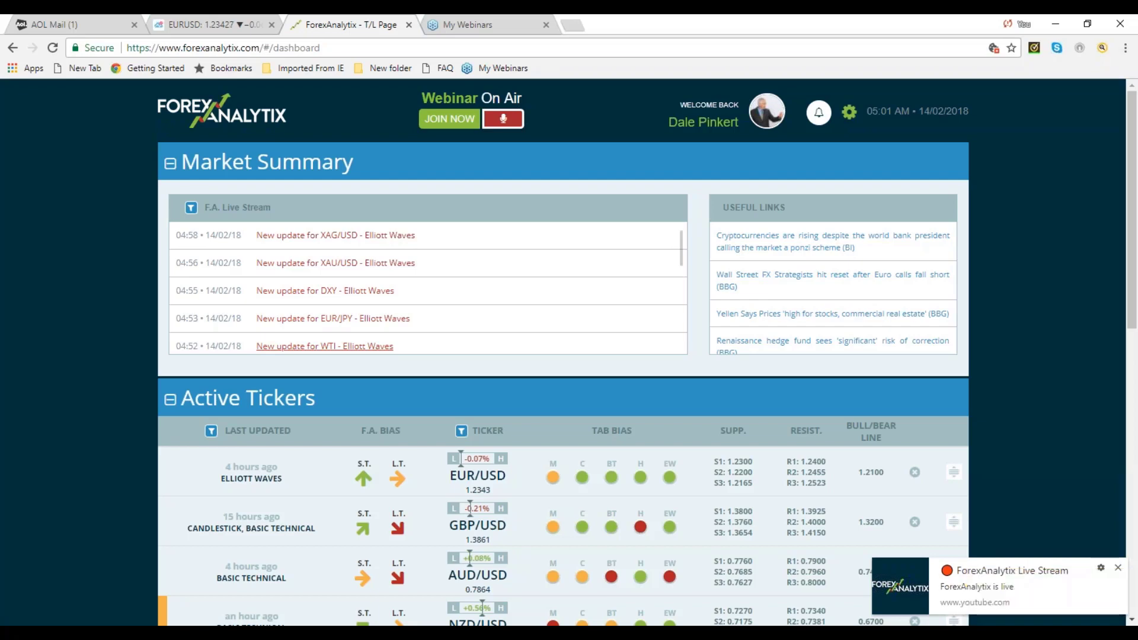
- Open the latest WTI Elliott Waves update and study its enlarged 4-hour chart
{"action": "left_click", "coordinate": [313, 349]}
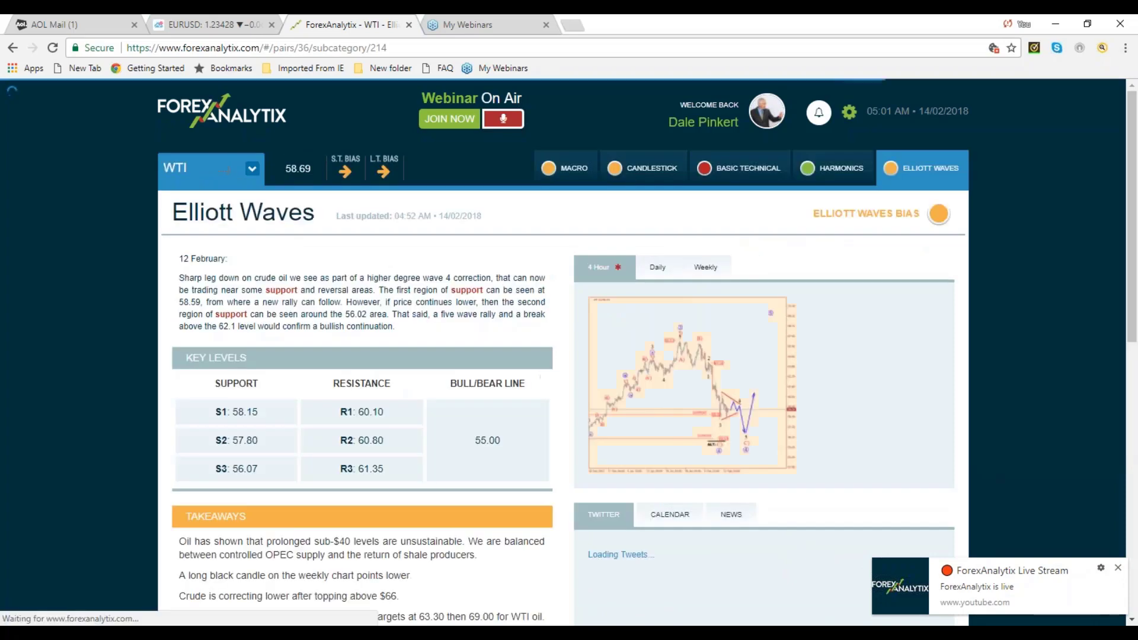
{"action": "left_click", "coordinate": [702, 384]}
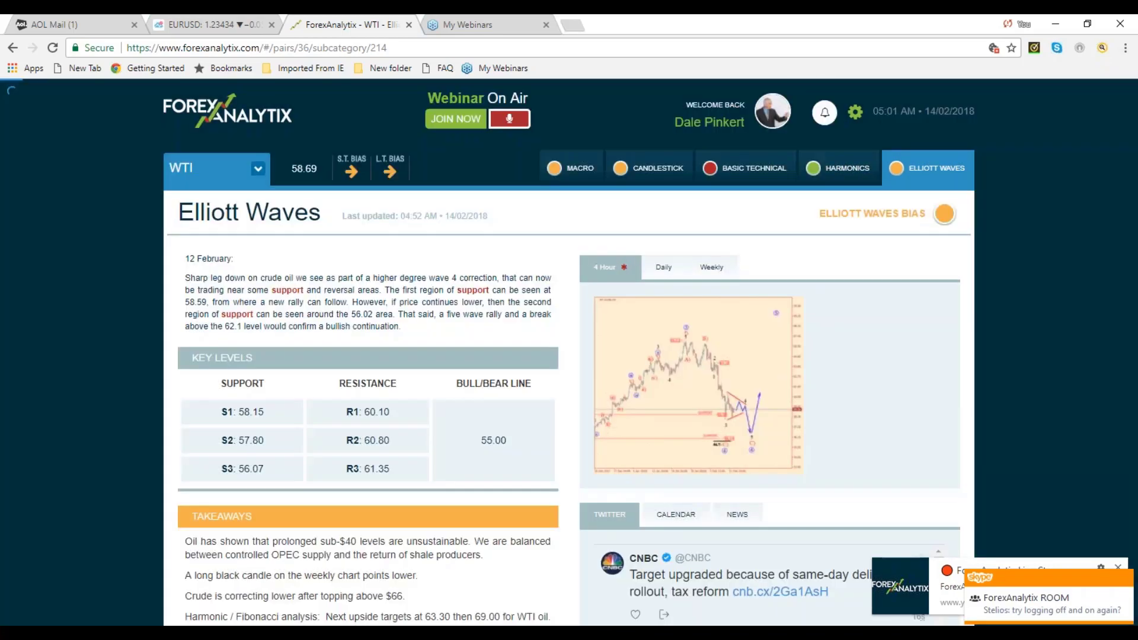
{"action": "left_click", "coordinate": [671, 415]}
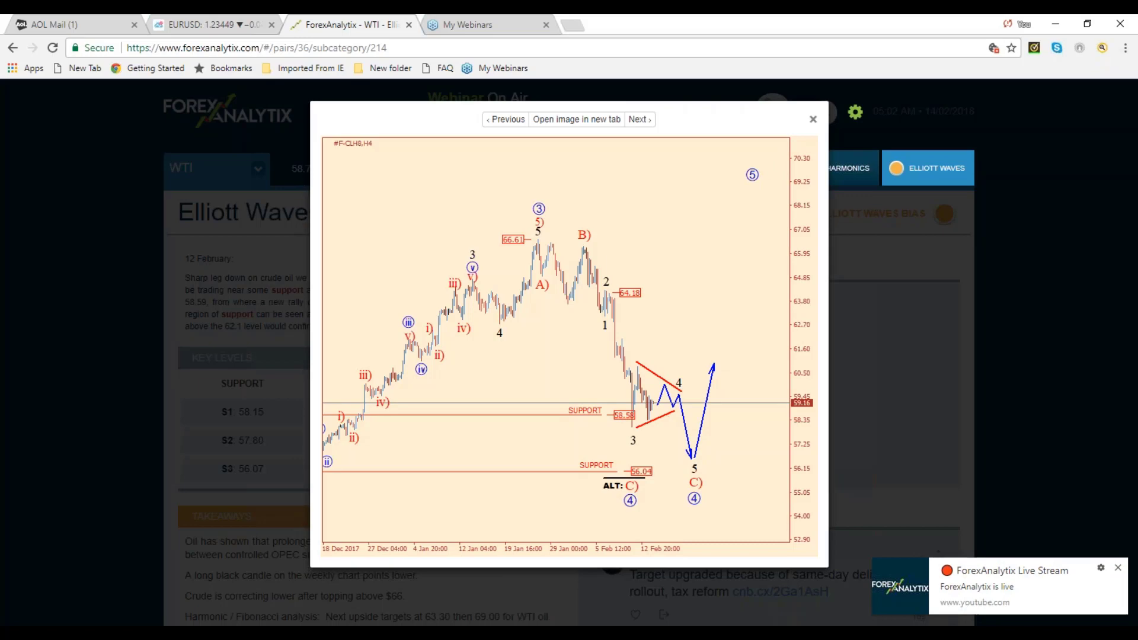
{"action": "left_click", "coordinate": [813, 120]}
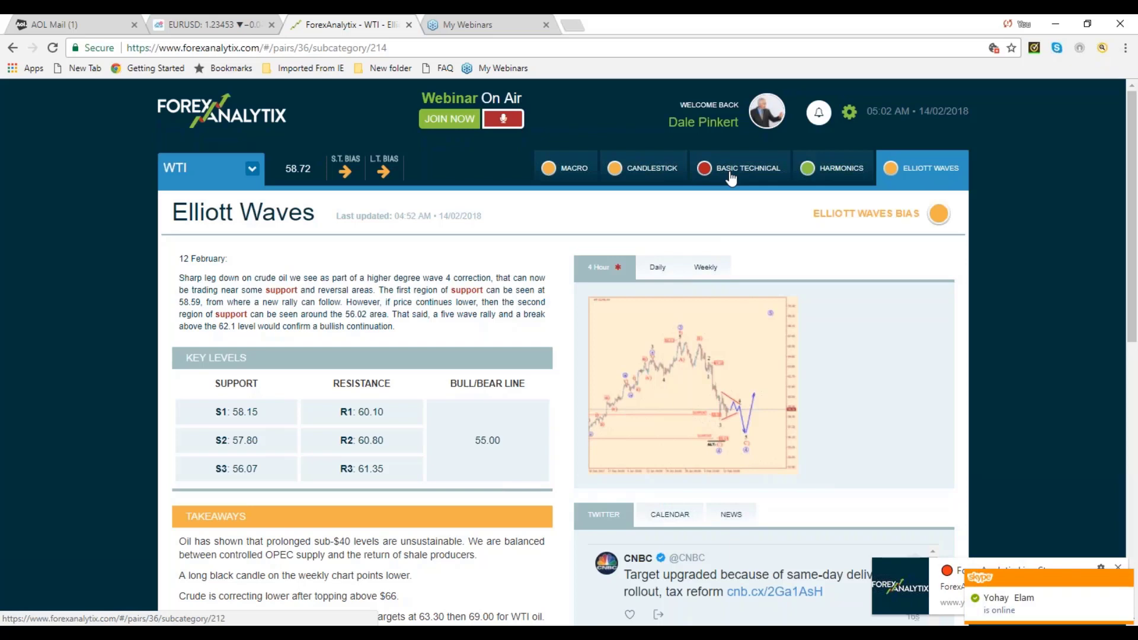
- Show the WTI Basic Technical analysis and inspect its enlarged daily chart
{"action": "left_click", "coordinate": [731, 178]}
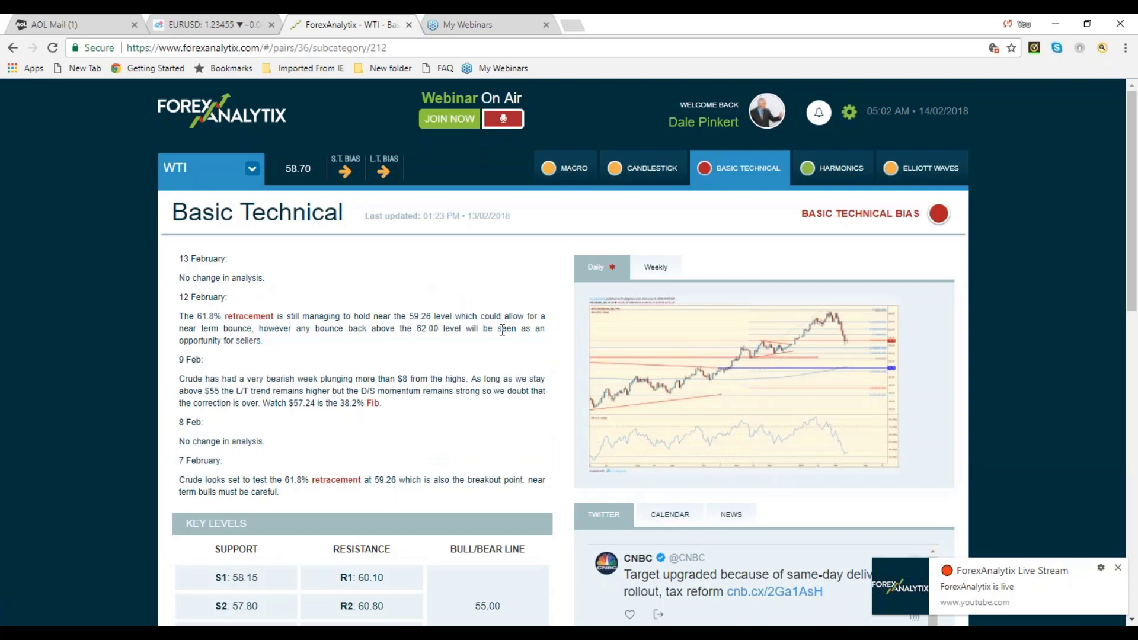
{"action": "left_click", "coordinate": [733, 385]}
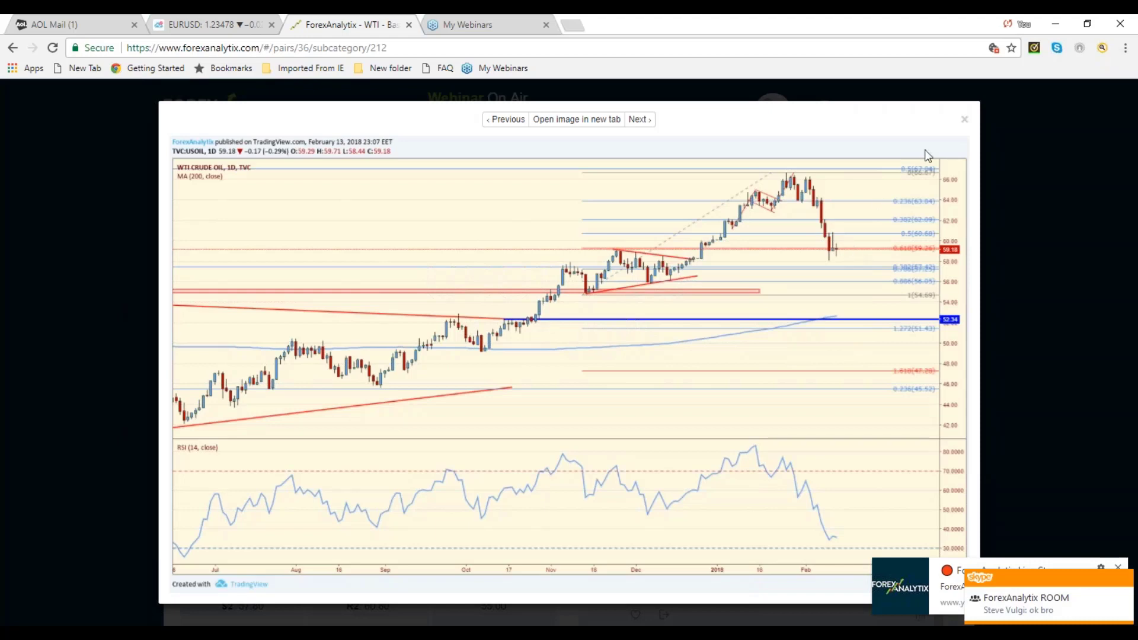
{"action": "left_click", "coordinate": [964, 125]}
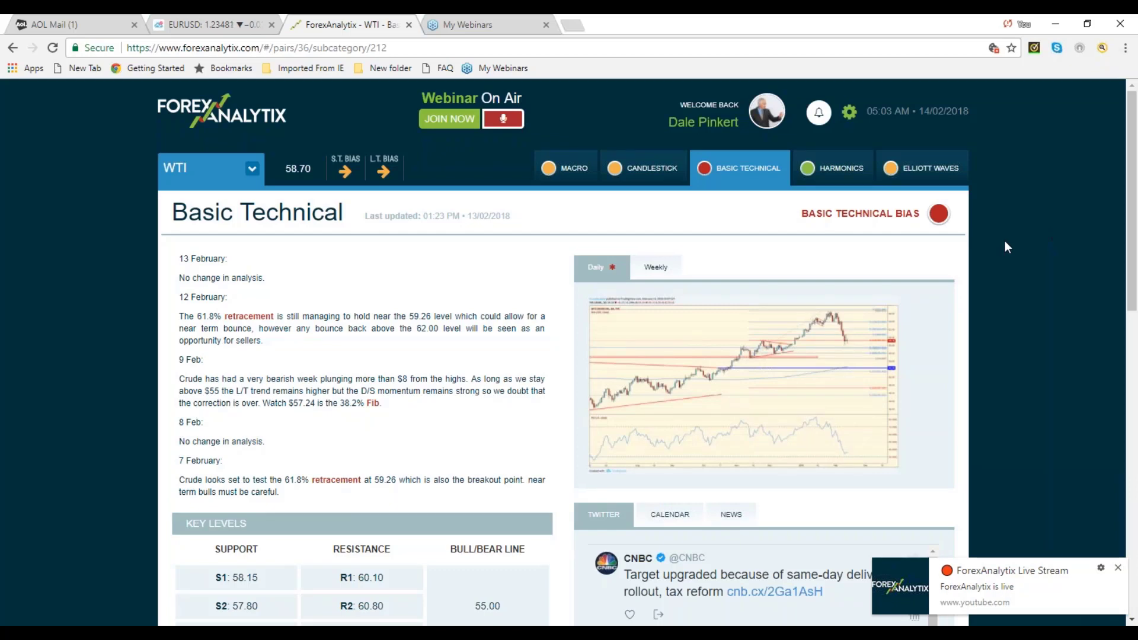
- Return to the dashboard, review Active Tickers and Patterns in Play, then bring up EUR/USD
{"action": "left_click", "coordinate": [227, 114]}
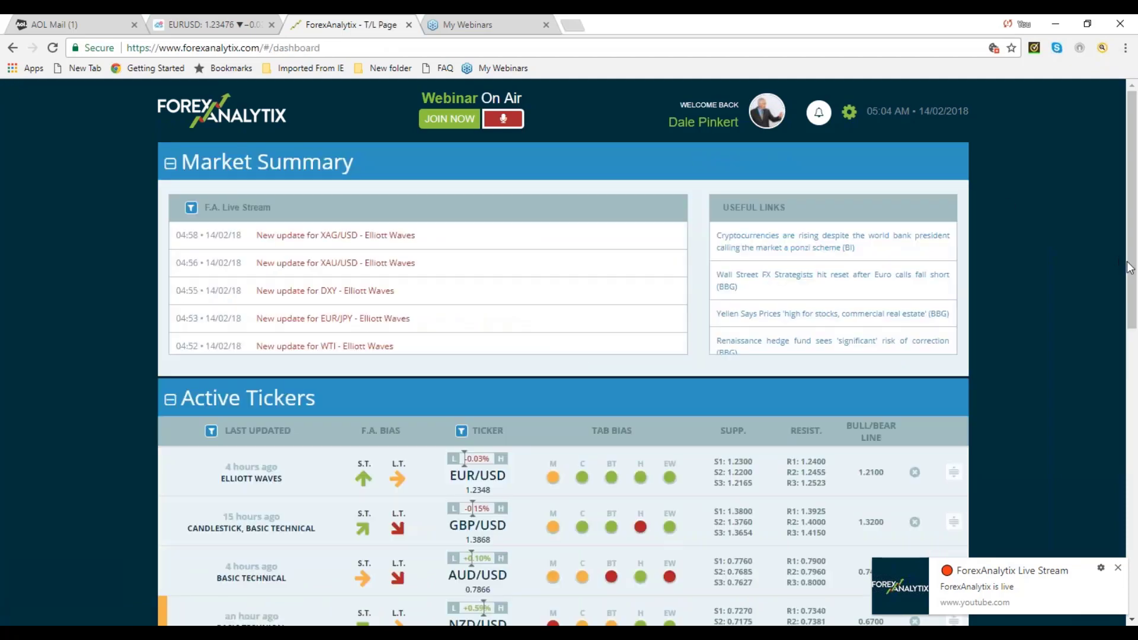
{"action": "left_click_drag", "start_coordinate": [1131, 268], "coordinate": [1132, 481]}
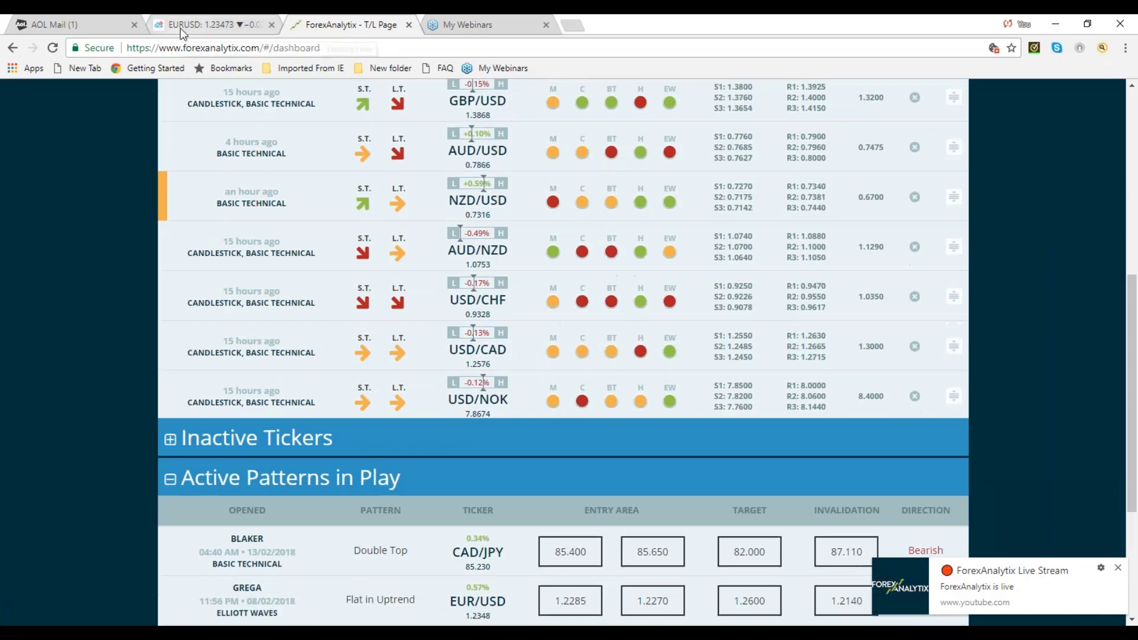
{"action": "left_click", "coordinate": [180, 27]}
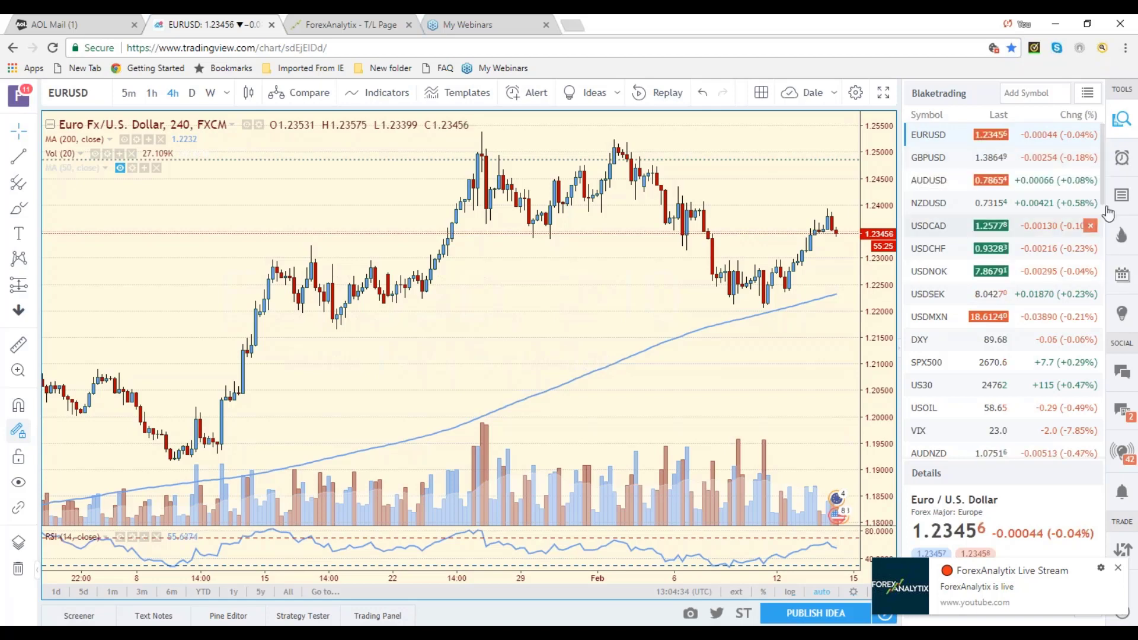
- Show EURGBP from the watchlist on daily candles
{"action": "scroll", "coordinate": [1102, 212], "scroll_direction": "down", "scroll_amount": 1}
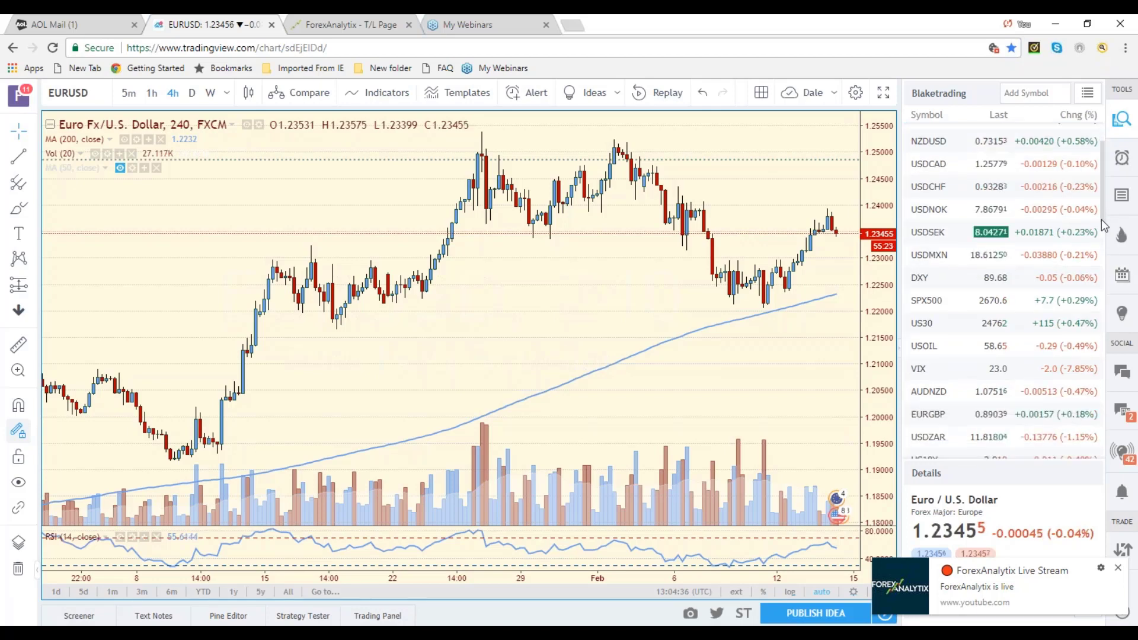
{"action": "left_click", "coordinate": [915, 418]}
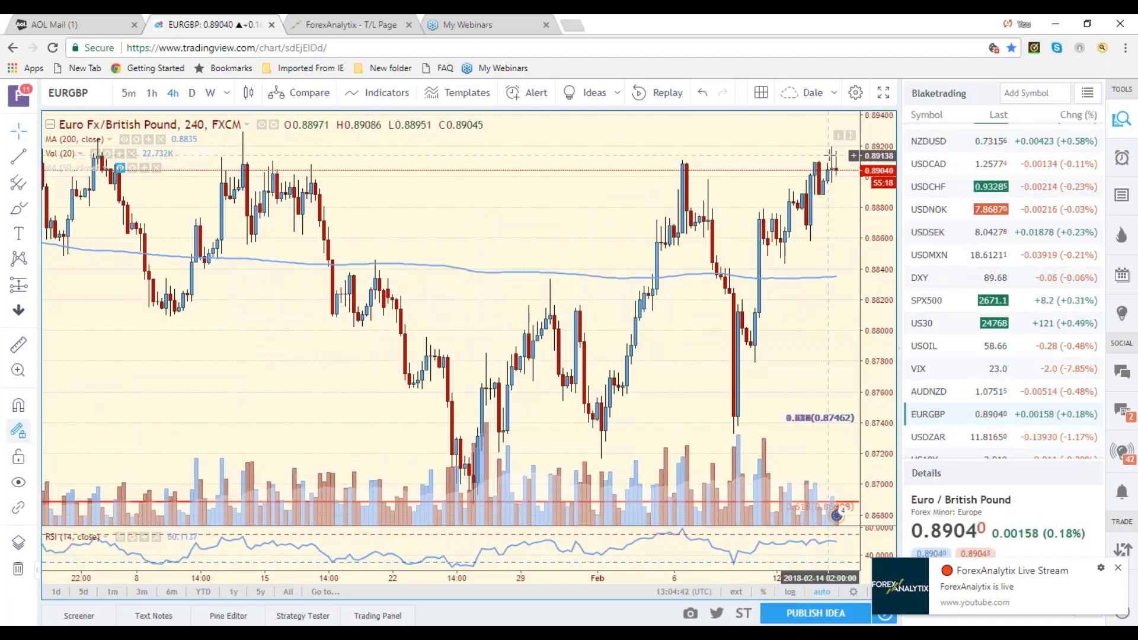
{"action": "left_click", "coordinate": [191, 94]}
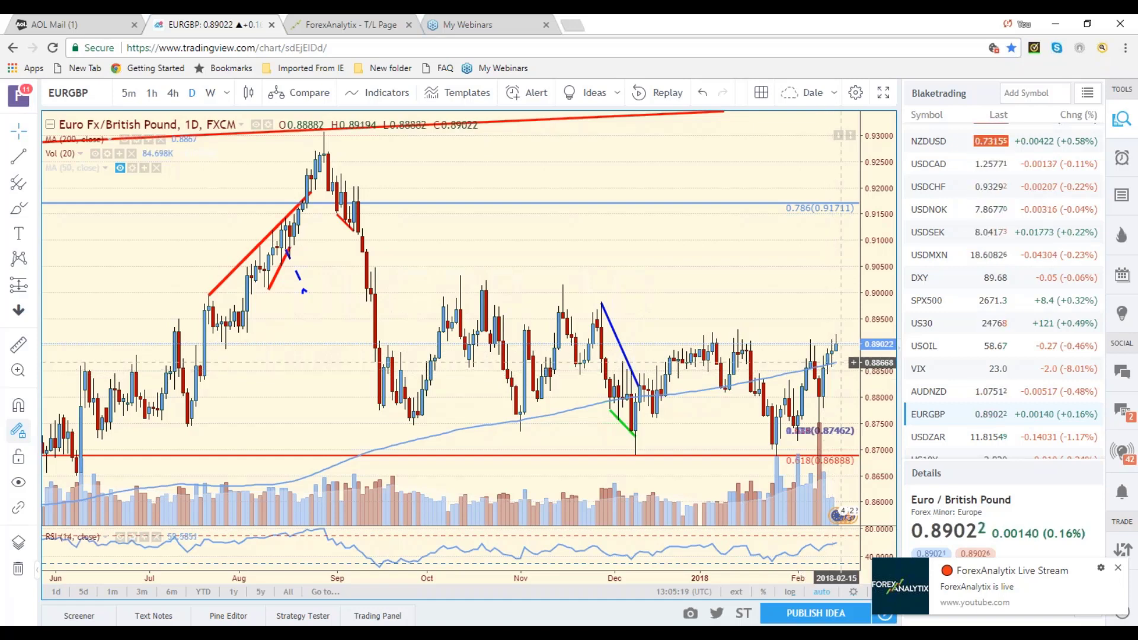
- Glance at the VIX chart, then show SPX500 on weekly candles
{"action": "left_click", "coordinate": [920, 373]}
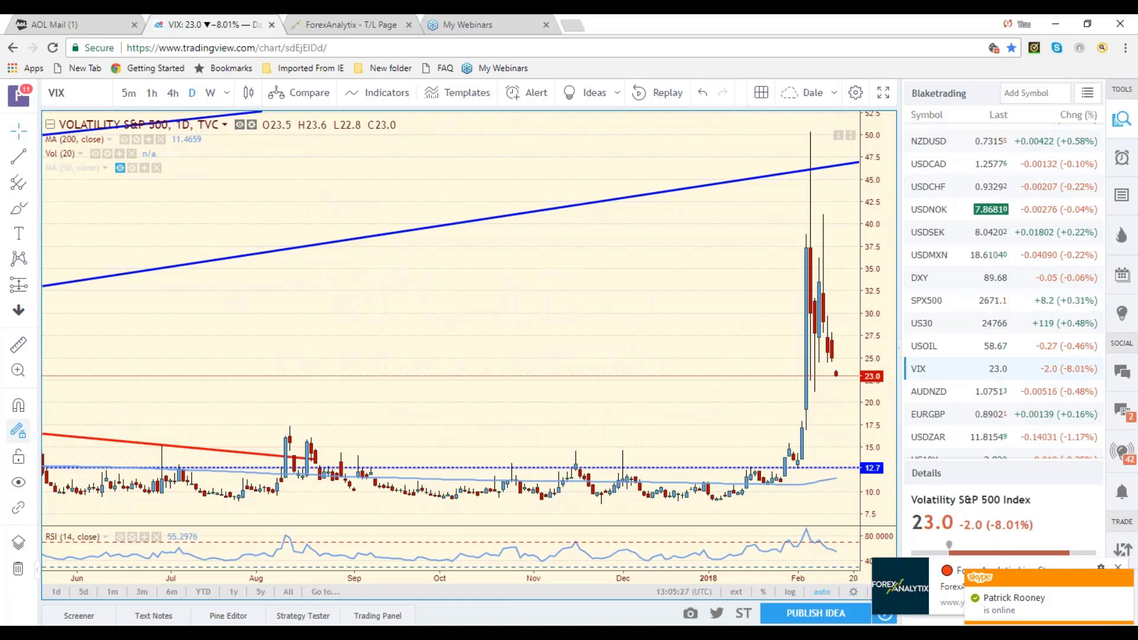
{"action": "left_click", "coordinate": [939, 308]}
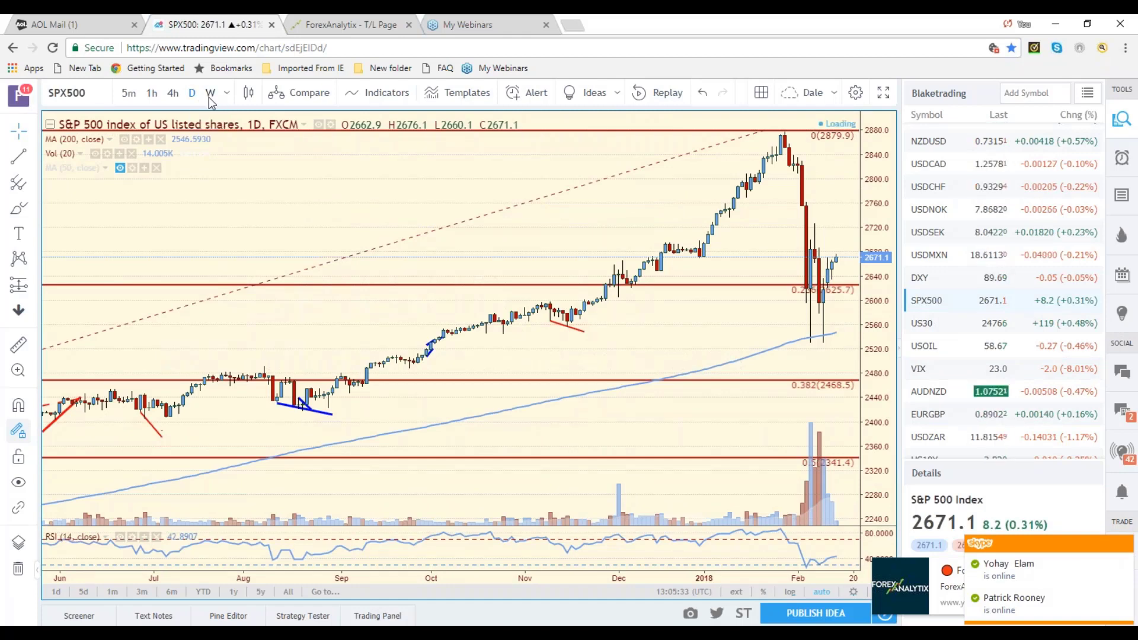
{"action": "left_click", "coordinate": [209, 97]}
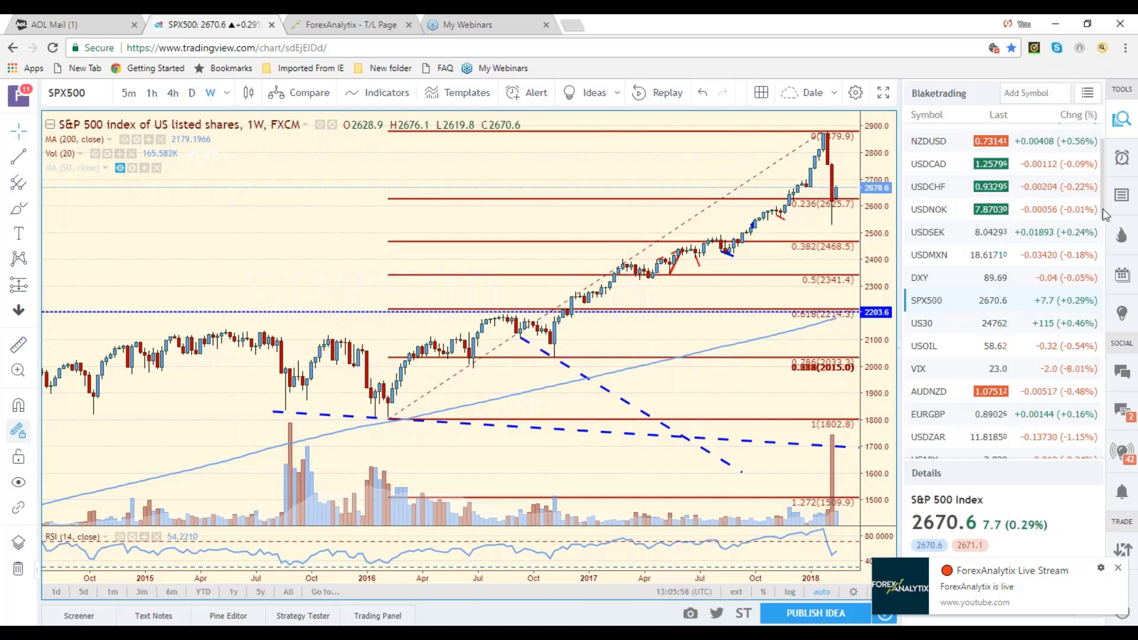
{"action": "scroll", "coordinate": [1105, 217], "scroll_direction": "down", "scroll_amount": 1}
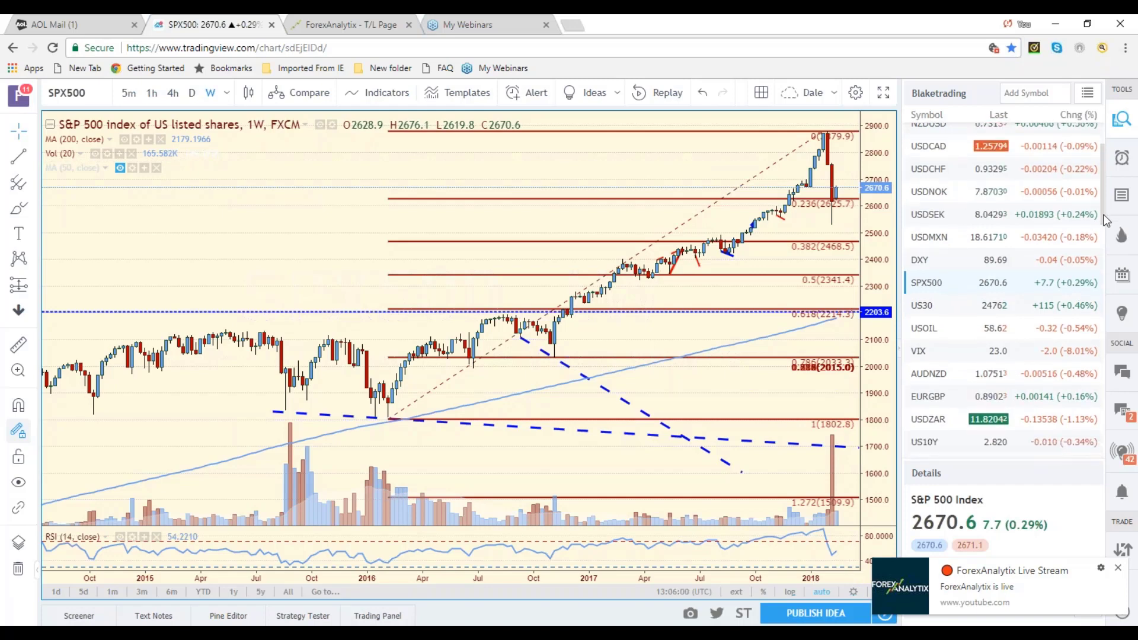
{"action": "scroll", "coordinate": [1105, 216], "scroll_direction": "down", "scroll_amount": 2}
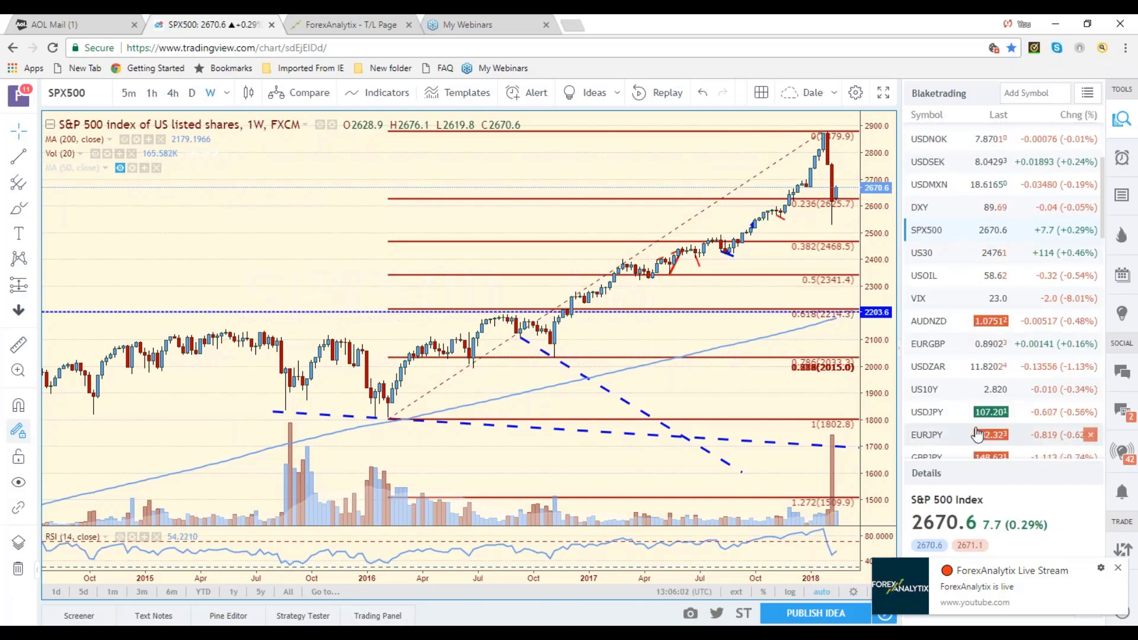
- Review the USDJPY chart, then switch back to the ForexAnalytix dashboard
{"action": "left_click", "coordinate": [928, 413]}
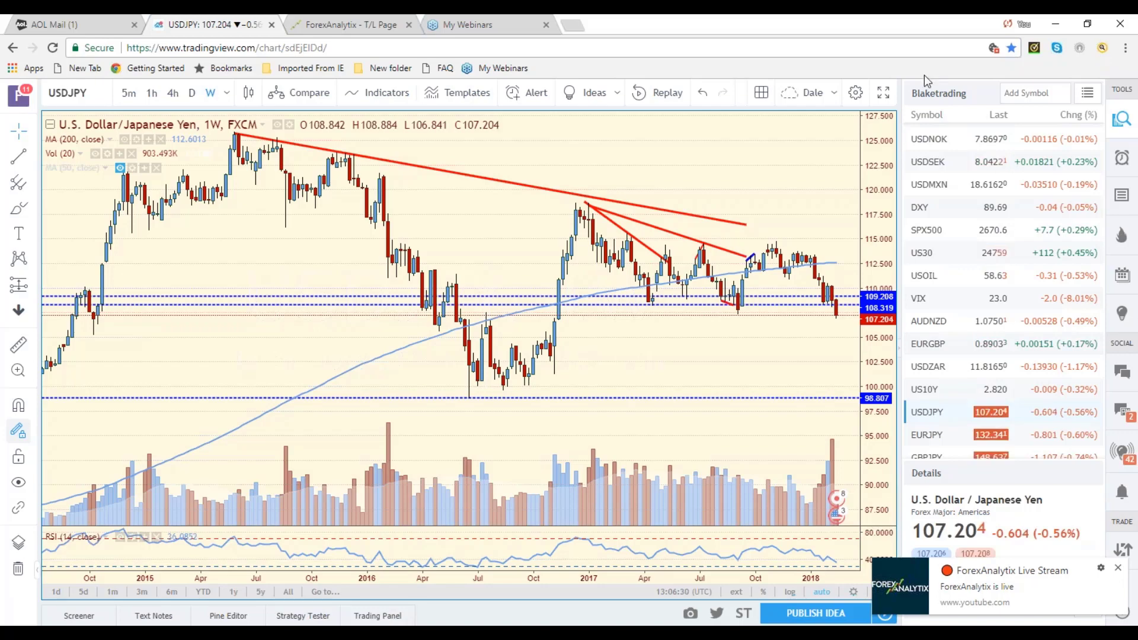
{"action": "left_click", "coordinate": [354, 24]}
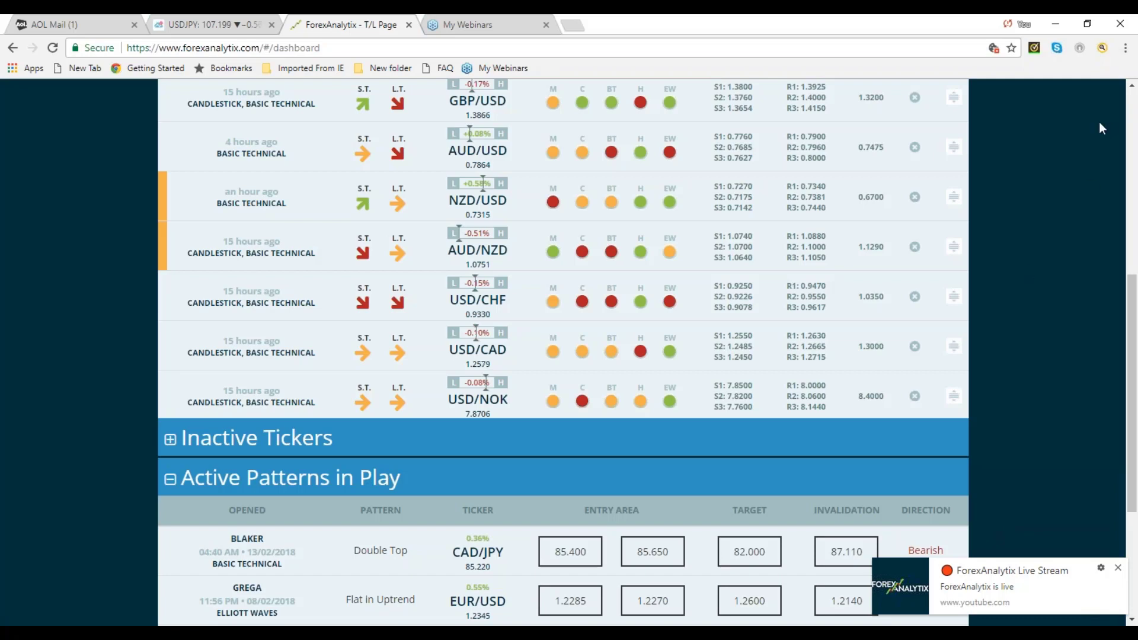
- Scroll the dashboard to the top to view Market Summary and Active Tickers levels
{"action": "left_click", "coordinate": [1130, 87]}
{"action": "scroll", "coordinate": [1132, 95], "scroll_direction": "up", "scroll_amount": 6}
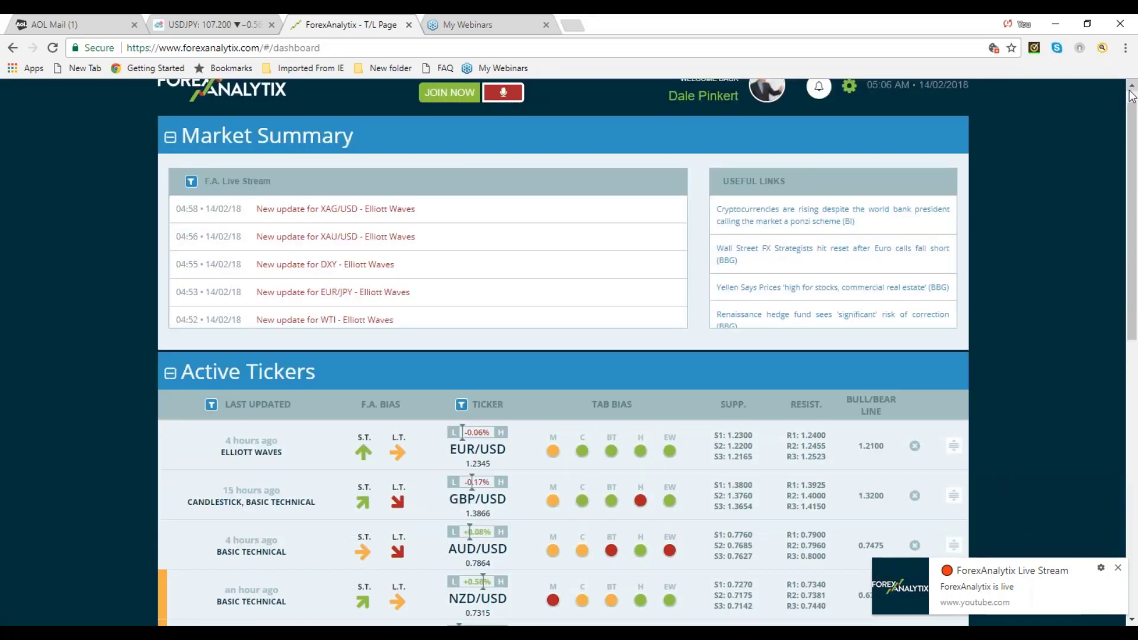
{"action": "left_click", "coordinate": [1129, 91]}
{"action": "left_click", "coordinate": [1130, 87]}
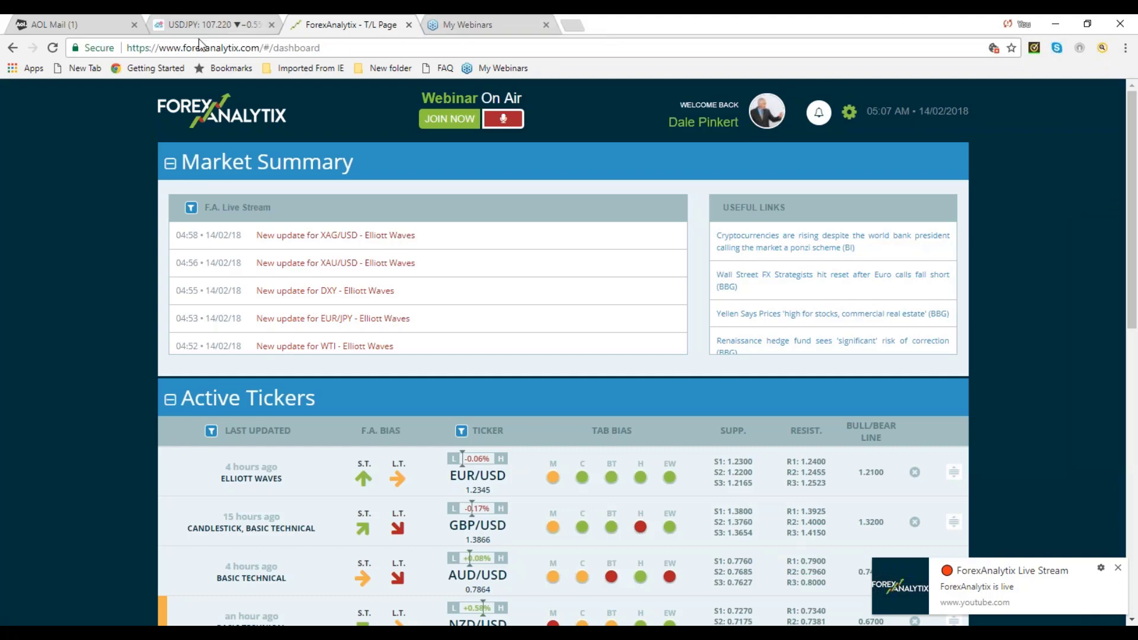
- Return to the TradingView tab and show the DXY weekly chart
{"action": "left_click", "coordinate": [236, 24]}
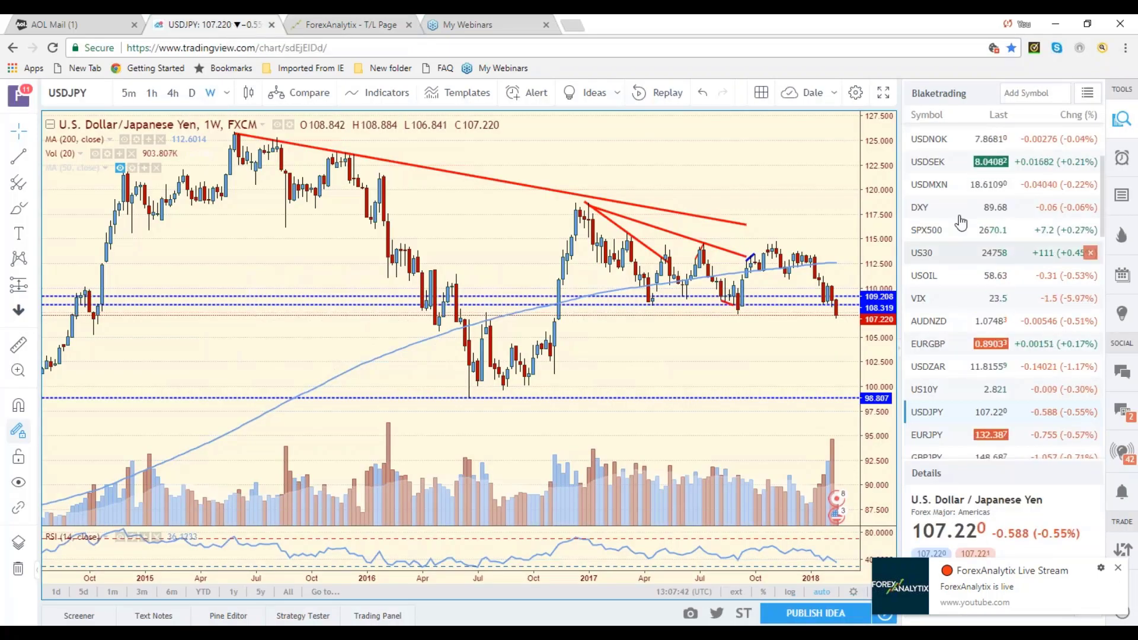
{"action": "left_click", "coordinate": [928, 209]}
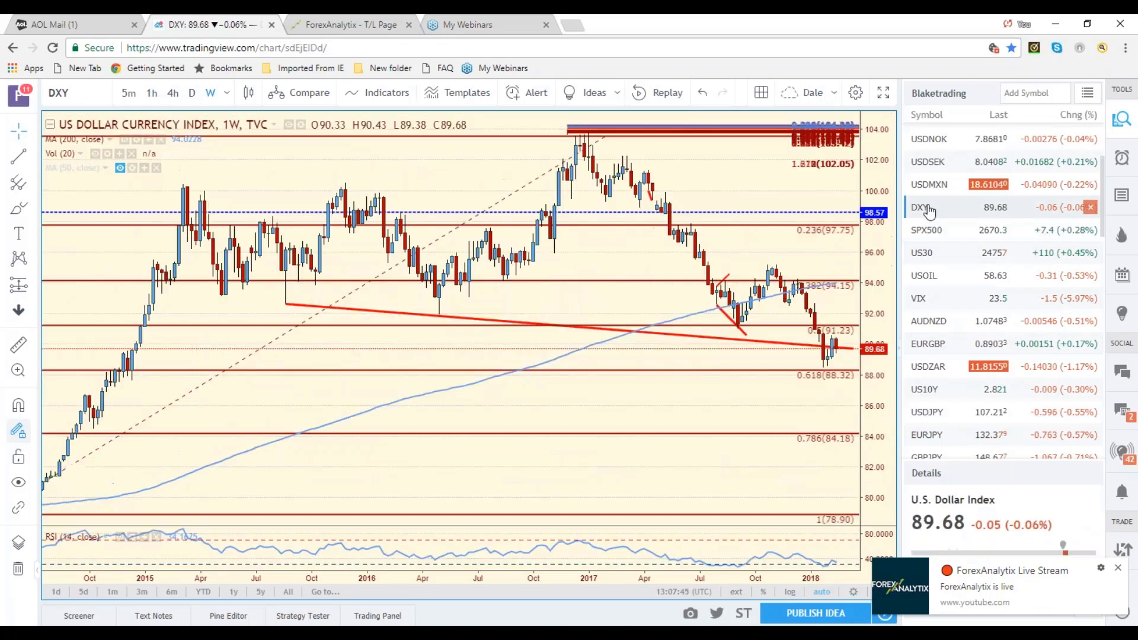
- Change the DXY chart to the 4-hour timeframe
{"action": "left_click", "coordinate": [172, 93]}
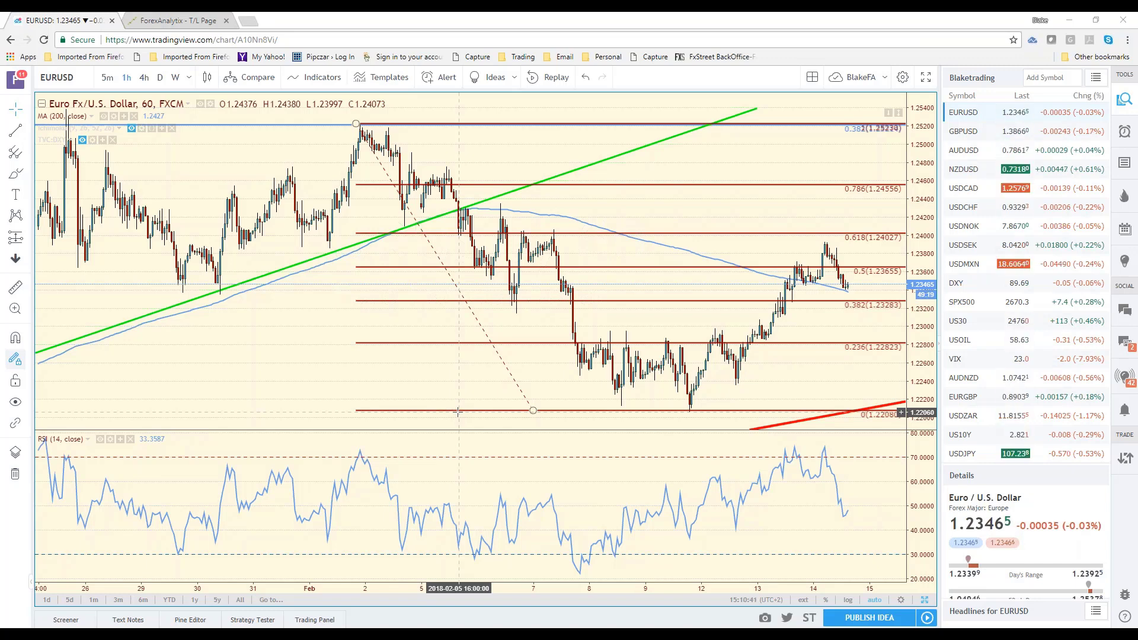
- Show SPX500 on 4-hour bars and pan to the latest bars
{"action": "left_click", "coordinate": [967, 314]}
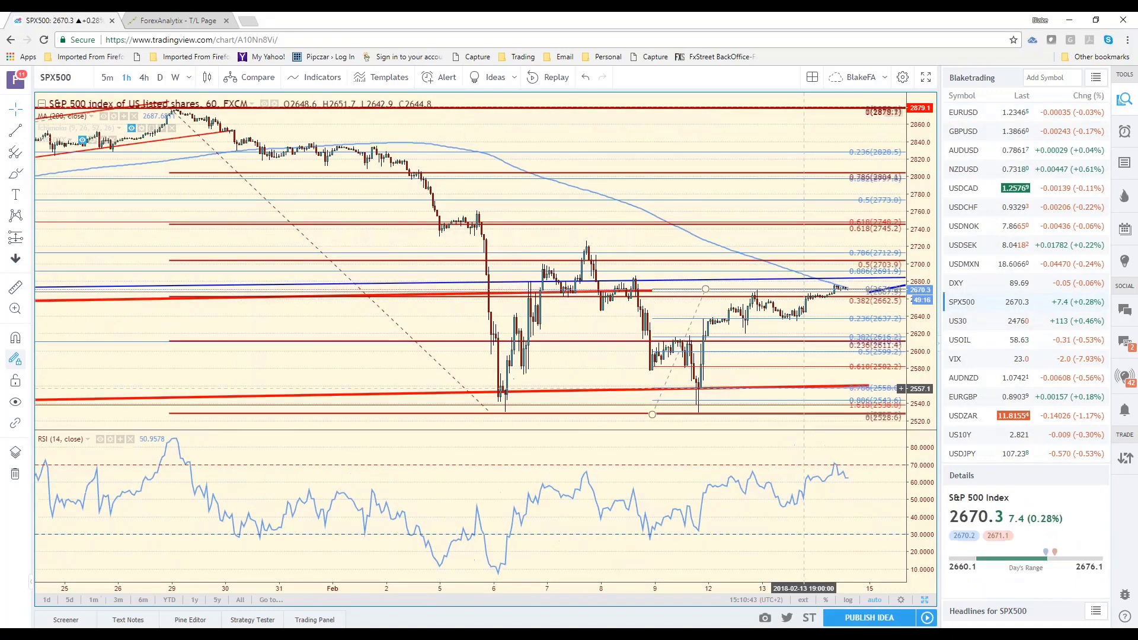
{"action": "scroll", "coordinate": [237, 224], "scroll_direction": "down", "scroll_amount": 1}
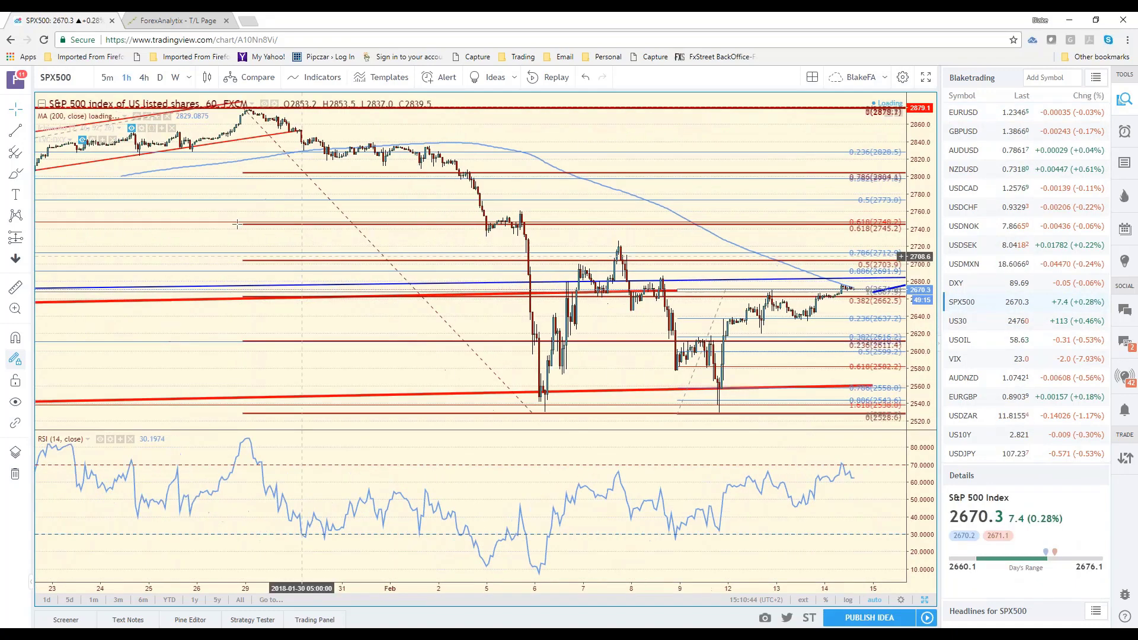
{"action": "left_click", "coordinate": [144, 78]}
{"action": "left_click_drag", "start_coordinate": [678, 410], "coordinate": [563, 378]}
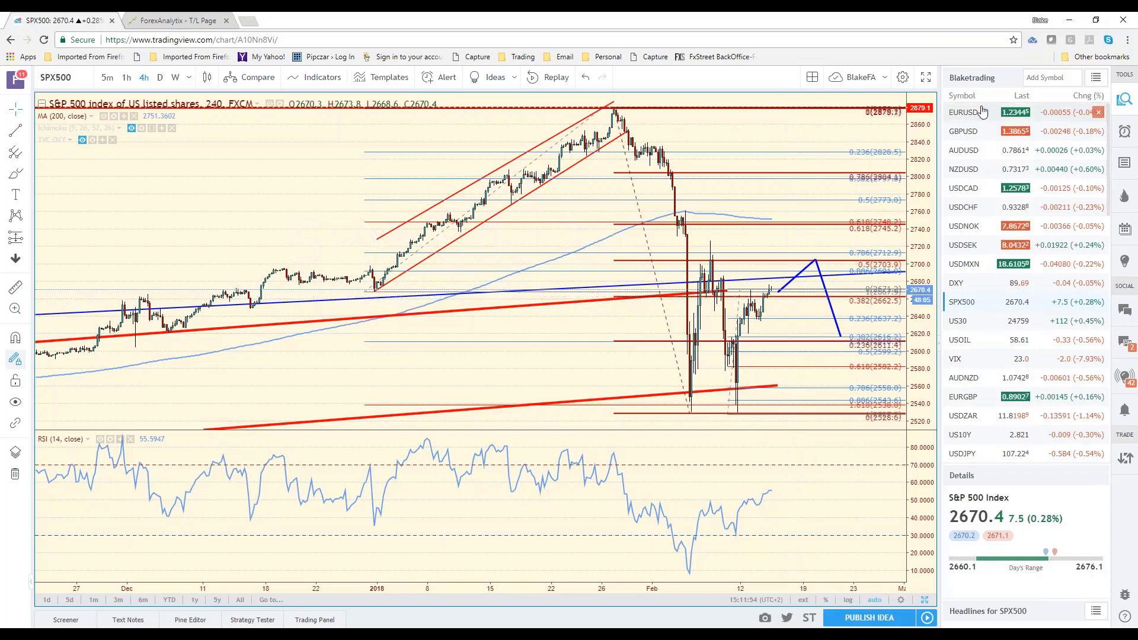
- Switch to EURUSD, select its Fibonacci retracement, and pan the 4h chart to reframe recent bars
{"action": "left_click", "coordinate": [962, 113]}
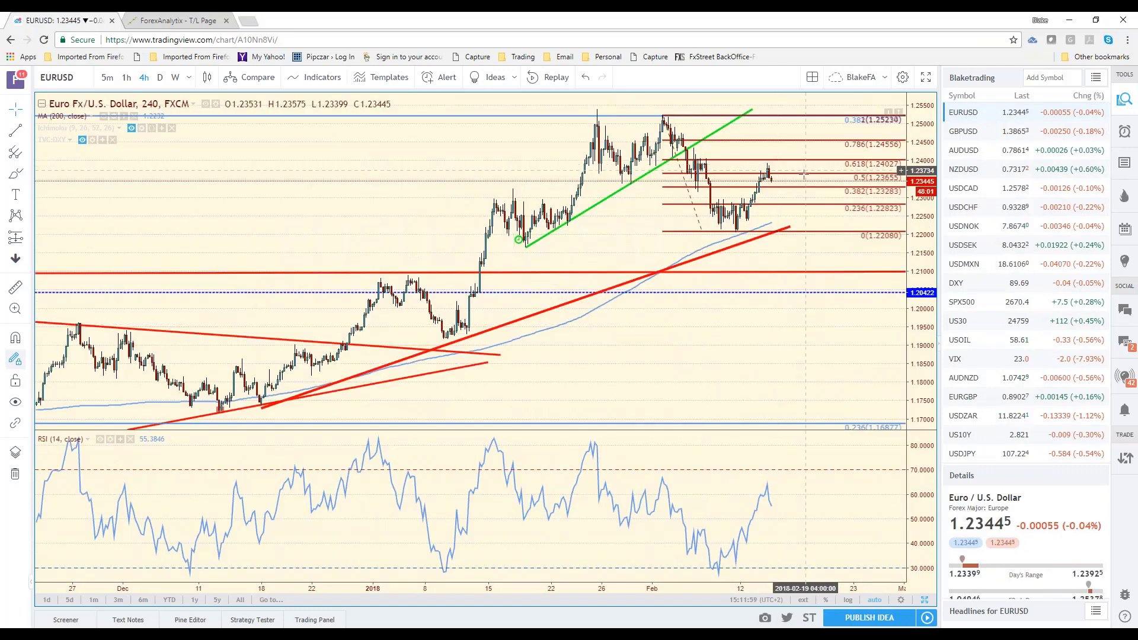
{"action": "left_click", "coordinate": [786, 205]}
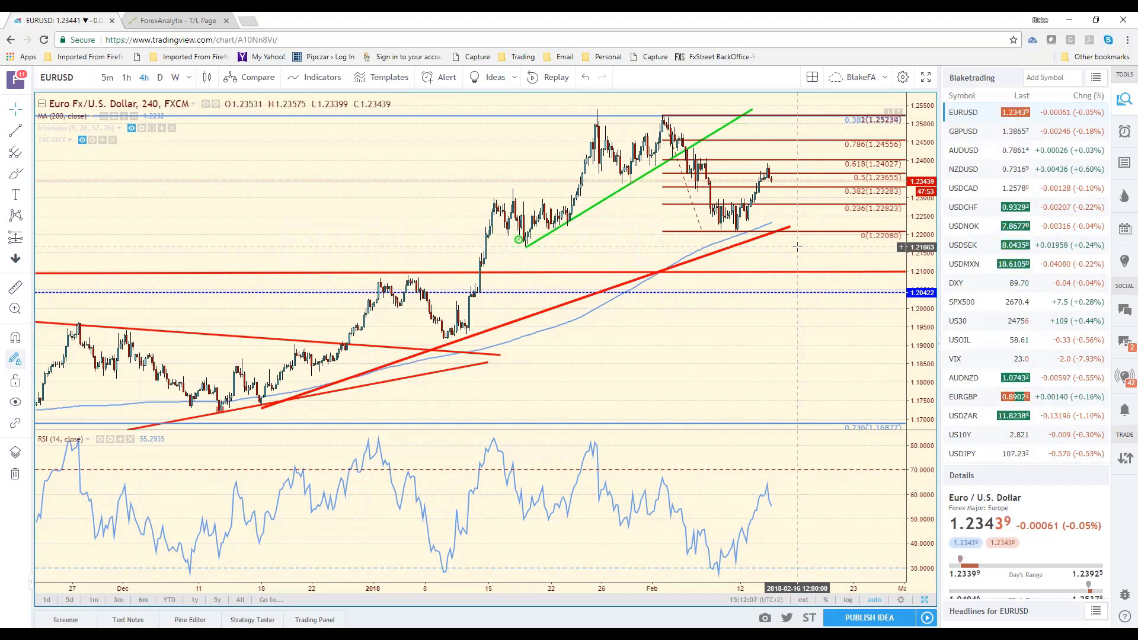
{"action": "scroll", "coordinate": [797, 246], "scroll_direction": "up", "scroll_amount": 2}
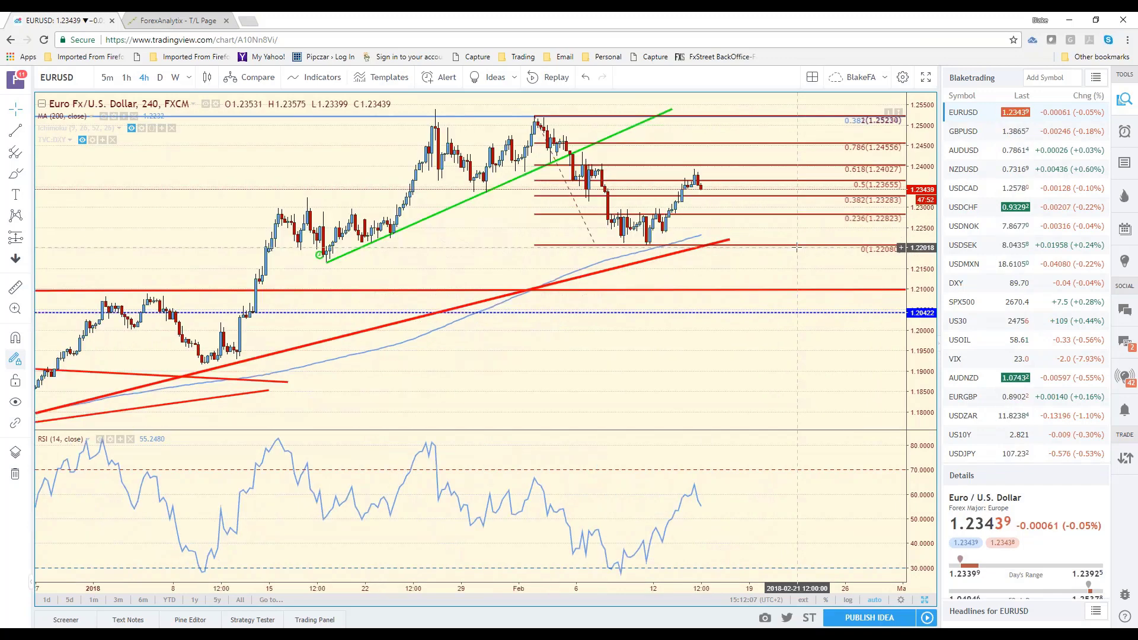
{"action": "scroll", "coordinate": [797, 246], "scroll_direction": "up", "scroll_amount": 1}
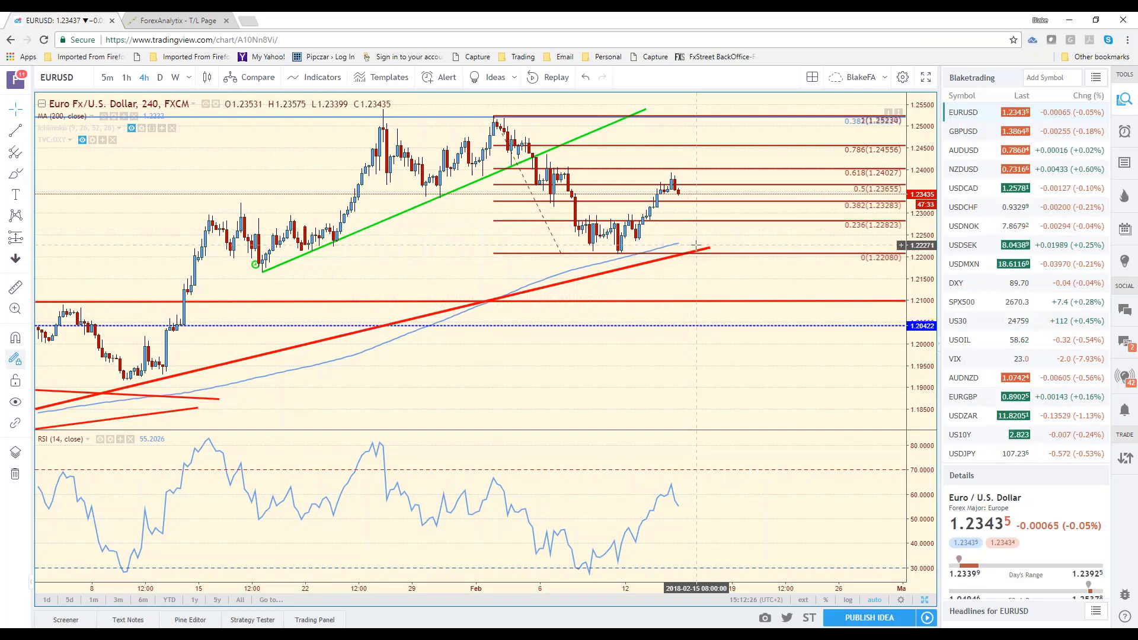
{"action": "scroll", "coordinate": [692, 223], "scroll_direction": "down", "scroll_amount": 2}
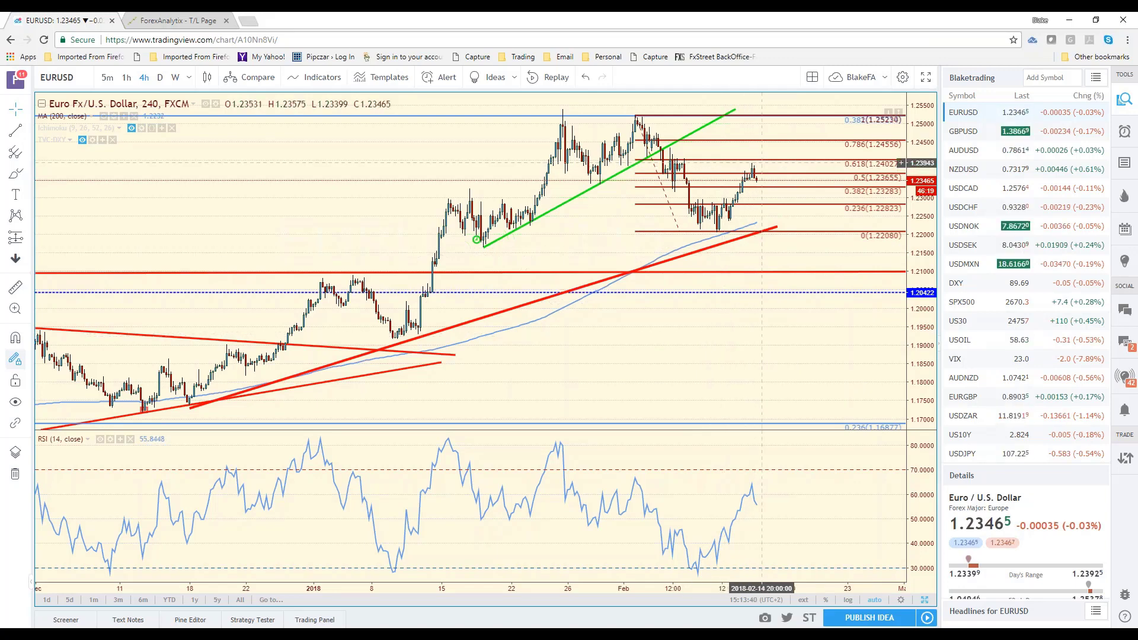
{"action": "left_click_drag", "start_coordinate": [649, 347], "coordinate": [622, 369]}
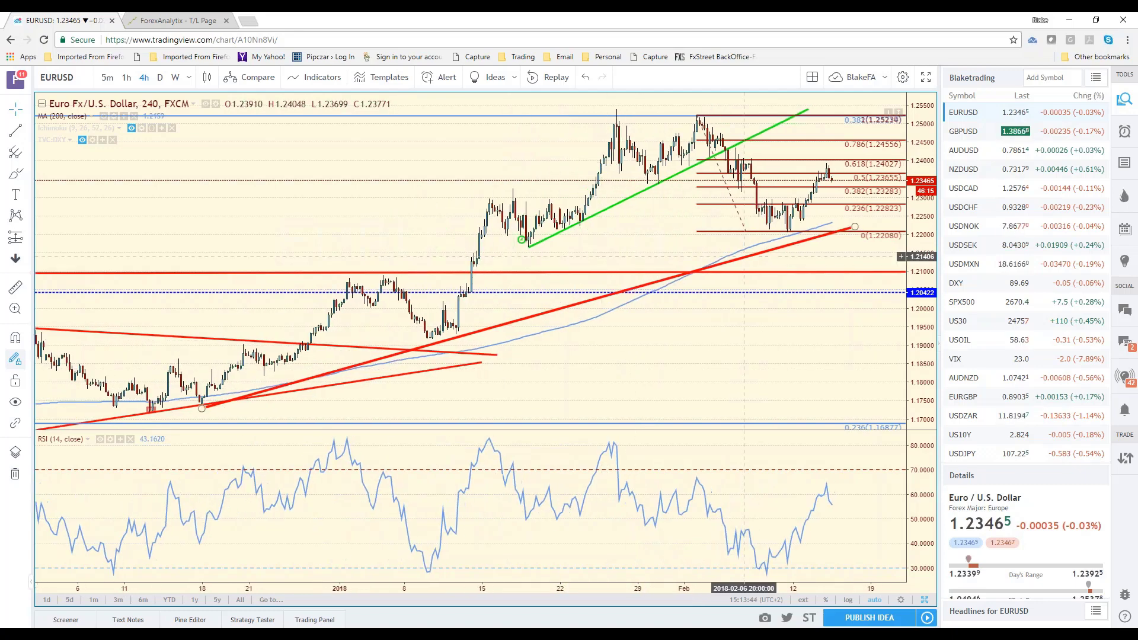
- Open the EUR/USD Basic Technical page from Active Tickers, circle the 13 February note, then clear it
{"action": "left_click", "coordinate": [170, 21]}
{"action": "scroll", "coordinate": [1019, 330], "scroll_direction": "up", "scroll_amount": 4}
{"action": "scroll", "coordinate": [1019, 330], "scroll_direction": "up", "scroll_amount": 2}
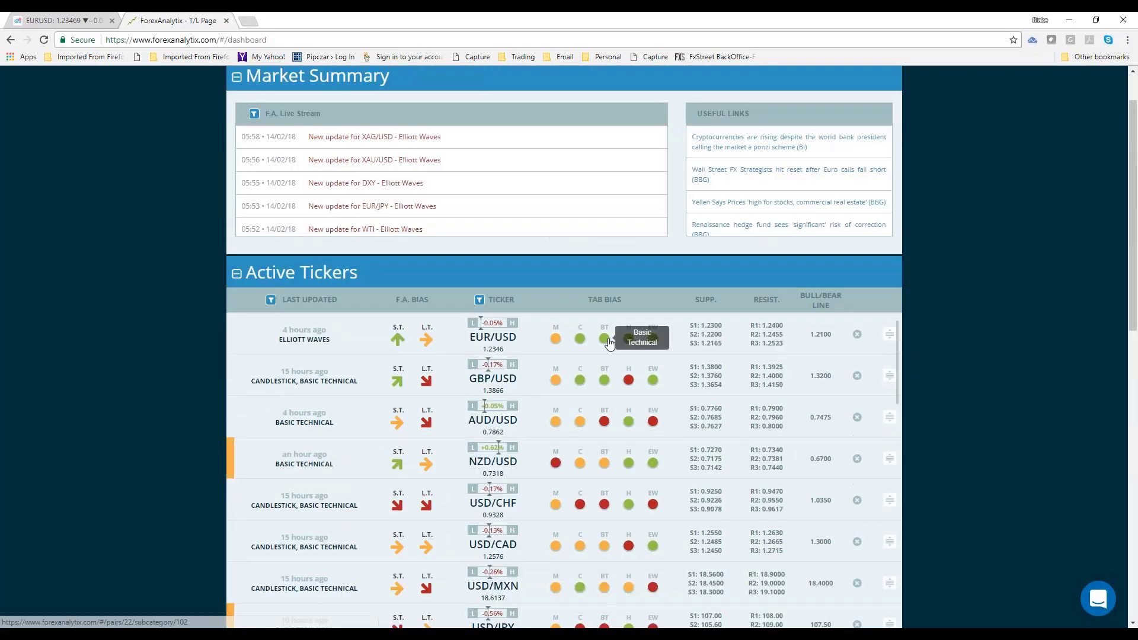
{"action": "left_click", "coordinate": [607, 339]}
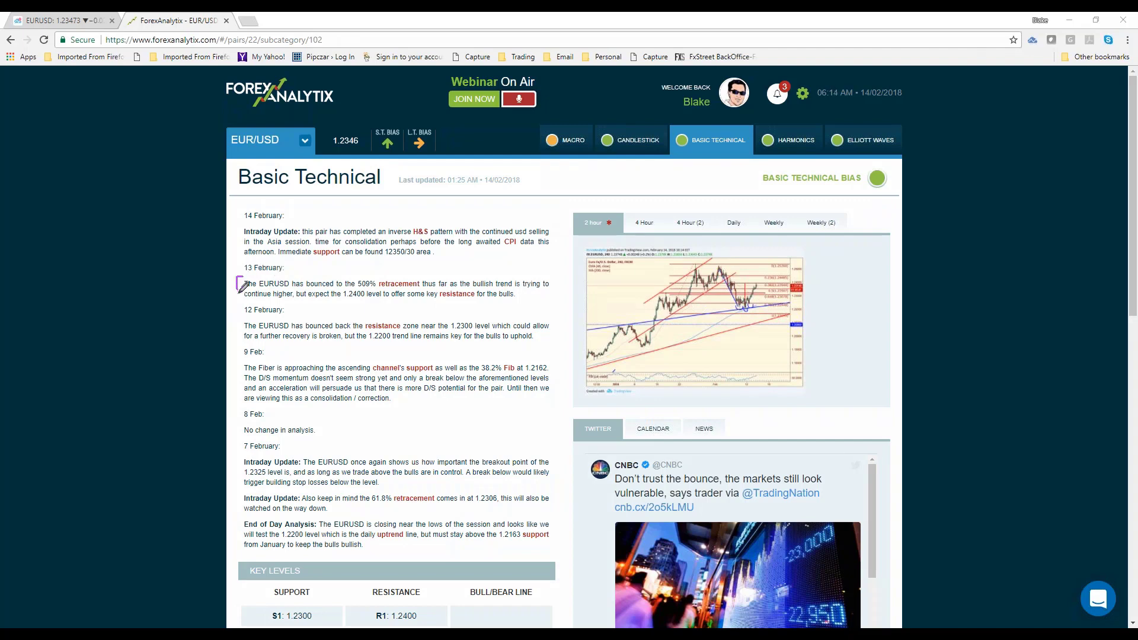
{"action": "mouse_move", "coordinate": [240, 291]}
{"action": "left_mouse_down"}
{"action": "mouse_move", "coordinate": [315, 304]}
{"action": "mouse_move", "coordinate": [563, 286]}
{"action": "mouse_move", "coordinate": [427, 274]}
{"action": "left_mouse_up"}
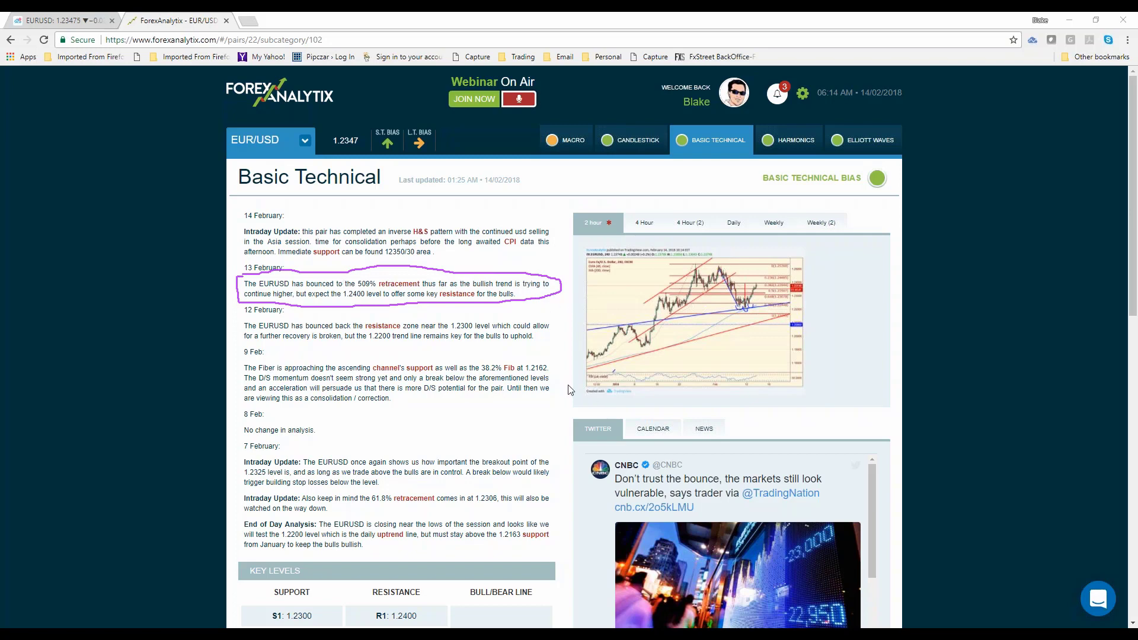
{"action": "key", "text": "e"}
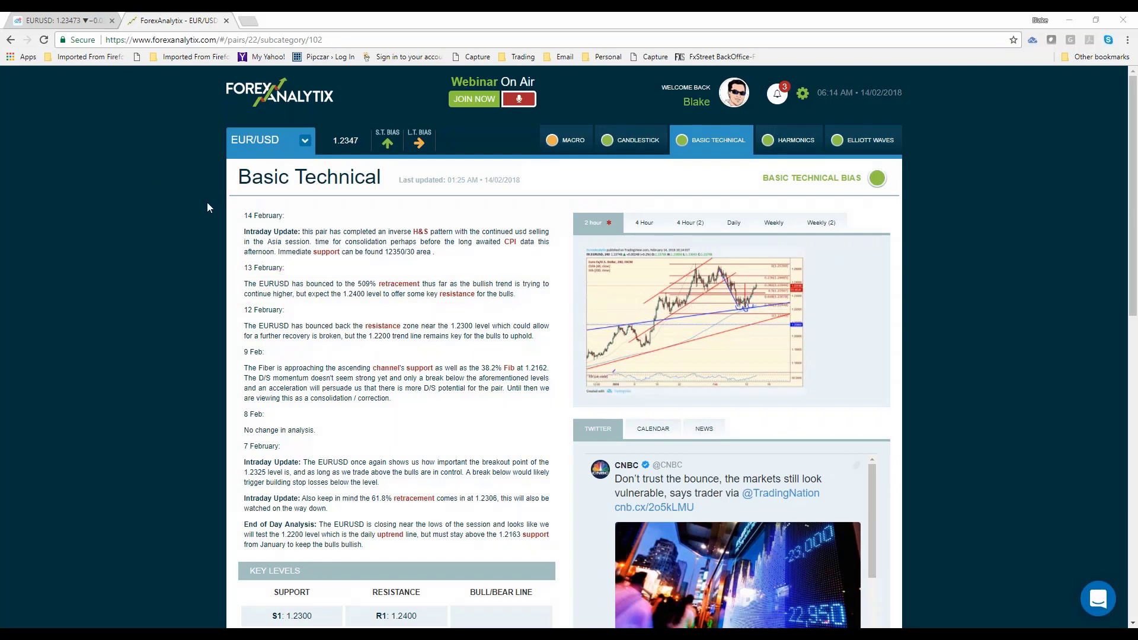
- Return to the TradingView tab showing the EURUSD 4-hour chart
{"action": "left_click", "coordinate": [59, 21]}
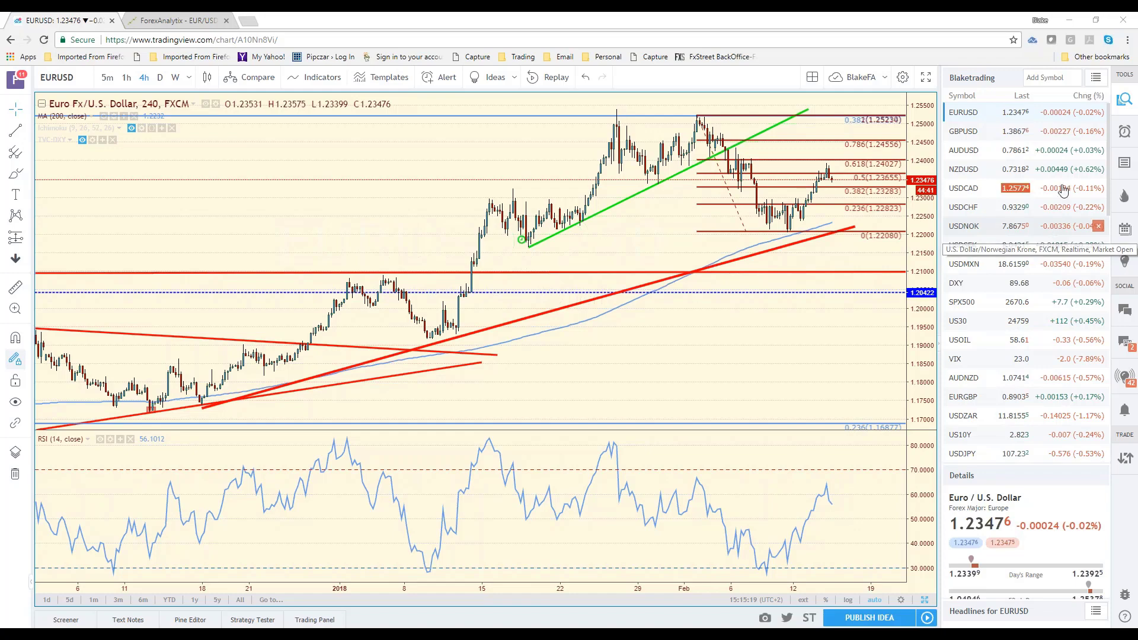
- Switch the chart to GBPUSD and select its Fibonacci retracement drawing
{"action": "left_click", "coordinate": [977, 133]}
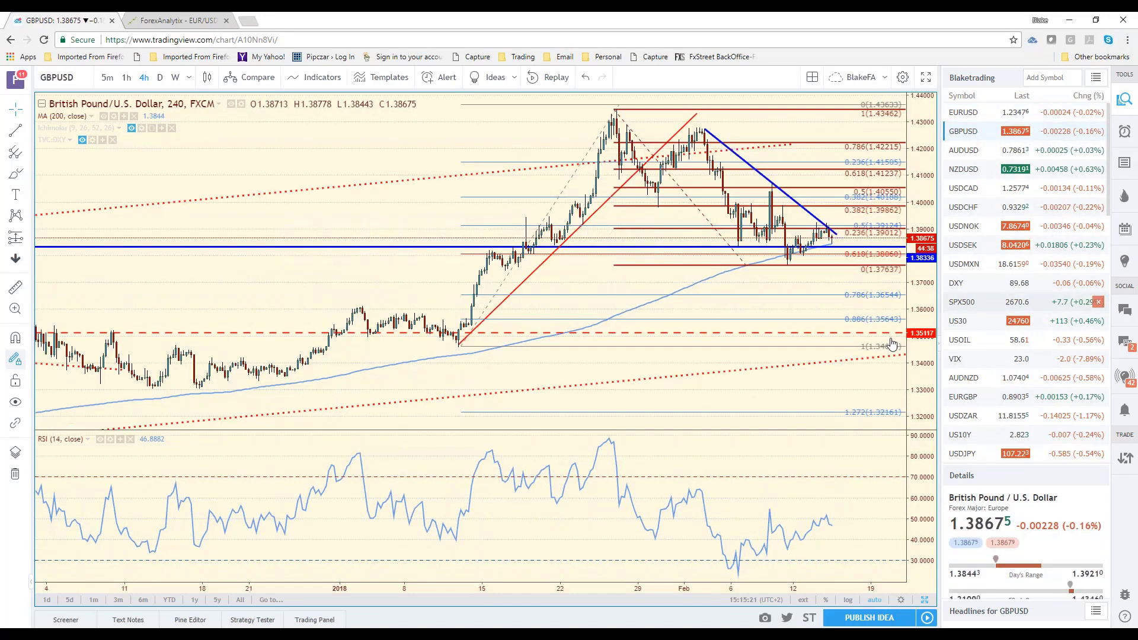
{"action": "left_click", "coordinate": [787, 346]}
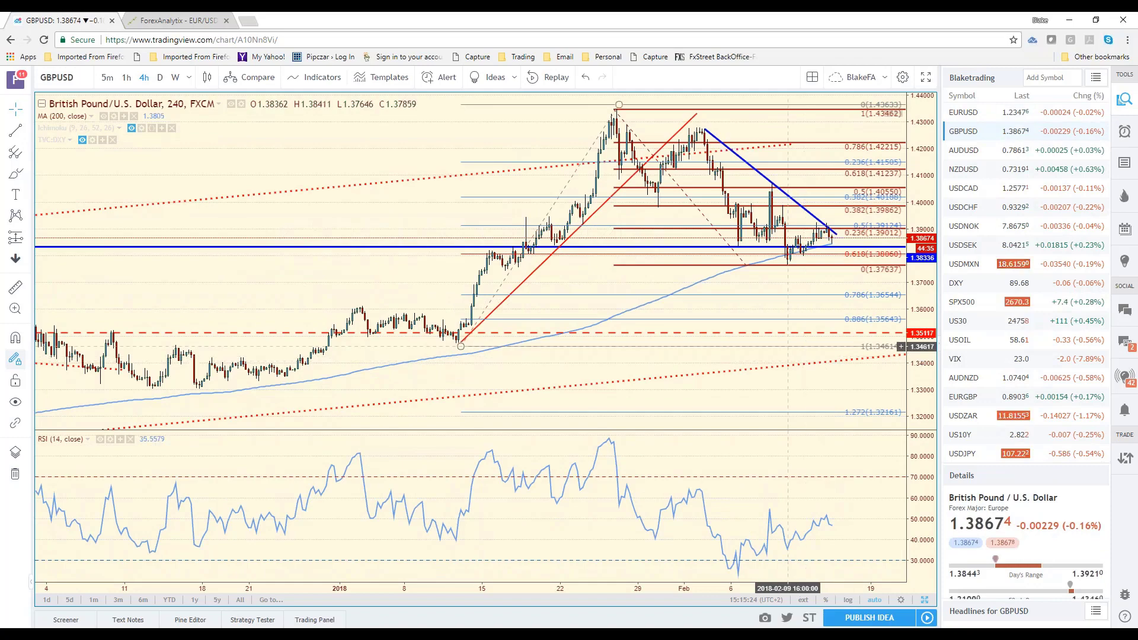
{"action": "scroll", "coordinate": [834, 351], "scroll_direction": "up", "scroll_amount": 2}
{"action": "scroll", "coordinate": [835, 351], "scroll_direction": "up", "scroll_amount": 1}
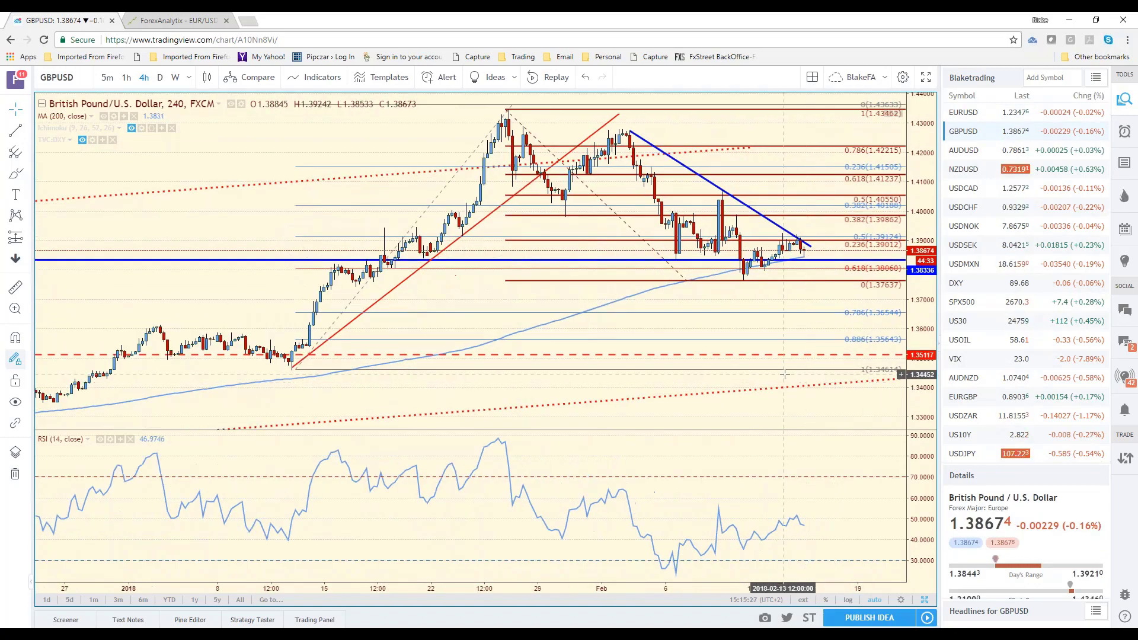
{"action": "left_click", "coordinate": [783, 369]}
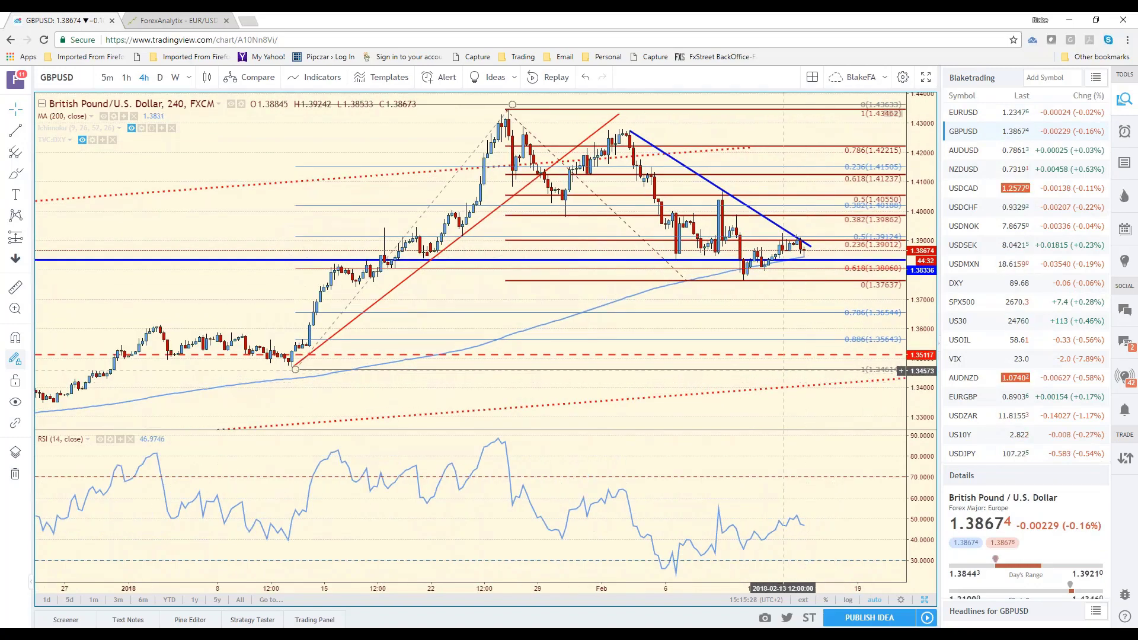
{"action": "scroll", "coordinate": [784, 369], "scroll_direction": "down", "scroll_amount": 2}
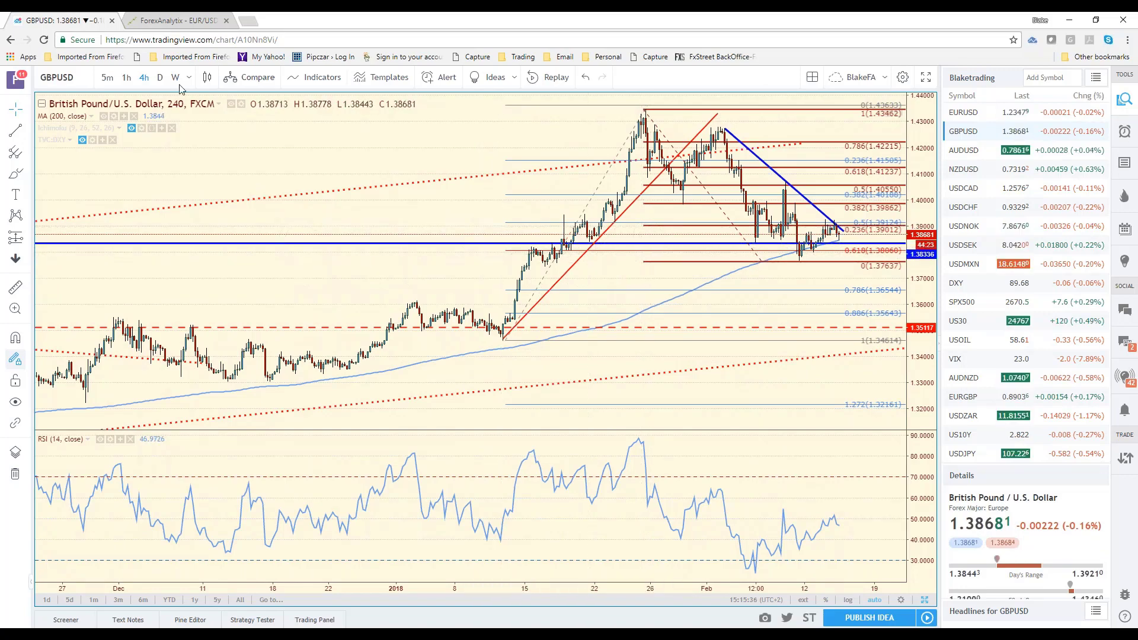
- Review GBPUSD on daily candles, return to 4-hour, then bring up AUDUSD
{"action": "left_click", "coordinate": [160, 78]}
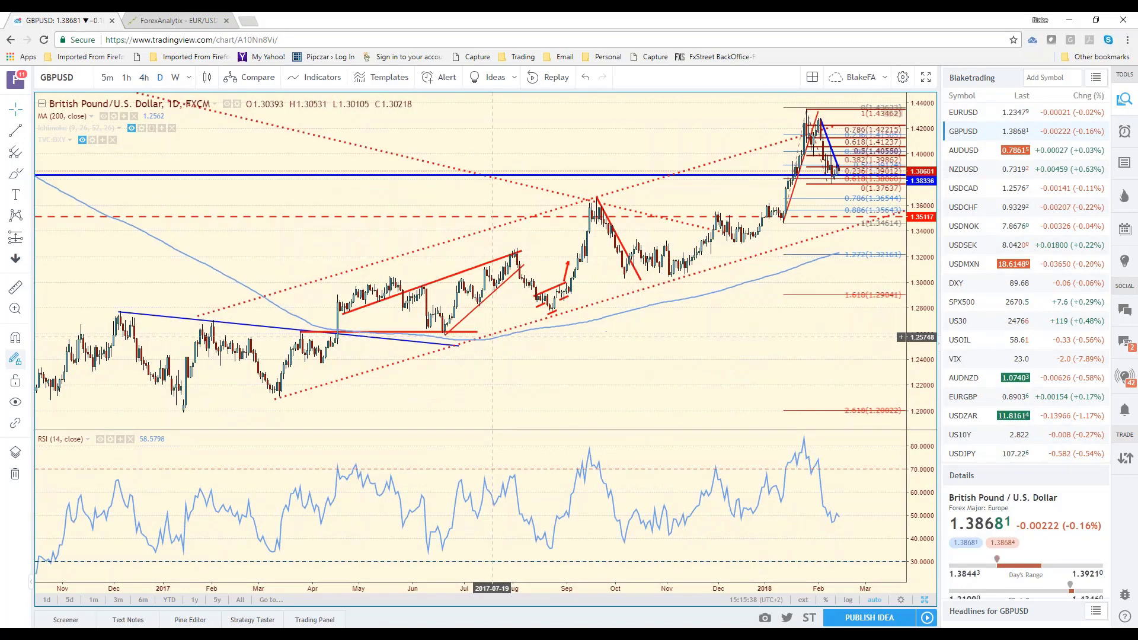
{"action": "scroll", "coordinate": [492, 336], "scroll_direction": "down", "scroll_amount": 5}
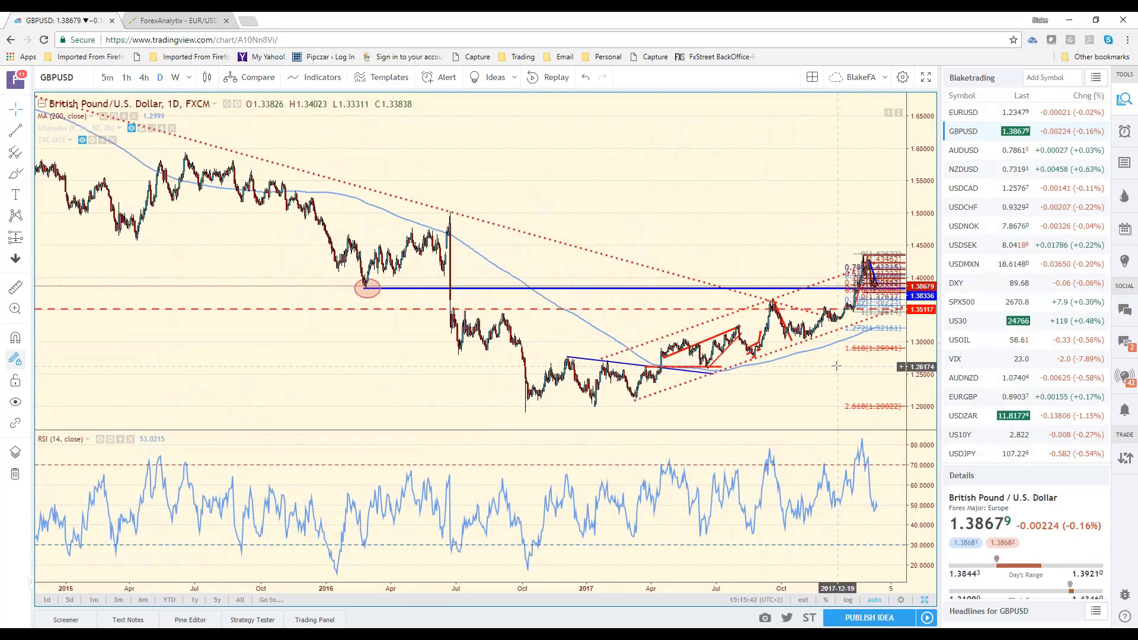
{"action": "scroll", "coordinate": [835, 367], "scroll_direction": "up", "scroll_amount": 3}
{"action": "scroll", "coordinate": [824, 342], "scroll_direction": "up", "scroll_amount": 3}
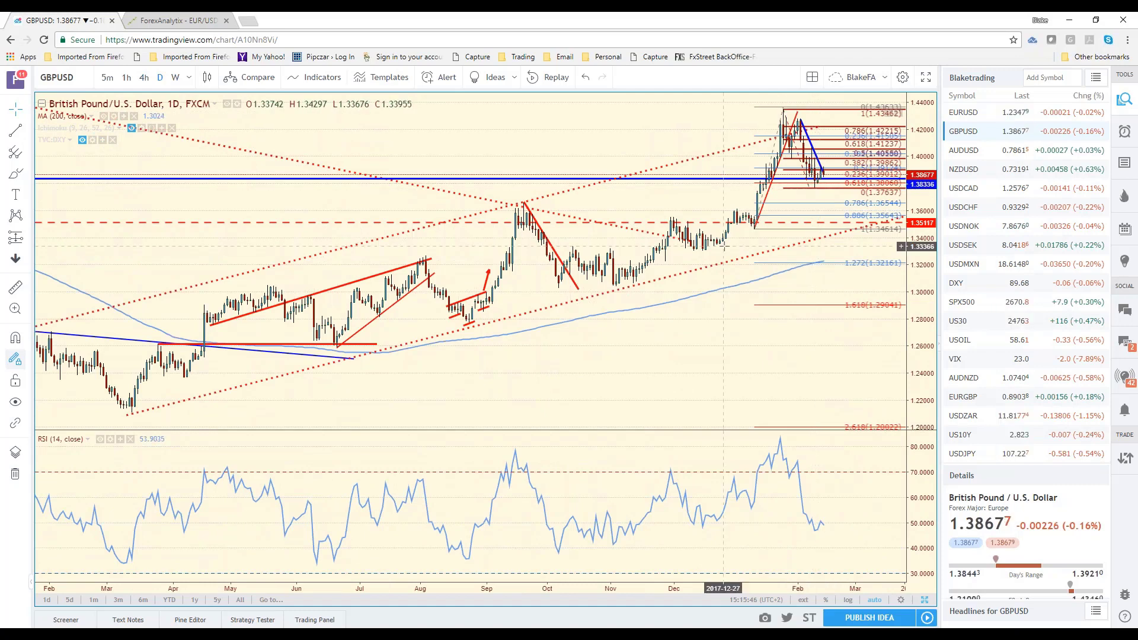
{"action": "left_click", "coordinate": [142, 80]}
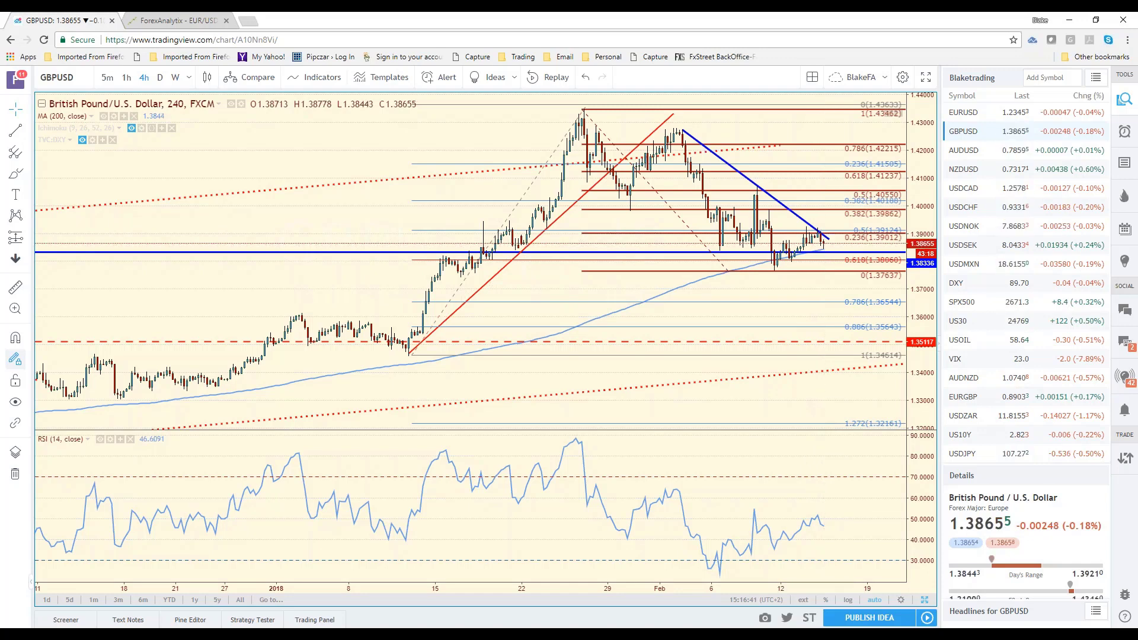
{"action": "left_click", "coordinate": [987, 152]}
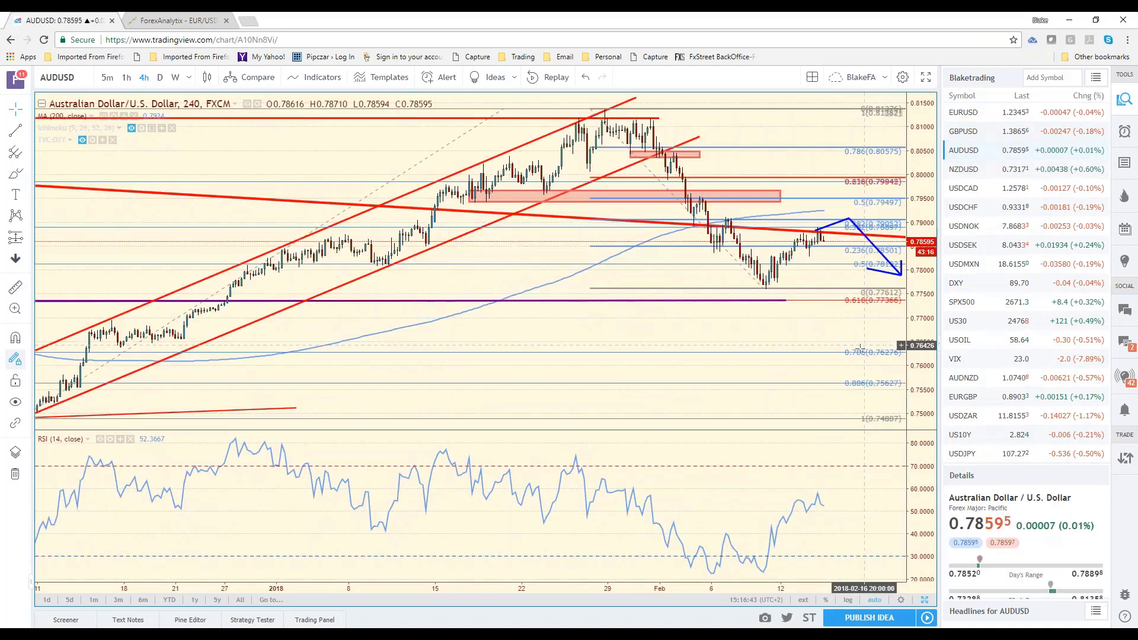
- Pan AUDUSD to show later bars, then switch to NZDUSD 4-hour and zoom in
{"action": "scroll", "coordinate": [860, 348], "scroll_direction": "down", "scroll_amount": 2}
{"action": "left_click_drag", "start_coordinate": [822, 350], "coordinate": [749, 306]}
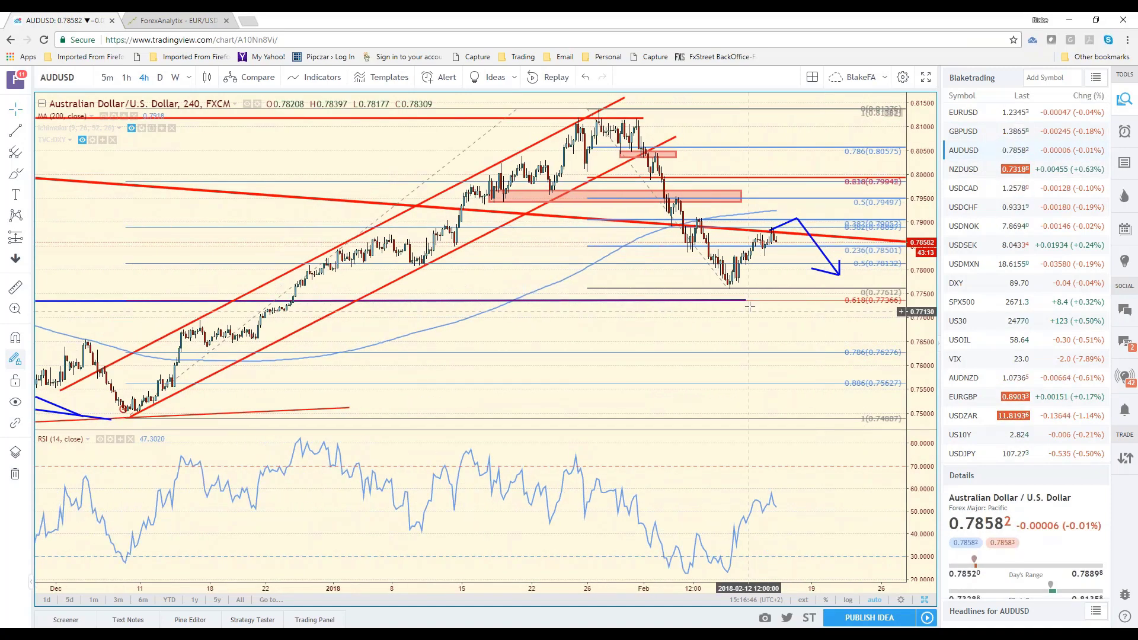
{"action": "left_click", "coordinate": [957, 167]}
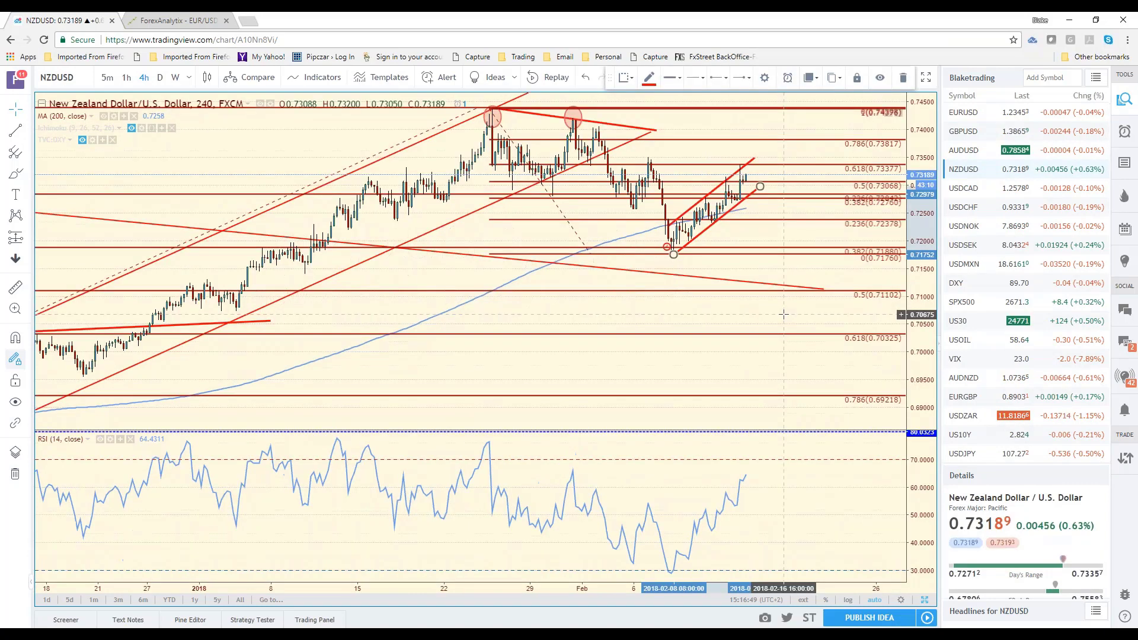
{"action": "scroll", "coordinate": [784, 314], "scroll_direction": "up", "scroll_amount": 1}
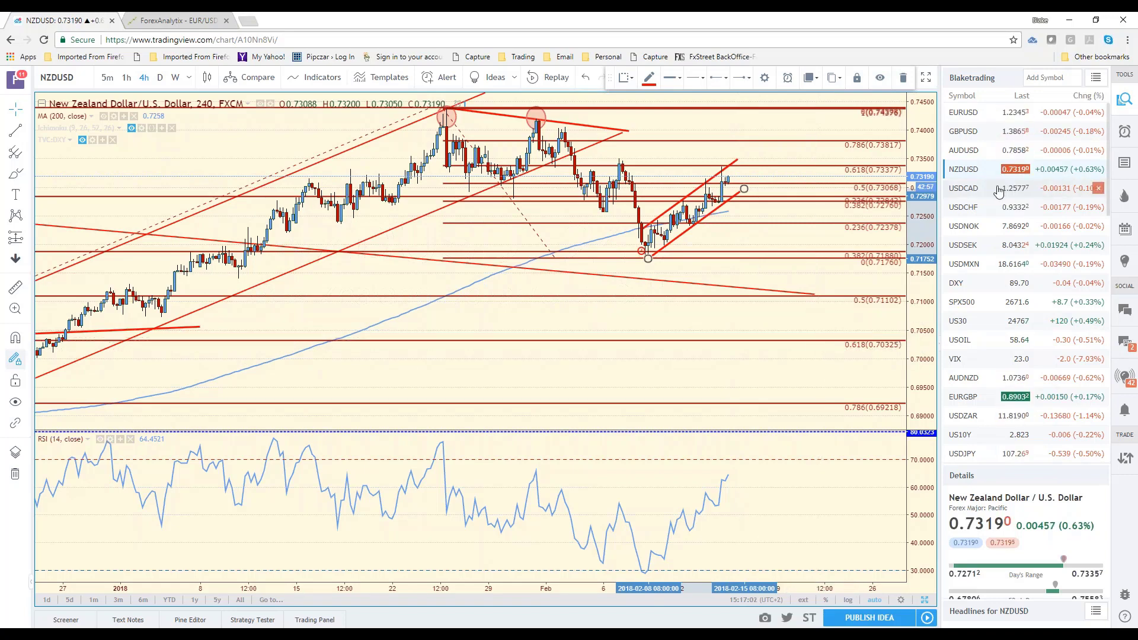
- Switch the chart to USDCAD 4-hour and zoom out to show more history
{"action": "left_click", "coordinate": [999, 189]}
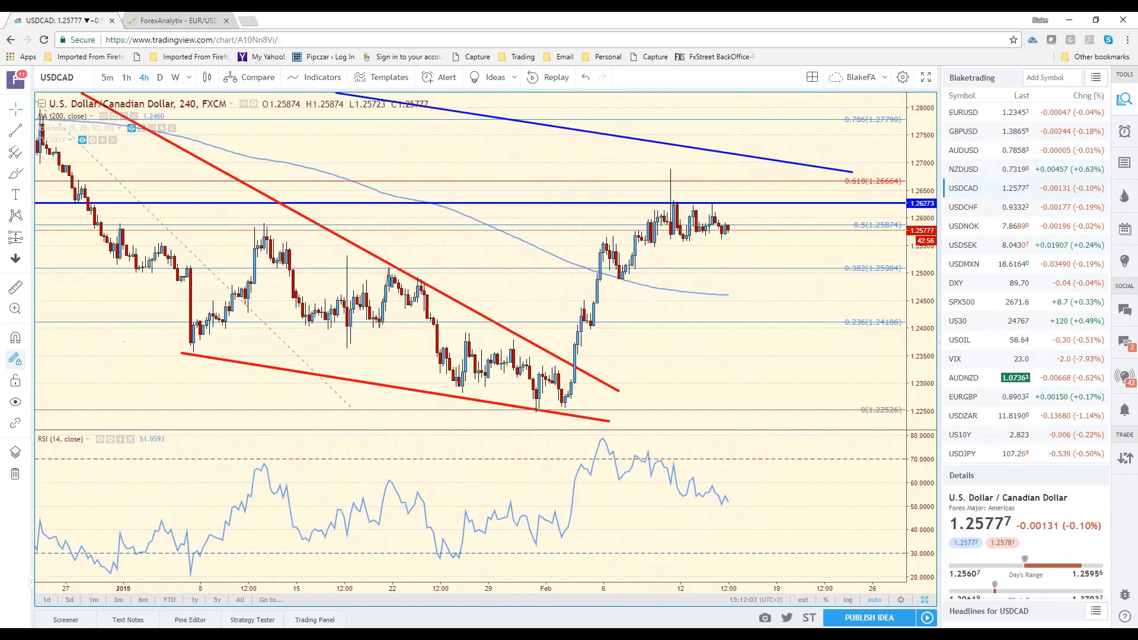
{"action": "scroll", "coordinate": [815, 341], "scroll_direction": "down", "scroll_amount": 2}
{"action": "scroll", "coordinate": [814, 341], "scroll_direction": "down", "scroll_amount": 2}
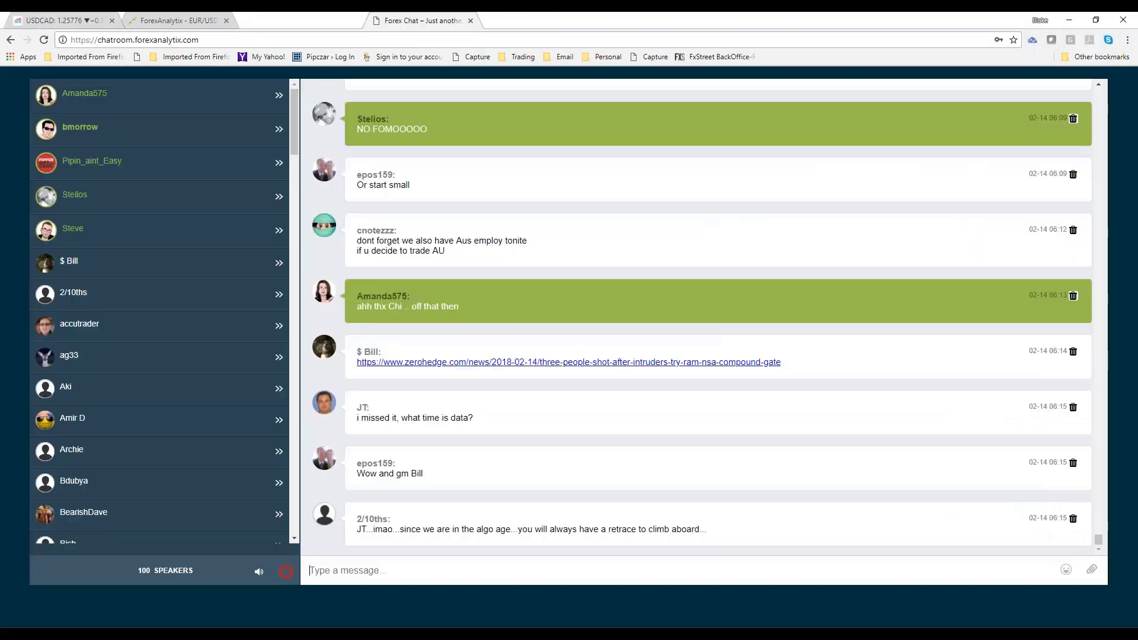
- Restore the chat window, dock its tab into the main Chrome window, then pull it out separately
{"action": "key", "text": "super+Down"}
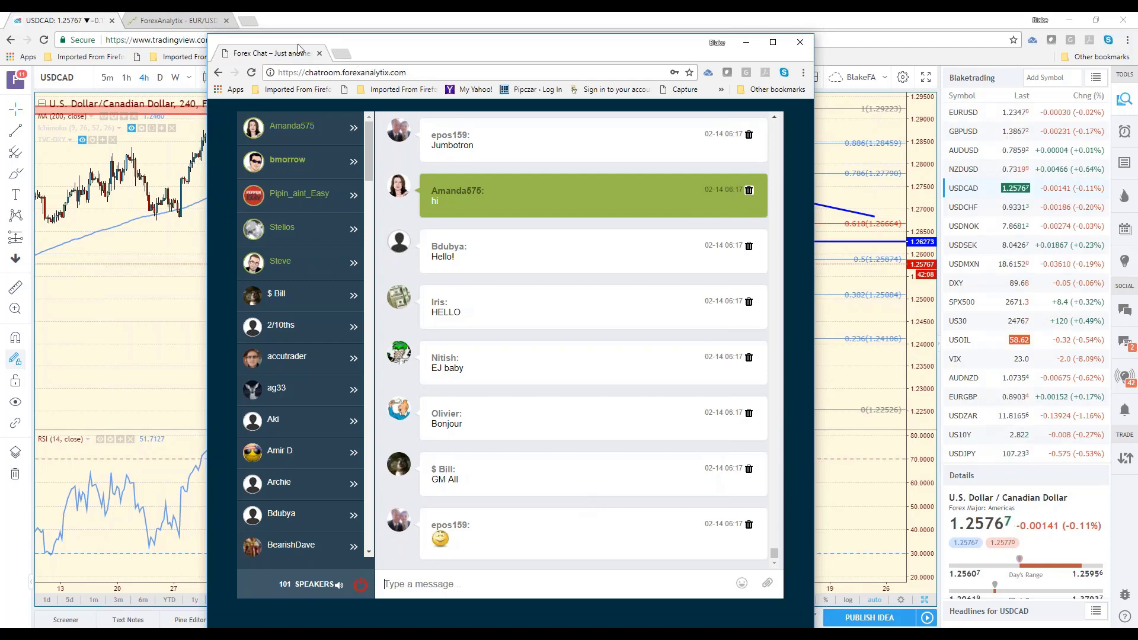
{"action": "left_click_drag", "start_coordinate": [278, 54], "coordinate": [474, 20]}
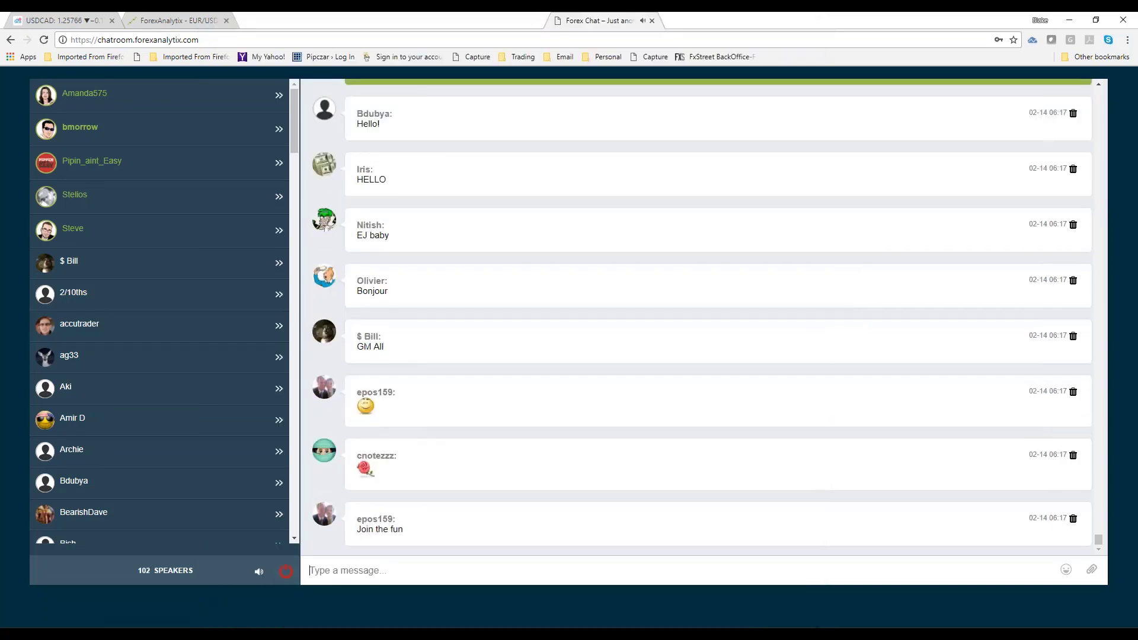
{"action": "left_click_drag", "start_coordinate": [705, 20], "coordinate": [620, 20]}
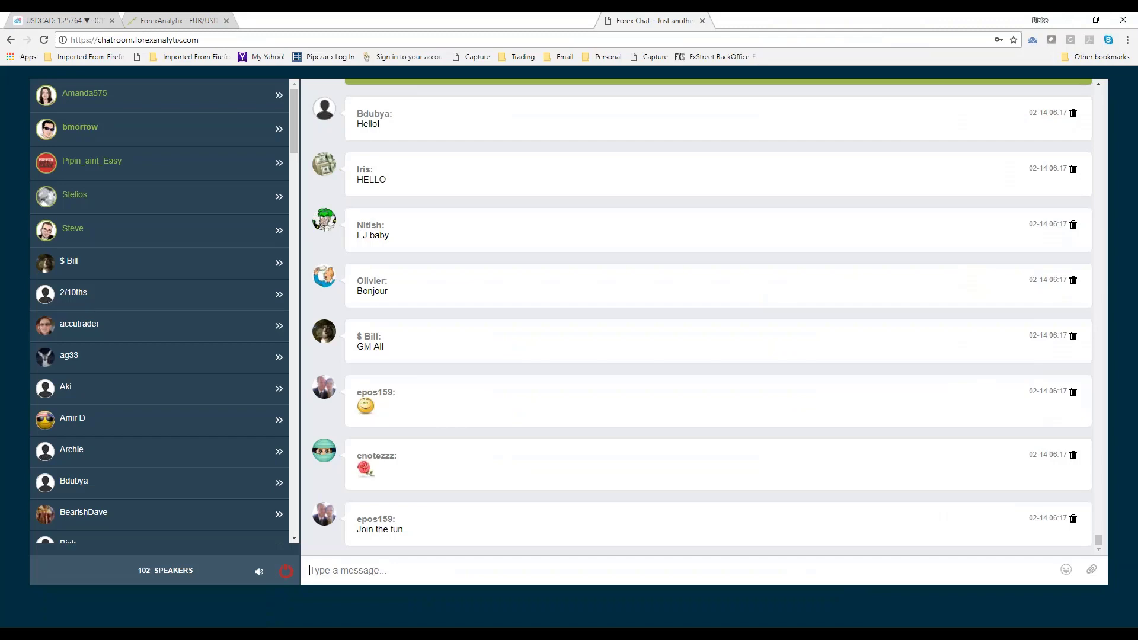
{"action": "left_click_drag", "start_coordinate": [661, 21], "coordinate": [578, 111]}
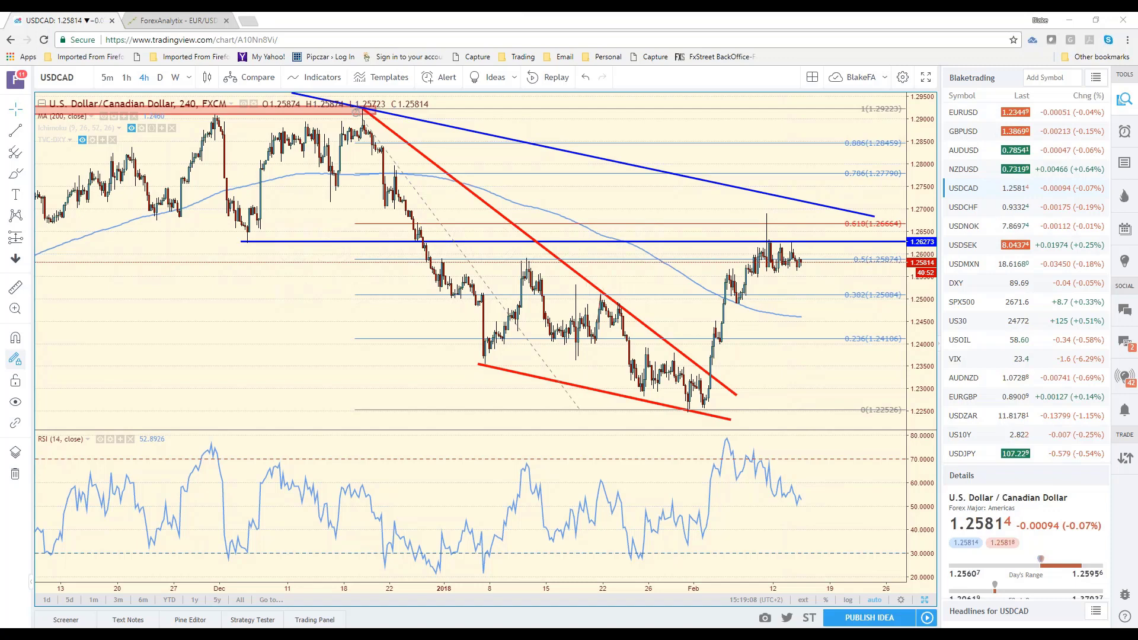
- Circle USDCAD's highs near 1.2600 in yellow, undo it, then zoom the chart out
{"action": "left_click_drag", "start_coordinate": [794, 233], "coordinate": [819, 261]}
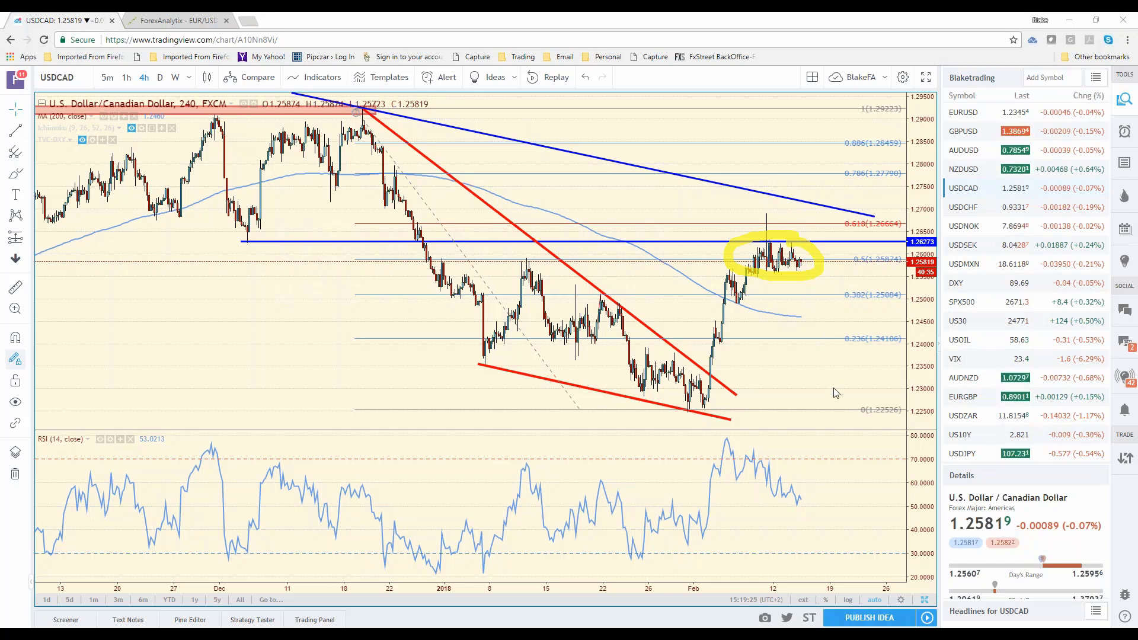
{"action": "key", "text": "ctrl+z"}
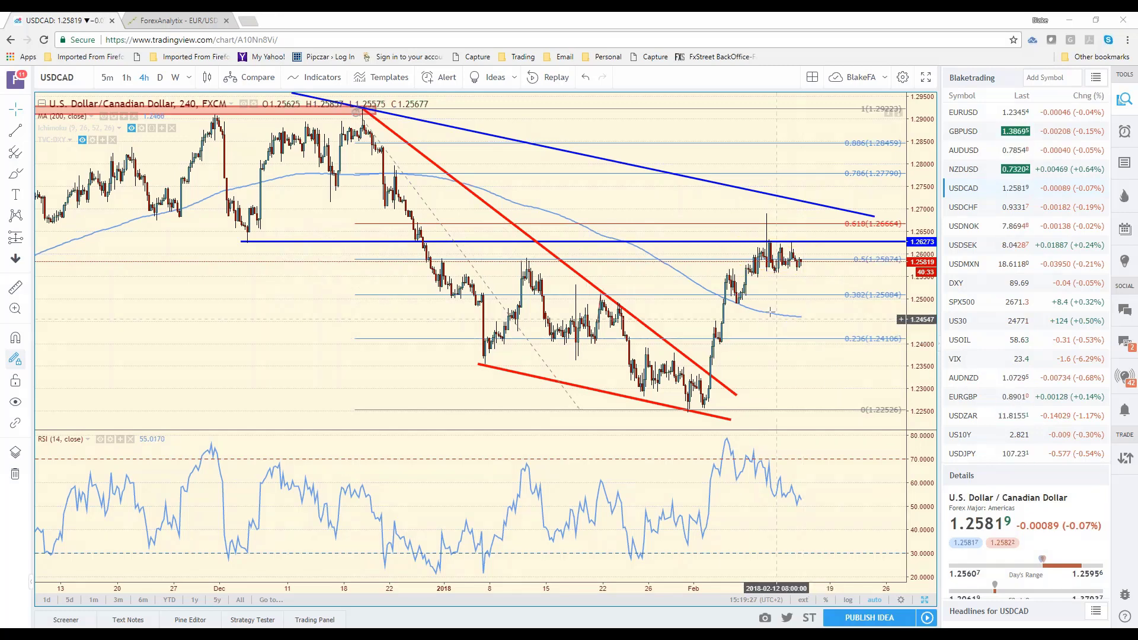
{"action": "scroll", "coordinate": [769, 313], "scroll_direction": "down", "scroll_amount": 2}
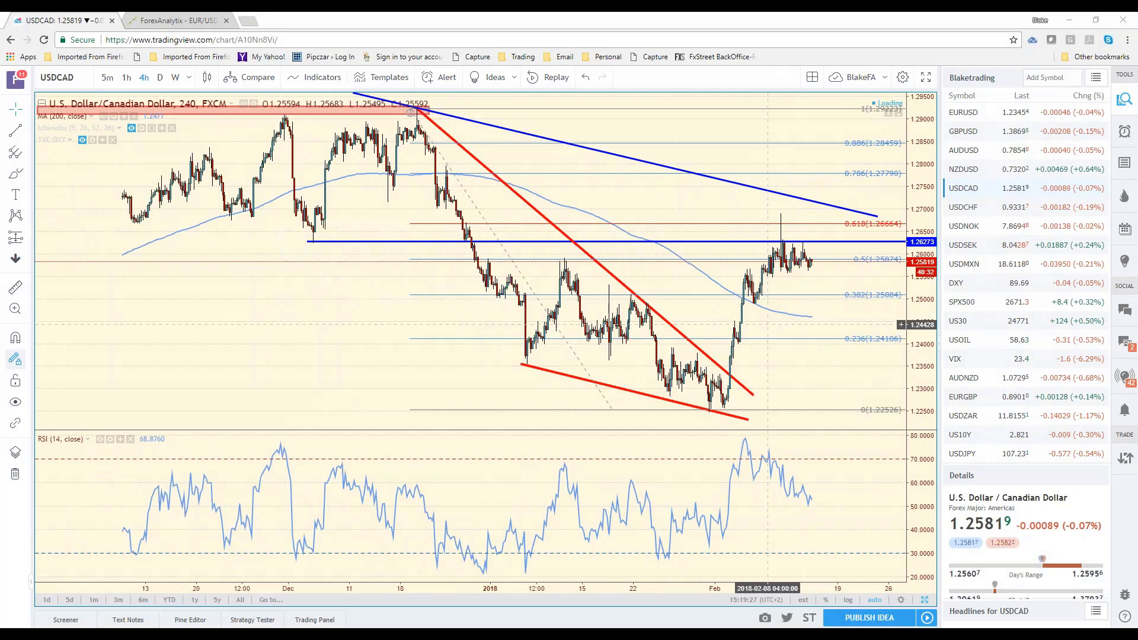
{"action": "scroll", "coordinate": [768, 325], "scroll_direction": "down", "scroll_amount": 2}
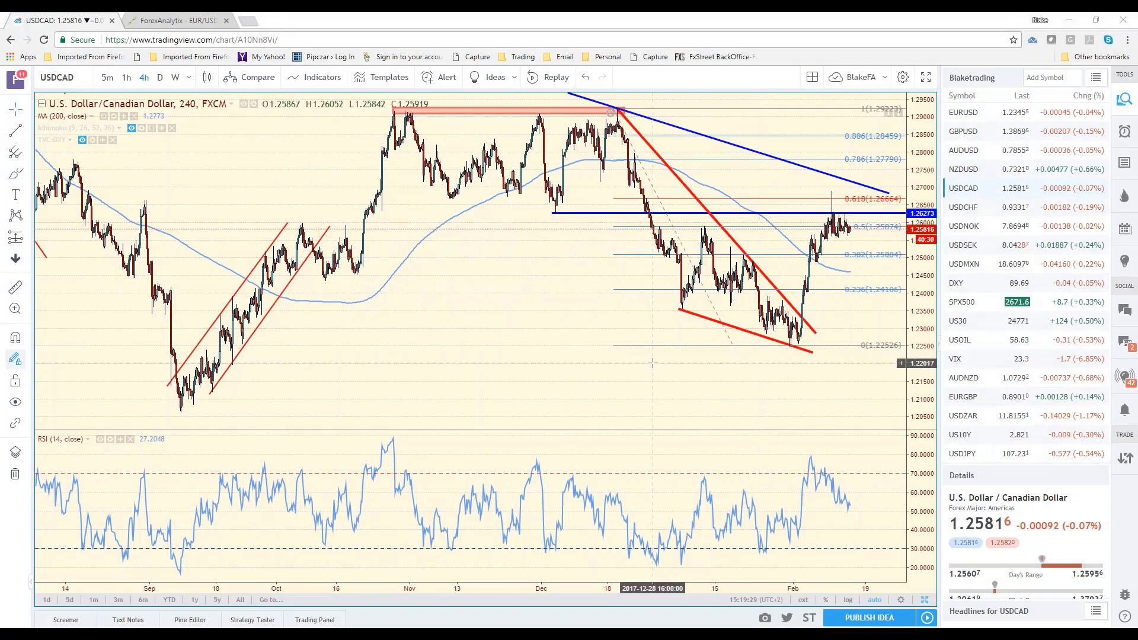
{"action": "scroll", "coordinate": [653, 362], "scroll_direction": "down", "scroll_amount": 1}
{"action": "scroll", "coordinate": [653, 362], "scroll_direction": "down", "scroll_amount": 1}
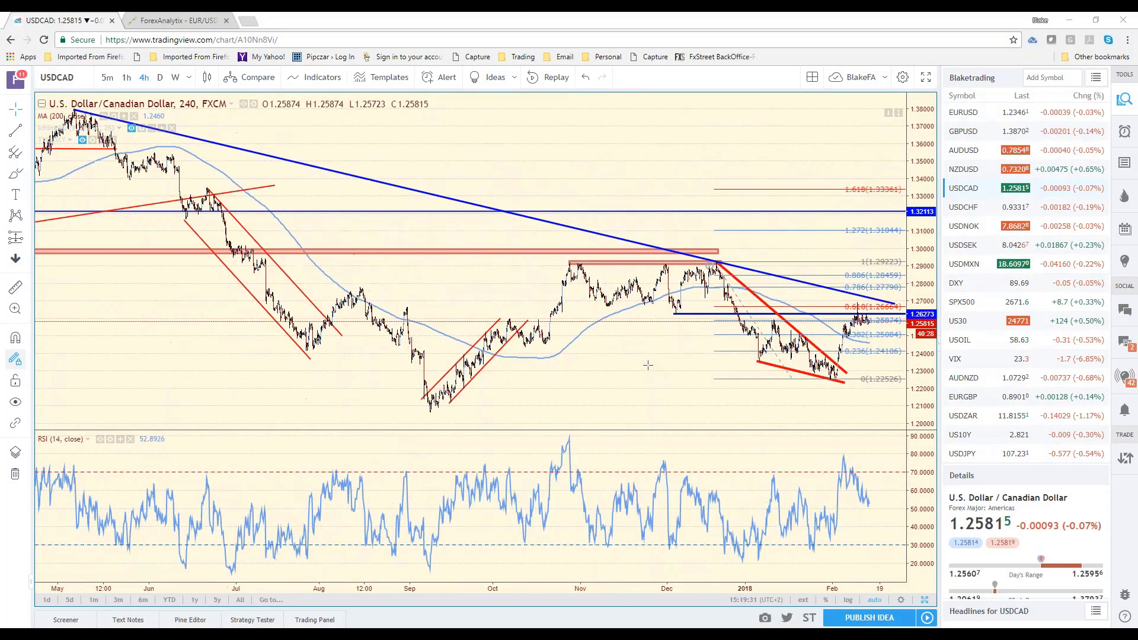
- Pan to the latest bars, zoom in, and switch to the ForexAnalytix tab
{"action": "left_click_drag", "start_coordinate": [648, 365], "coordinate": [588, 375]}
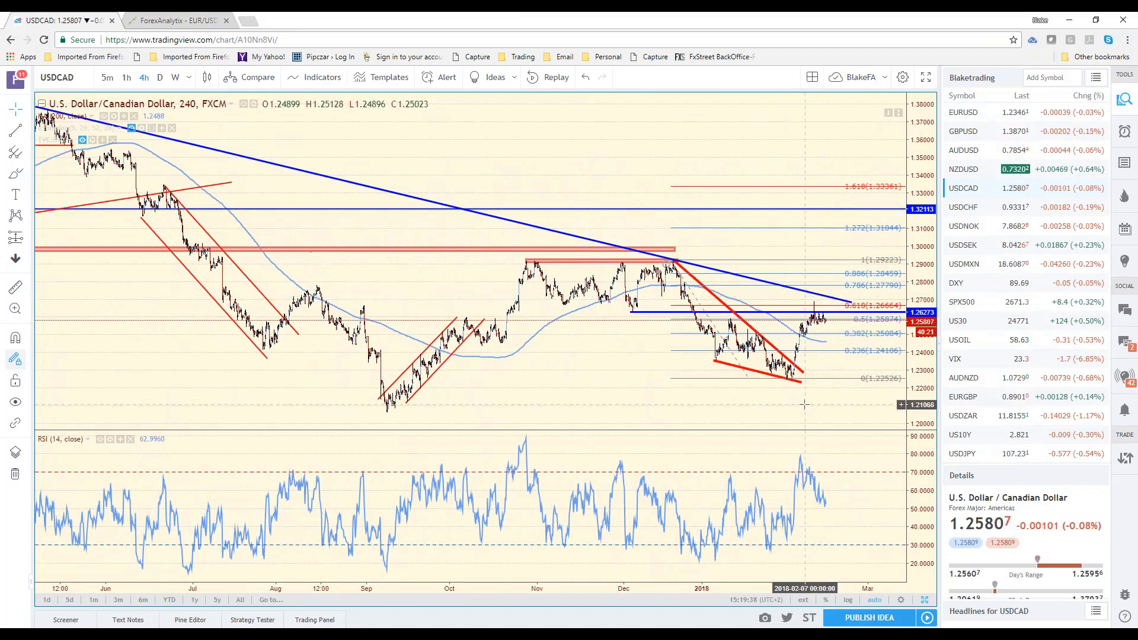
{"action": "scroll", "coordinate": [803, 404], "scroll_direction": "up", "scroll_amount": 1}
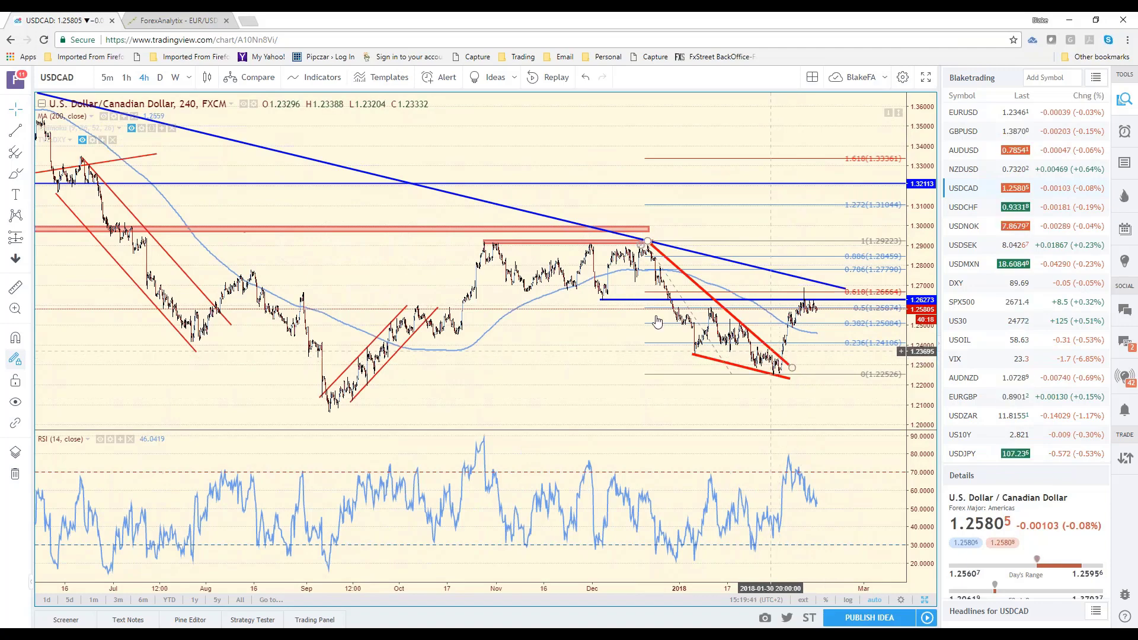
{"action": "key", "text": "ctrl+Tab"}
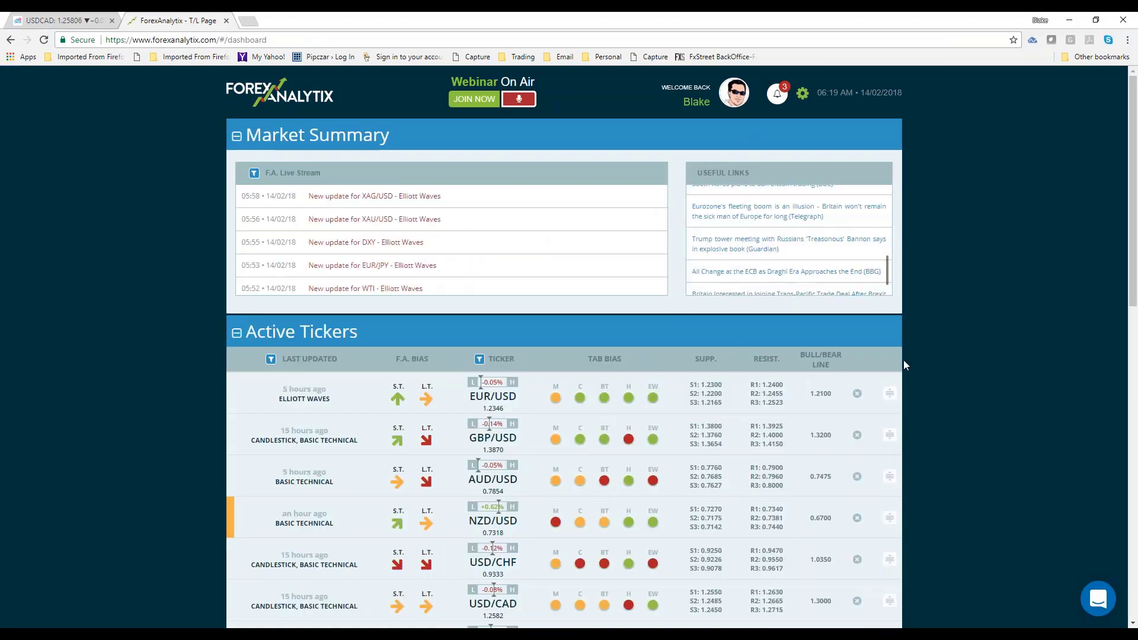
- Scroll to Closed Patterns in Play, view page 2 highlighting Wedge (Descending), then return to page 1
{"action": "scroll", "coordinate": [903, 360], "scroll_direction": "down", "scroll_amount": 3}
{"action": "scroll", "coordinate": [903, 362], "scroll_direction": "down", "scroll_amount": 12}
{"action": "left_click", "coordinate": [304, 527]}
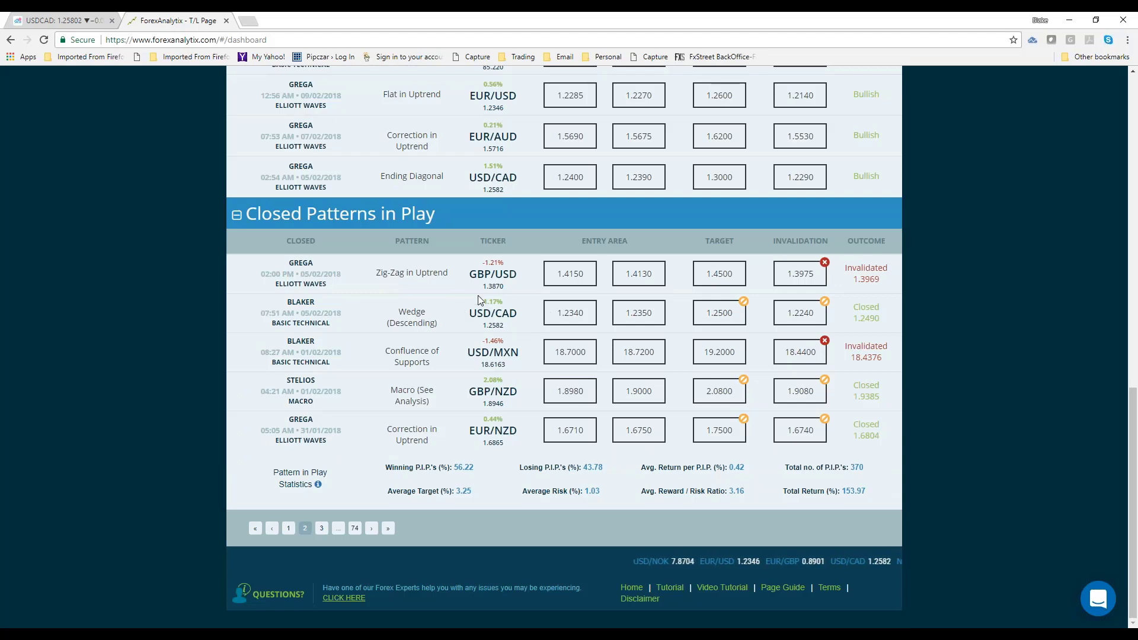
{"action": "triple_click", "coordinate": [412, 312]}
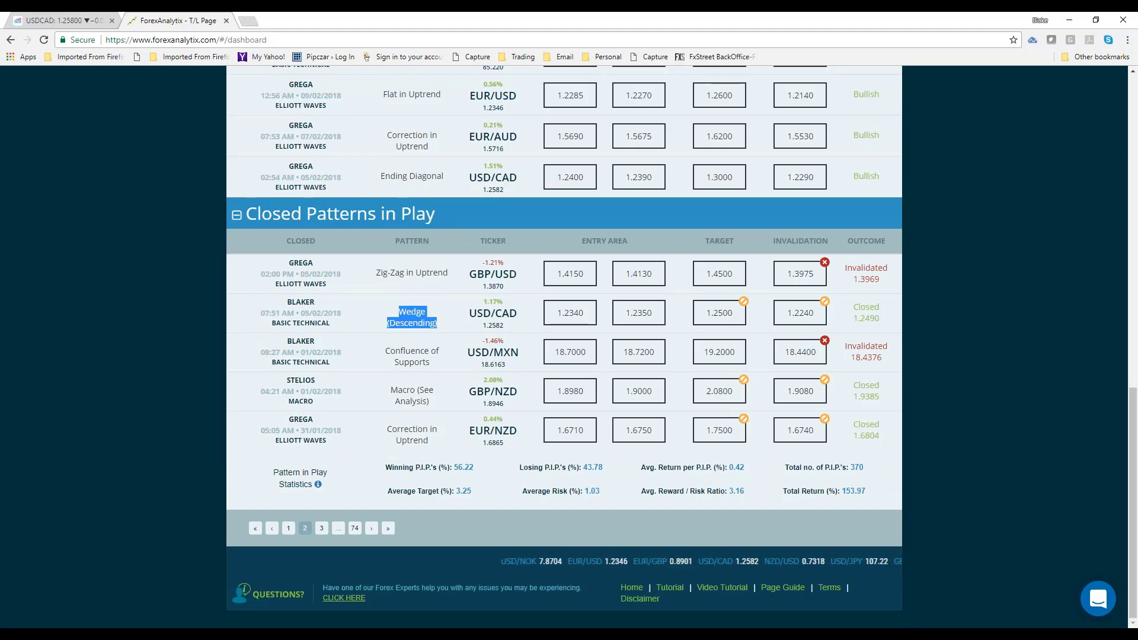
{"action": "left_click", "coordinate": [288, 528]}
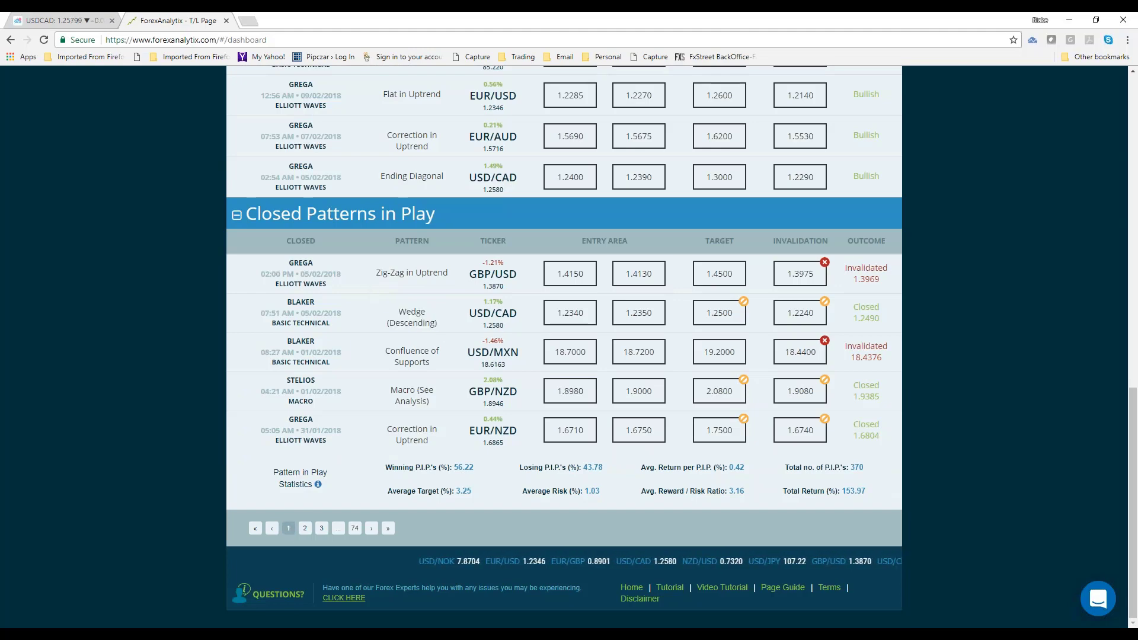
- Return to the USDCAD chart, zoom in, check DXY and USDCAD, then open USDJPY
{"action": "left_click", "coordinate": [53, 20]}
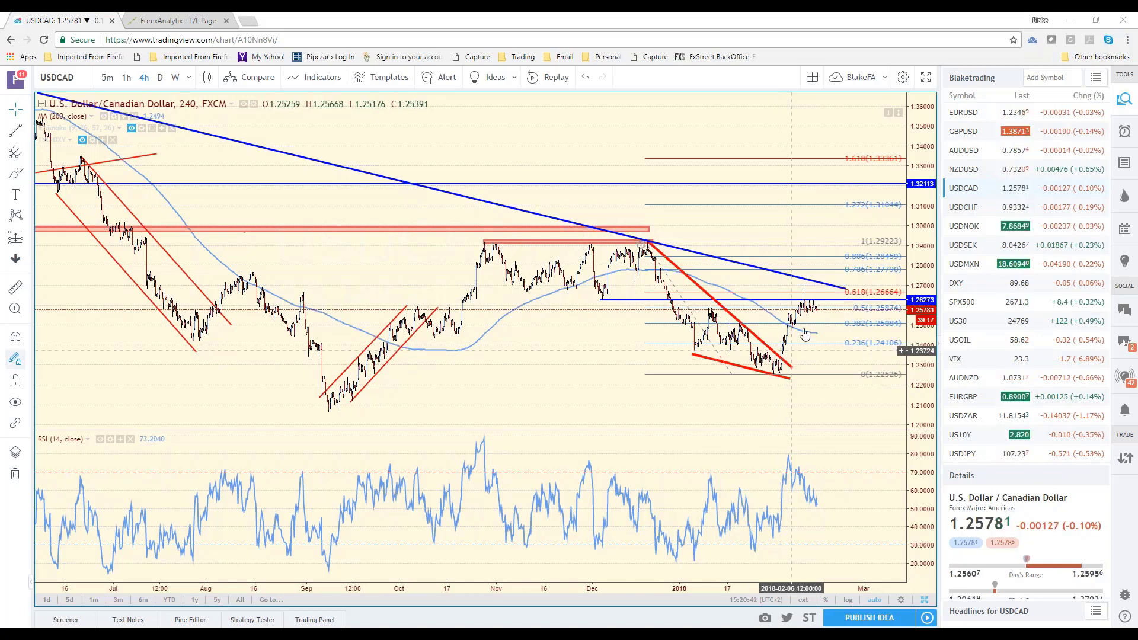
{"action": "scroll", "coordinate": [809, 341], "scroll_direction": "up", "scroll_amount": 3}
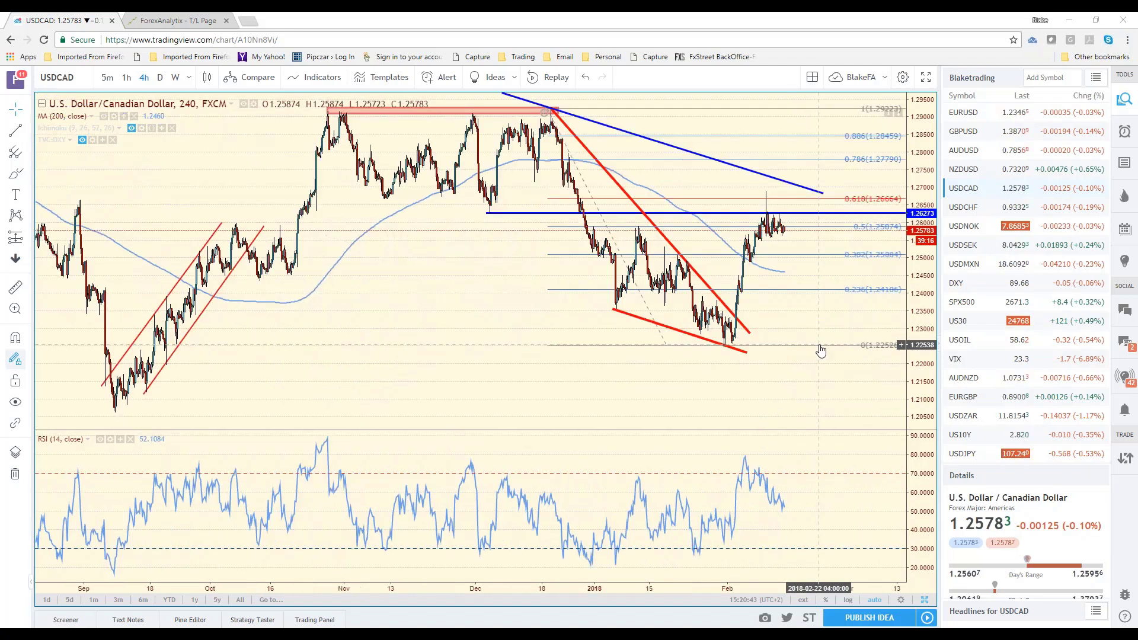
{"action": "left_click", "coordinate": [973, 287]}
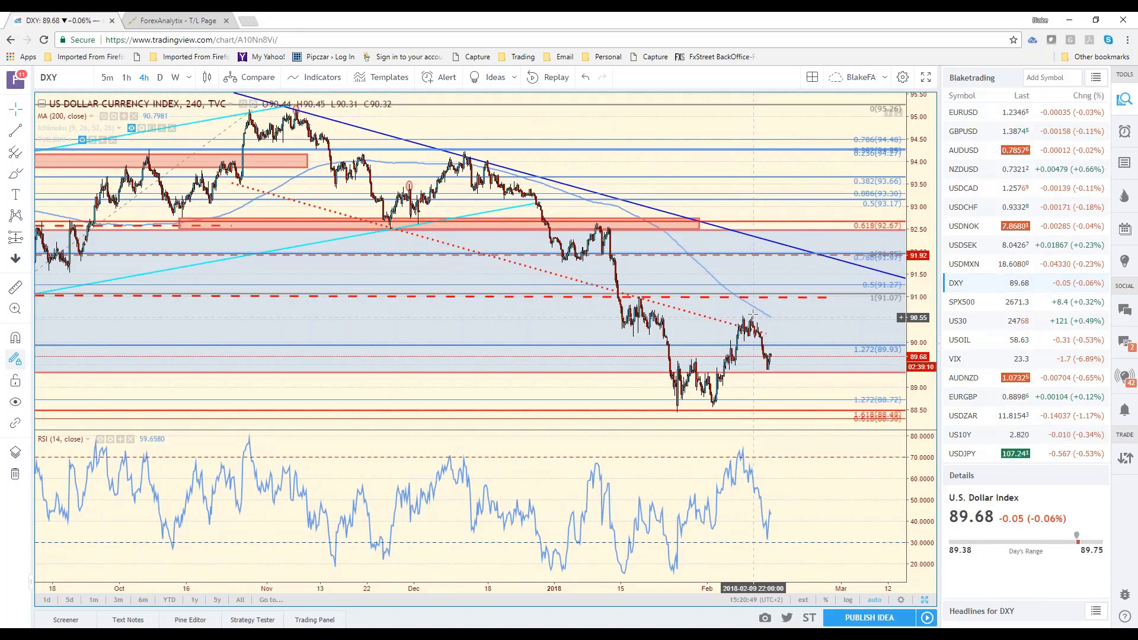
{"action": "left_click", "coordinate": [971, 189]}
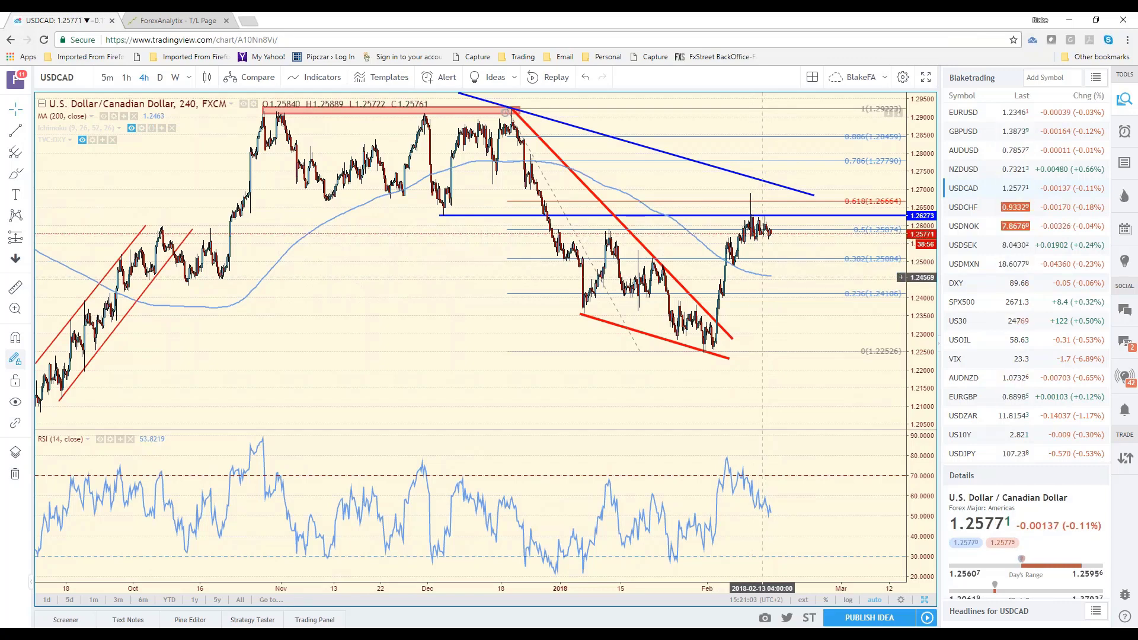
{"action": "left_click", "coordinate": [975, 455]}
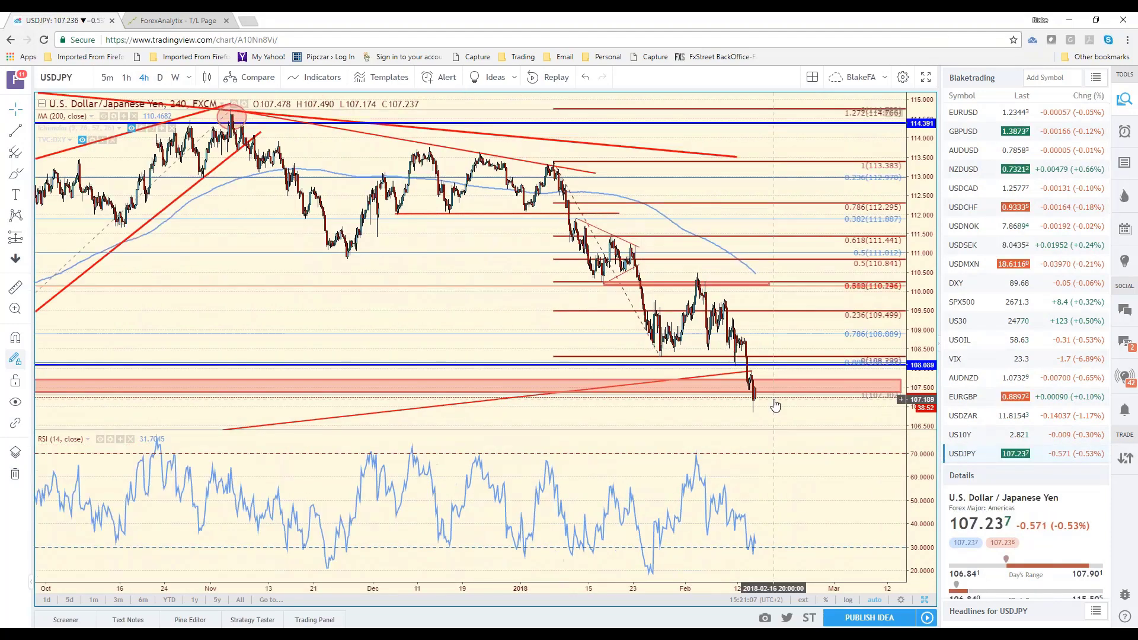
- View USDJPY on 1-hour, then 5-minute candles, with empty space right of the latest bar
{"action": "scroll", "coordinate": [775, 405], "scroll_direction": "up", "scroll_amount": 3}
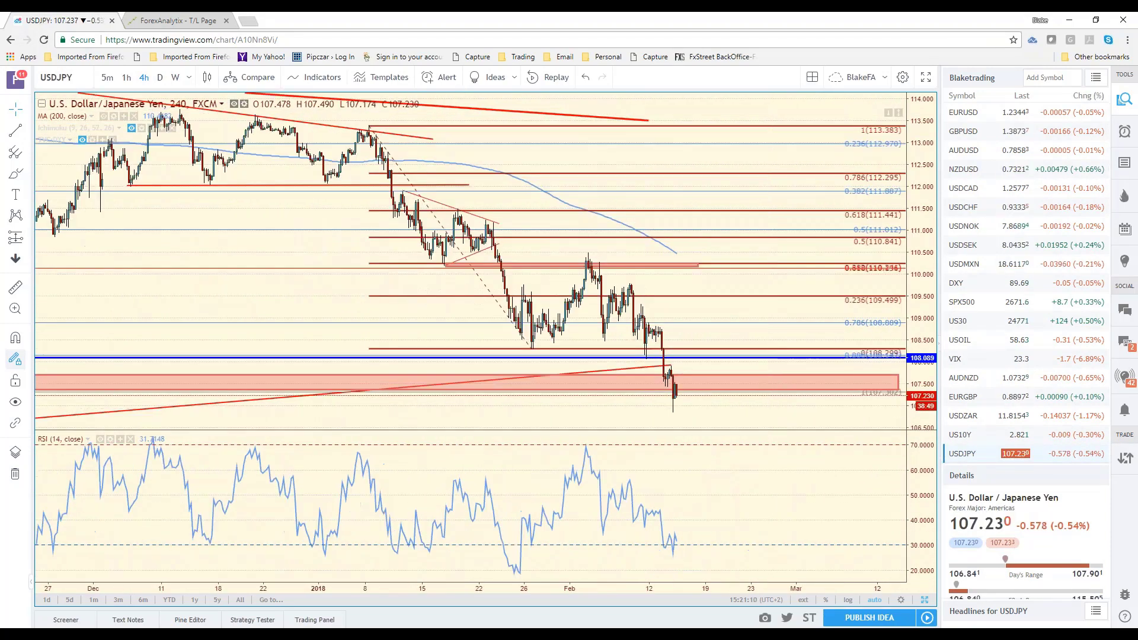
{"action": "left_click", "coordinate": [127, 78]}
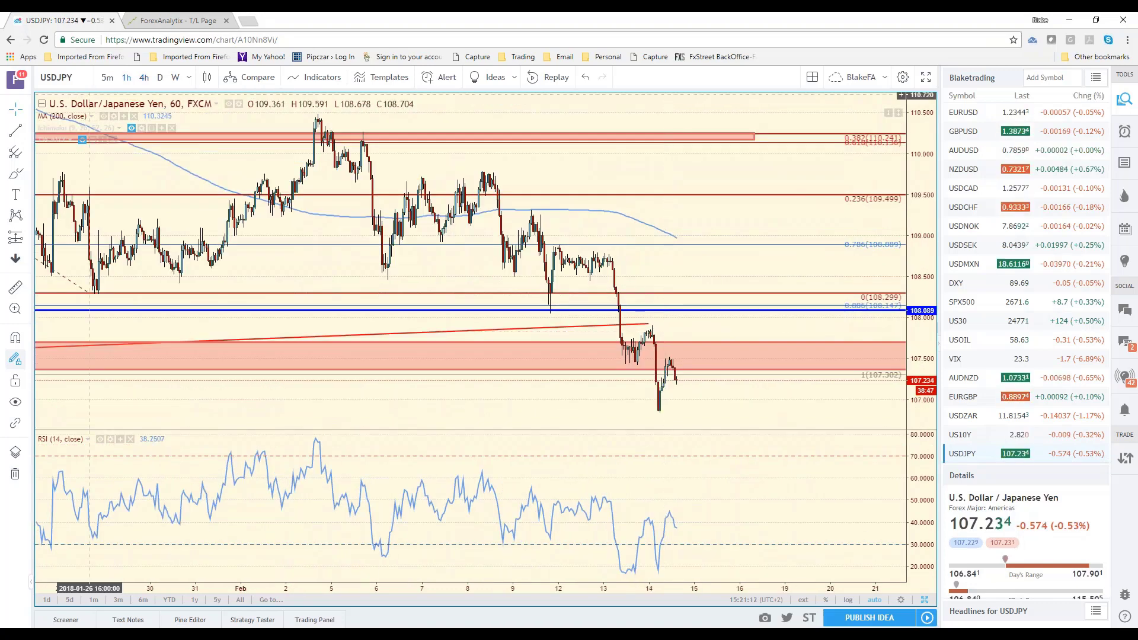
{"action": "left_click", "coordinate": [107, 77]}
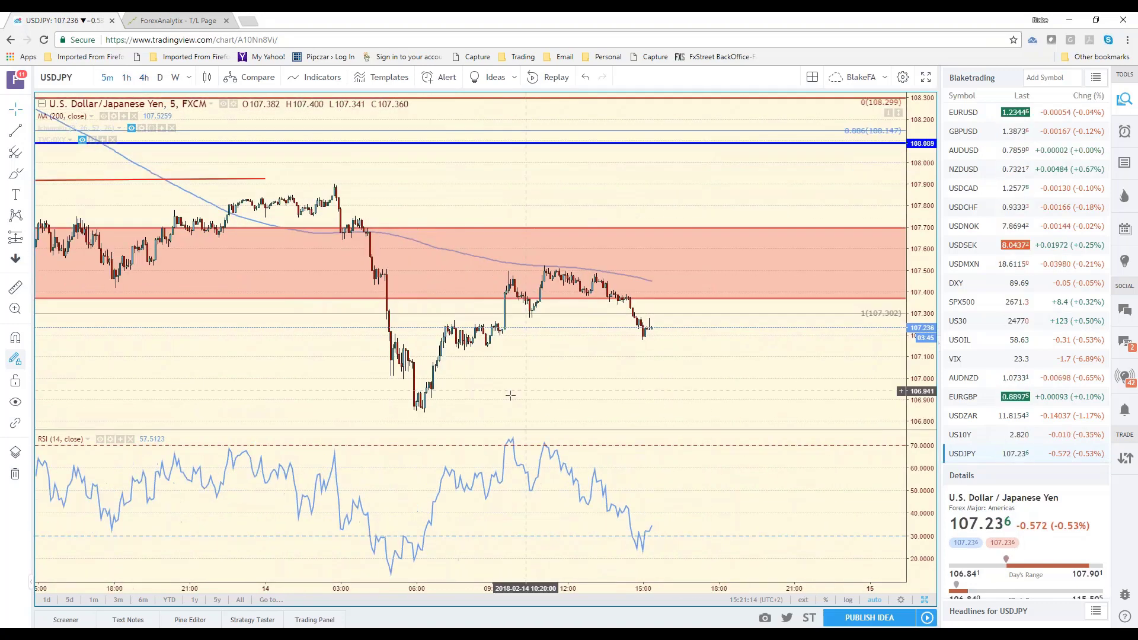
{"action": "left_click_drag", "start_coordinate": [510, 395], "coordinate": [757, 364]}
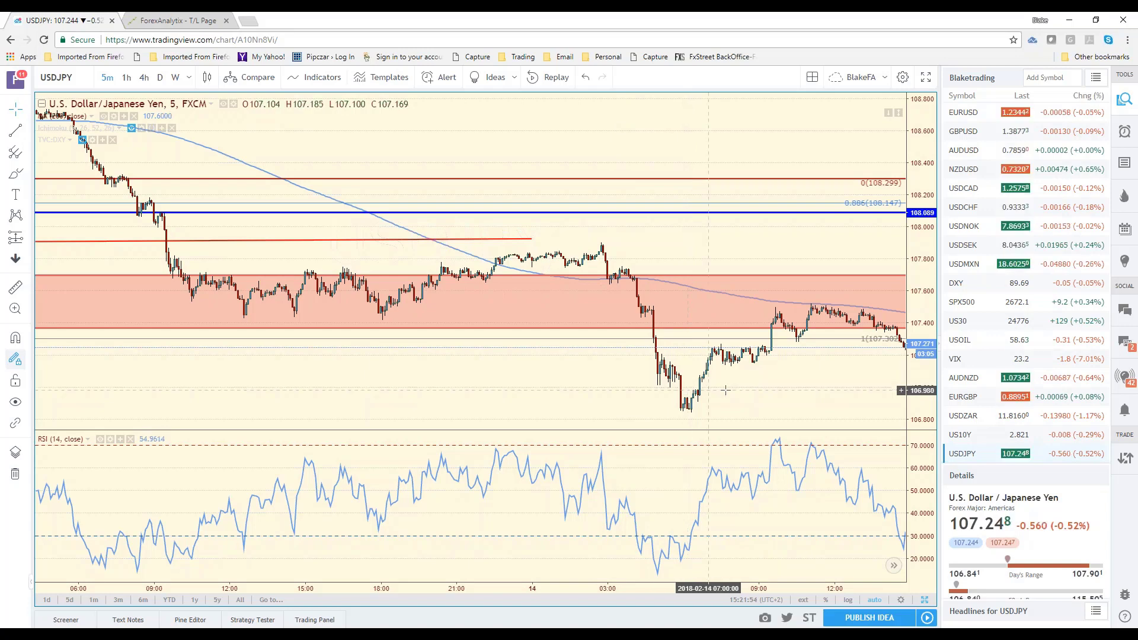
{"action": "left_click_drag", "start_coordinate": [773, 385], "coordinate": [653, 387]}
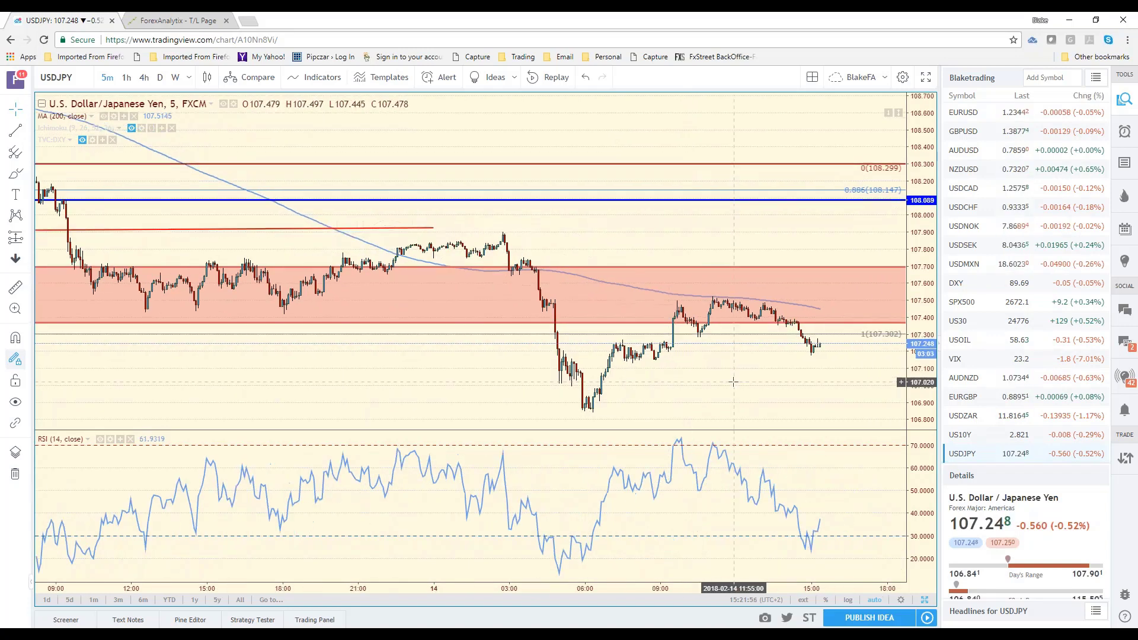
- Switch USDJPY to daily candles, zooming out and back in around price 107.241
{"action": "left_click", "coordinate": [163, 84]}
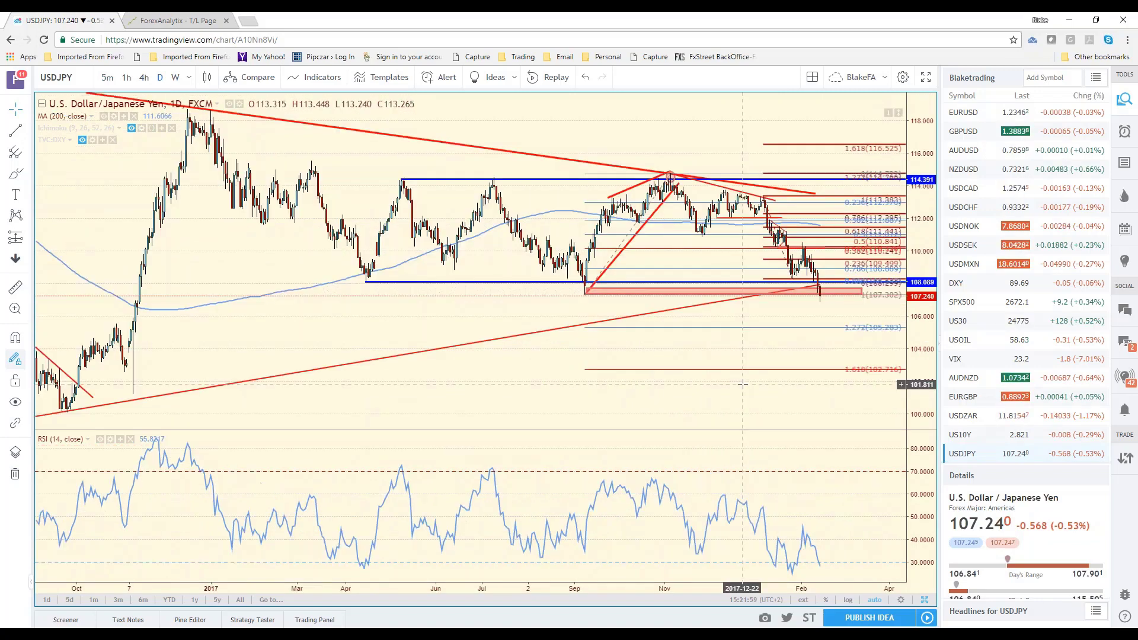
{"action": "scroll", "coordinate": [853, 314], "scroll_direction": "down", "scroll_amount": 2}
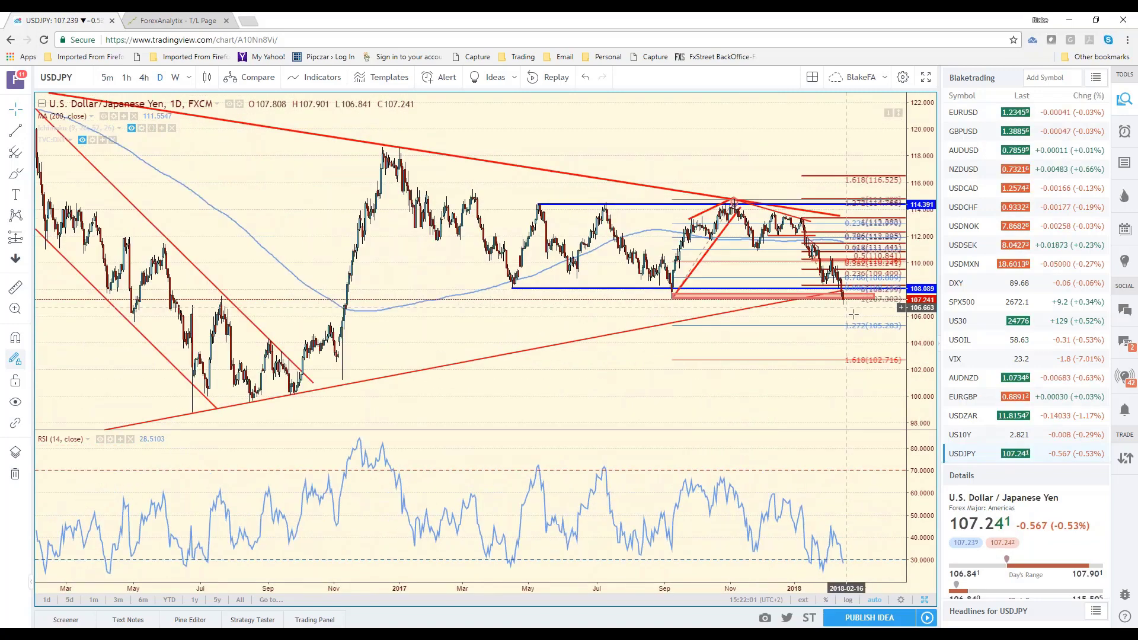
{"action": "scroll", "coordinate": [853, 314], "scroll_direction": "down", "scroll_amount": 2}
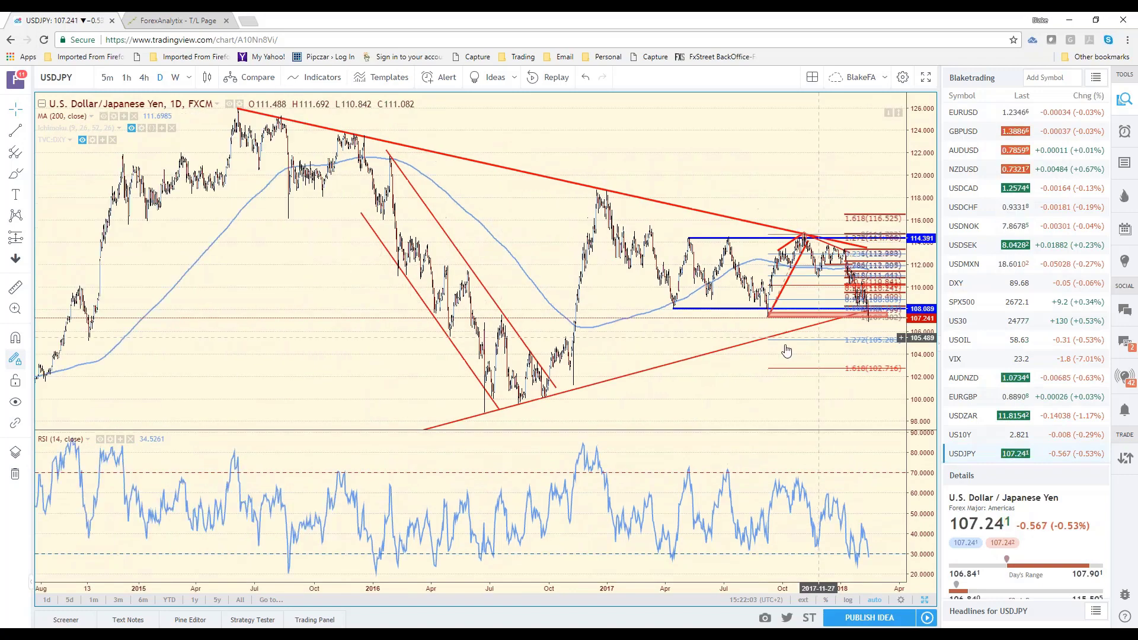
{"action": "scroll", "coordinate": [813, 332], "scroll_direction": "up", "scroll_amount": 2}
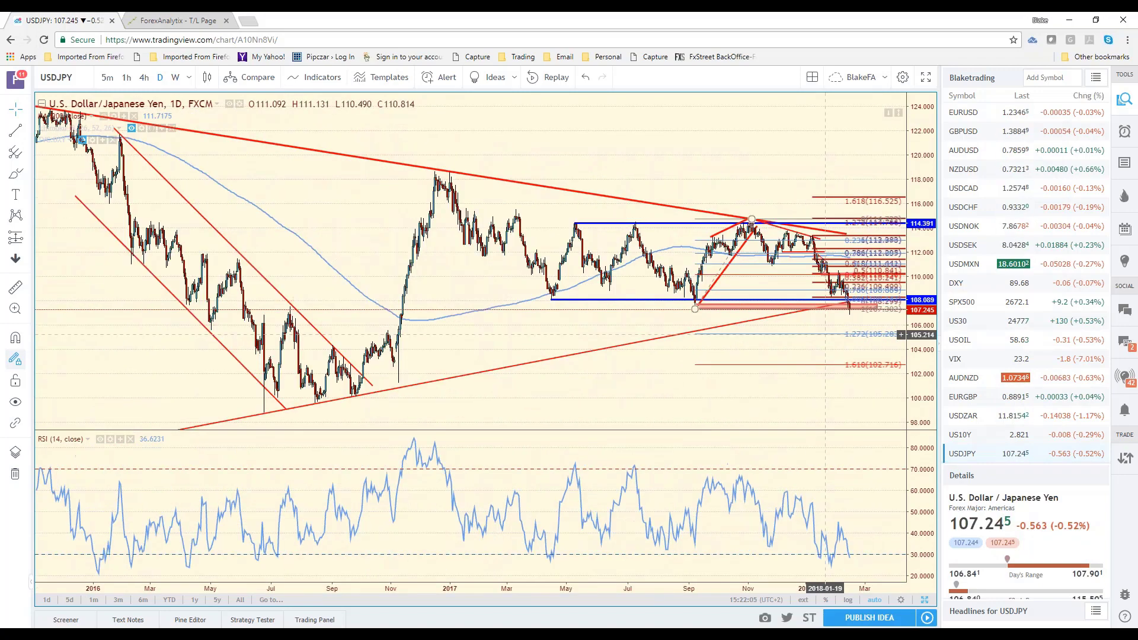
{"action": "scroll", "coordinate": [825, 335], "scroll_direction": "up", "scroll_amount": 1}
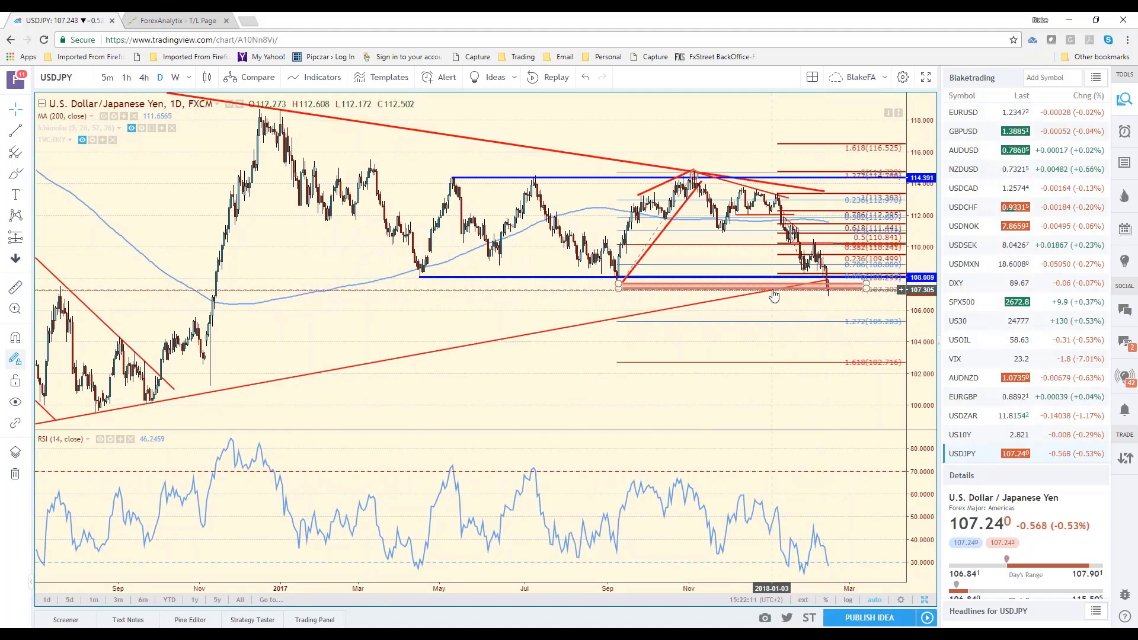
- Review ForexAnalytix's USD/JPY Basic Technical page (107.50 bull/bear line), then return to the USDJPY daily chart
{"action": "left_click", "coordinate": [176, 21]}
{"action": "scroll", "coordinate": [821, 317], "scroll_direction": "up", "scroll_amount": 5}
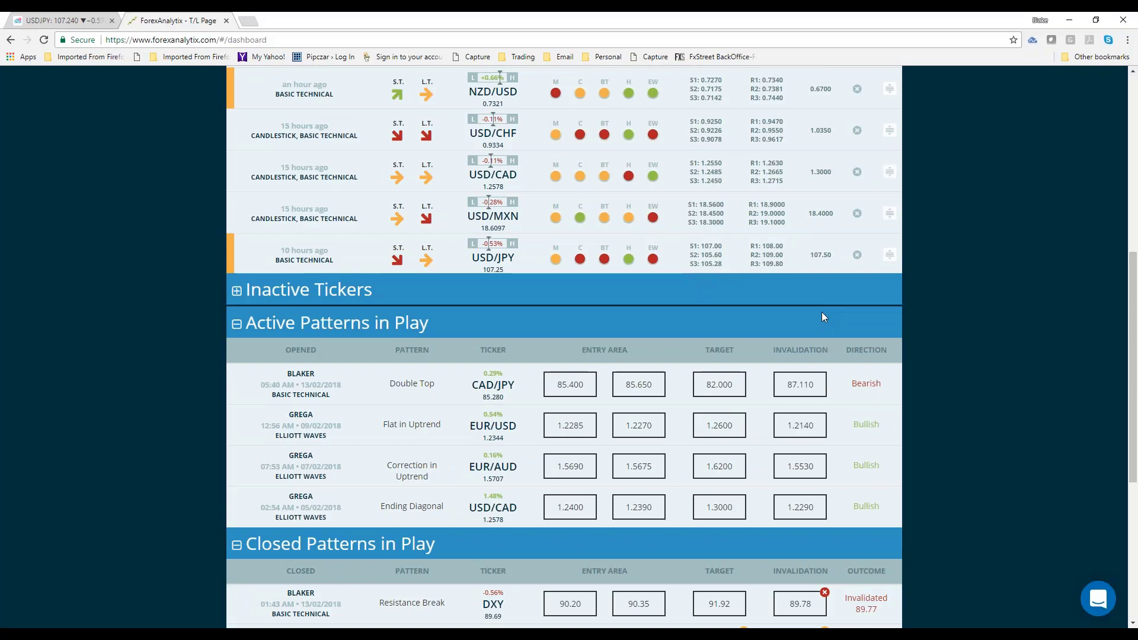
{"action": "scroll", "coordinate": [821, 312], "scroll_direction": "up", "scroll_amount": 4}
{"action": "left_click", "coordinate": [601, 525]}
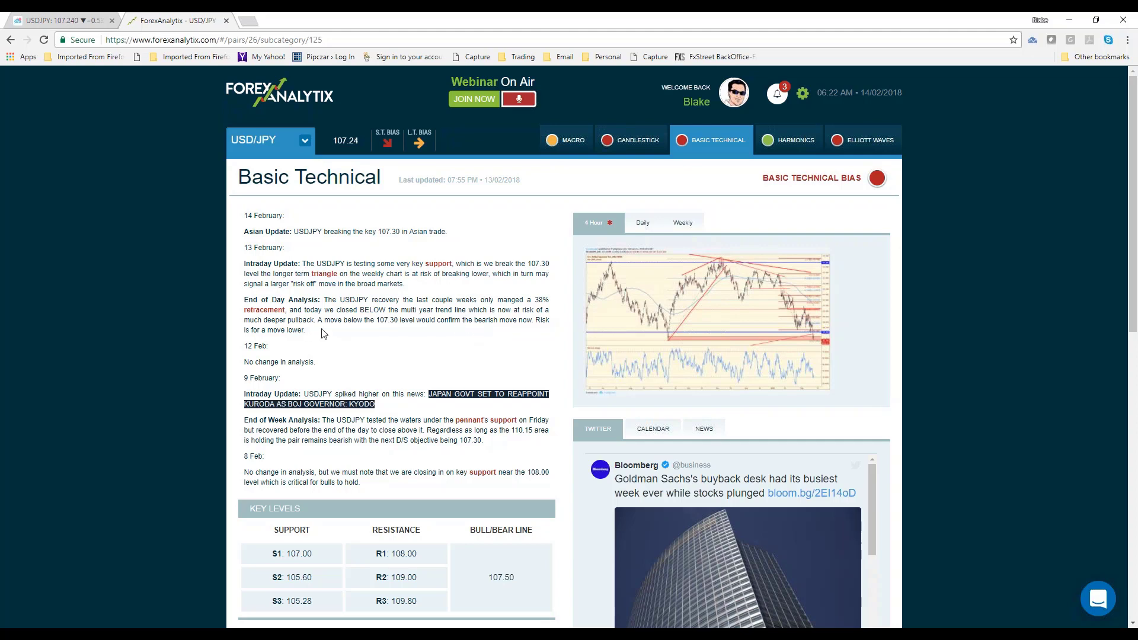
{"action": "left_click", "coordinate": [79, 29]}
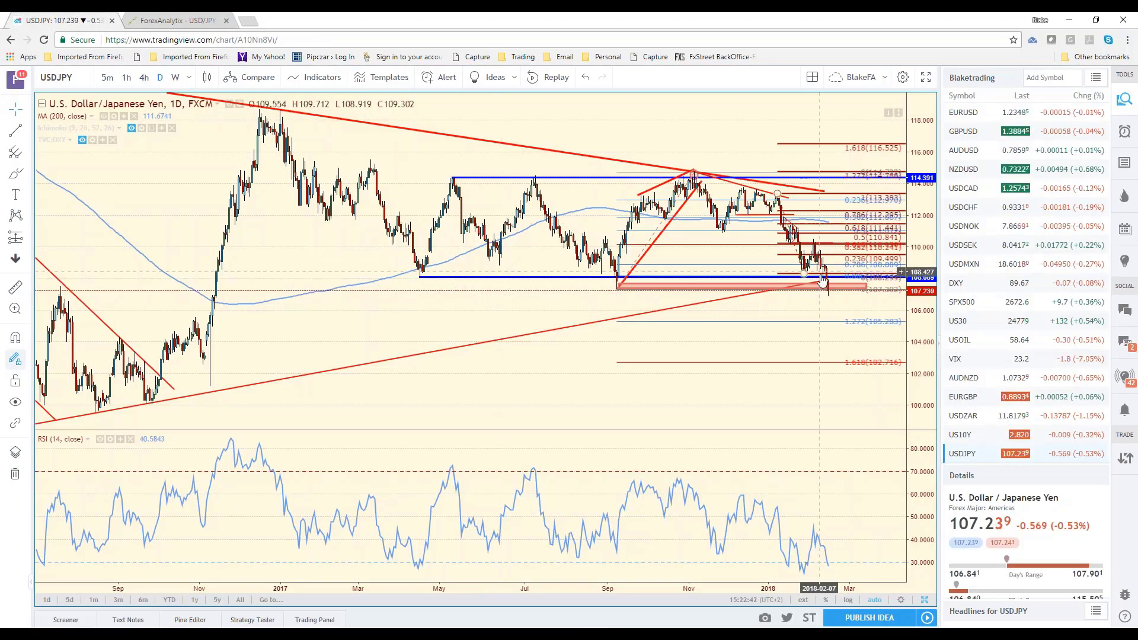
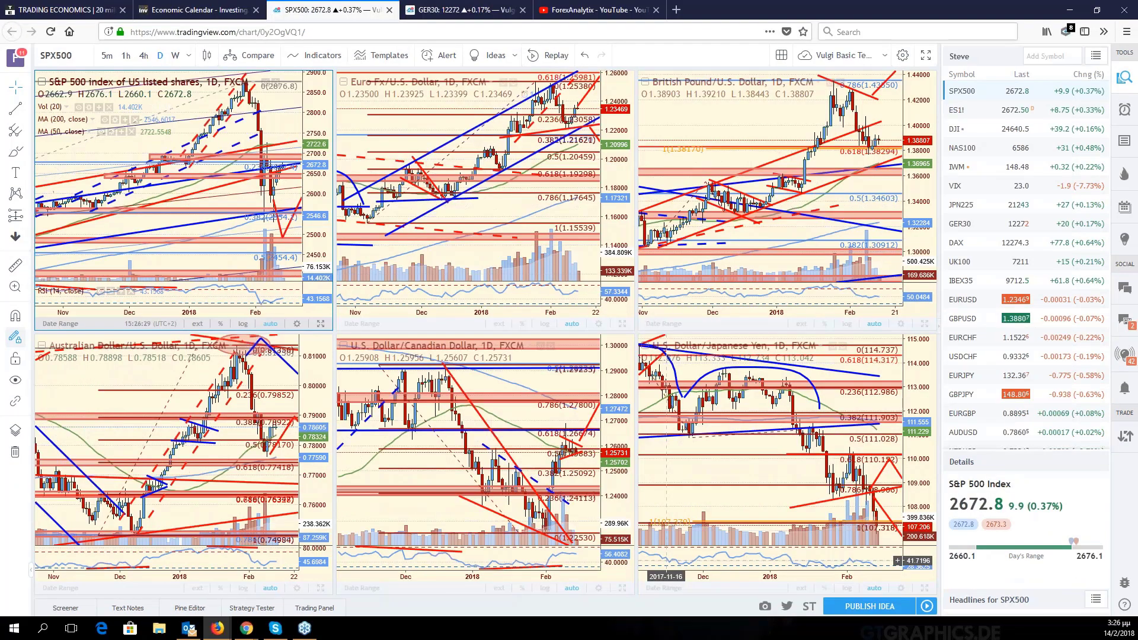
- Switch the bottom-left chart from AUD/USD to AUDNZD
{"action": "left_click", "coordinate": [273, 401]}
{"action": "left_click", "coordinate": [83, 52]}
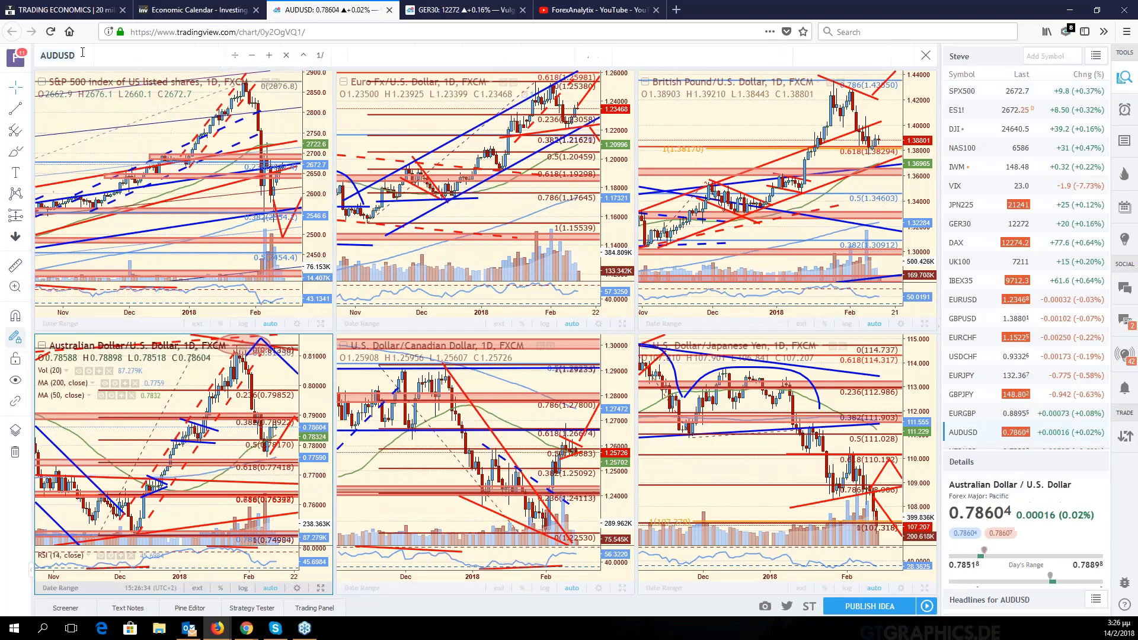
{"action": "type", "text": "AUDNZD"}
{"action": "key", "text": "Return"}
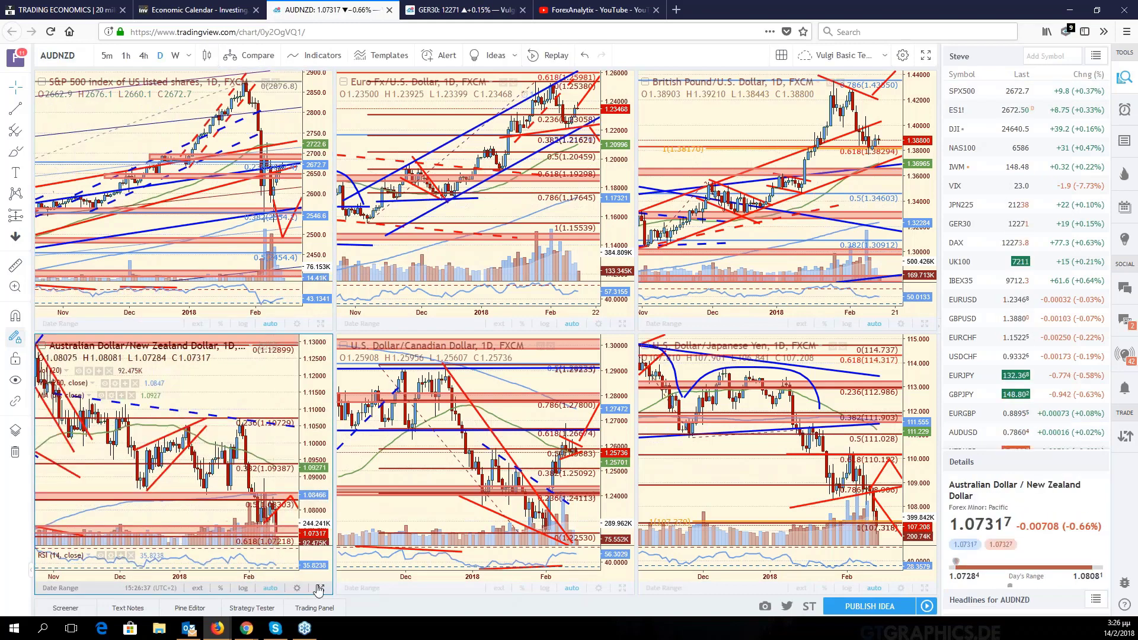
- Maximize the AUD/NZD chart, shift it left, and select the support zone near 1.0847
{"action": "left_click", "coordinate": [320, 588]}
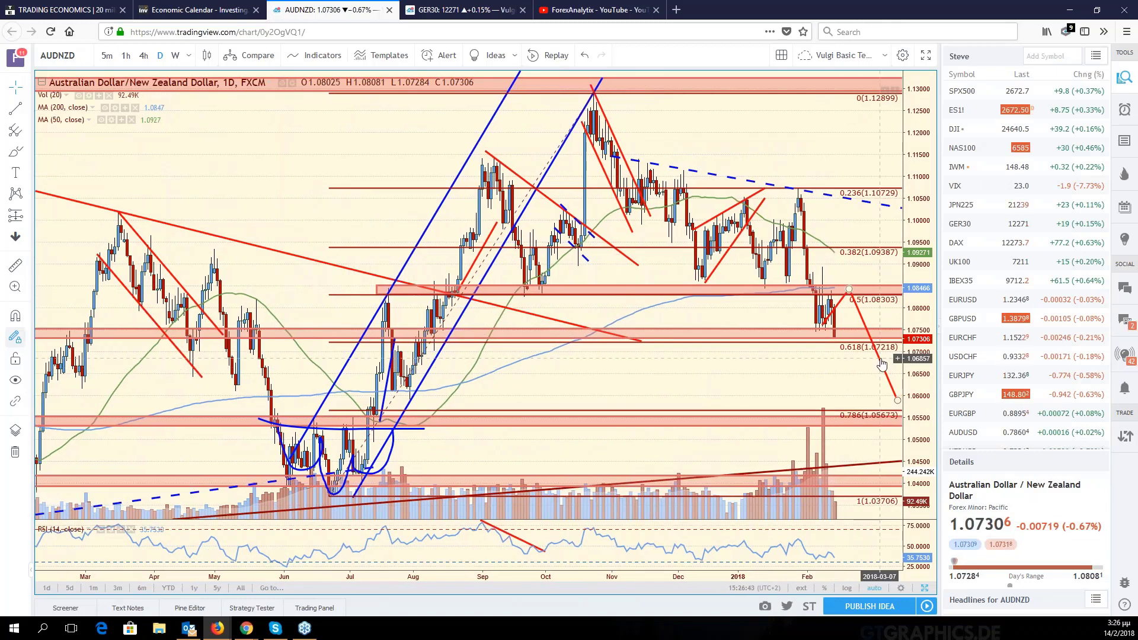
{"action": "left_click_drag", "start_coordinate": [847, 374], "coordinate": [822, 373]}
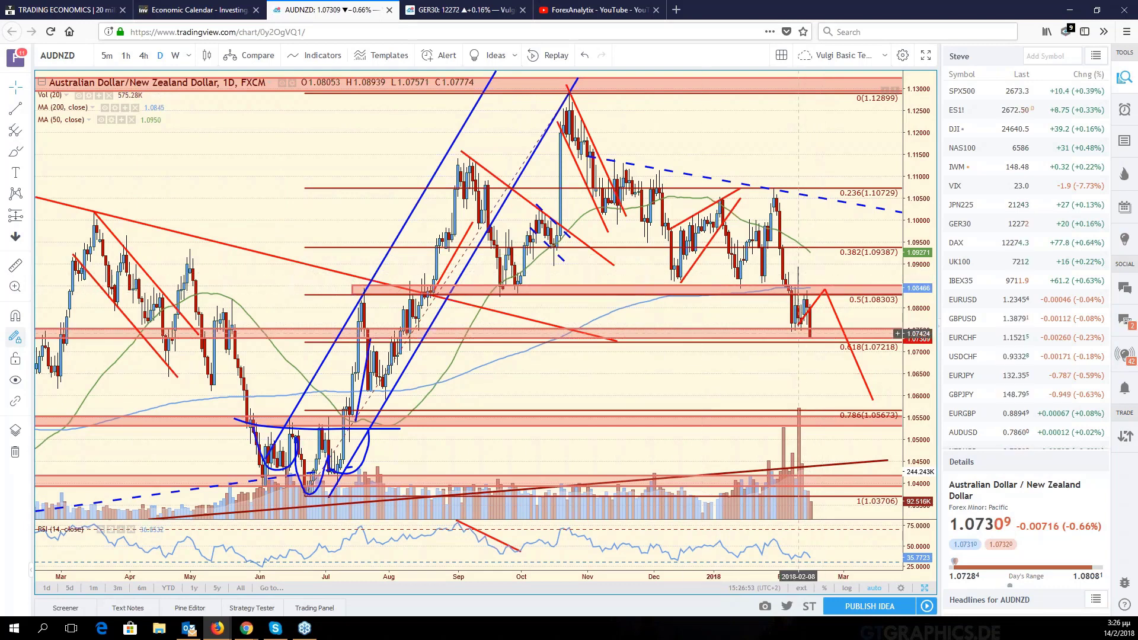
{"action": "left_click", "coordinate": [801, 289]}
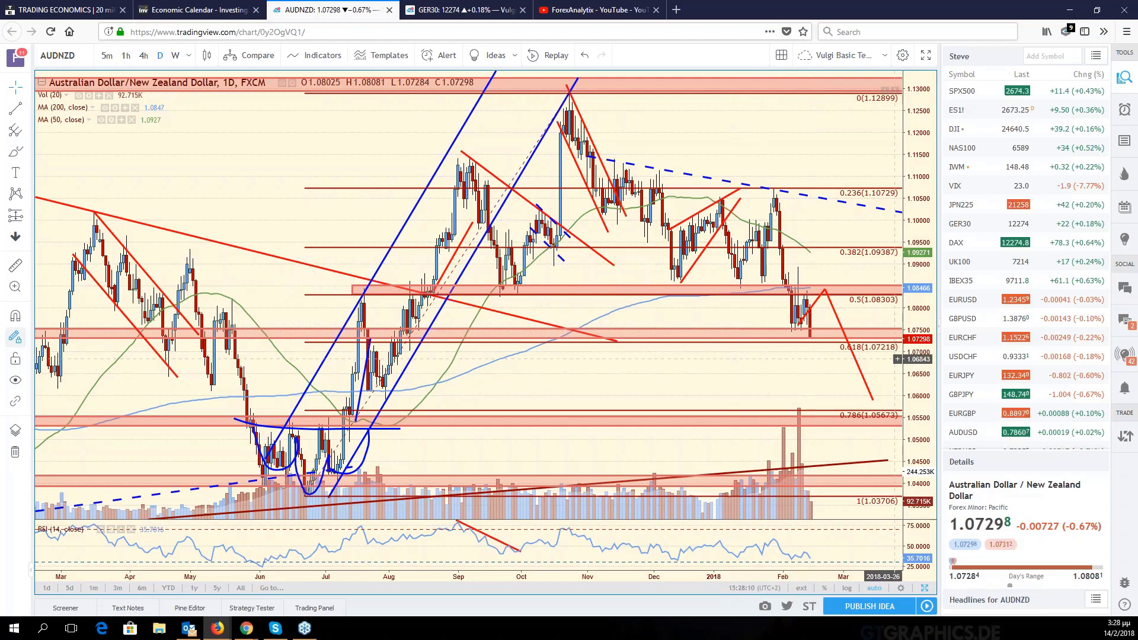
- Zoom and pan the AUD/NZD chart, then nudge the pink support zone near 1.084
{"action": "scroll", "coordinate": [767, 344], "scroll_direction": "down", "scroll_amount": 3}
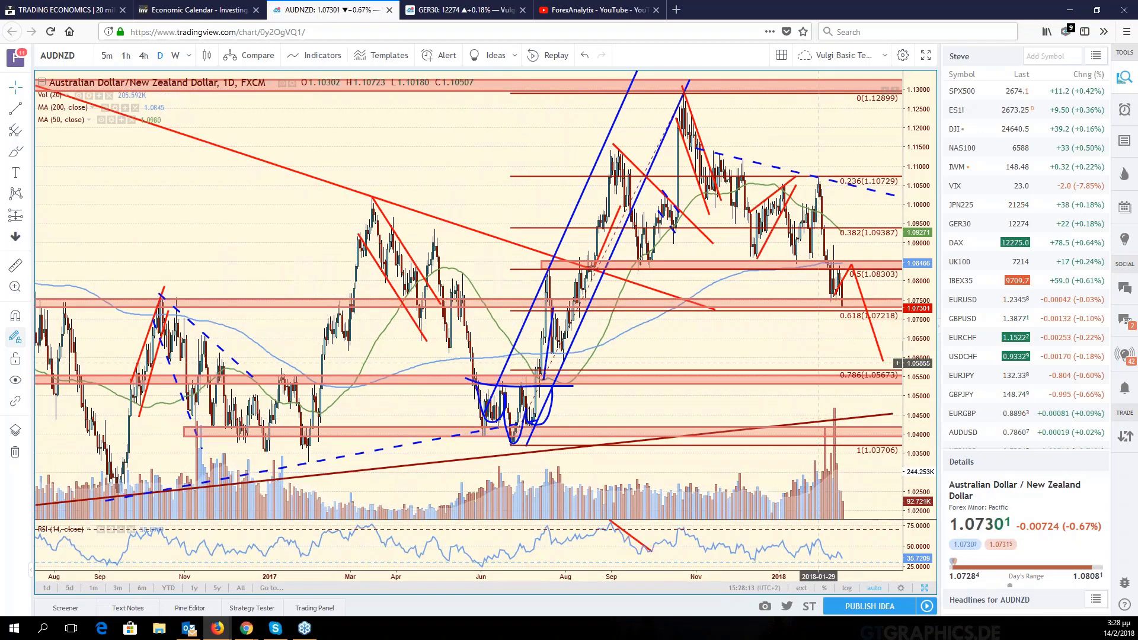
{"action": "scroll", "coordinate": [818, 362], "scroll_direction": "up", "scroll_amount": 2}
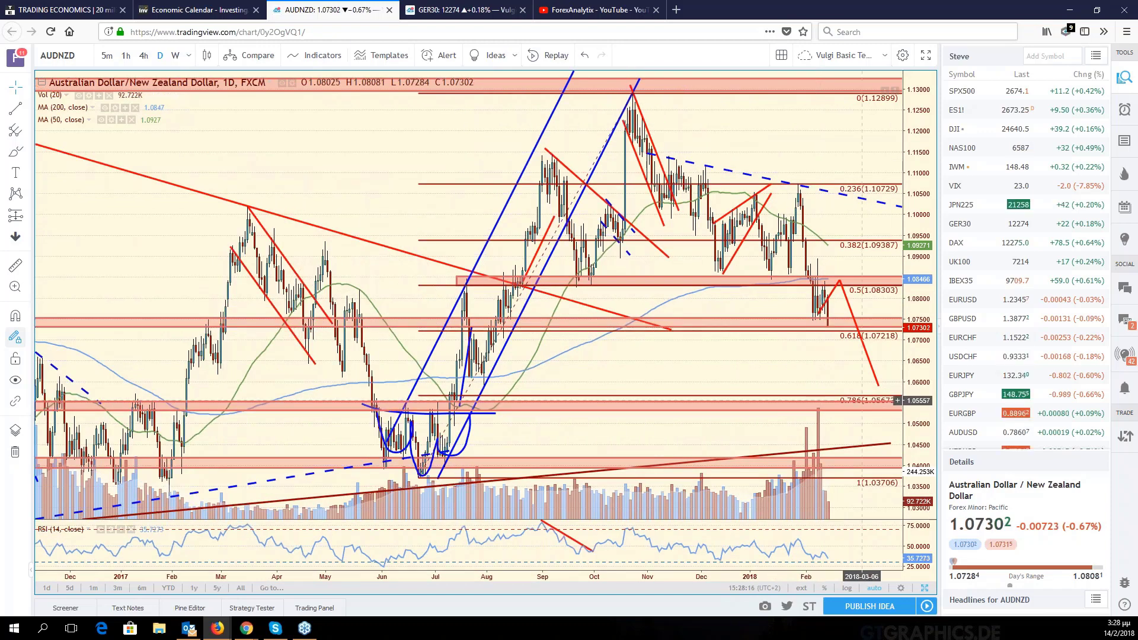
{"action": "scroll", "coordinate": [861, 393], "scroll_direction": "up", "scroll_amount": 2}
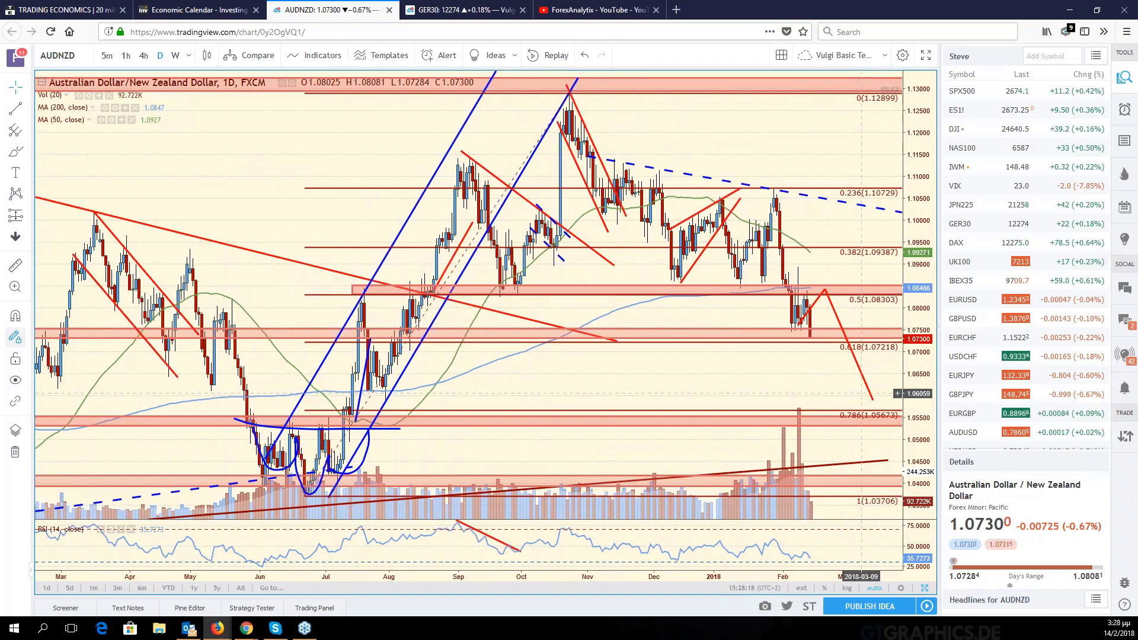
{"action": "left_click_drag", "start_coordinate": [792, 384], "coordinate": [832, 380]}
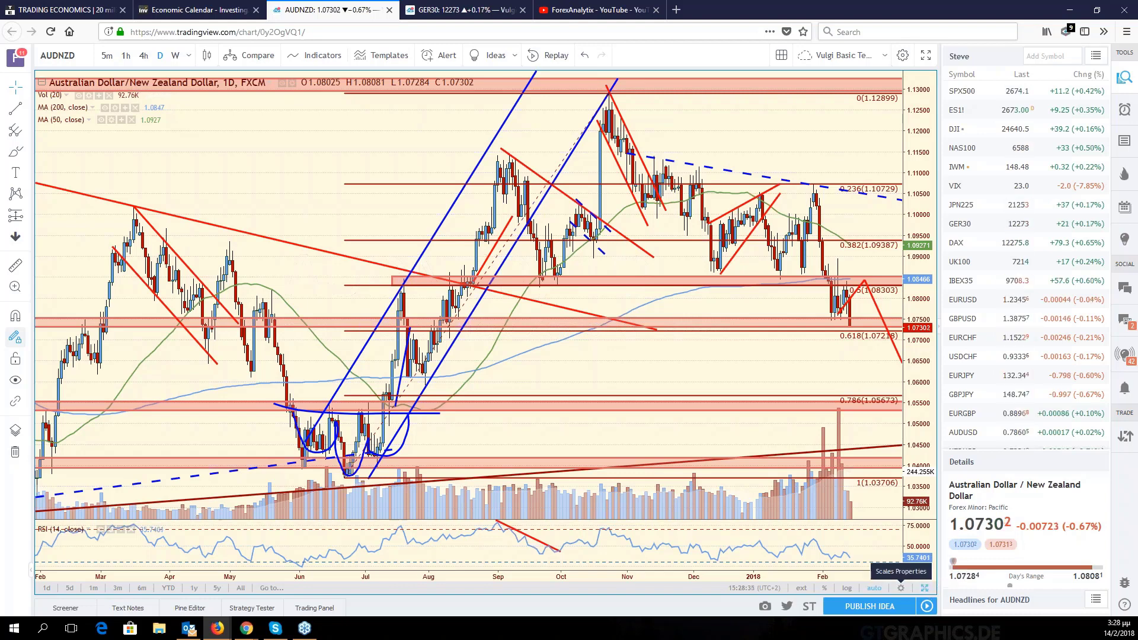
{"action": "left_click", "coordinate": [850, 284]}
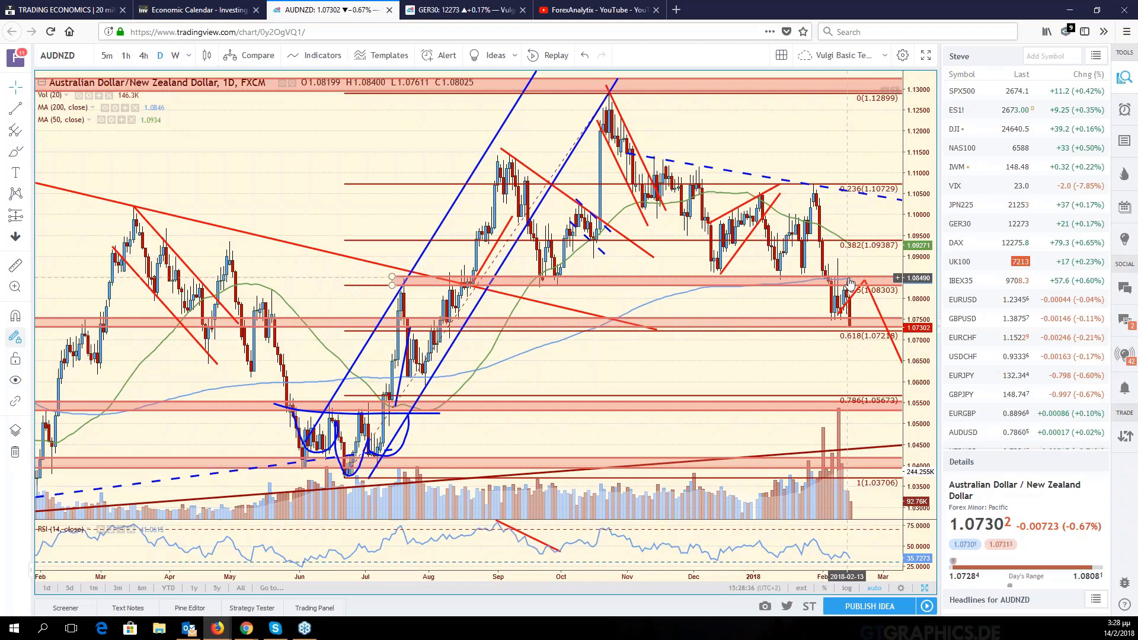
{"action": "left_click_drag", "start_coordinate": [849, 280], "coordinate": [852, 281]}
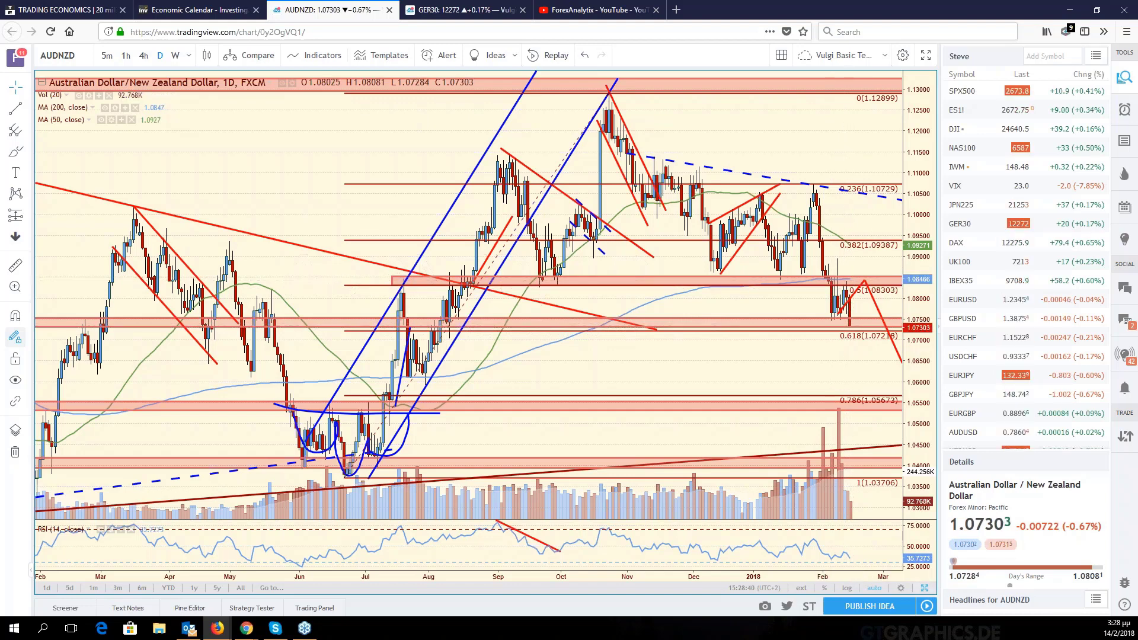
{"action": "left_click", "coordinate": [923, 587]}
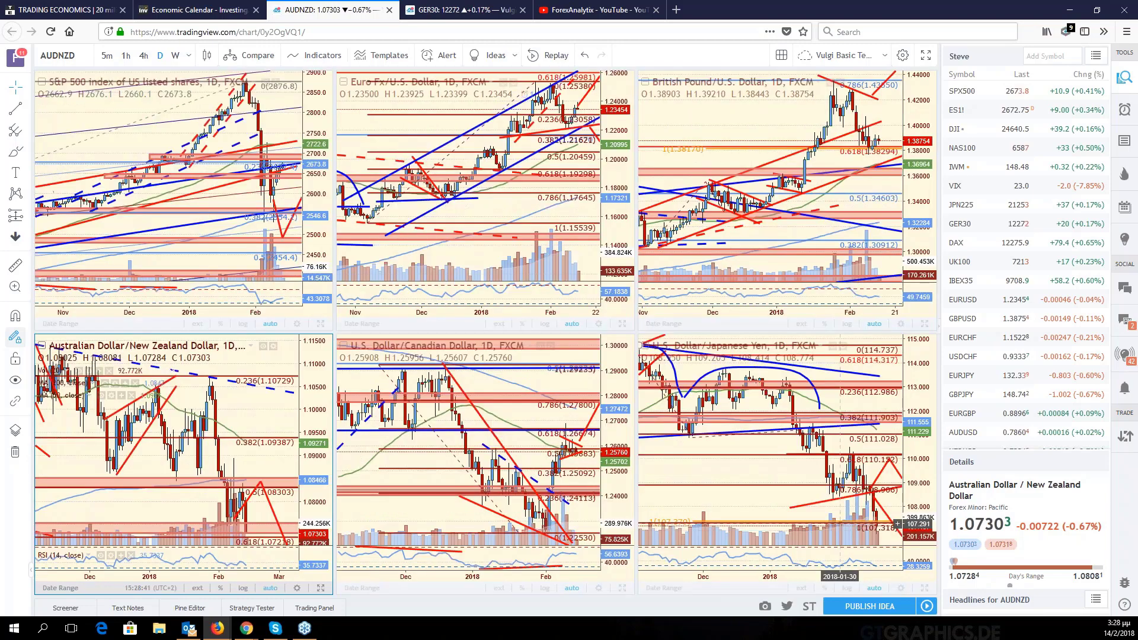
{"action": "left_click", "coordinate": [622, 587]}
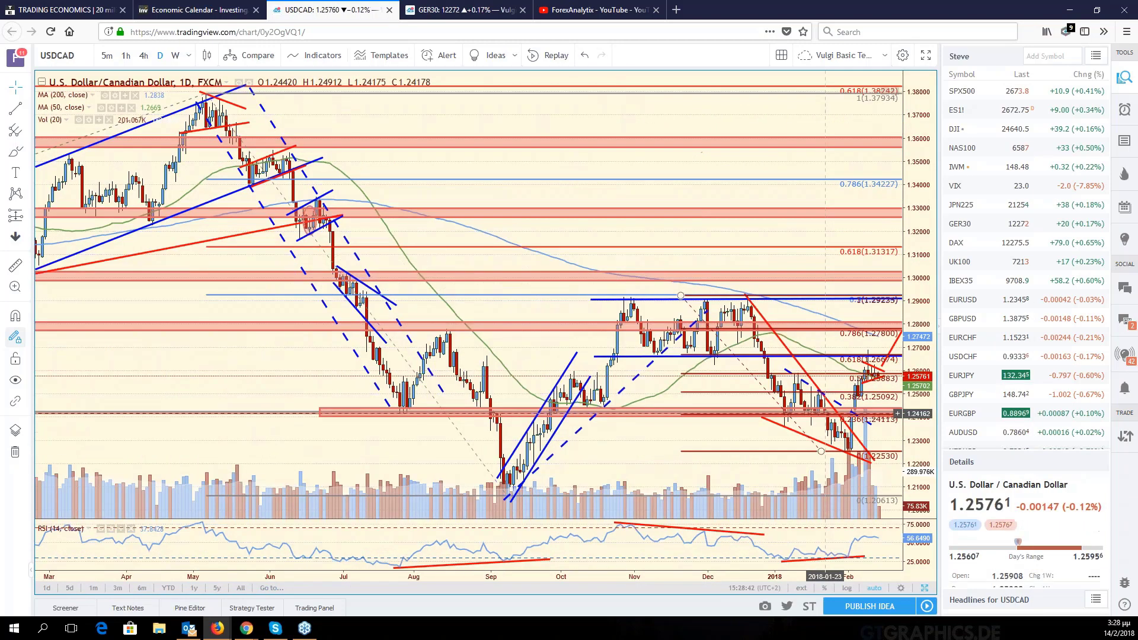
{"action": "left_click_drag", "start_coordinate": [825, 413], "coordinate": [761, 406]}
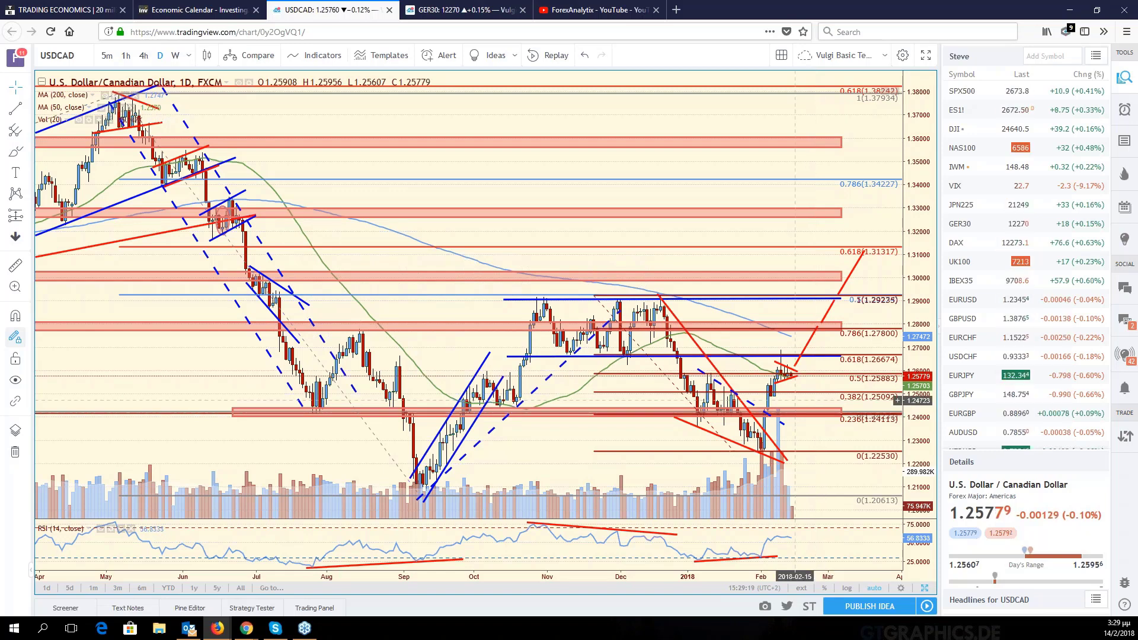
{"action": "left_click_drag", "start_coordinate": [839, 385], "coordinate": [886, 385]}
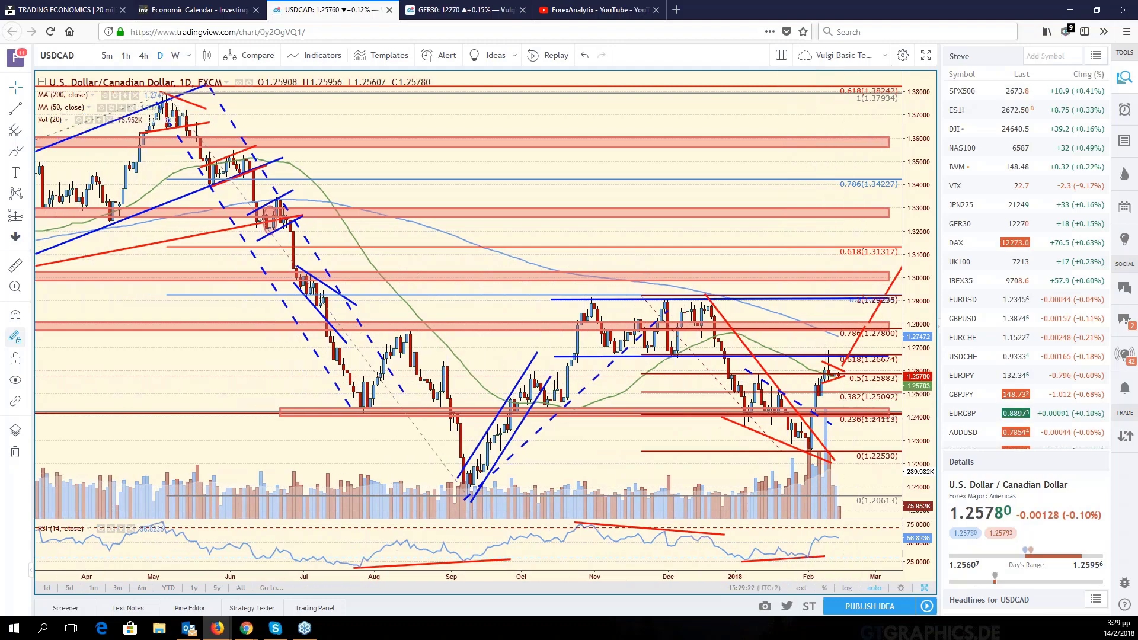
{"action": "key", "text": "alt+Return"}
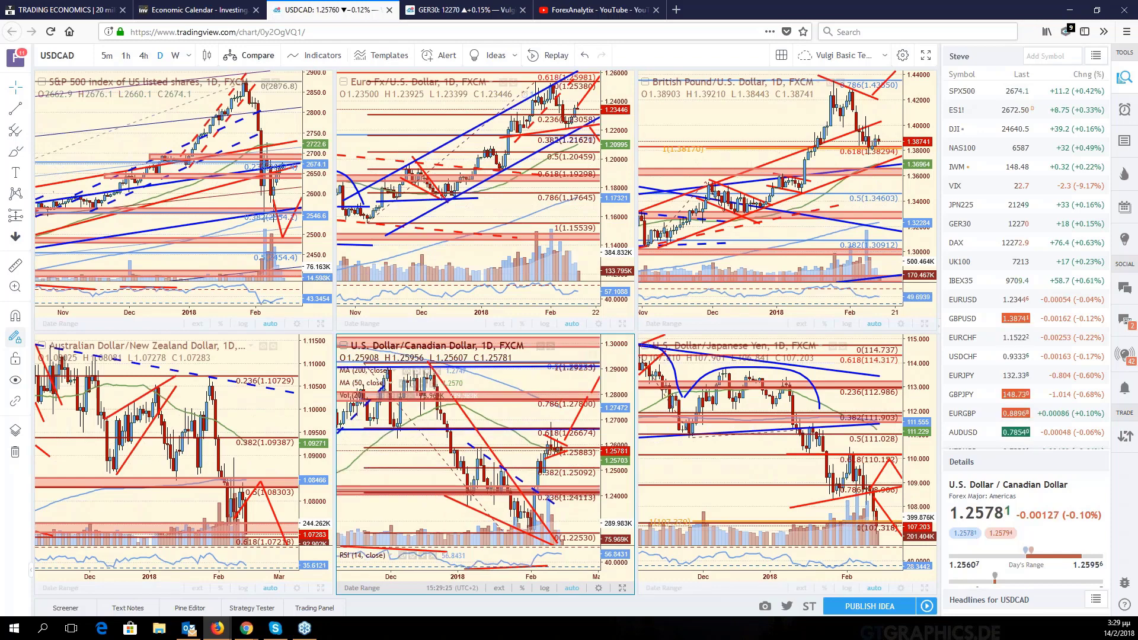
{"action": "key", "text": "ctrl+shift+Tab"}
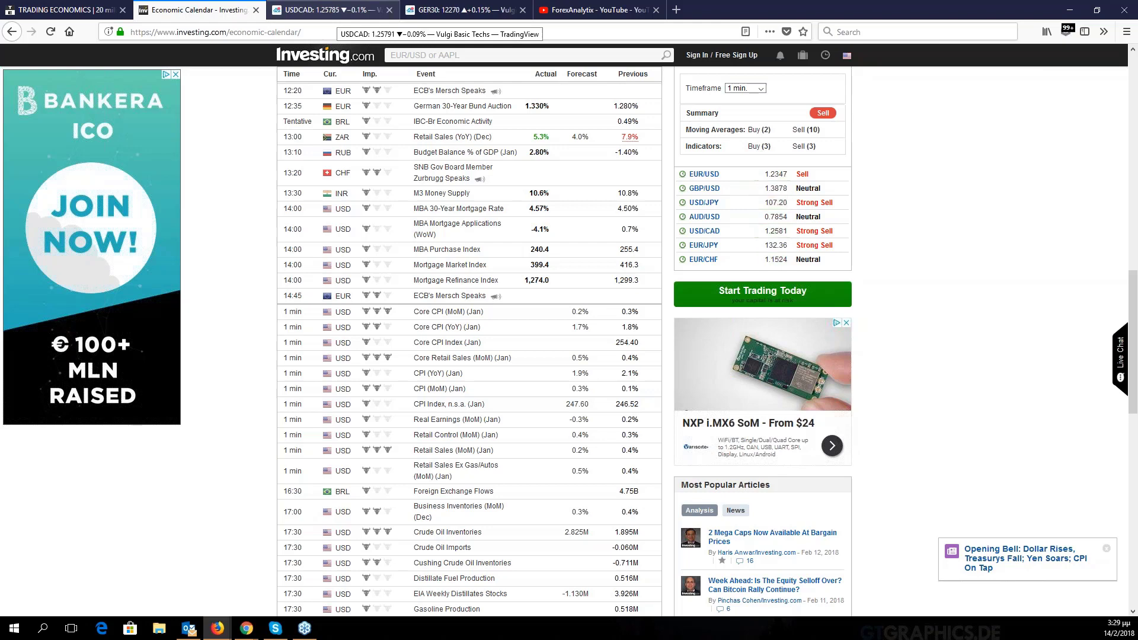
{"action": "left_click", "coordinate": [329, 10]}
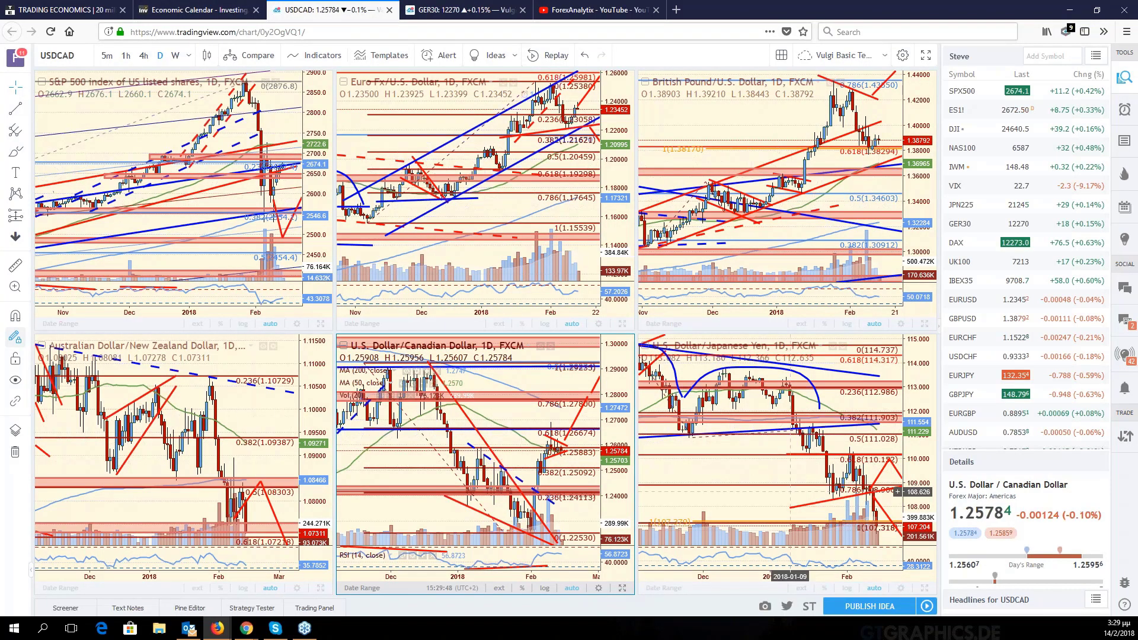
- Maximize USD/JPY, compress its price scale to about 105–116.5, and restore the six-chart grid
{"action": "left_click", "coordinate": [894, 491]}
{"action": "key", "text": "alt+Return"}
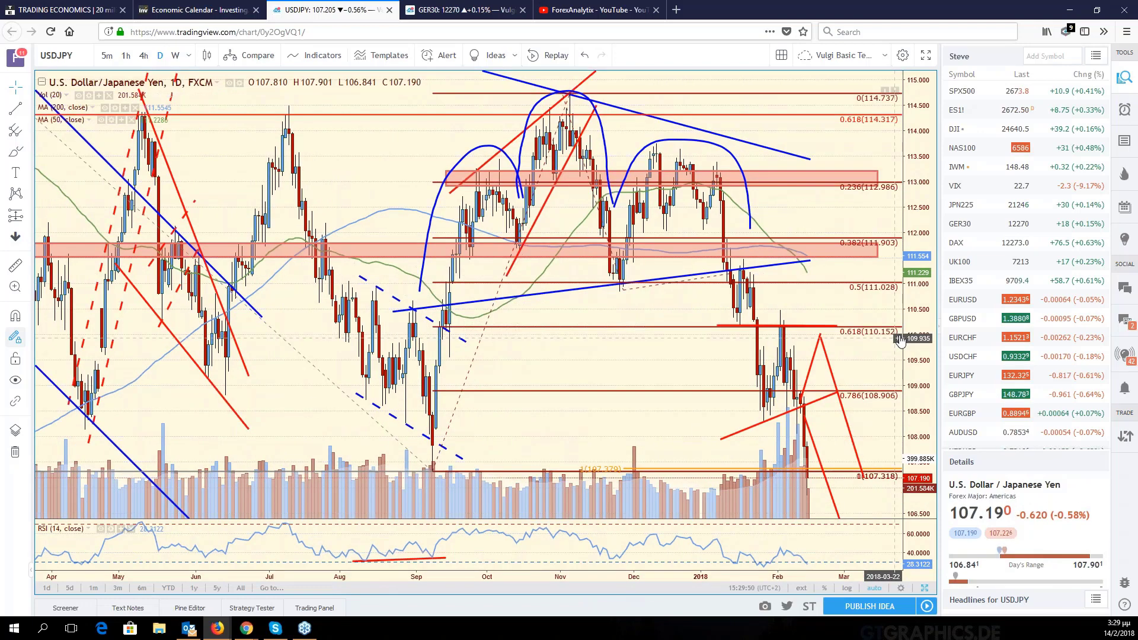
{"action": "left_click_drag", "start_coordinate": [901, 341], "coordinate": [901, 385]}
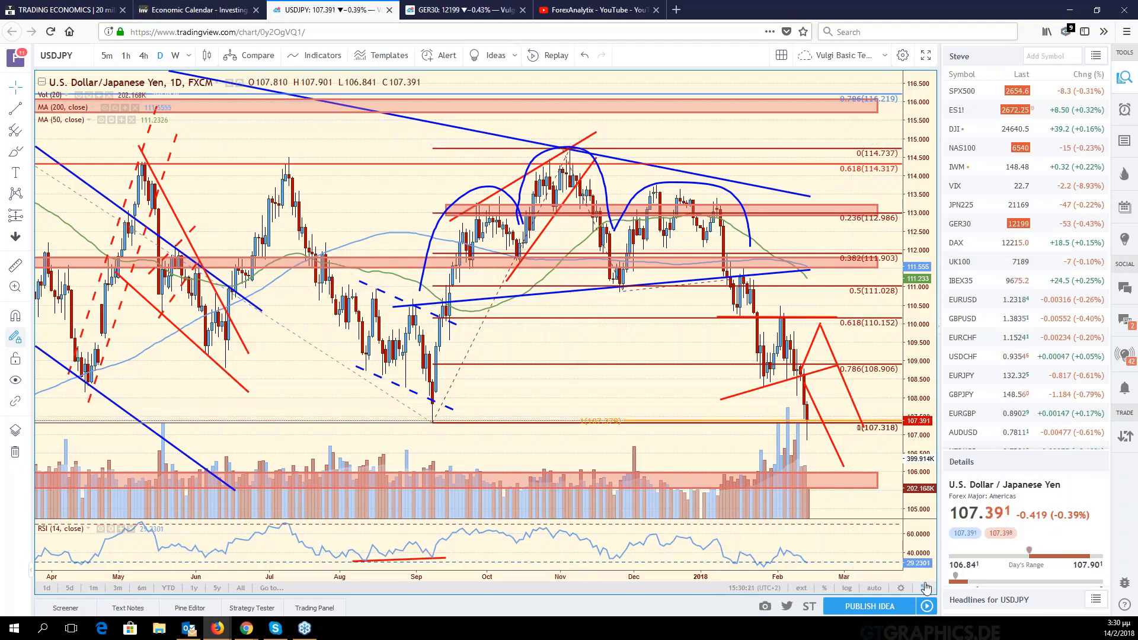
{"action": "left_click", "coordinate": [924, 587]}
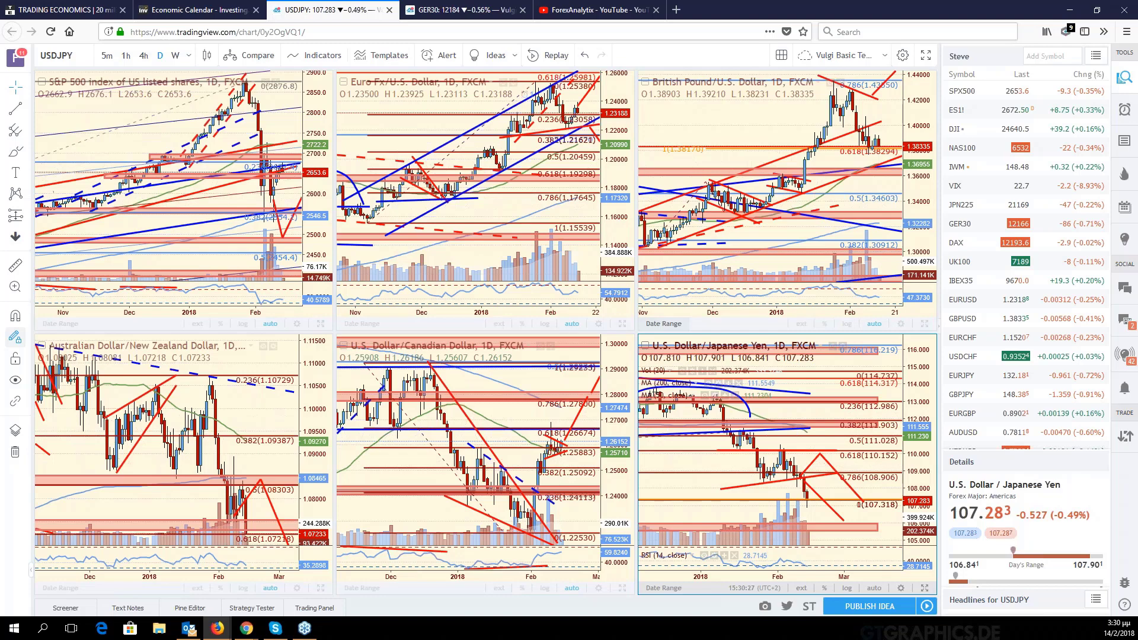
{"action": "left_click", "coordinate": [622, 324]}
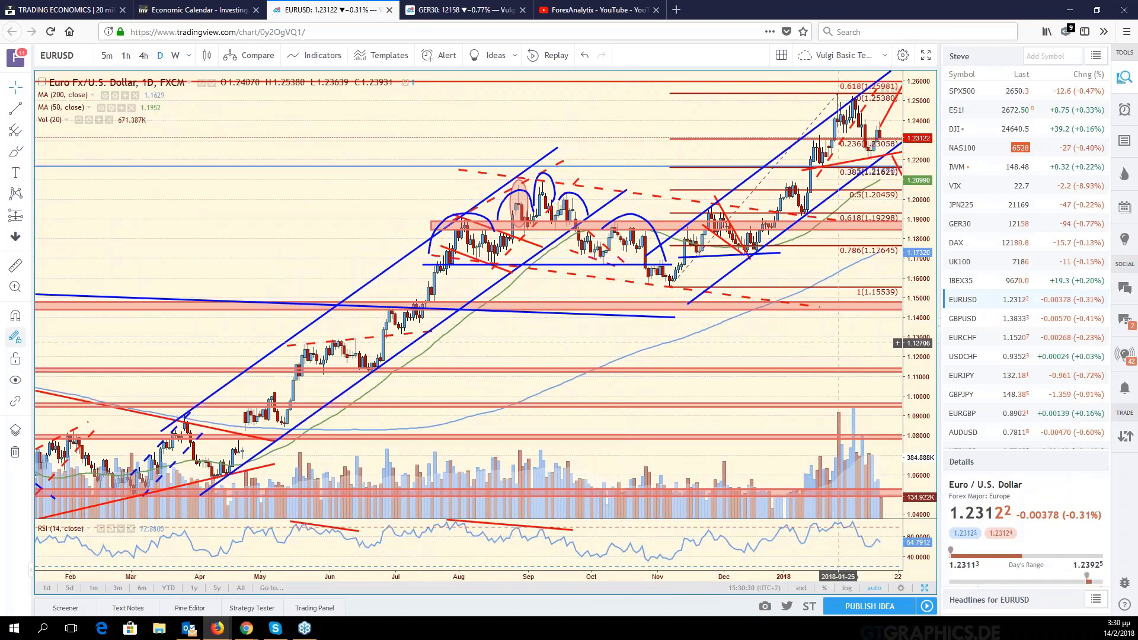
{"action": "scroll", "coordinate": [829, 136], "scroll_direction": "right", "scroll_amount": 3}
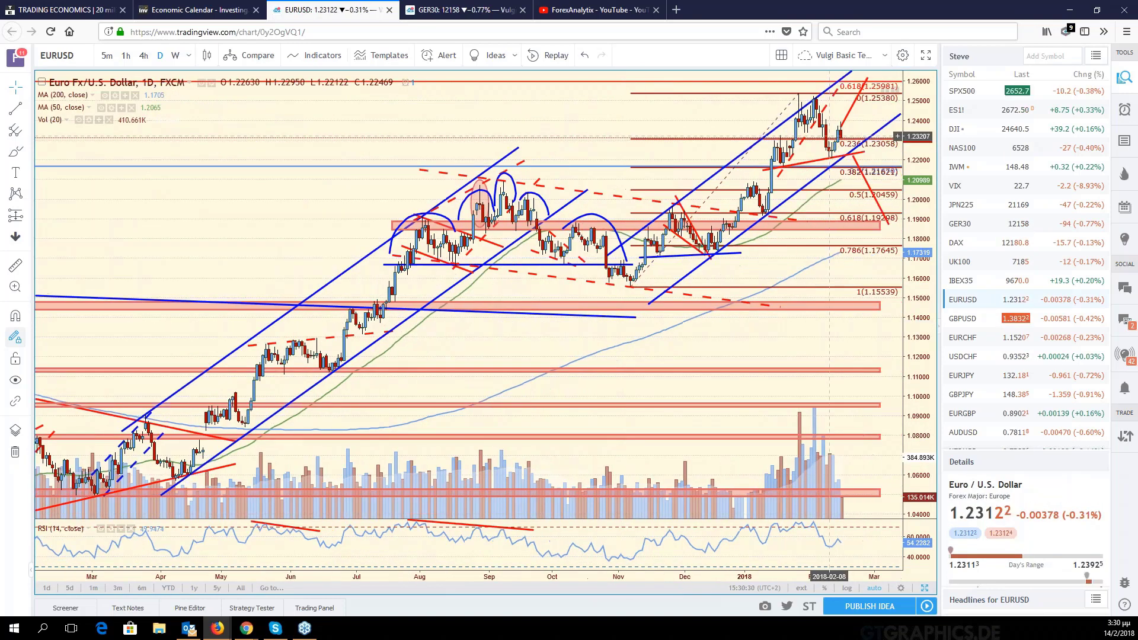
{"action": "left_click", "coordinate": [924, 589]}
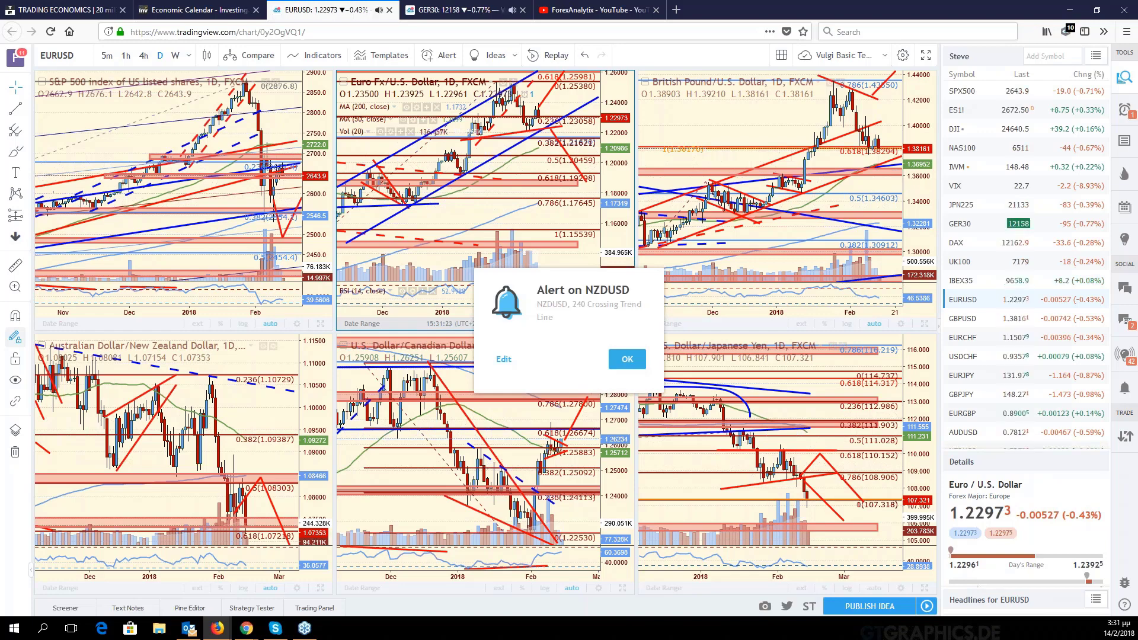
- Dismiss the NZDUSD alert, maximize the bottom-left chart, and switch it to AUDUSD
{"action": "left_click", "coordinate": [248, 523]}
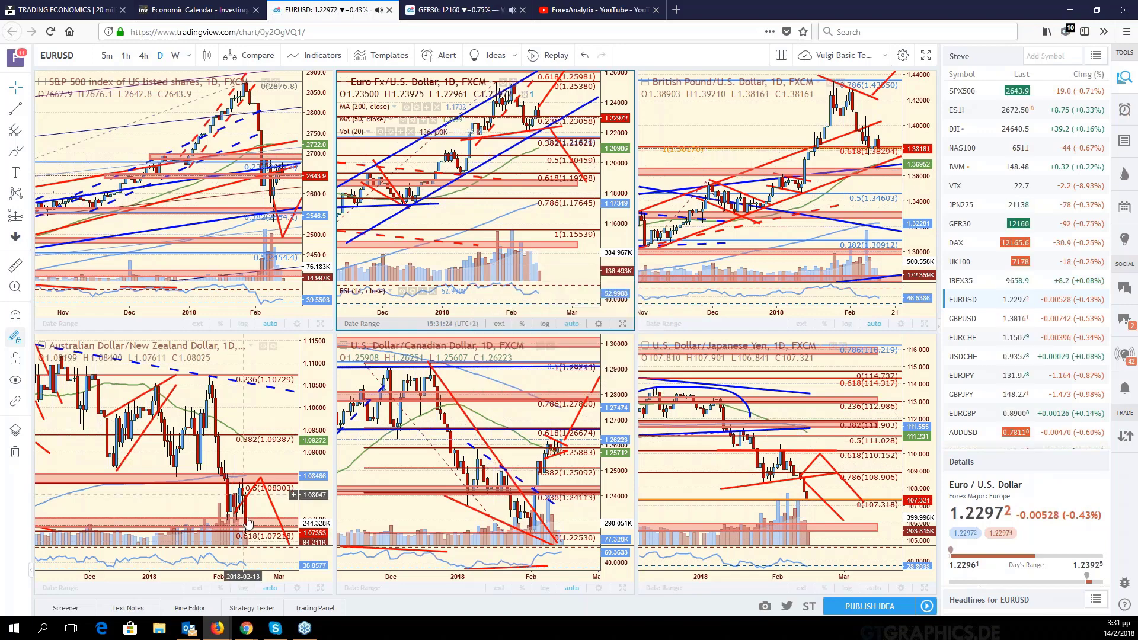
{"action": "left_click", "coordinate": [322, 588]}
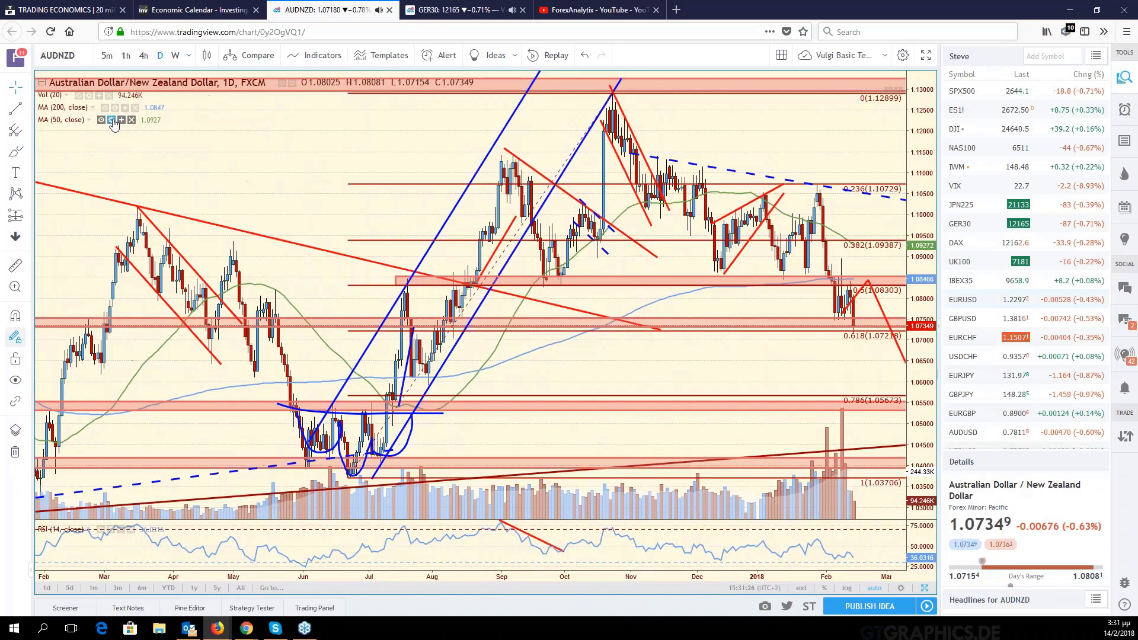
{"action": "type", "text": "AUDUSD"}
{"action": "key", "text": "Return"}
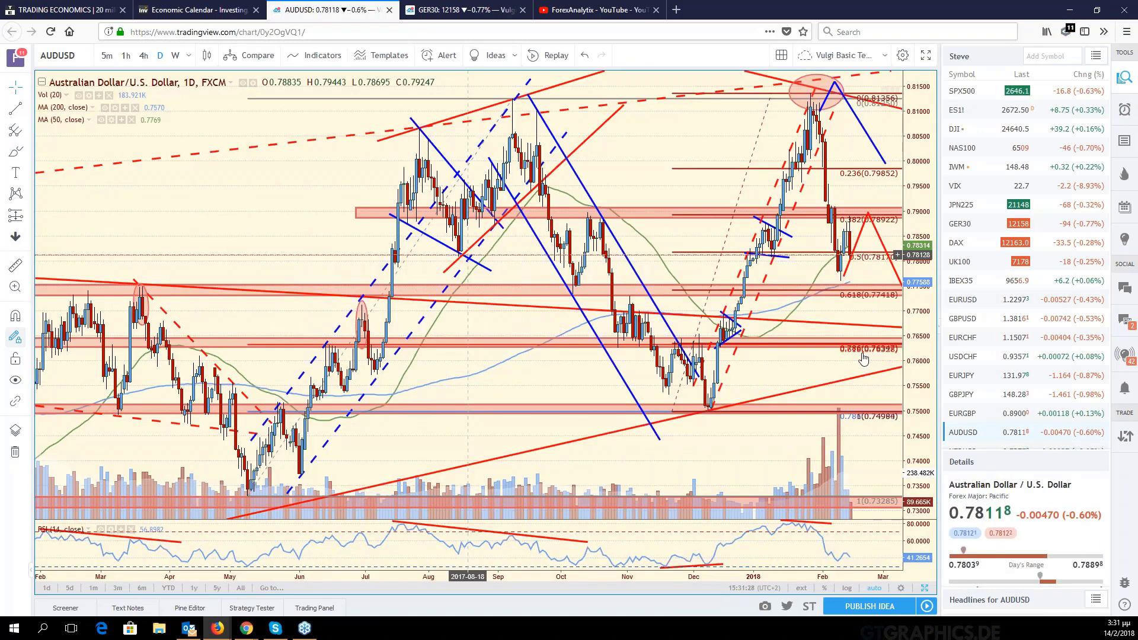
{"action": "left_click_drag", "start_coordinate": [862, 358], "coordinate": [838, 332]}
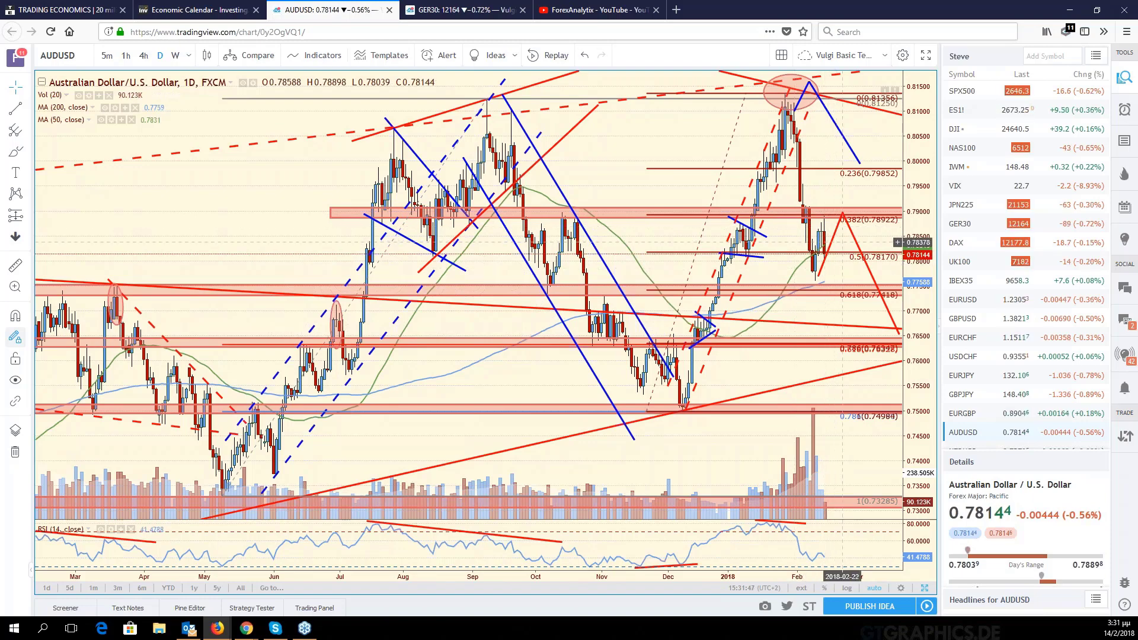
- Review the red trend line, then switch the chart to NZDUSD
{"action": "left_click", "coordinate": [827, 248]}
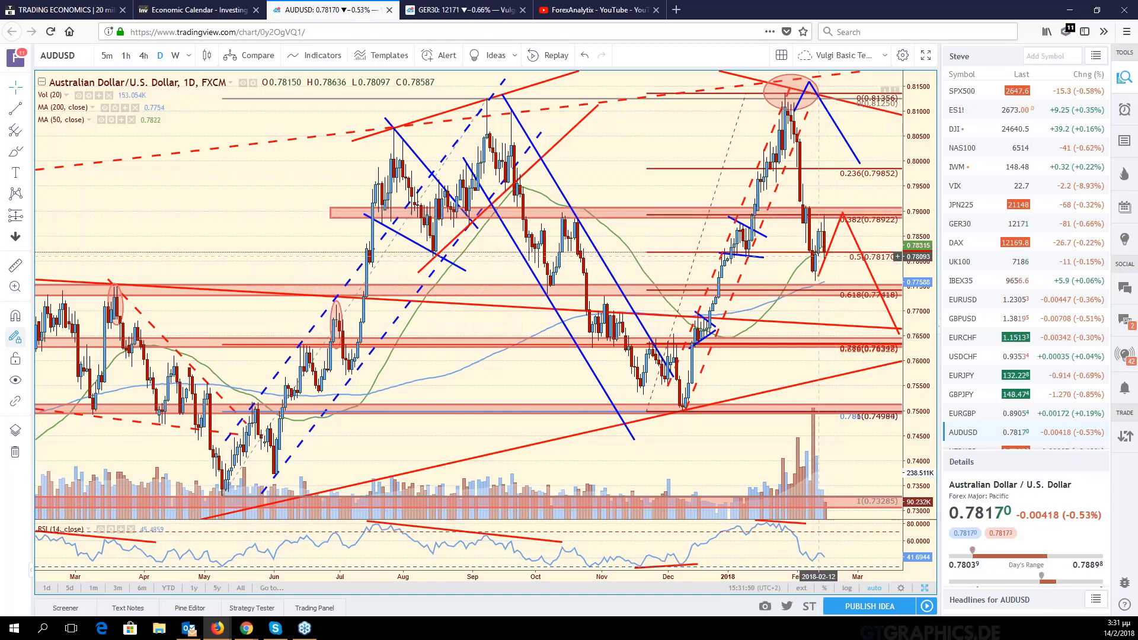
{"action": "left_click", "coordinate": [78, 59]}
{"action": "type", "text": "NZDUSD"}
{"action": "key", "text": "Return"}
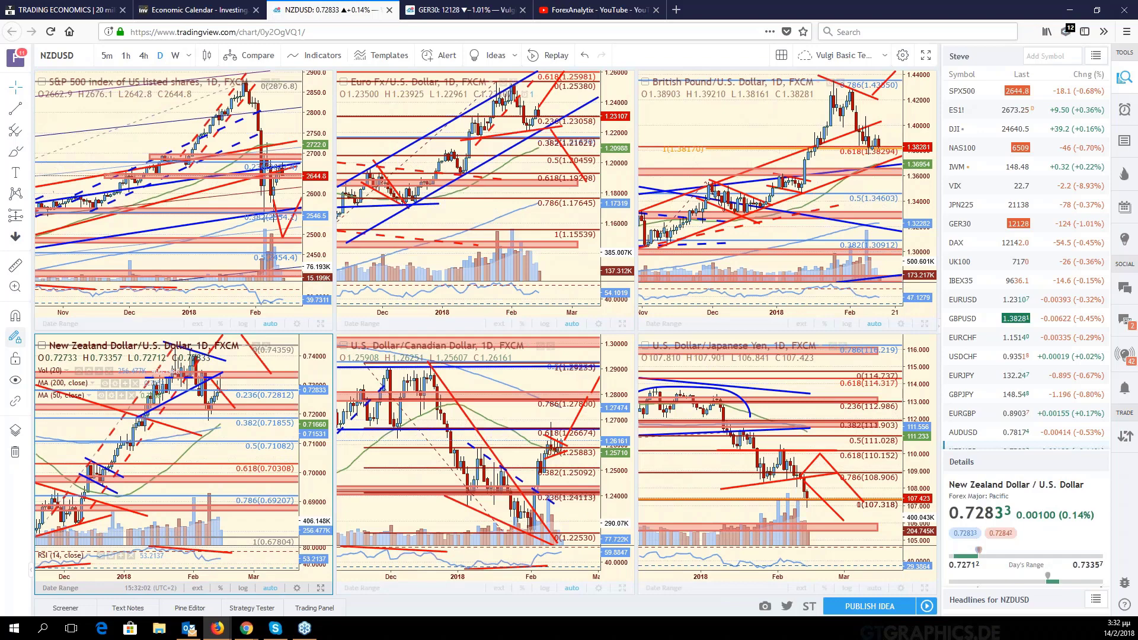
- Maximize USD/JPY, auto-fit and compress its price scale, reset the view, and return to six charts
{"action": "left_click", "coordinate": [897, 484]}
{"action": "key", "text": "alt+Return"}
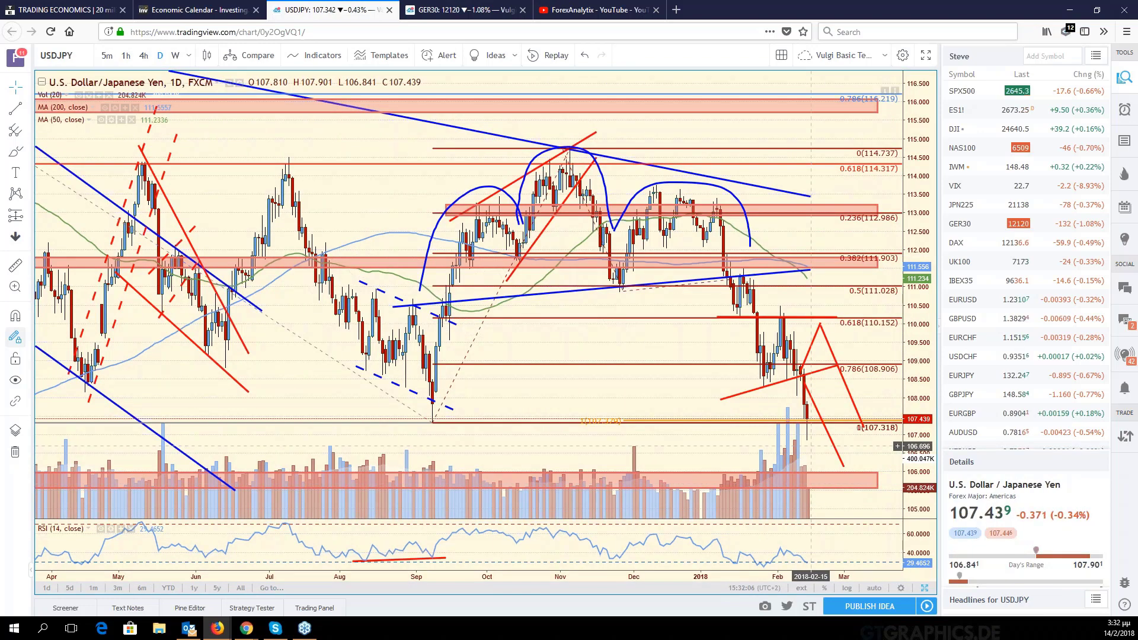
{"action": "left_click_drag", "start_coordinate": [831, 402], "coordinate": [846, 403]}
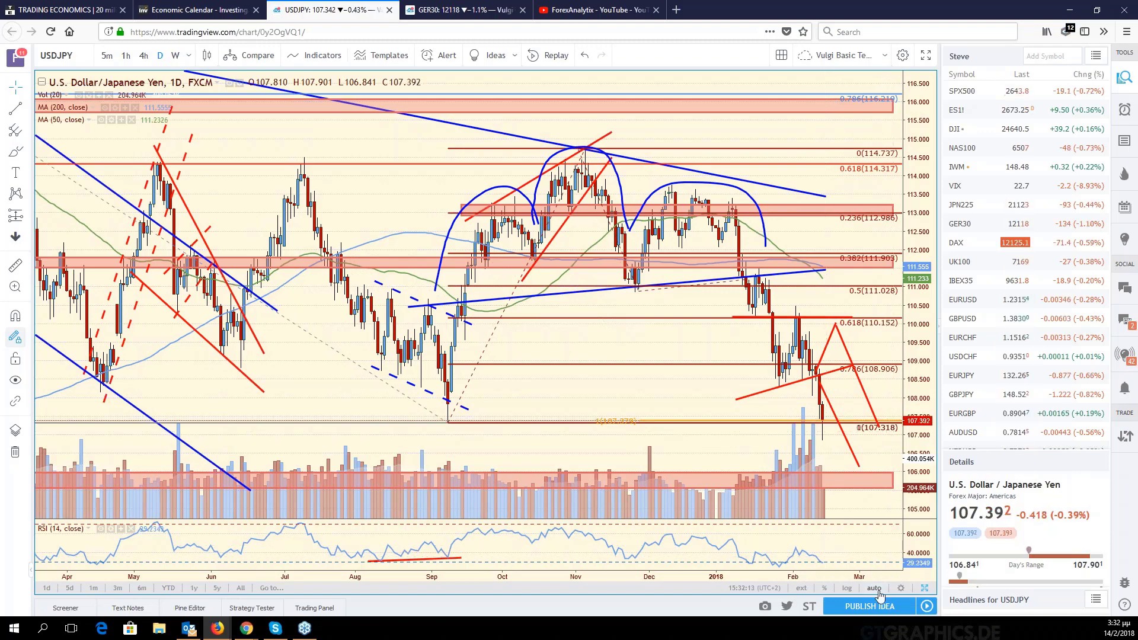
{"action": "left_click", "coordinate": [922, 588]}
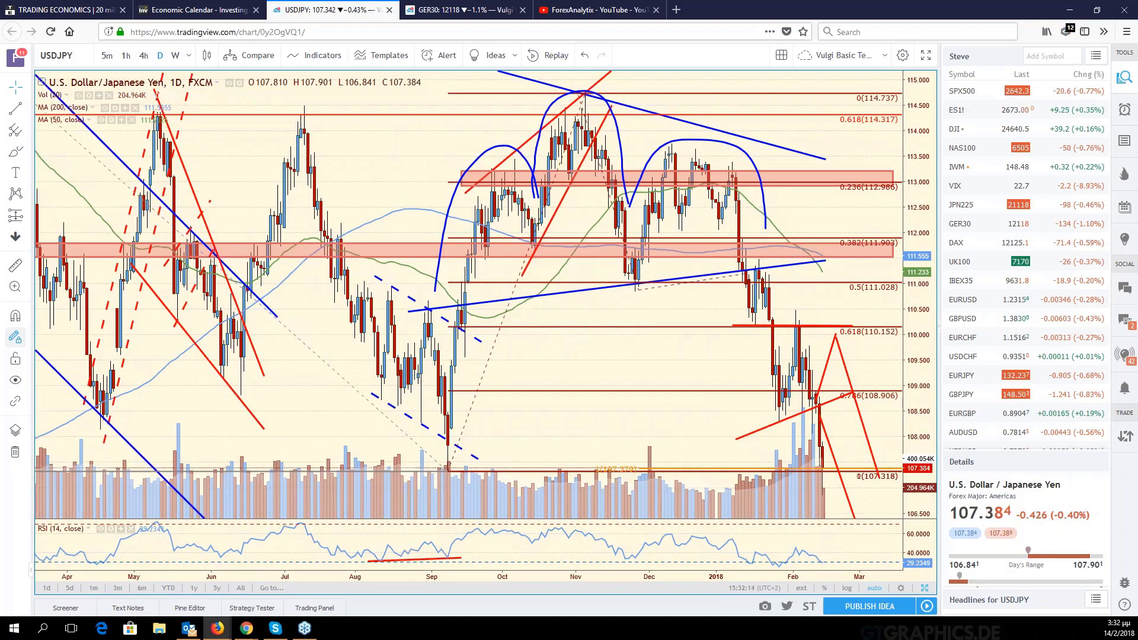
{"action": "left_click_drag", "start_coordinate": [919, 426], "coordinate": [918, 463]}
{"action": "left_click", "coordinate": [924, 589]}
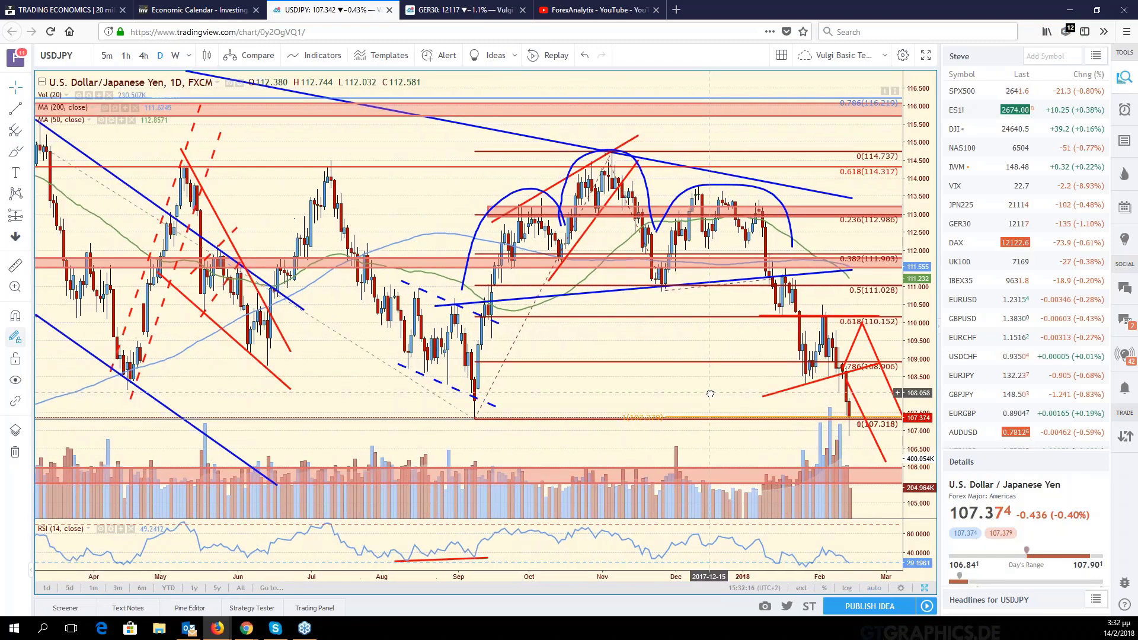
{"action": "left_click", "coordinate": [922, 589]}
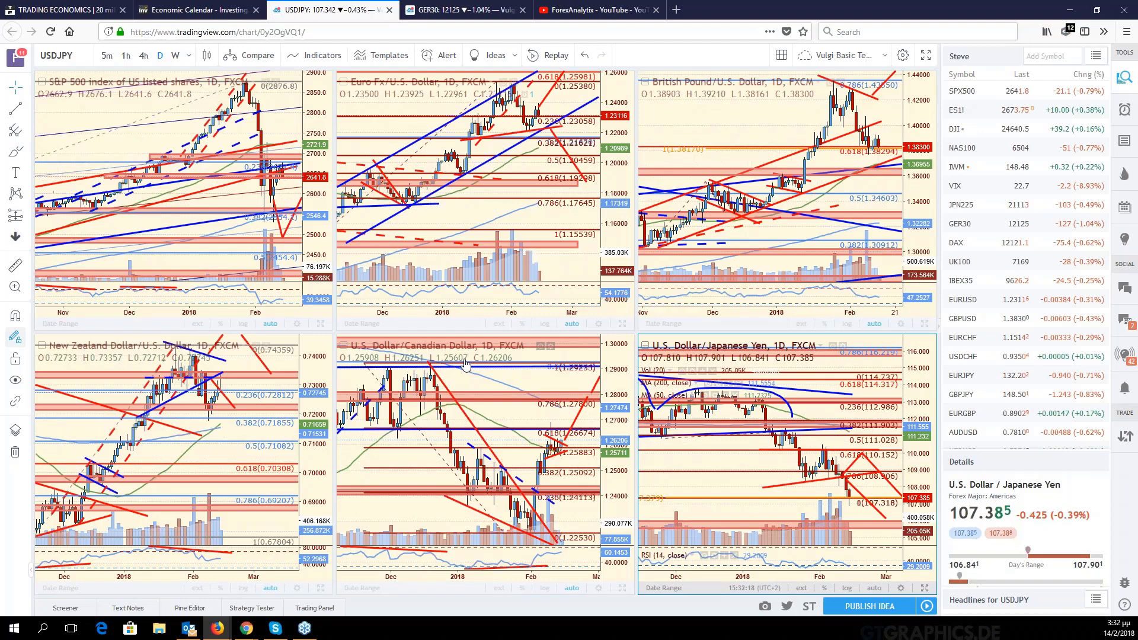
{"action": "key", "text": "alt+Return"}
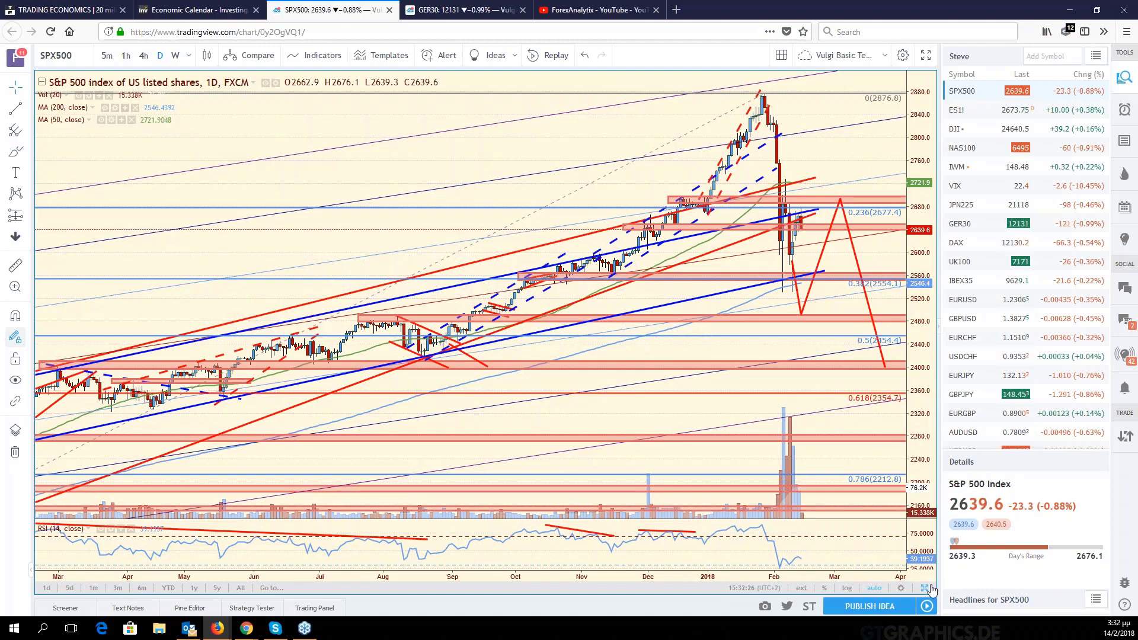
{"action": "left_click", "coordinate": [929, 589]}
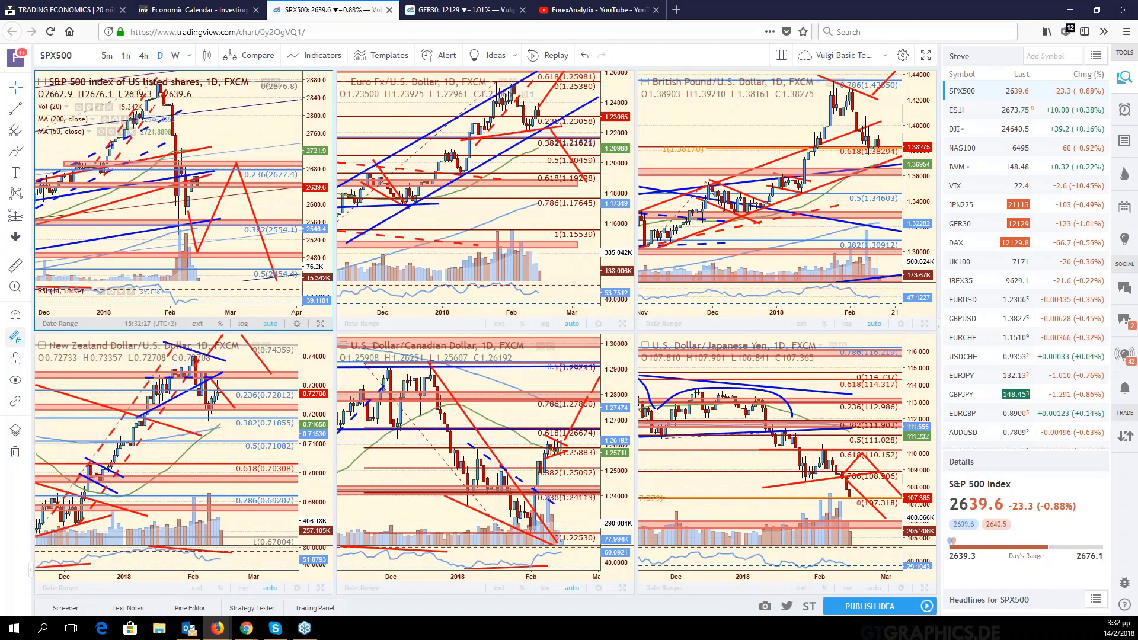
- Load USB10YUSD (US 10Y T-Note) from the watchlist into the bottom-right pane
{"action": "left_click", "coordinate": [802, 507]}
{"action": "scroll", "coordinate": [996, 383], "scroll_direction": "down", "scroll_amount": 5}
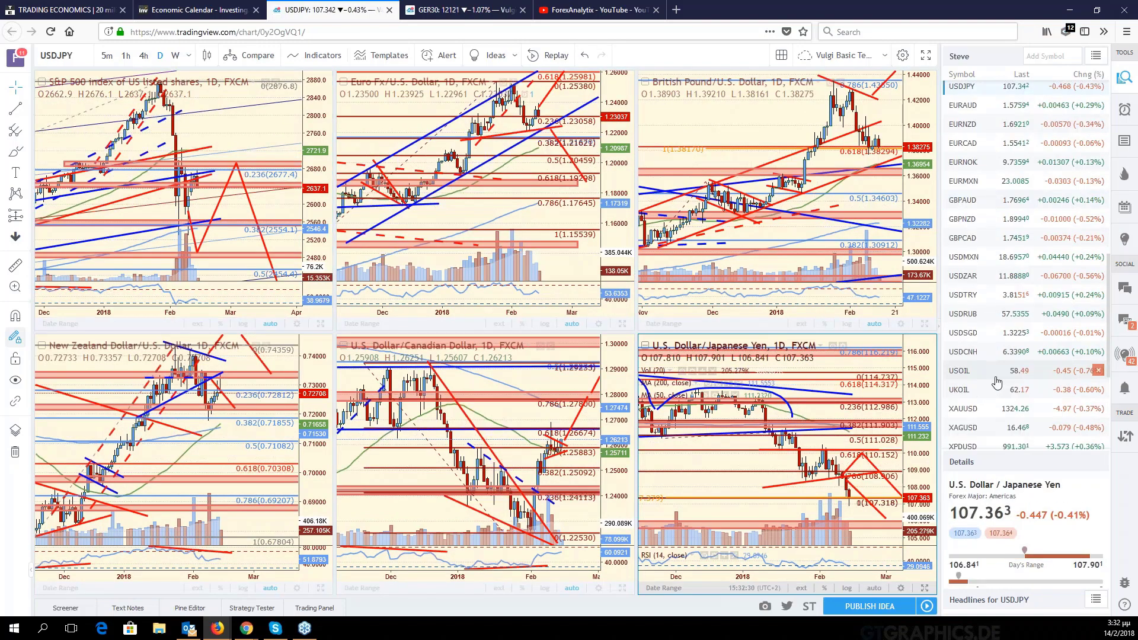
{"action": "scroll", "coordinate": [997, 383], "scroll_direction": "down", "scroll_amount": 3}
{"action": "scroll", "coordinate": [996, 382], "scroll_direction": "down", "scroll_amount": 1}
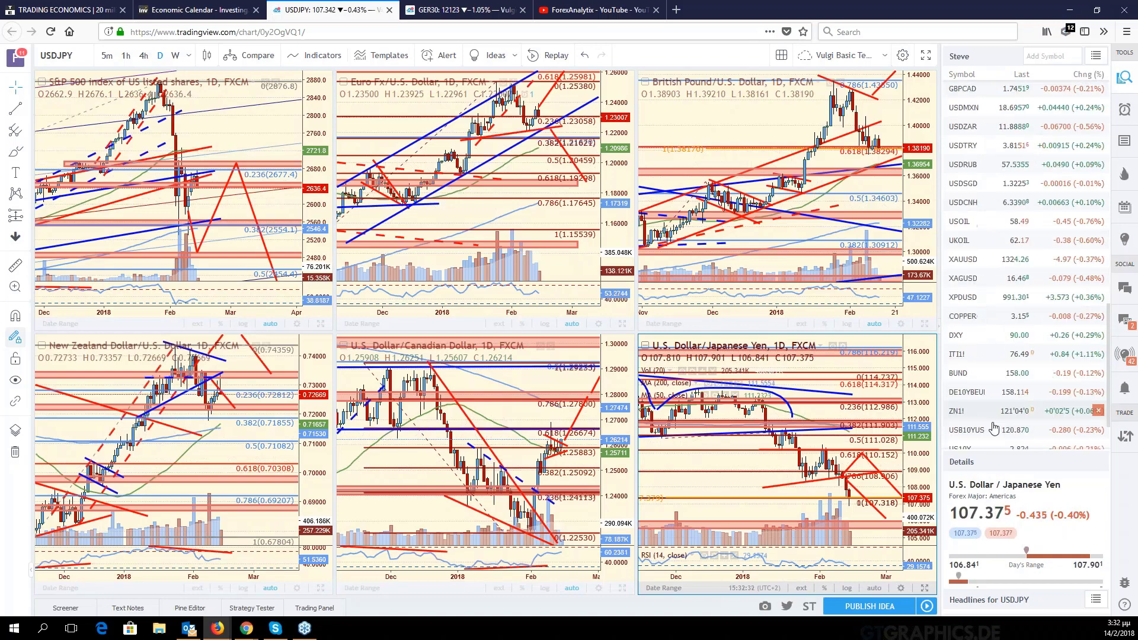
{"action": "scroll", "coordinate": [995, 424], "scroll_direction": "down", "scroll_amount": 1}
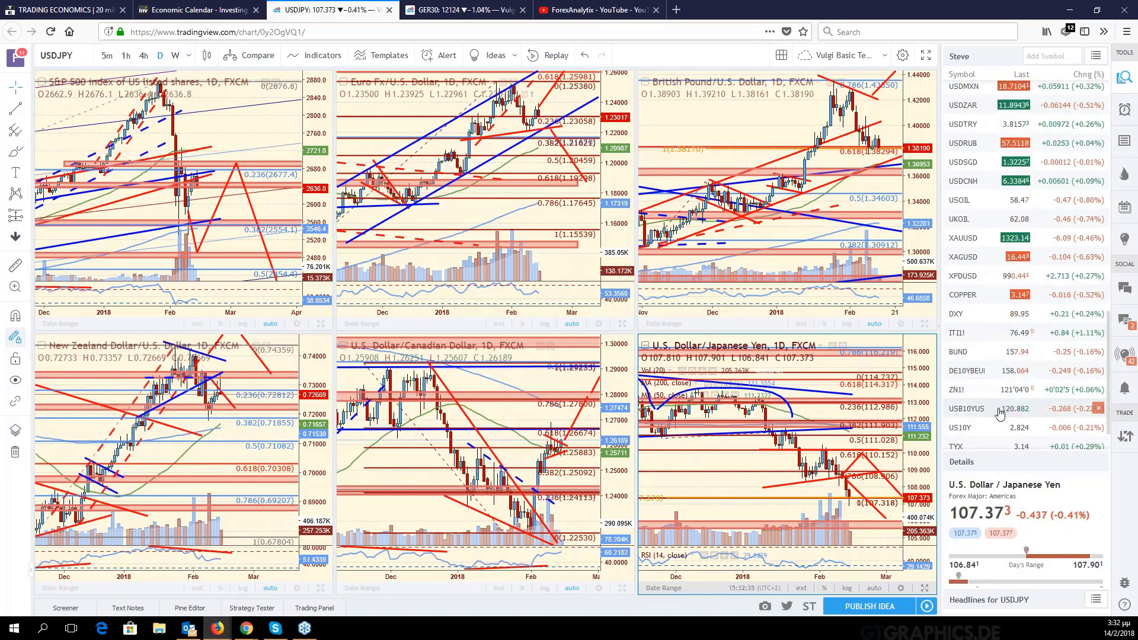
{"action": "left_click", "coordinate": [979, 415]}
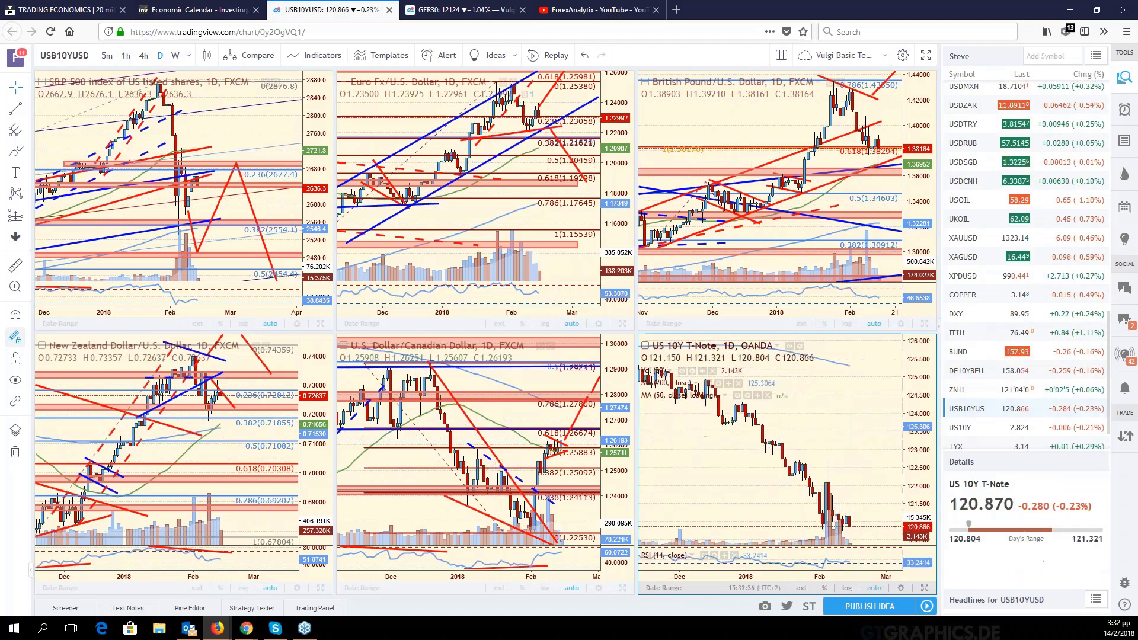
- Maximize the T-Note chart, glance at US10Y yield, then switch back to USB10YUSD
{"action": "left_click", "coordinate": [925, 589]}
{"action": "left_click", "coordinate": [977, 429]}
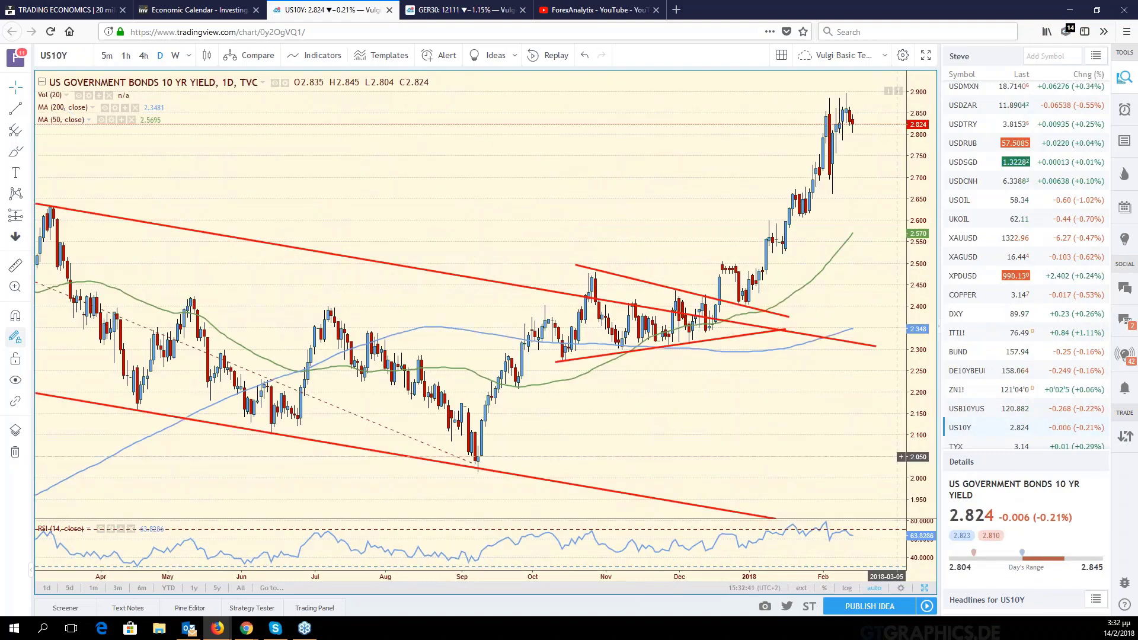
{"action": "left_click", "coordinate": [967, 416]}
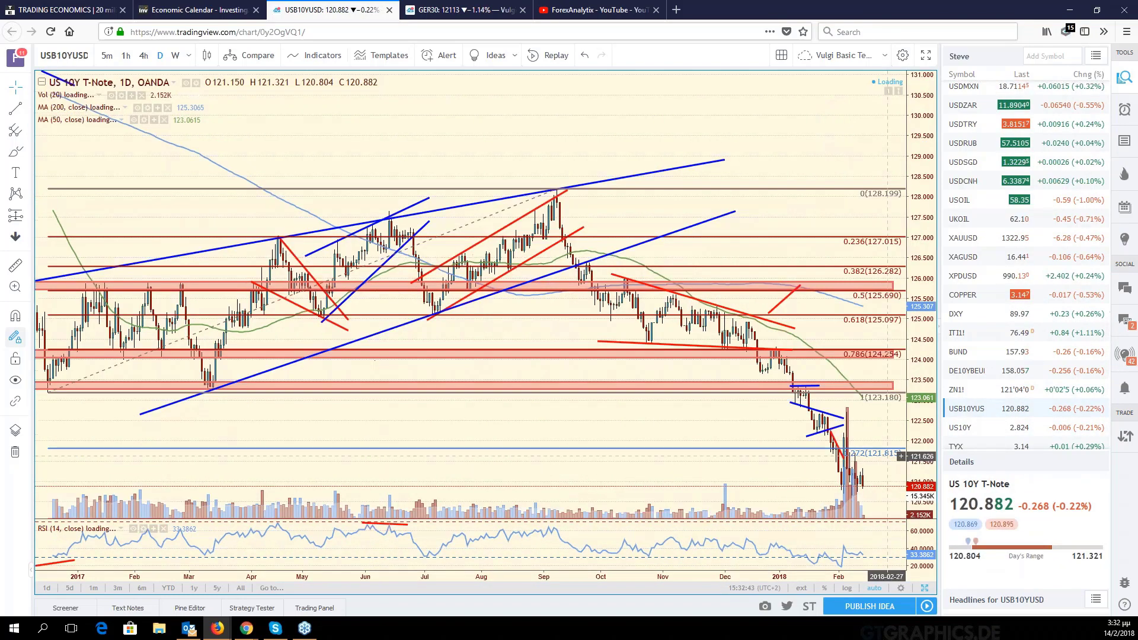
- Zoom the US 10Y T-Note out to a longer history, stretch its price scale, then auto-fit it
{"action": "scroll", "coordinate": [887, 456], "scroll_direction": "up", "scroll_amount": 2}
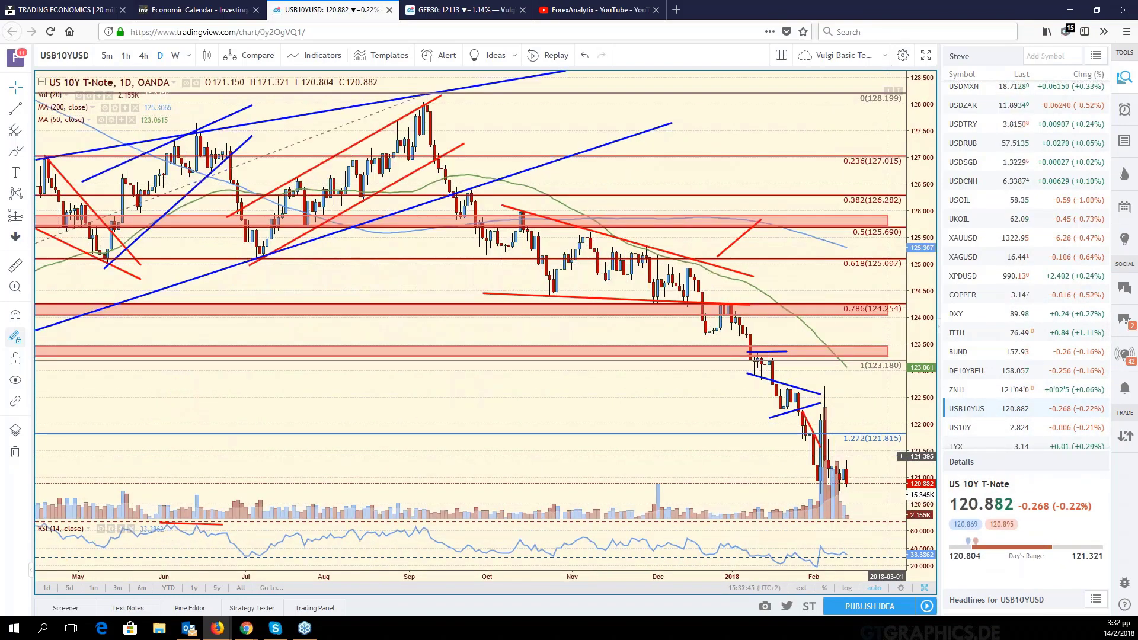
{"action": "scroll", "coordinate": [887, 456], "scroll_direction": "down", "scroll_amount": 2}
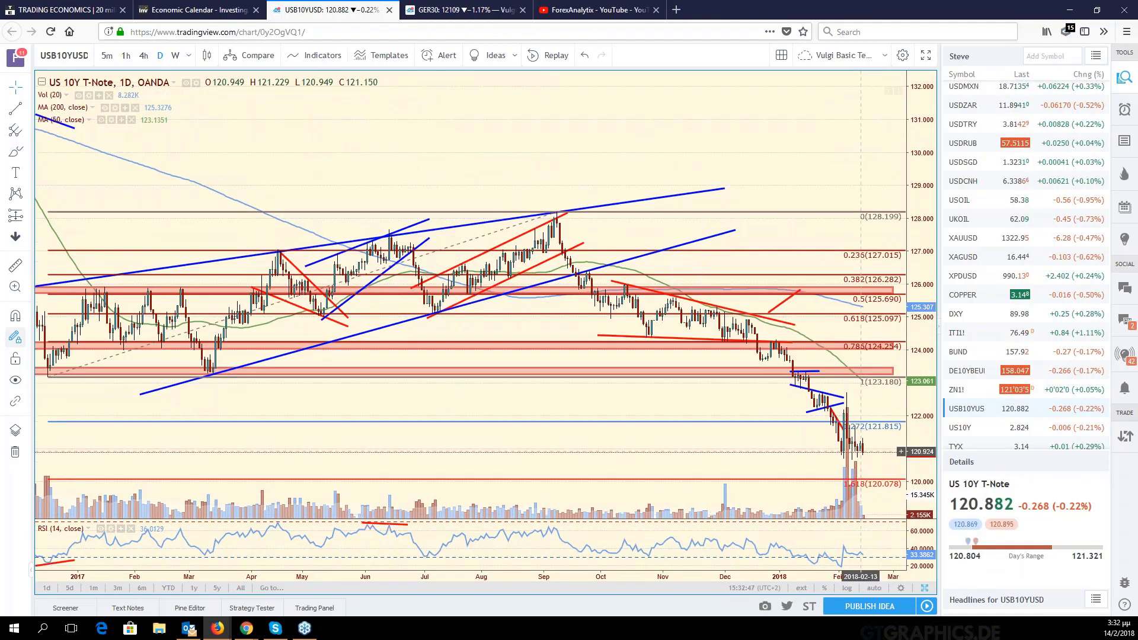
{"action": "scroll", "coordinate": [860, 452], "scroll_direction": "down", "scroll_amount": 3}
{"action": "scroll", "coordinate": [729, 348], "scroll_direction": "up", "scroll_amount": 1}
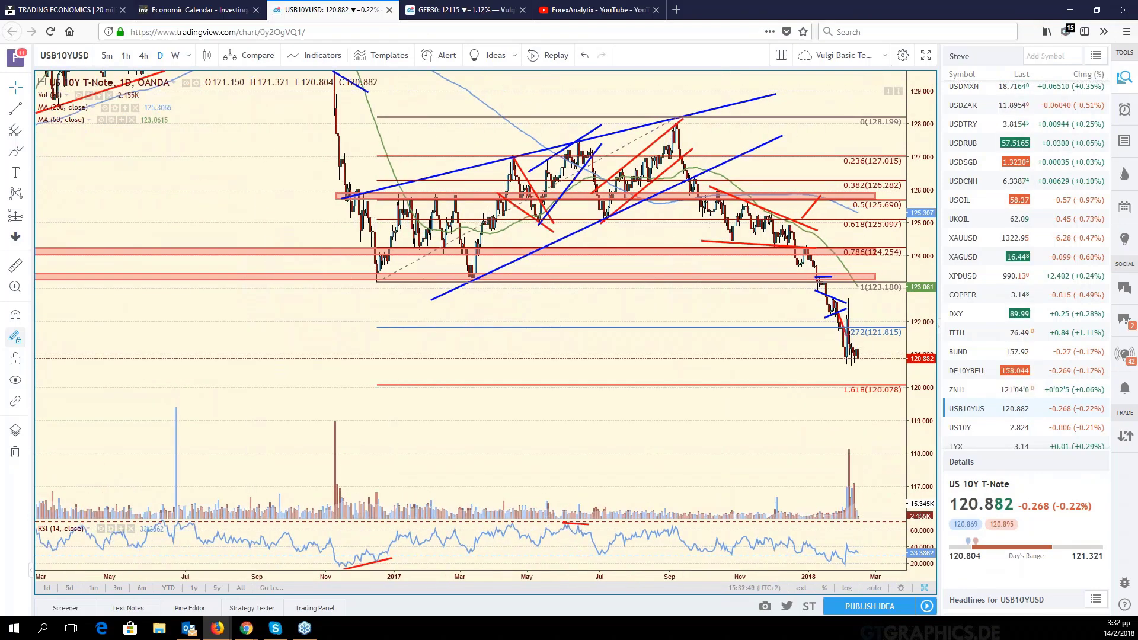
{"action": "scroll", "coordinate": [821, 365], "scroll_direction": "up", "scroll_amount": 2}
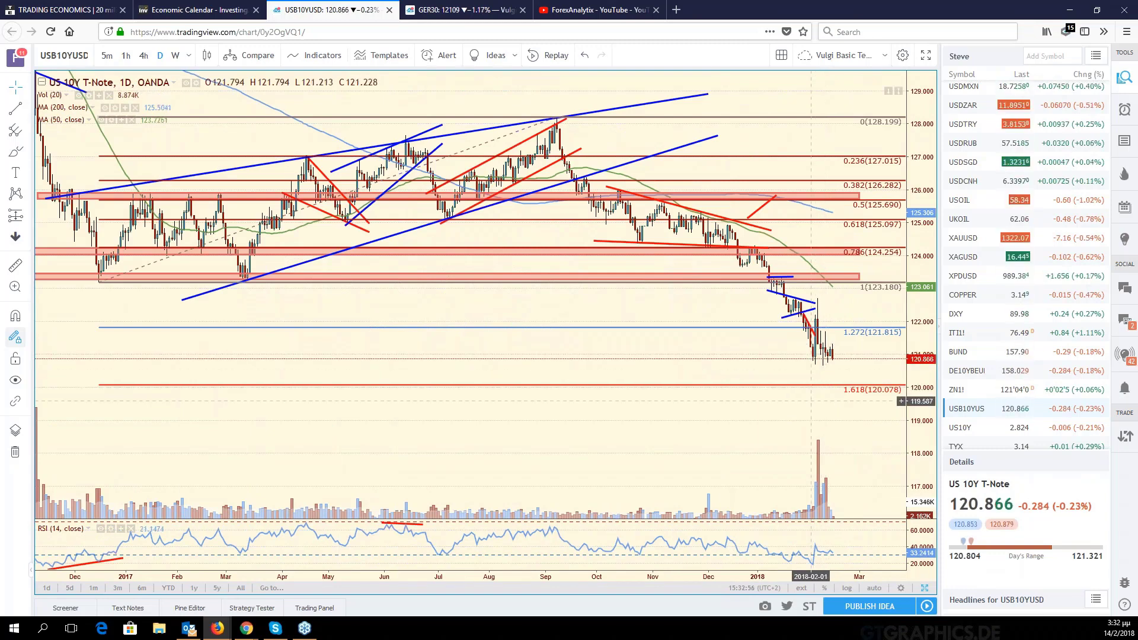
{"action": "scroll", "coordinate": [811, 401], "scroll_direction": "down", "scroll_amount": 1}
{"action": "left_click_drag", "start_coordinate": [810, 402], "coordinate": [812, 422]}
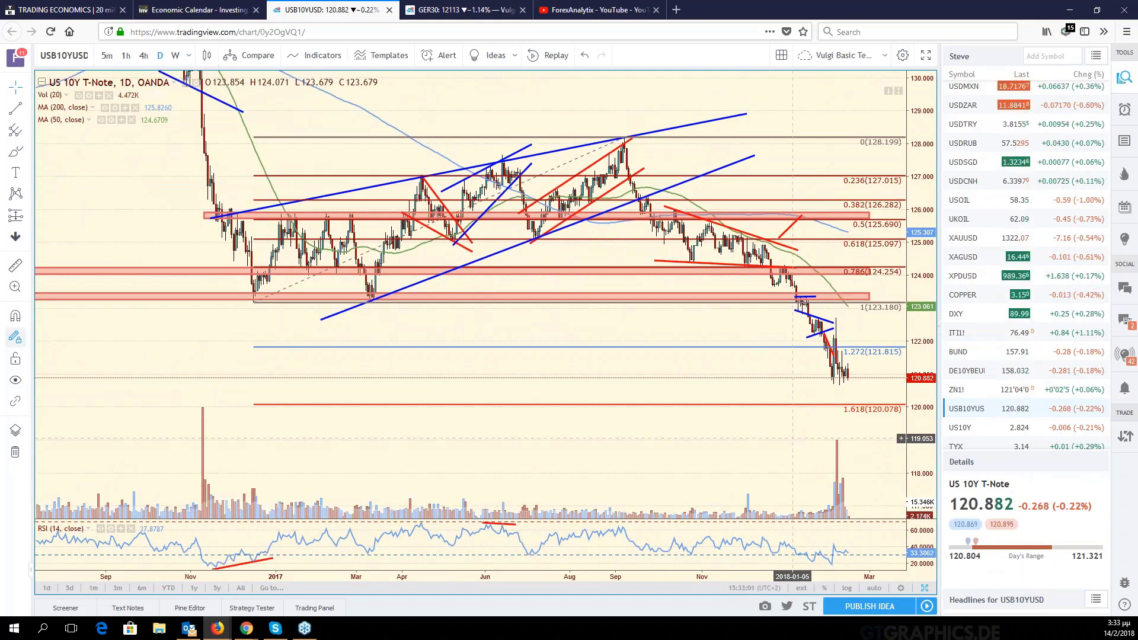
{"action": "left_click_drag", "start_coordinate": [934, 353], "coordinate": [930, 327]}
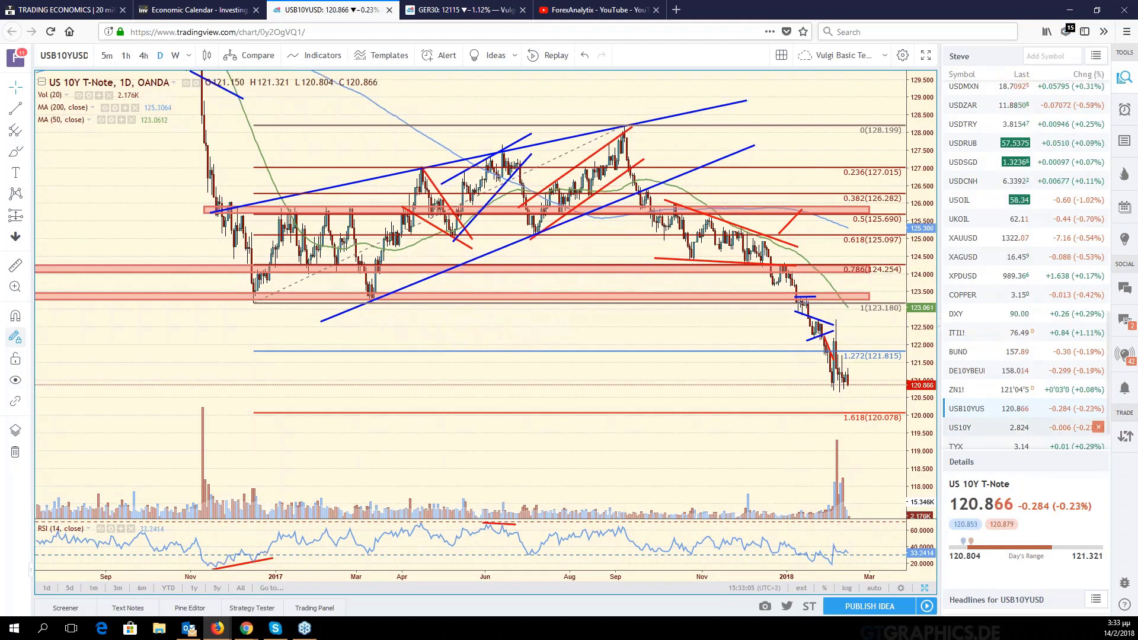
{"action": "key", "text": "alt+Tab"}
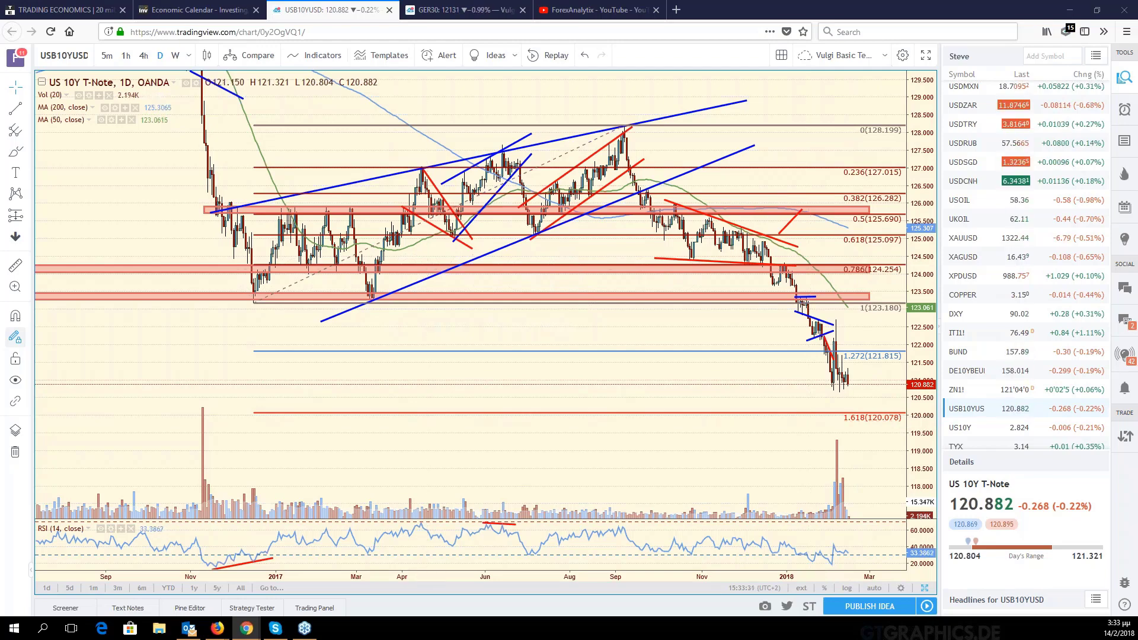
{"action": "left_click", "coordinate": [874, 587]}
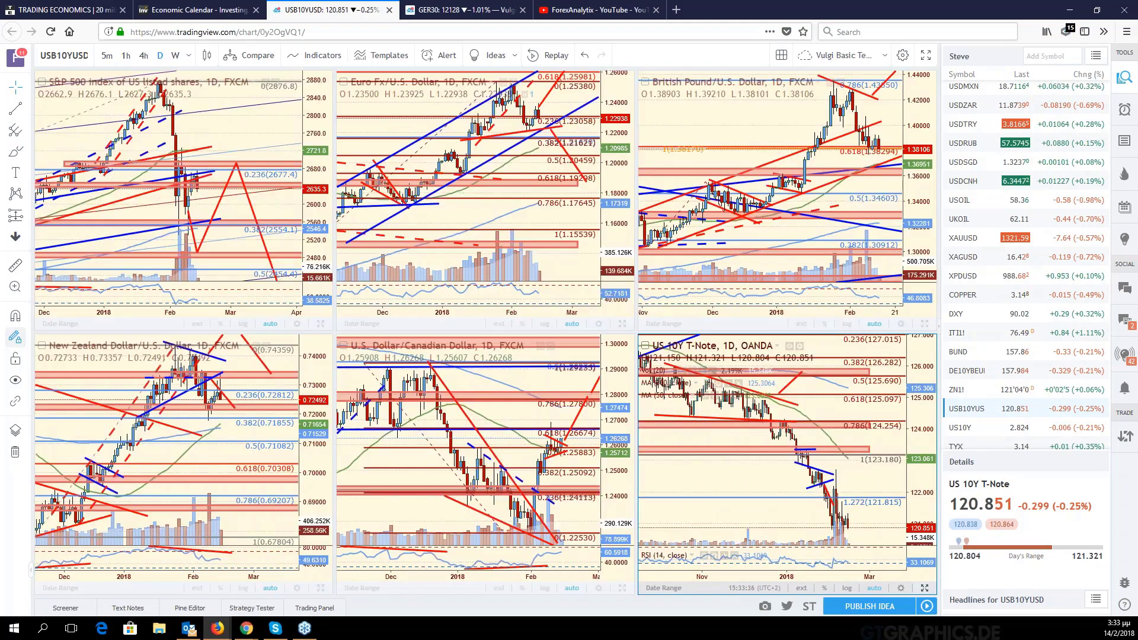
- Maximize USD/CAD for a look, restore the grid, then maximize the US 10Y T-Note pane
{"action": "left_click", "coordinate": [622, 587]}
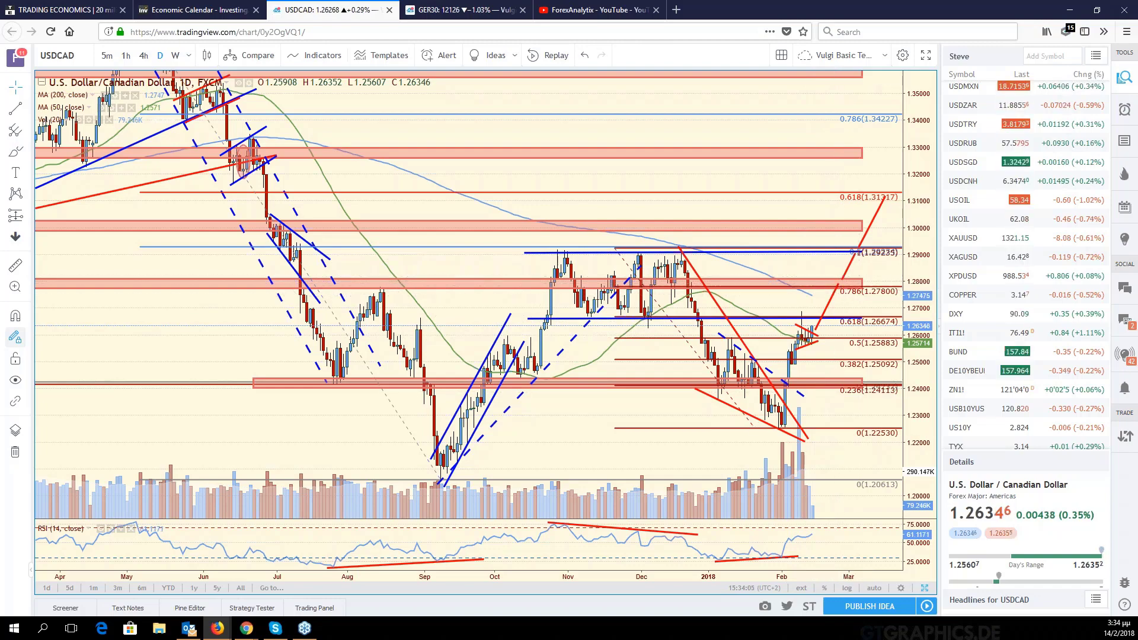
{"action": "key", "text": "alt+Return"}
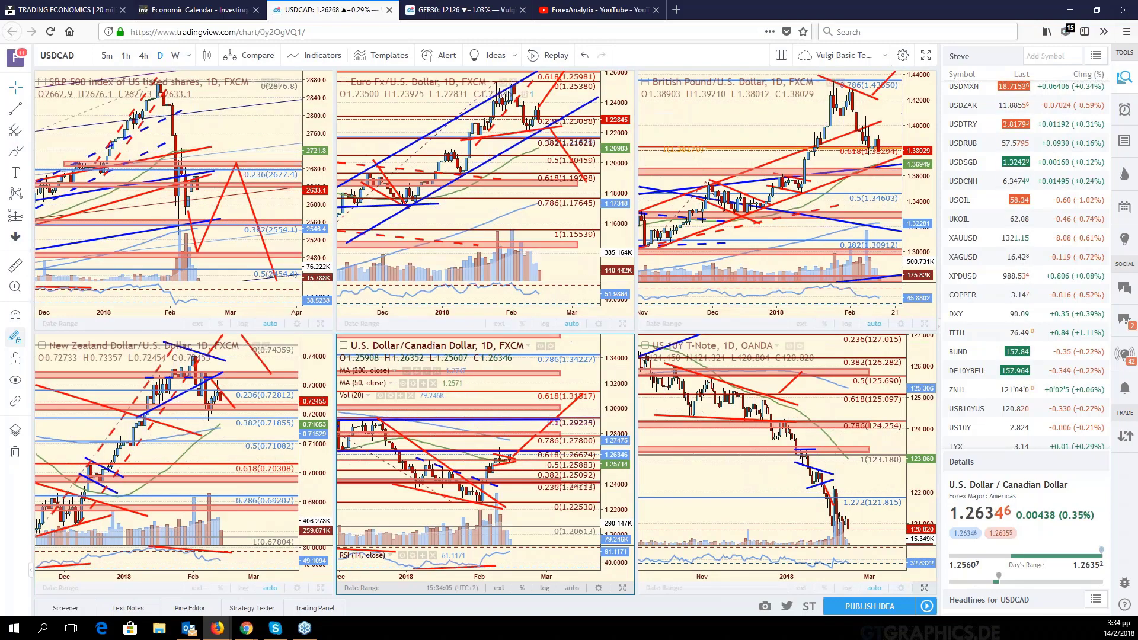
{"action": "key", "text": "Tab"}
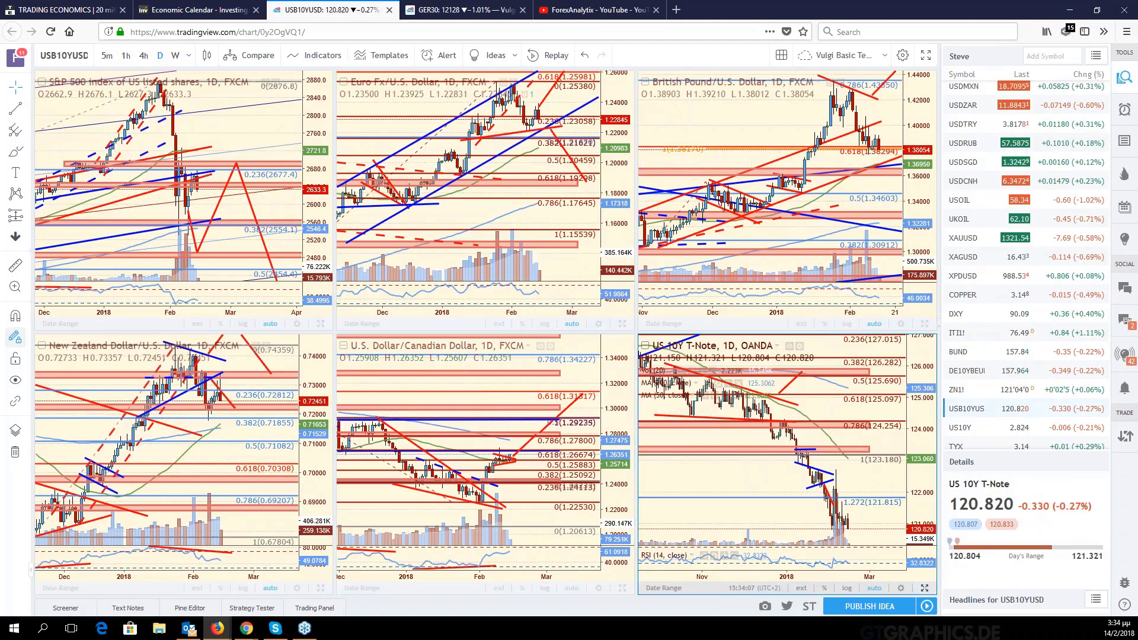
{"action": "key", "text": "alt+Return"}
- Switch the enlarged chart to DXY and zoom to the recent bars
{"action": "scroll", "coordinate": [468, 296], "scroll_direction": "up", "scroll_amount": 2}
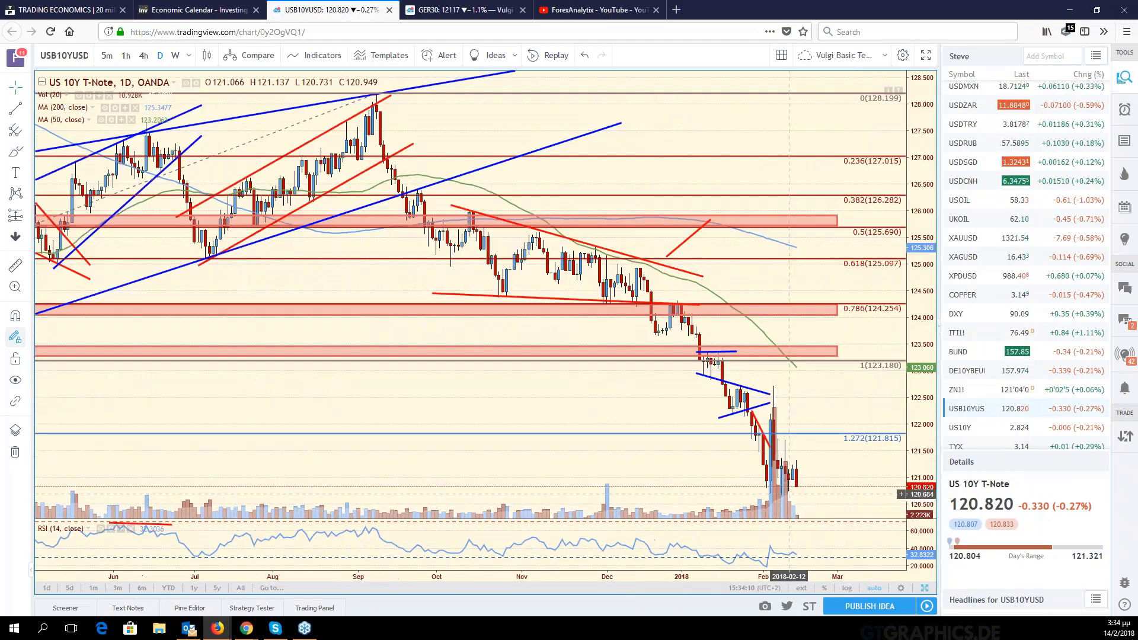
{"action": "left_click", "coordinate": [76, 57]}
{"action": "type", "text": "DXY"}
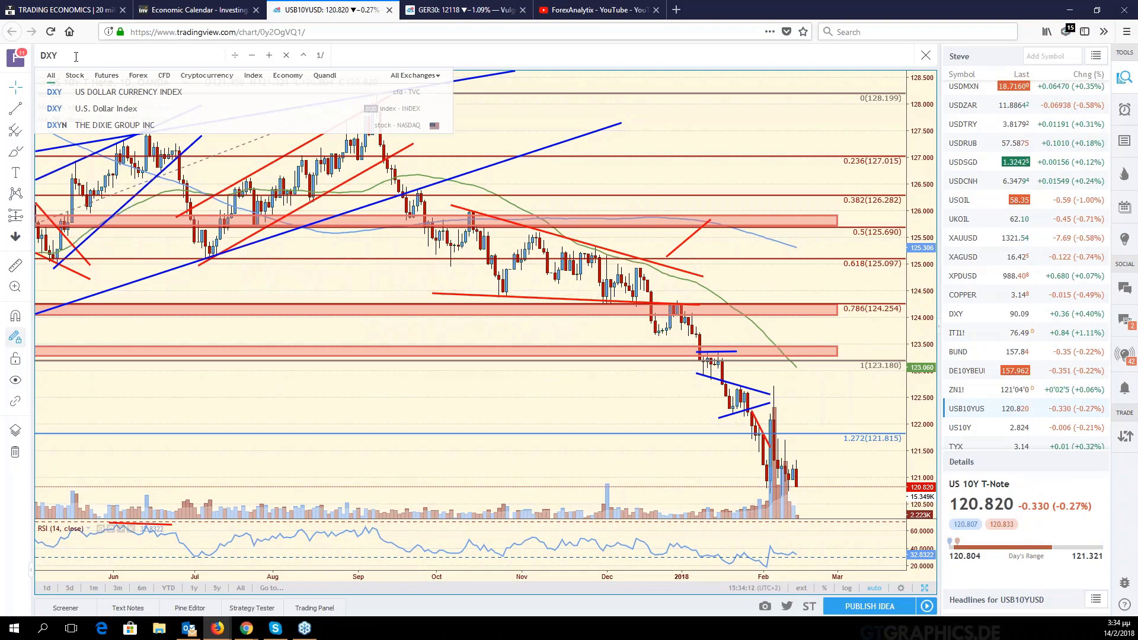
{"action": "key", "text": "Return"}
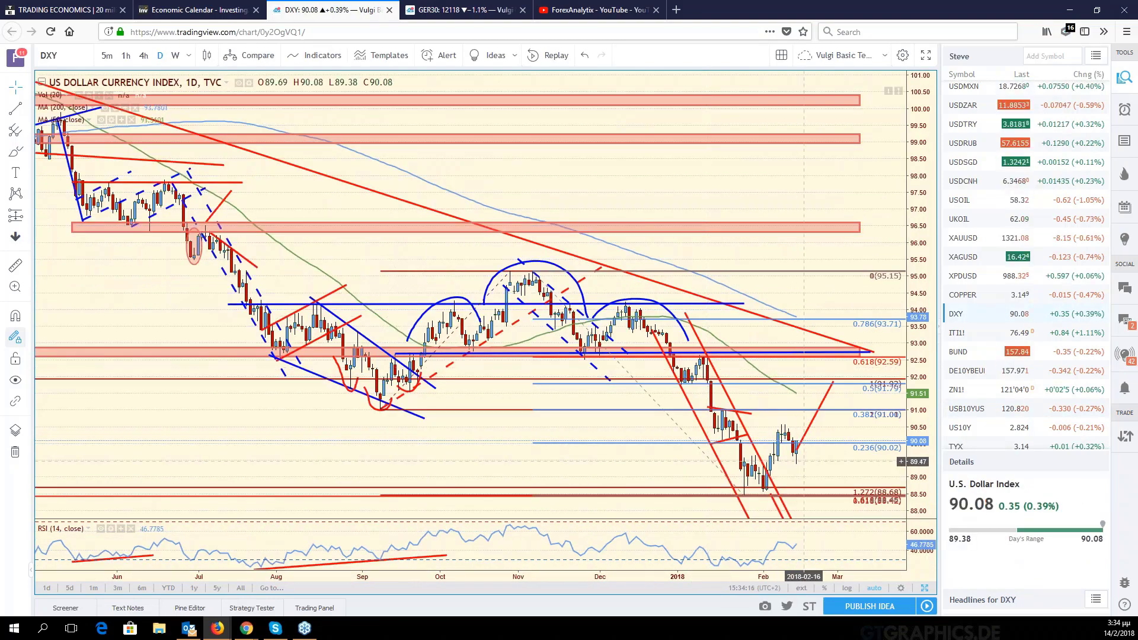
{"action": "scroll", "coordinate": [803, 461], "scroll_direction": "up", "scroll_amount": 1}
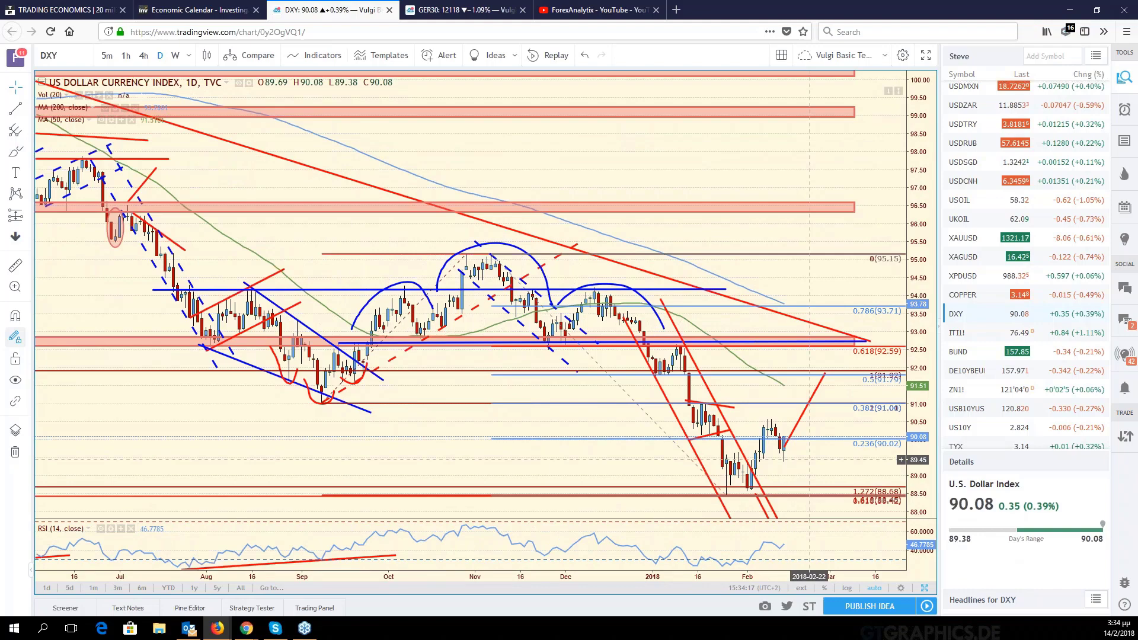
{"action": "scroll", "coordinate": [809, 459], "scroll_direction": "up", "scroll_amount": 1}
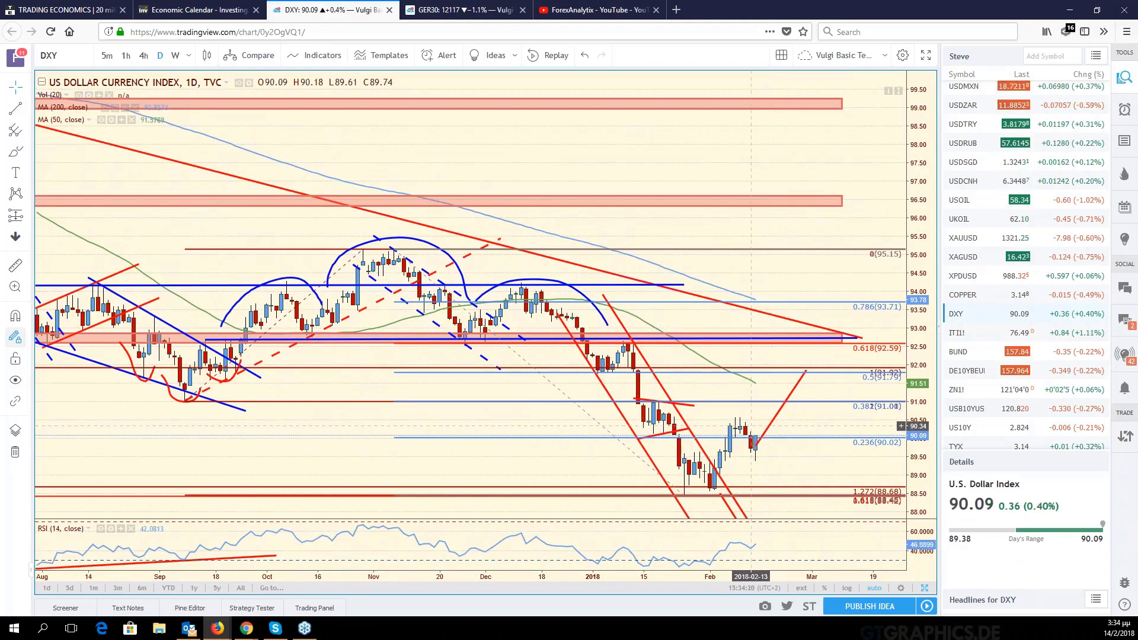
{"action": "scroll", "coordinate": [761, 444], "scroll_direction": "down", "scroll_amount": 1}
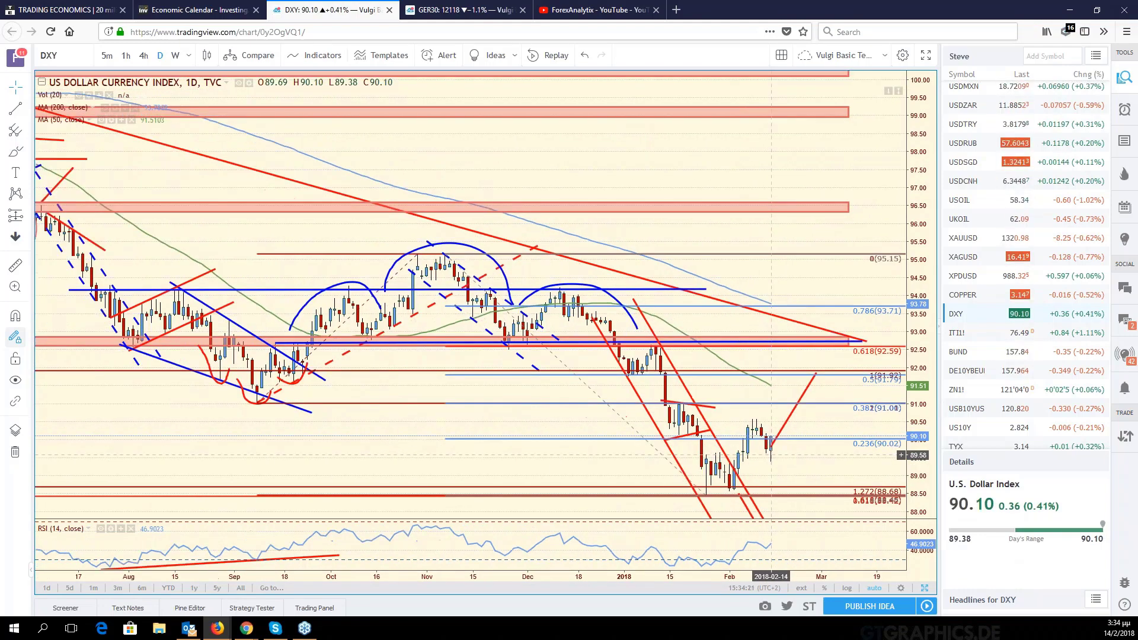
{"action": "scroll", "coordinate": [770, 455], "scroll_direction": "down", "scroll_amount": 2}
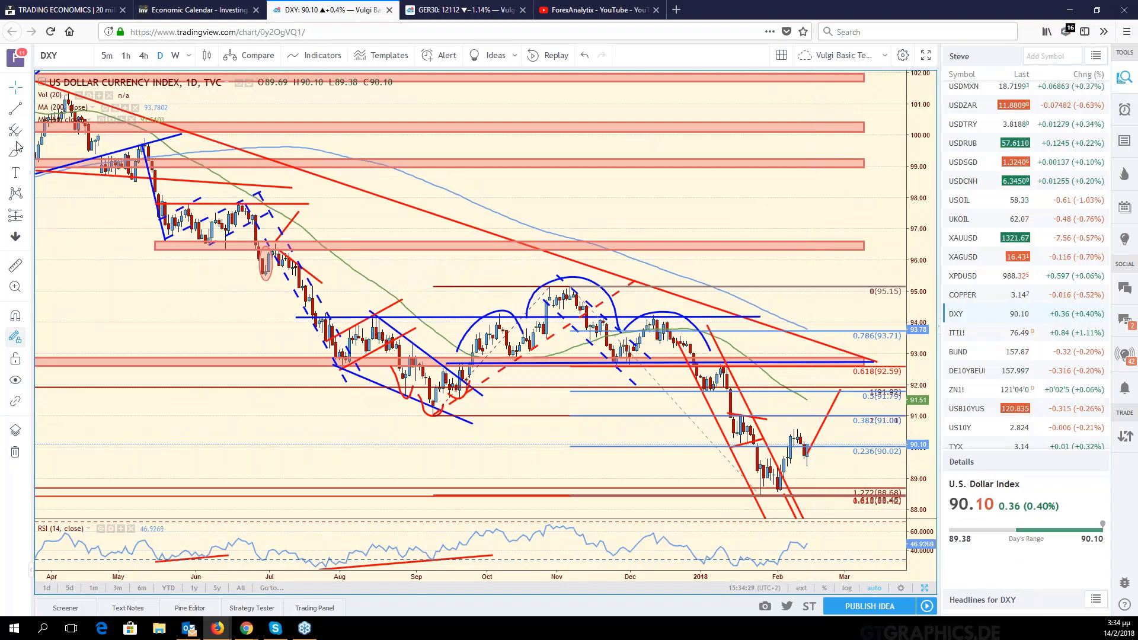
- Draw a trend line from the recent DXY low to the bounce high, shorten the upward projection, and restore the grid
{"action": "left_click", "coordinate": [16, 108]}
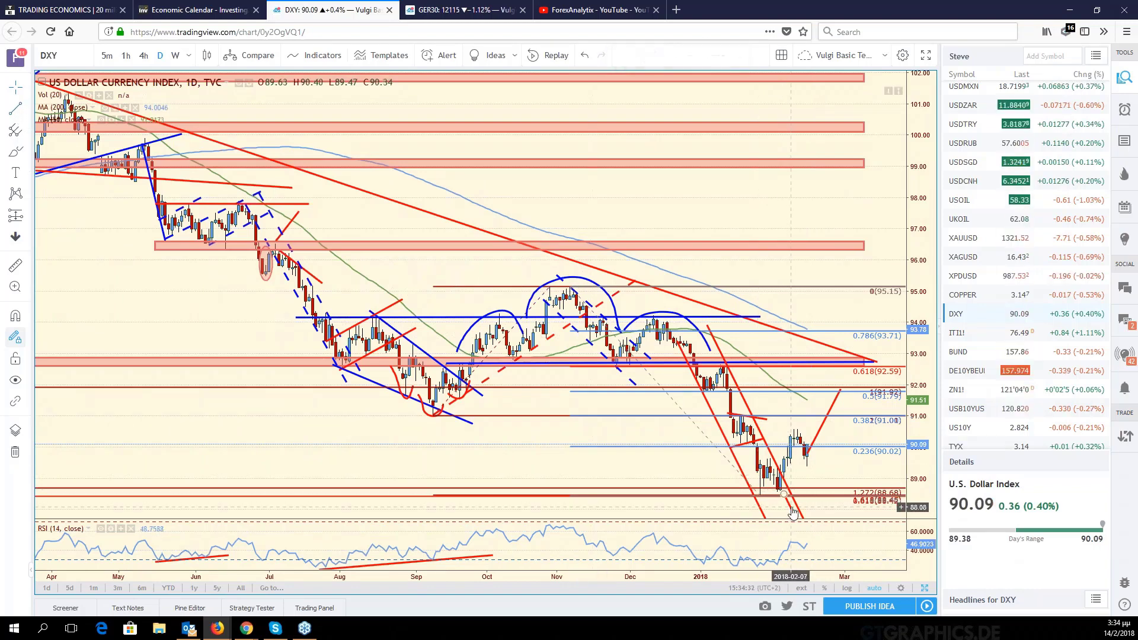
{"action": "left_click", "coordinate": [783, 494]}
{"action": "key", "text": "Escape"}
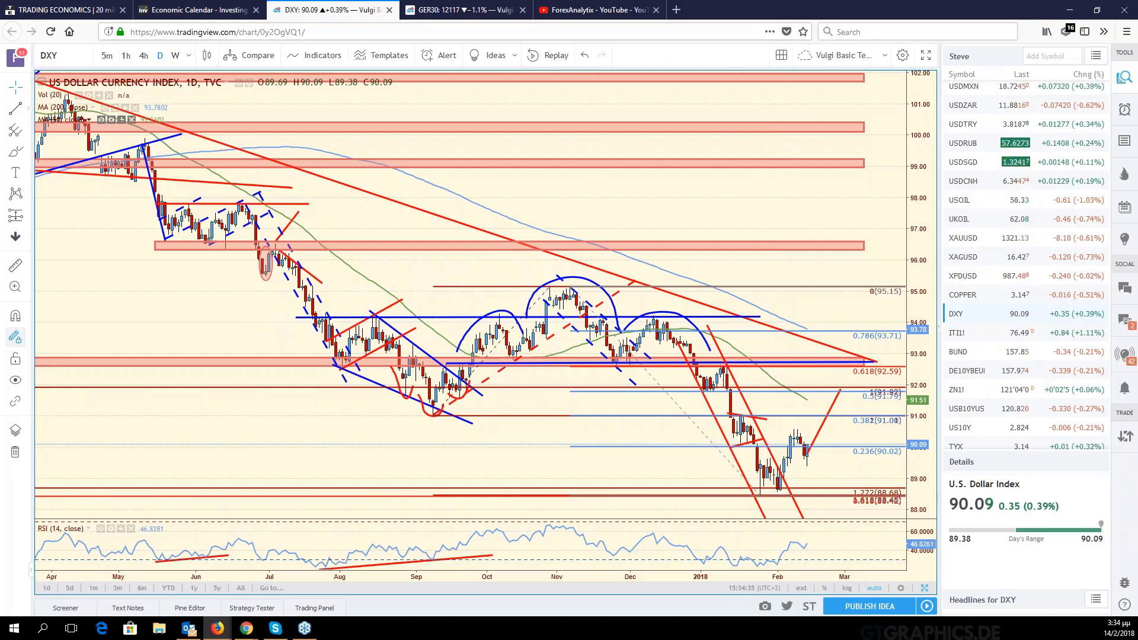
{"action": "left_click", "coordinate": [780, 492]}
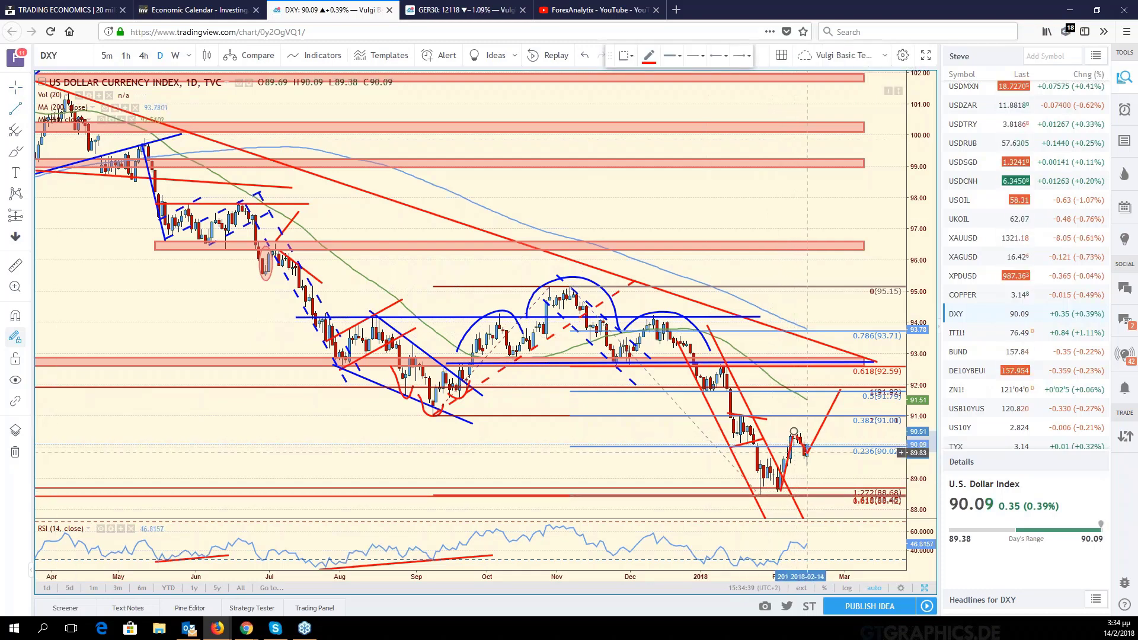
{"action": "left_click", "coordinate": [807, 452]}
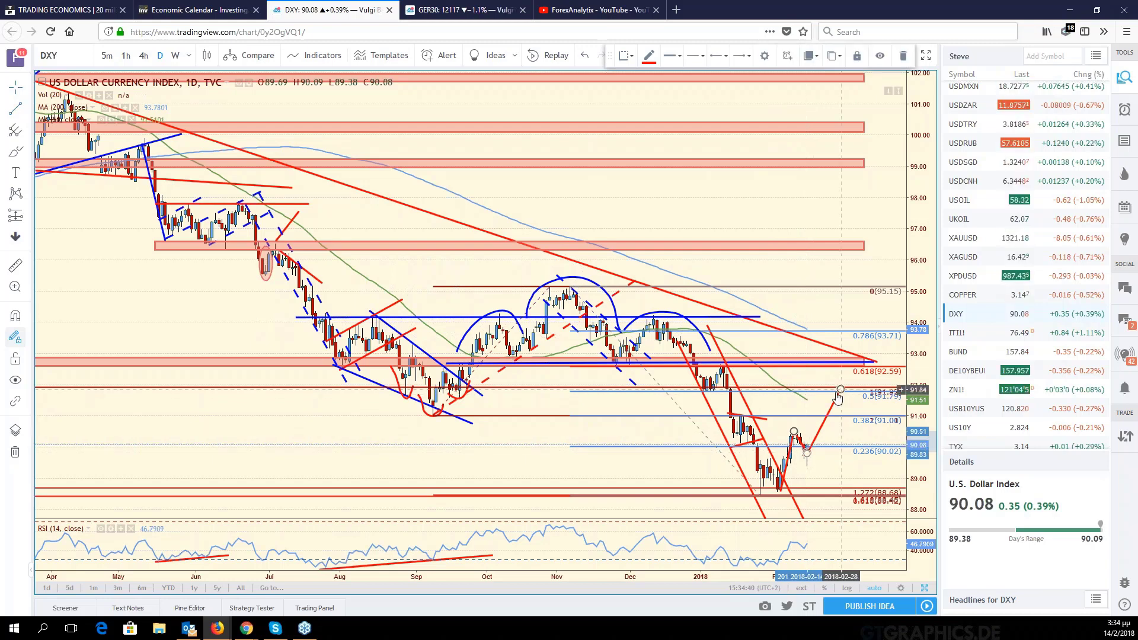
{"action": "left_click_drag", "start_coordinate": [840, 389], "coordinate": [833, 392]}
{"action": "left_click", "coordinate": [817, 447]}
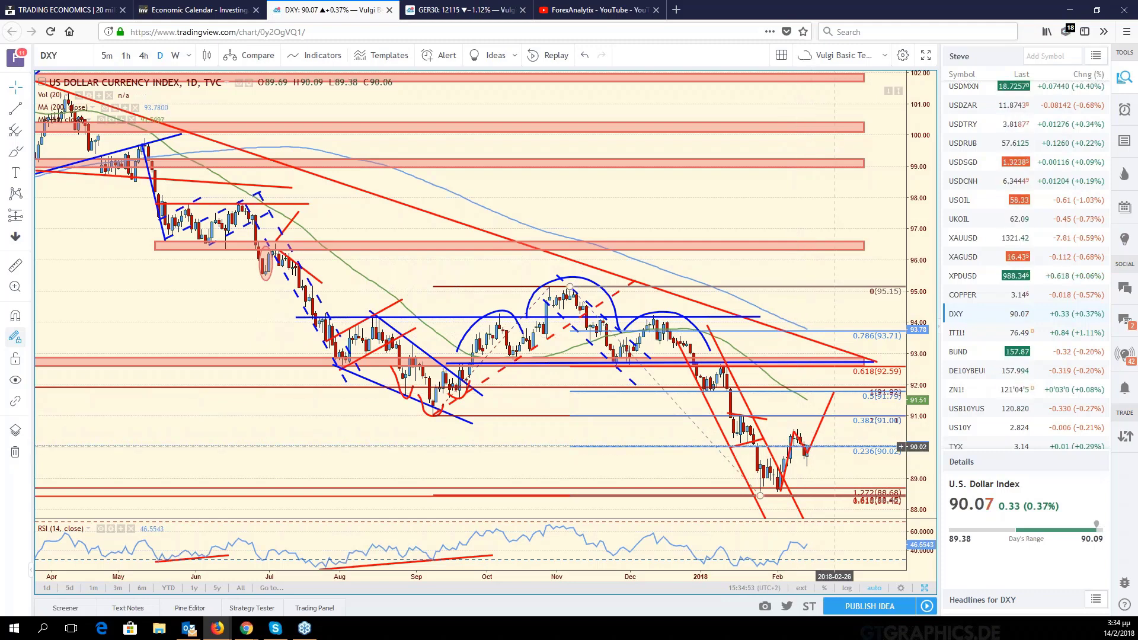
{"action": "left_click_drag", "start_coordinate": [848, 477], "coordinate": [892, 478]}
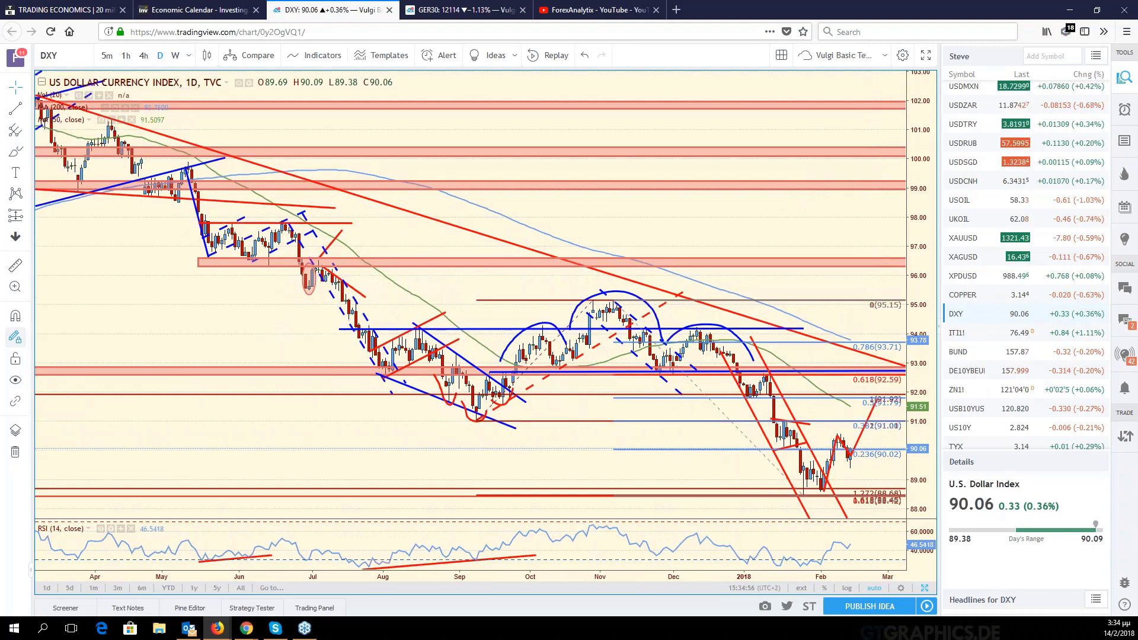
{"action": "key", "text": "alt+Return"}
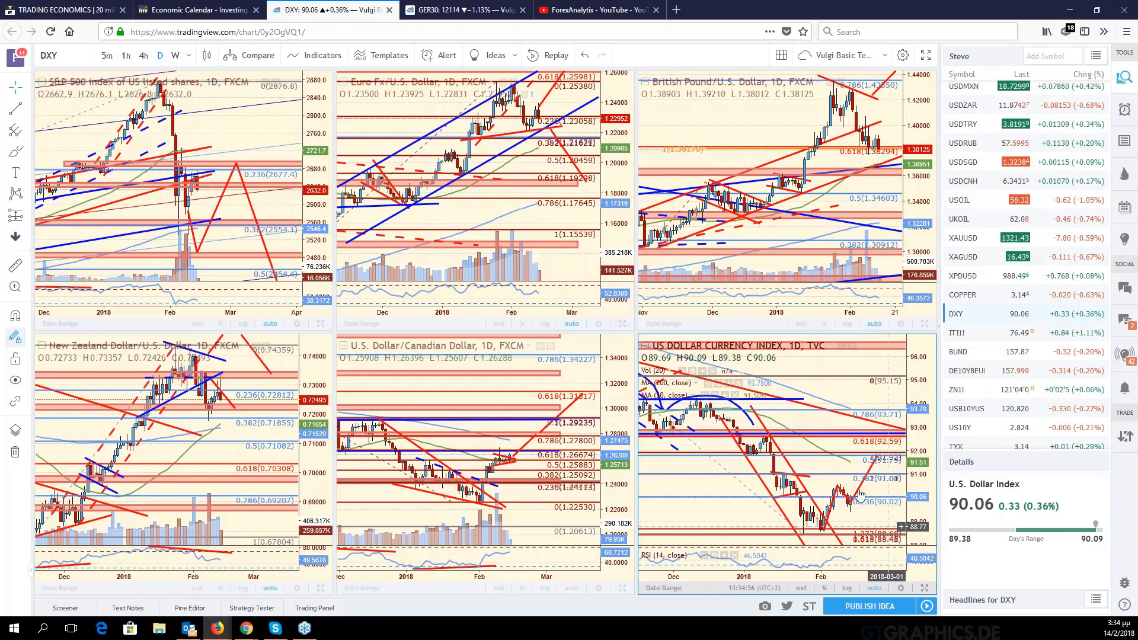
- Maximize NZD/USD, drag its red projection down to the 0.5 level at 0.71082, and restore the grid
{"action": "left_click", "coordinate": [320, 588]}
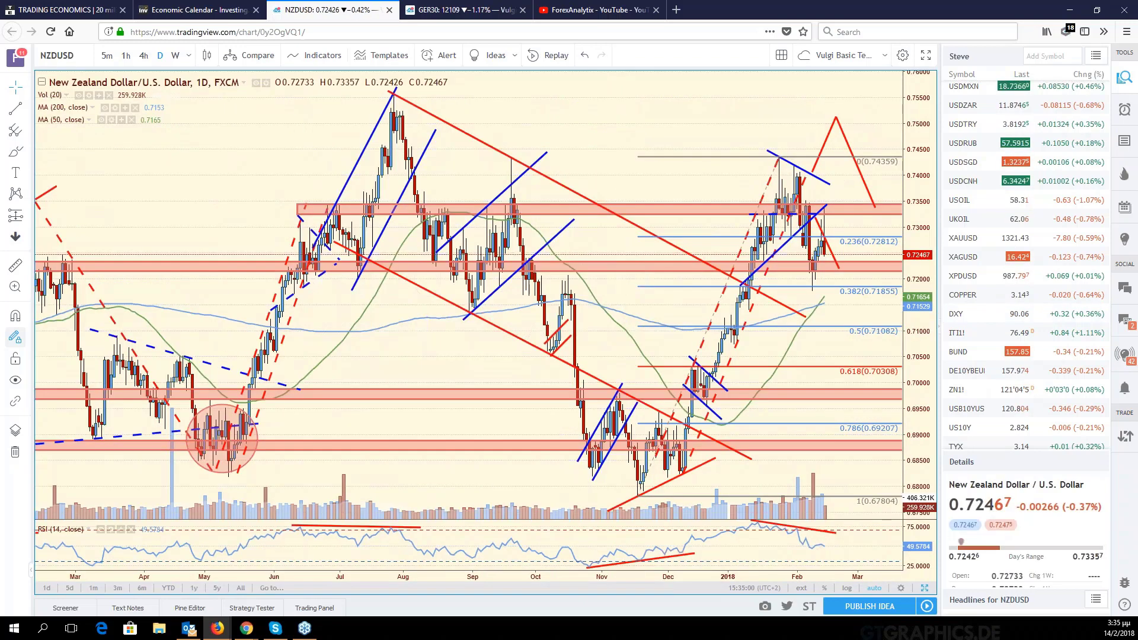
{"action": "left_click_drag", "start_coordinate": [829, 263], "coordinate": [781, 262]}
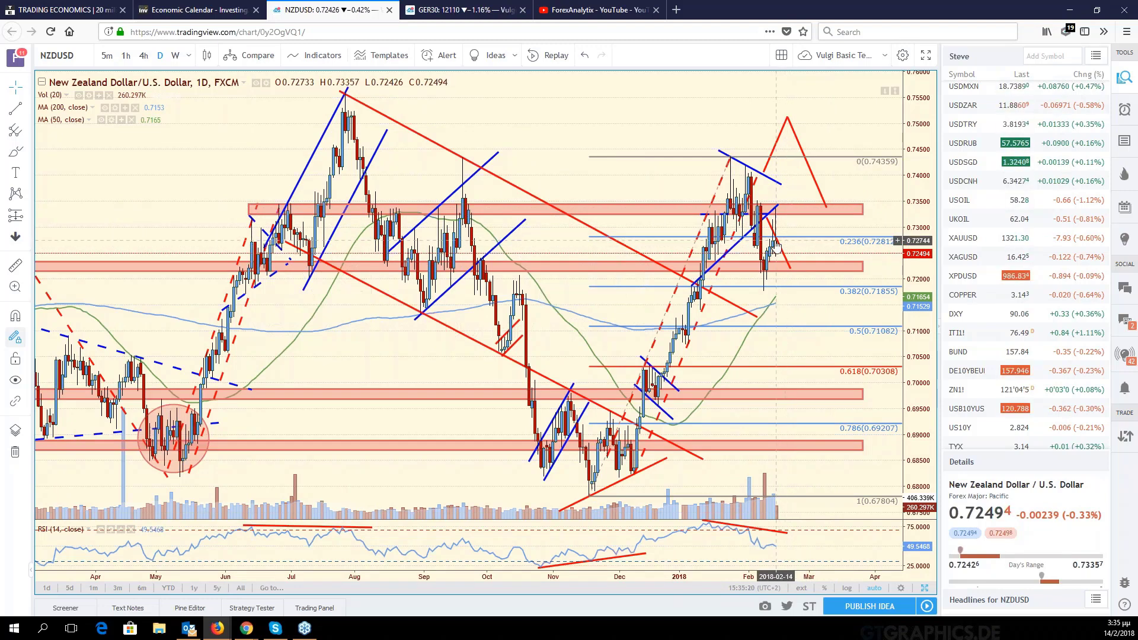
{"action": "mouse_move", "coordinate": [777, 246]}
{"action": "left_mouse_down"}
{"action": "mouse_move", "coordinate": [803, 269]}
{"action": "mouse_move", "coordinate": [818, 328]}
{"action": "left_mouse_up"}
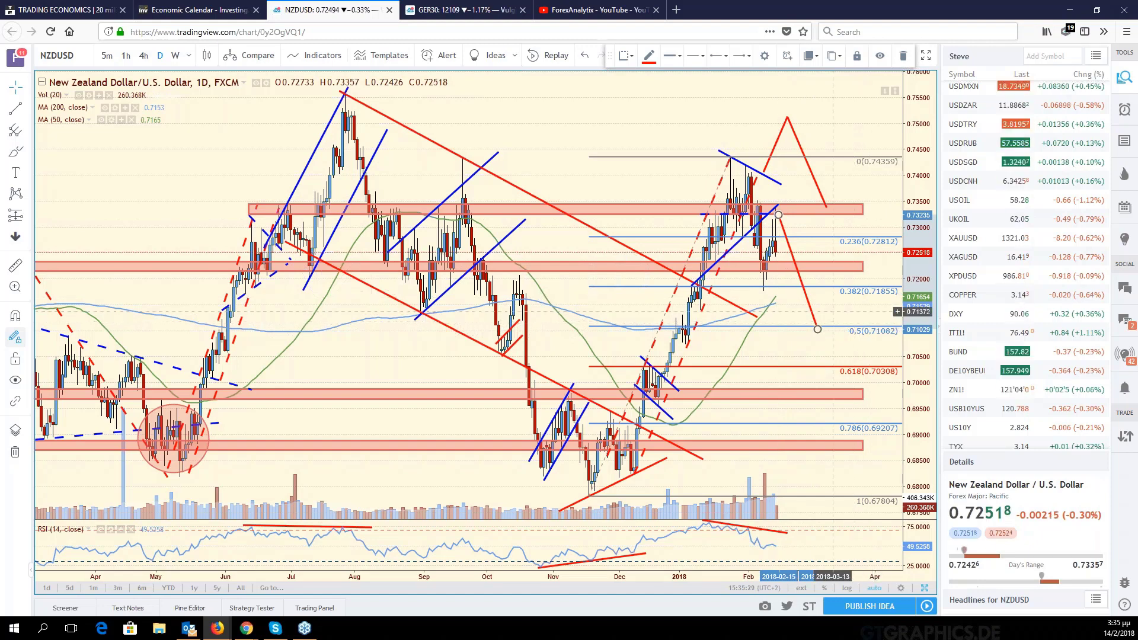
{"action": "left_click_drag", "start_coordinate": [794, 314], "coordinate": [808, 310]}
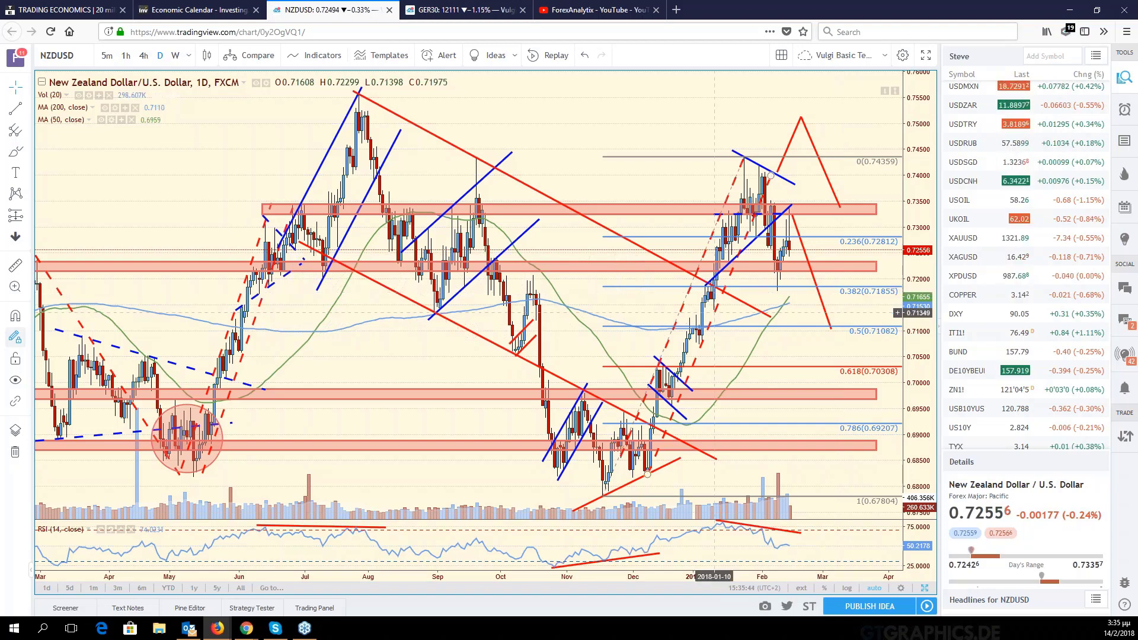
{"action": "left_click_drag", "start_coordinate": [807, 352], "coordinate": [873, 352]}
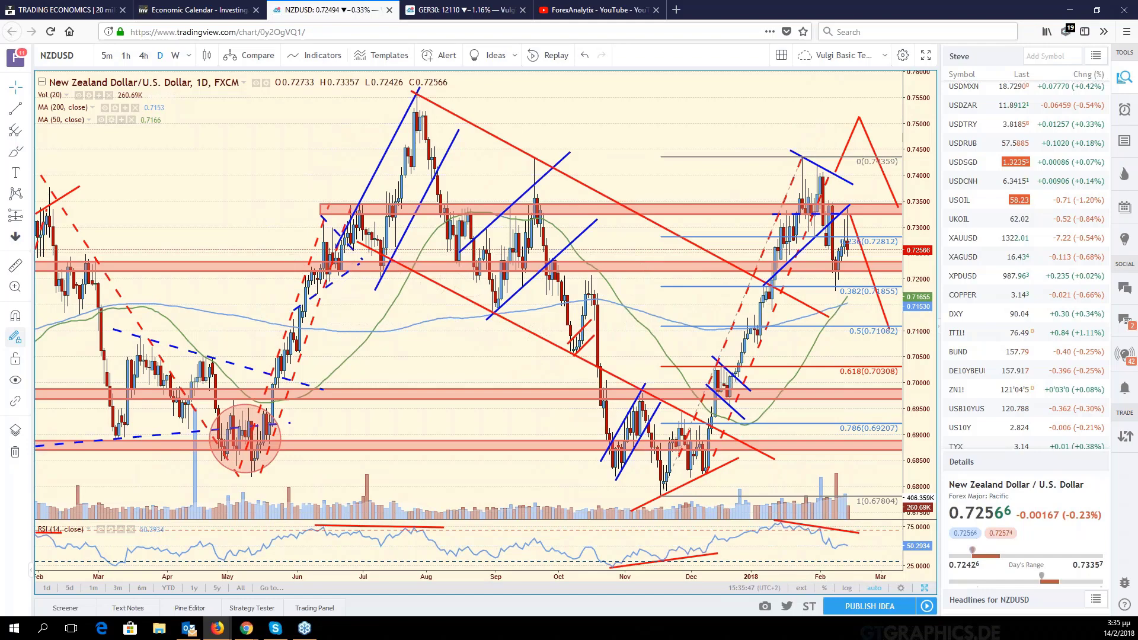
{"action": "key", "text": "alt+Return"}
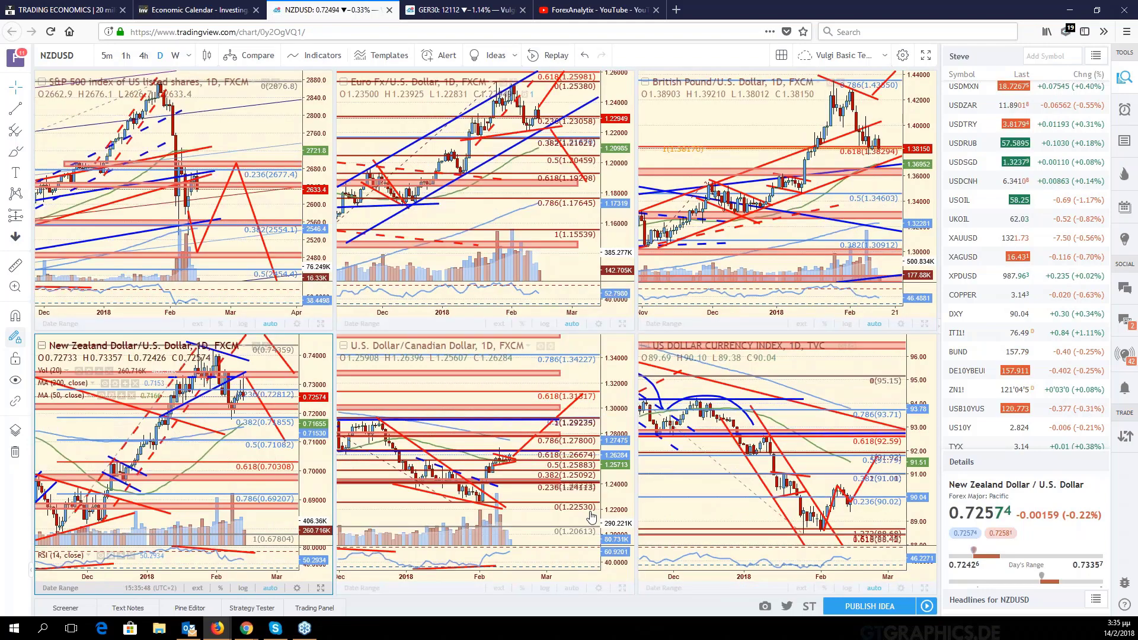
{"action": "left_click", "coordinate": [591, 517]}
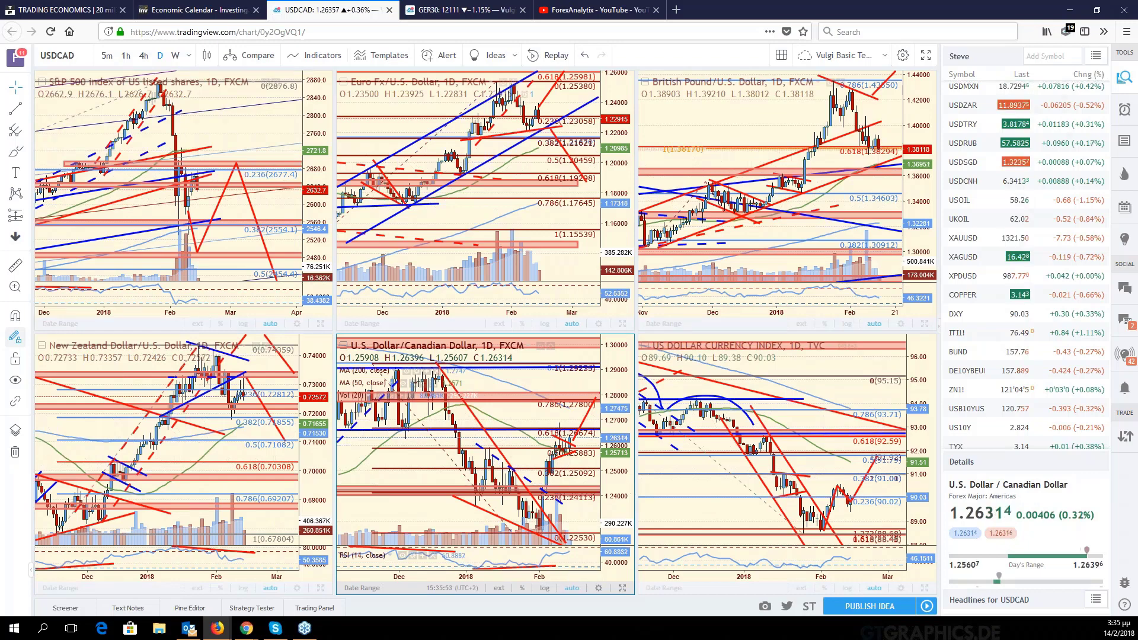
{"action": "left_click", "coordinate": [283, 207]}
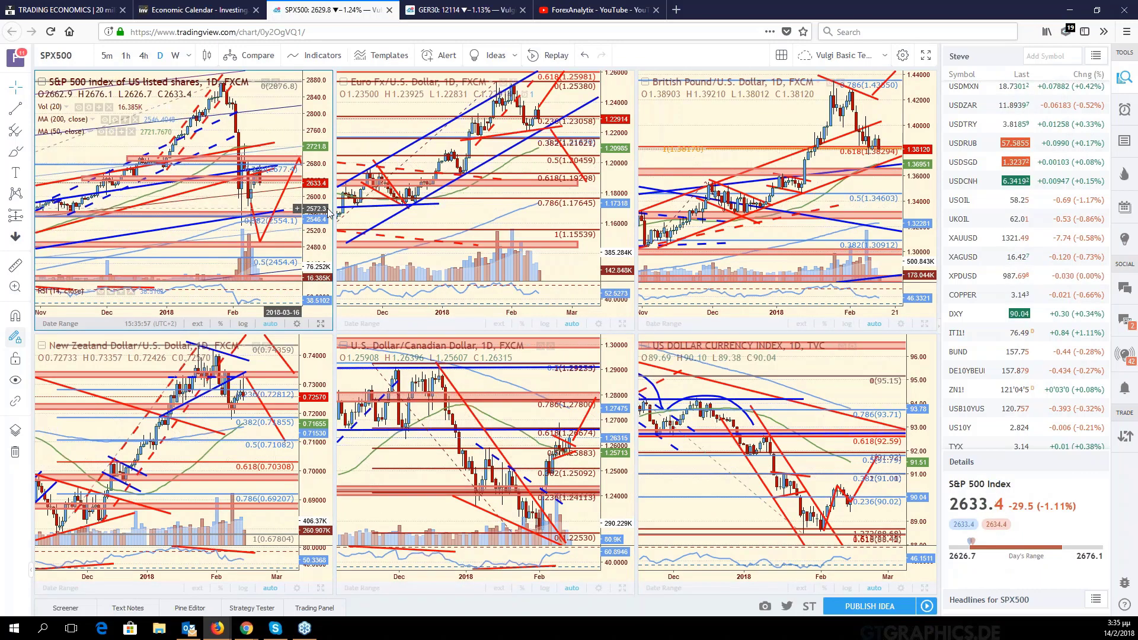
{"action": "left_click", "coordinate": [559, 174]}
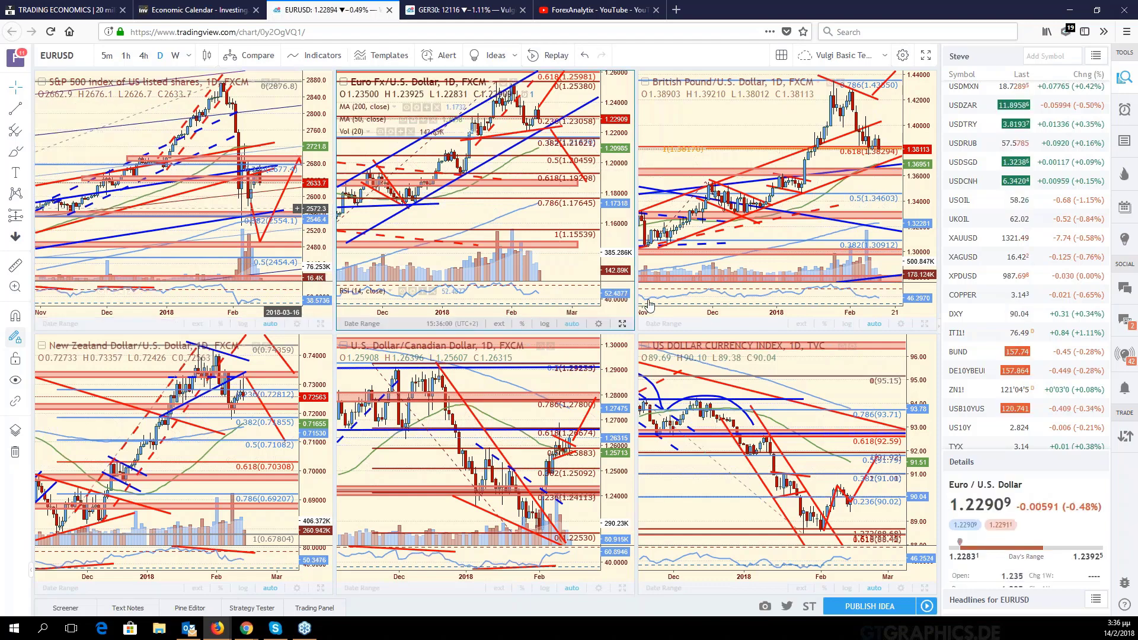
{"action": "key", "text": "alt+Return"}
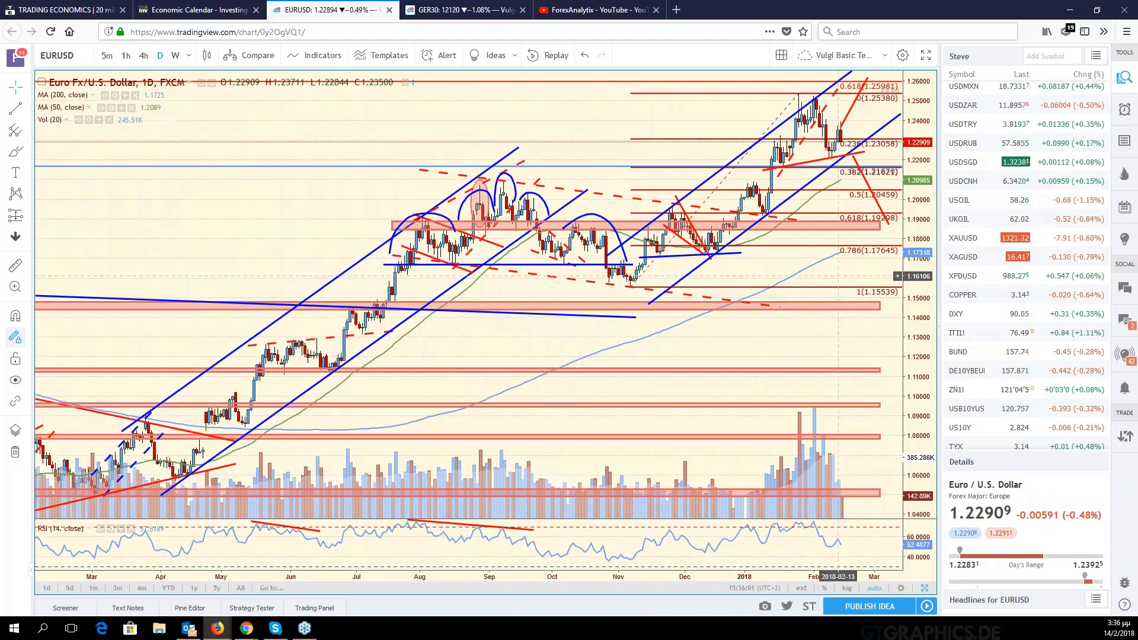
{"action": "left_click_drag", "start_coordinate": [837, 277], "coordinate": [795, 178]}
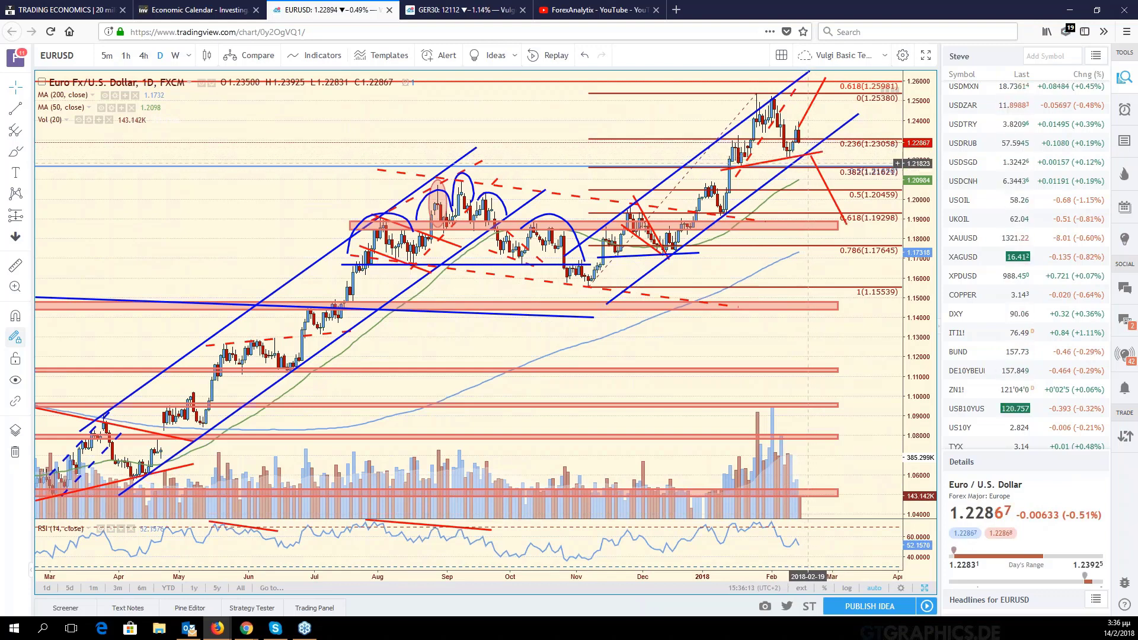
{"action": "left_click", "coordinate": [923, 588]}
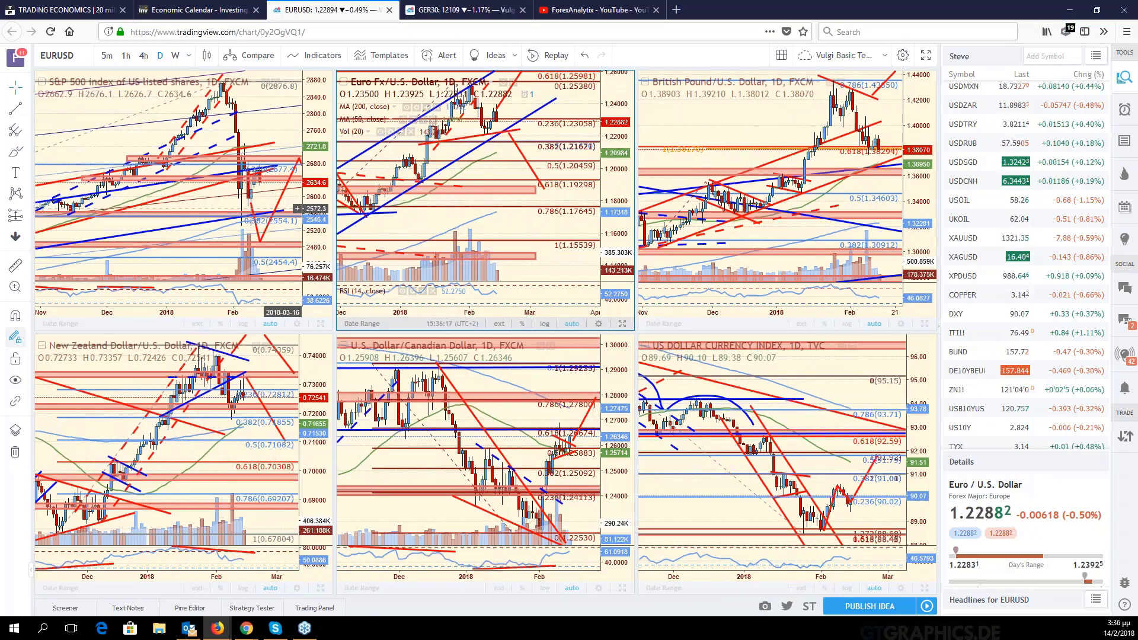
{"action": "left_click", "coordinate": [770, 178]}
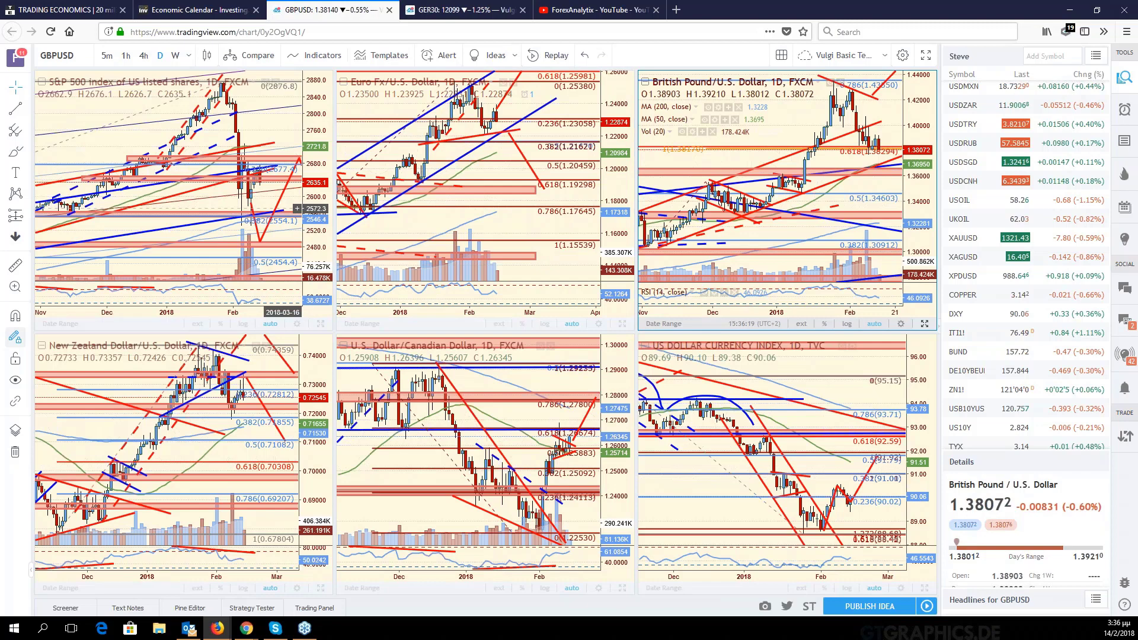
{"action": "key", "text": "alt+Return"}
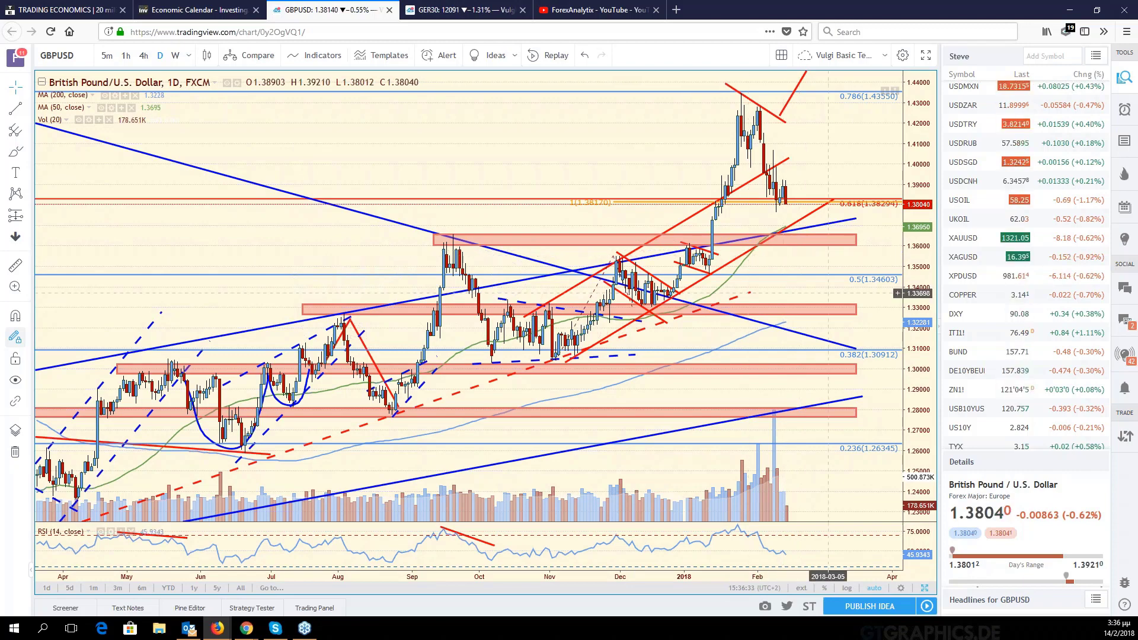
{"action": "left_click_drag", "start_coordinate": [822, 269], "coordinate": [898, 269]}
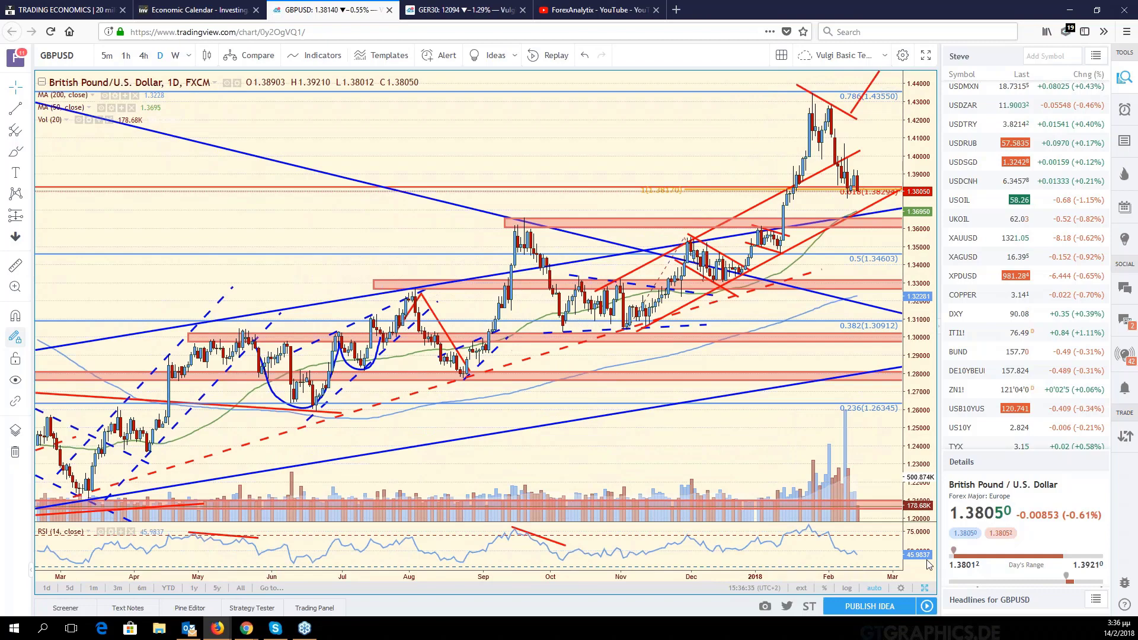
{"action": "key", "text": "alt+Return"}
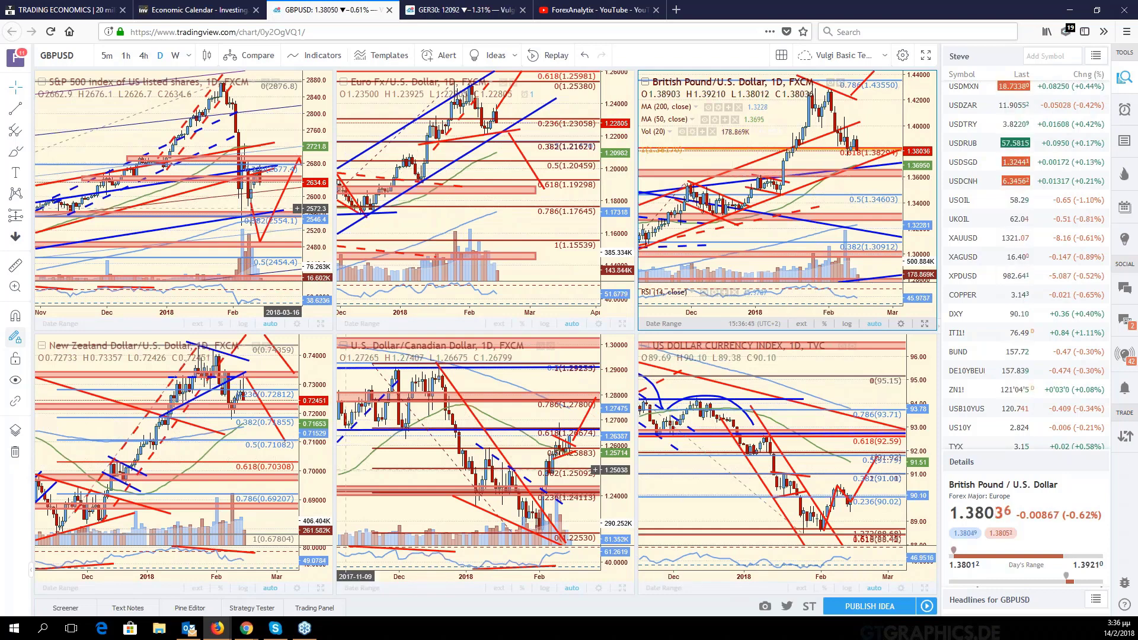
- Shift the NZD/USD and EUR/USD panes back to show history from November
{"action": "left_click", "coordinate": [265, 454]}
{"action": "left_click_drag", "start_coordinate": [265, 454], "coordinate": [295, 455]}
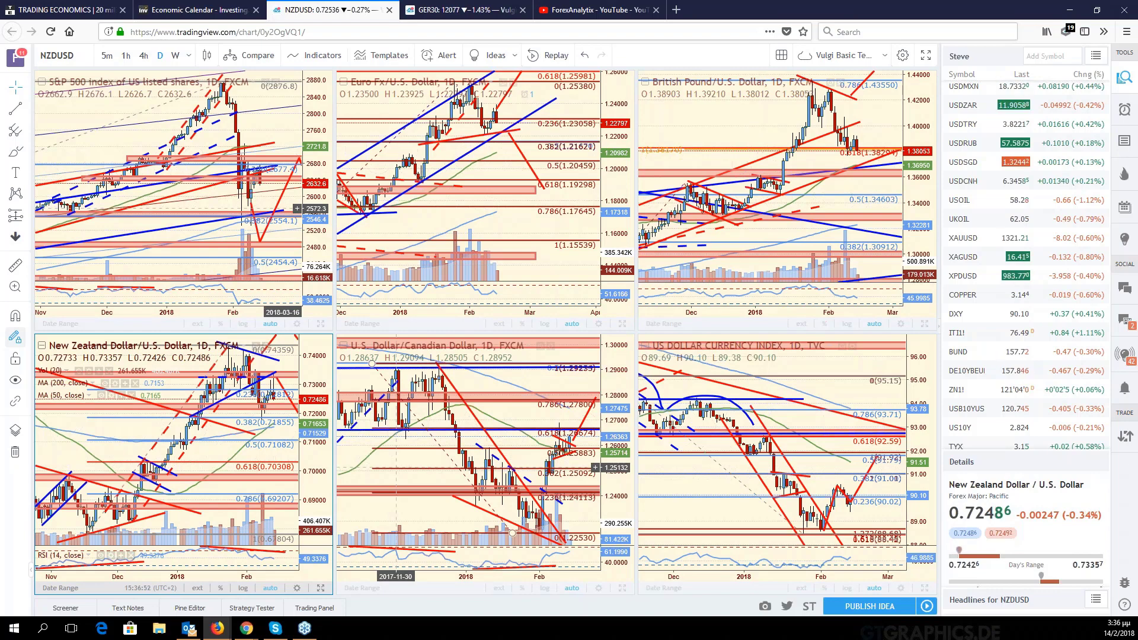
{"action": "left_click", "coordinate": [532, 221]}
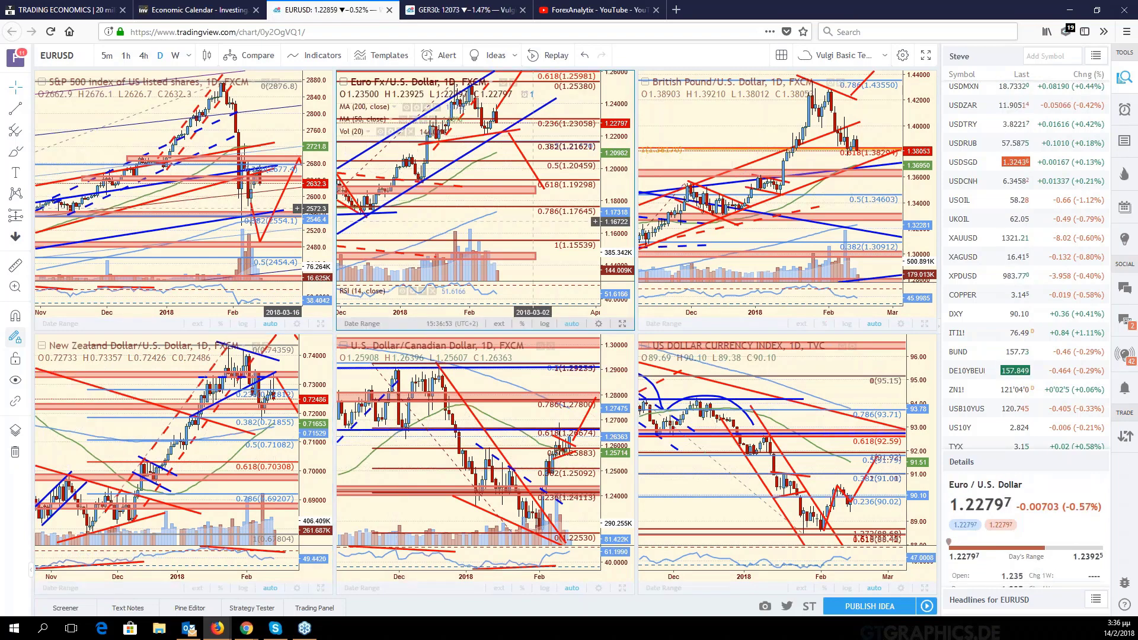
{"action": "left_click_drag", "start_coordinate": [532, 221], "coordinate": [609, 222]}
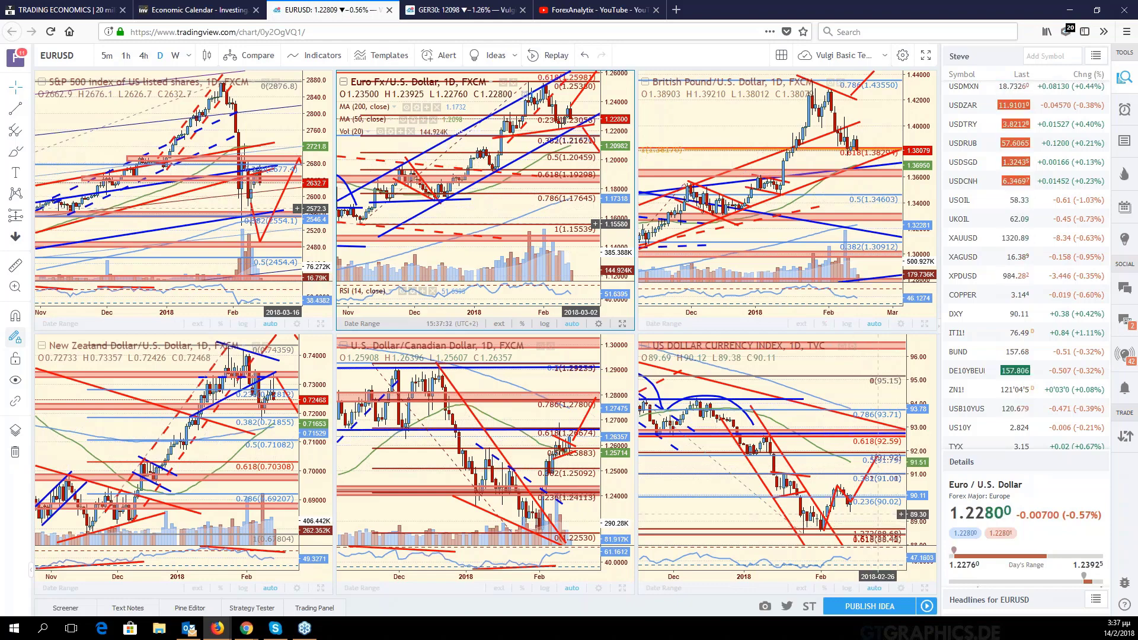
- Nudge the Dollar Index chart slightly and start a symbol search on the USD/CAD pane
{"action": "left_click", "coordinate": [900, 514]}
{"action": "left_click_drag", "start_coordinate": [900, 518], "coordinate": [903, 518]}
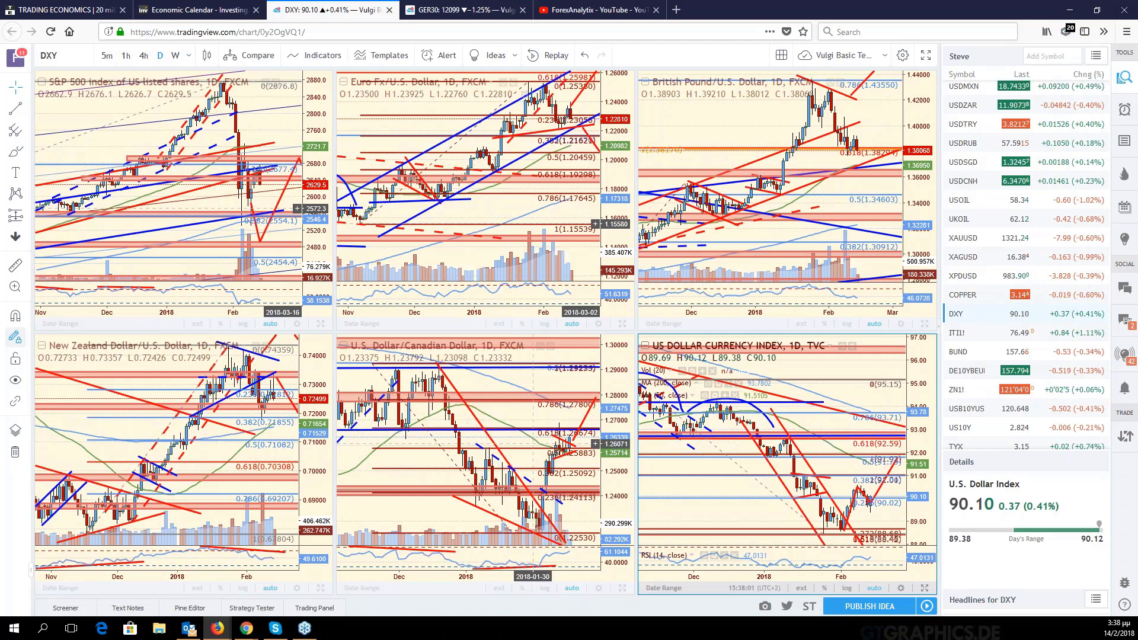
{"action": "left_click", "coordinate": [532, 443]}
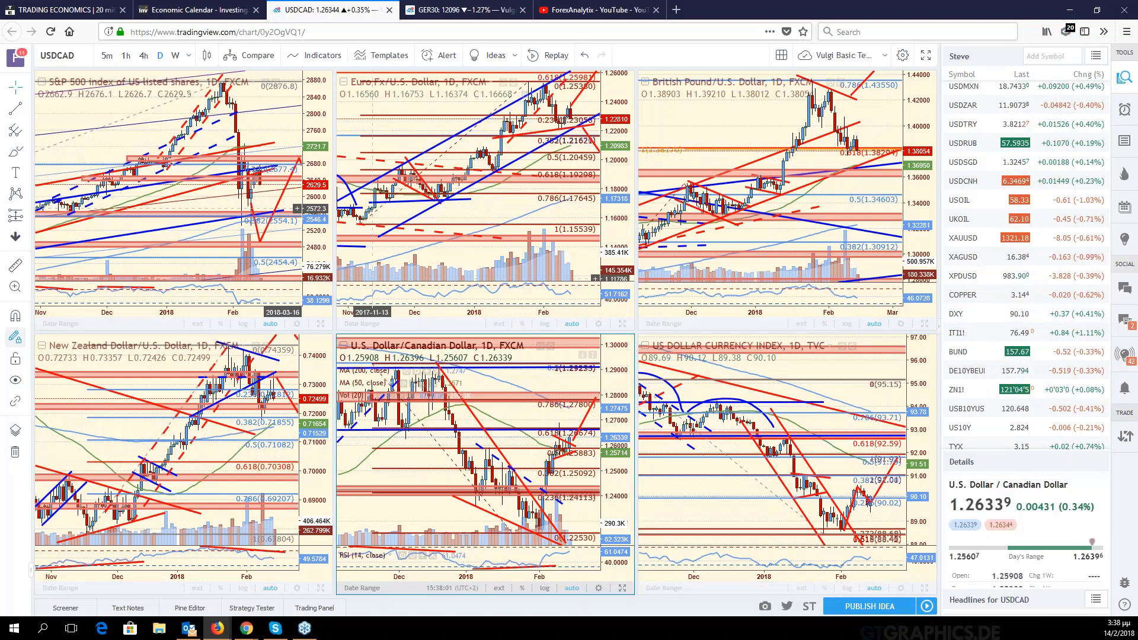
{"action": "left_click", "coordinate": [83, 55]}
- Load XAUUSD into the USD/CAD pane and maximize the Gold chart
{"action": "type", "text": "XAUUSD"}
{"action": "key", "text": "Return"}
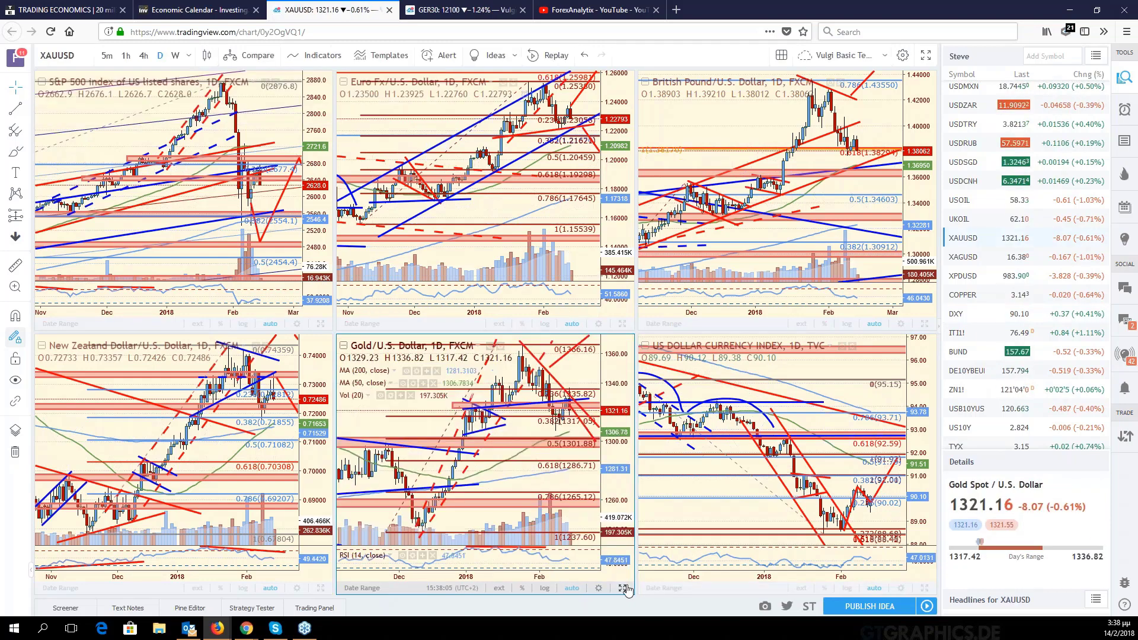
{"action": "left_click", "coordinate": [623, 588]}
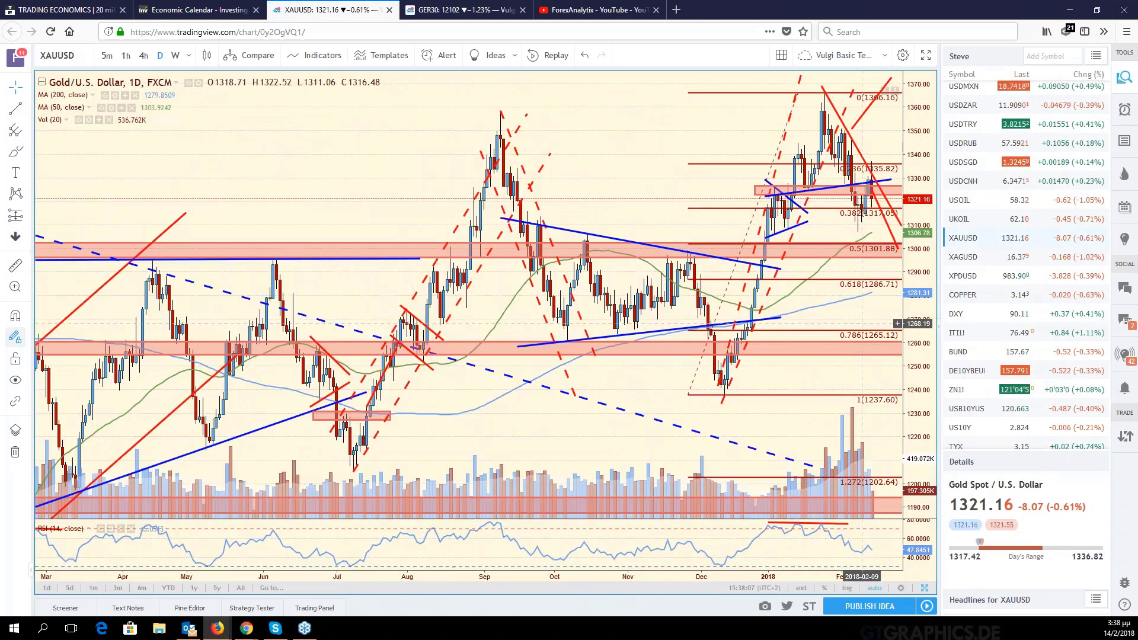
- Pan the Gold chart back to April history and select its red trend line
{"action": "left_click_drag", "start_coordinate": [861, 324], "coordinate": [768, 296]}
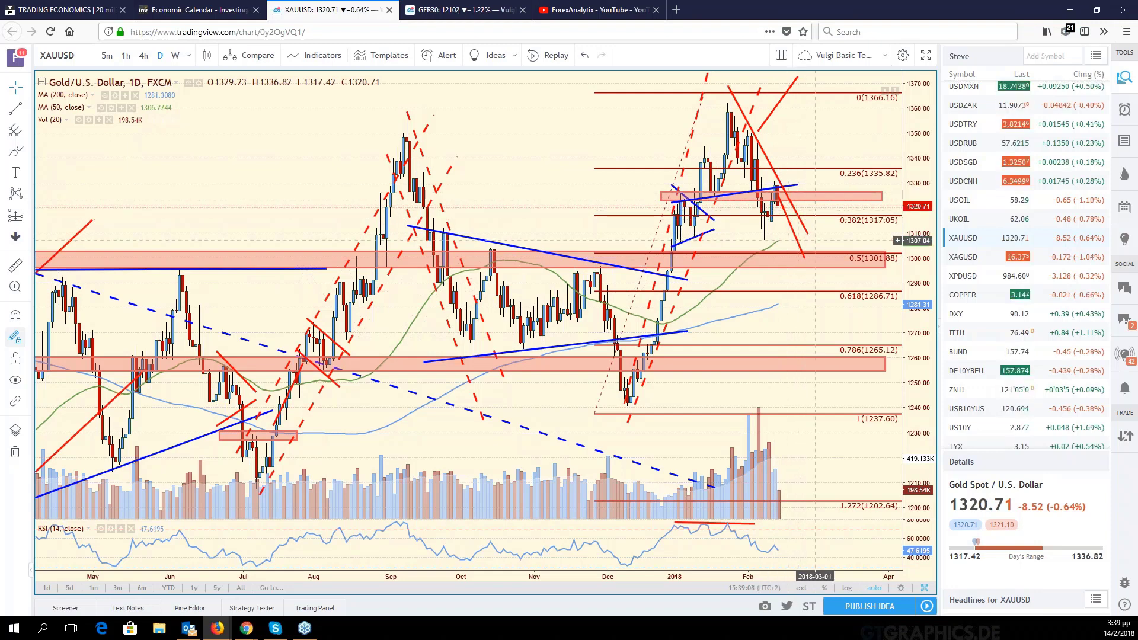
{"action": "left_click_drag", "start_coordinate": [815, 240], "coordinate": [848, 243]}
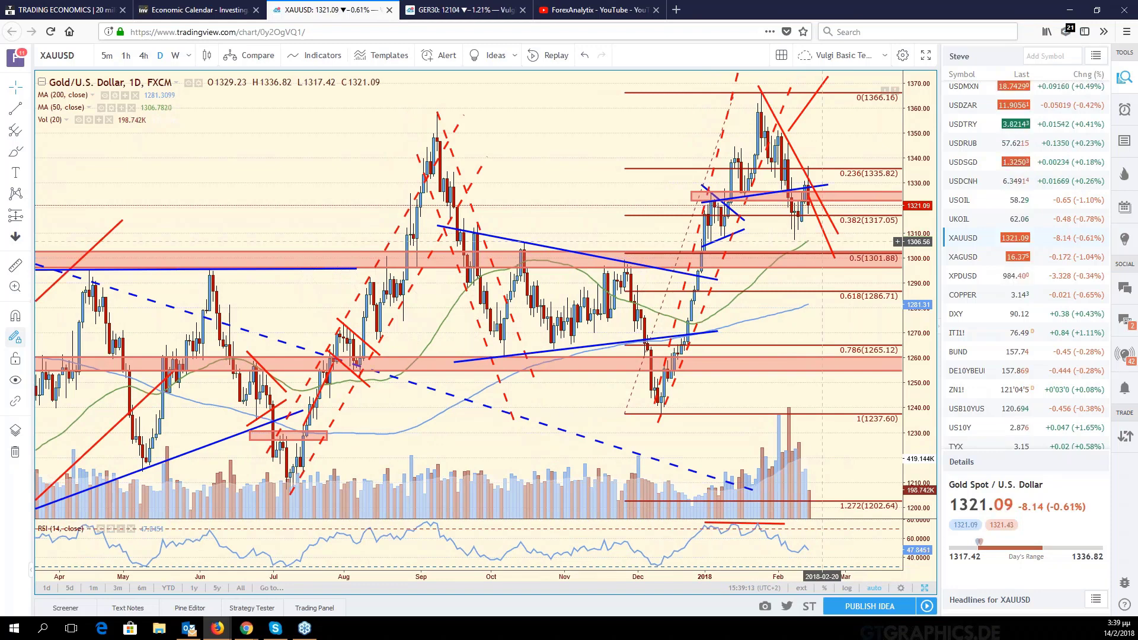
{"action": "left_click", "coordinate": [835, 264]}
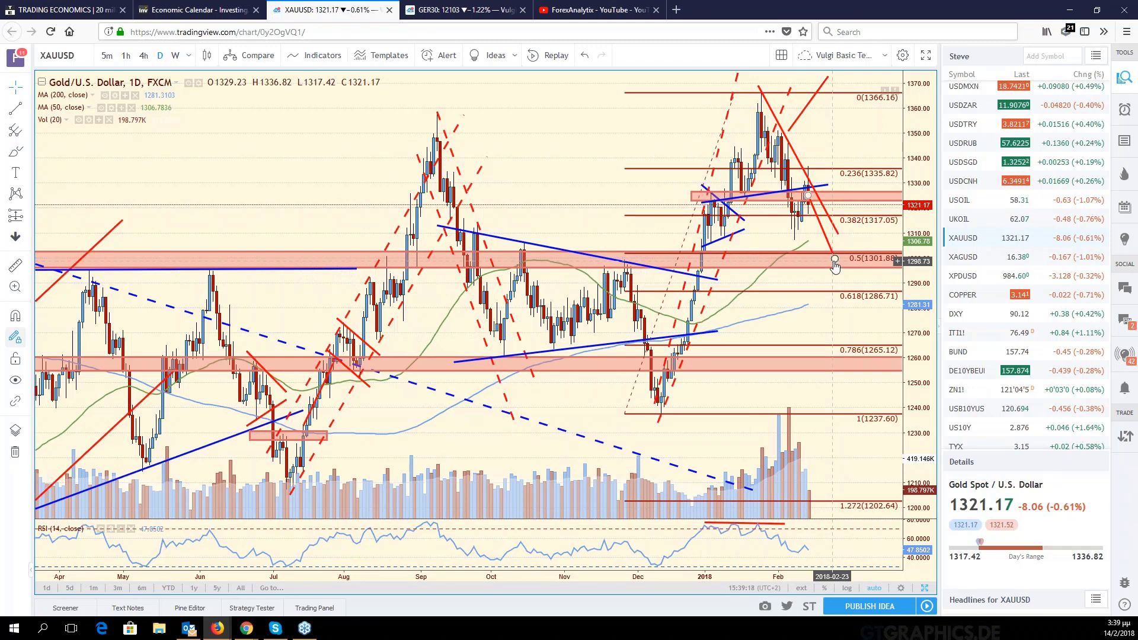
- Switch the full-size chart to Silver, XAGUSD
{"action": "left_click", "coordinate": [83, 54]}
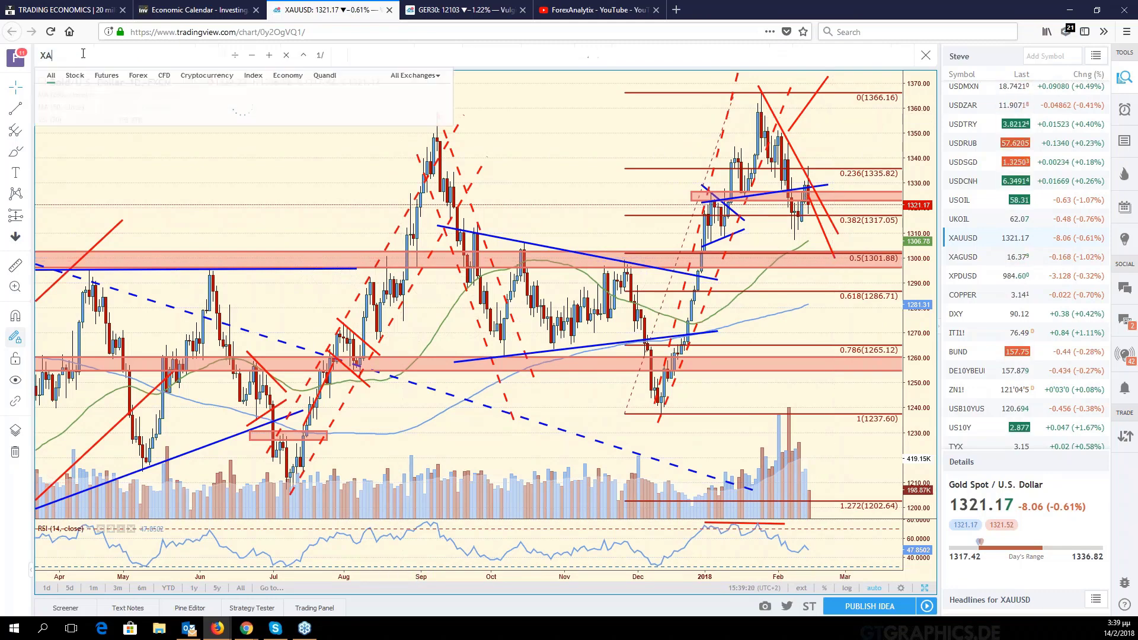
{"action": "type", "text": "XAG"}
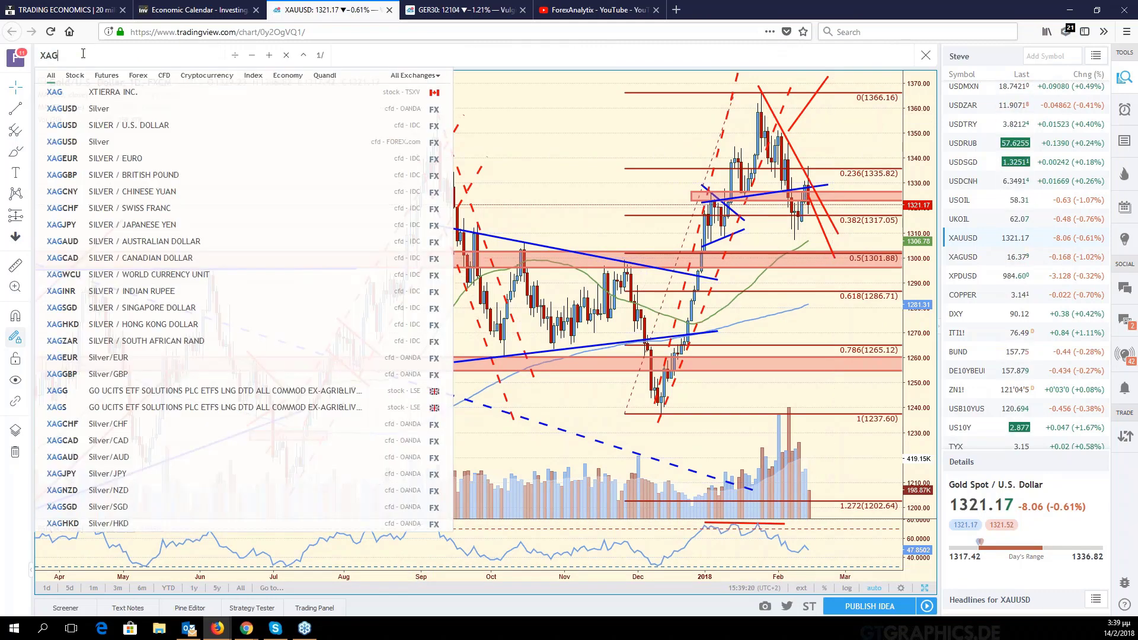
{"action": "key", "text": "Return"}
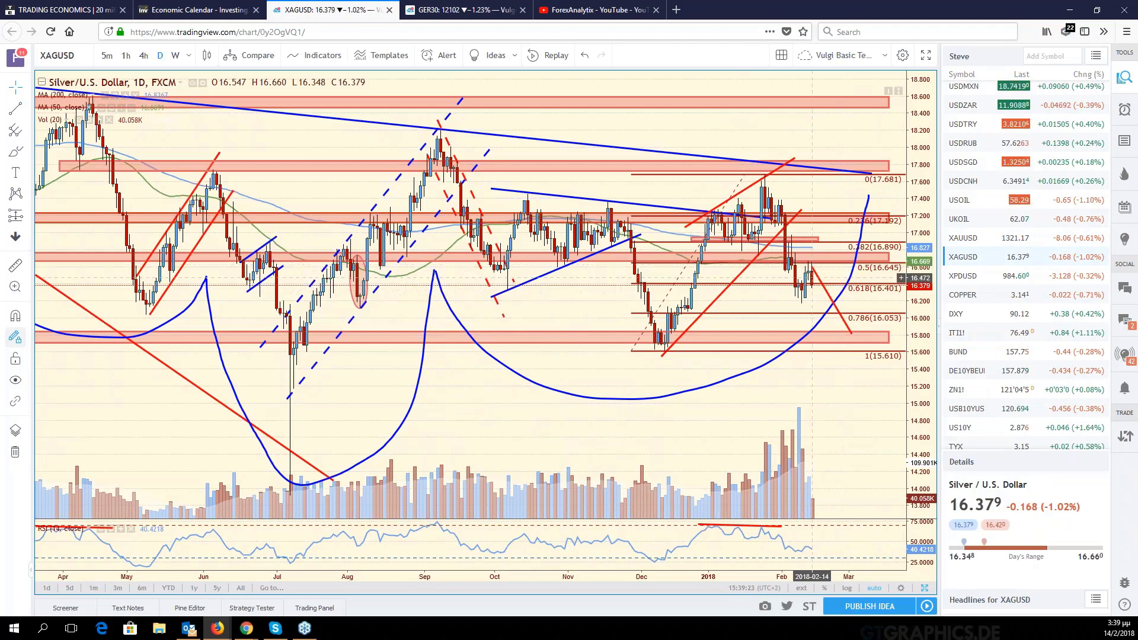
- Inspect silver's red projection line and Fibonacci retracement, pan slightly, and reopen symbol search
{"action": "left_click", "coordinate": [816, 278]}
{"action": "left_click", "coordinate": [817, 272]}
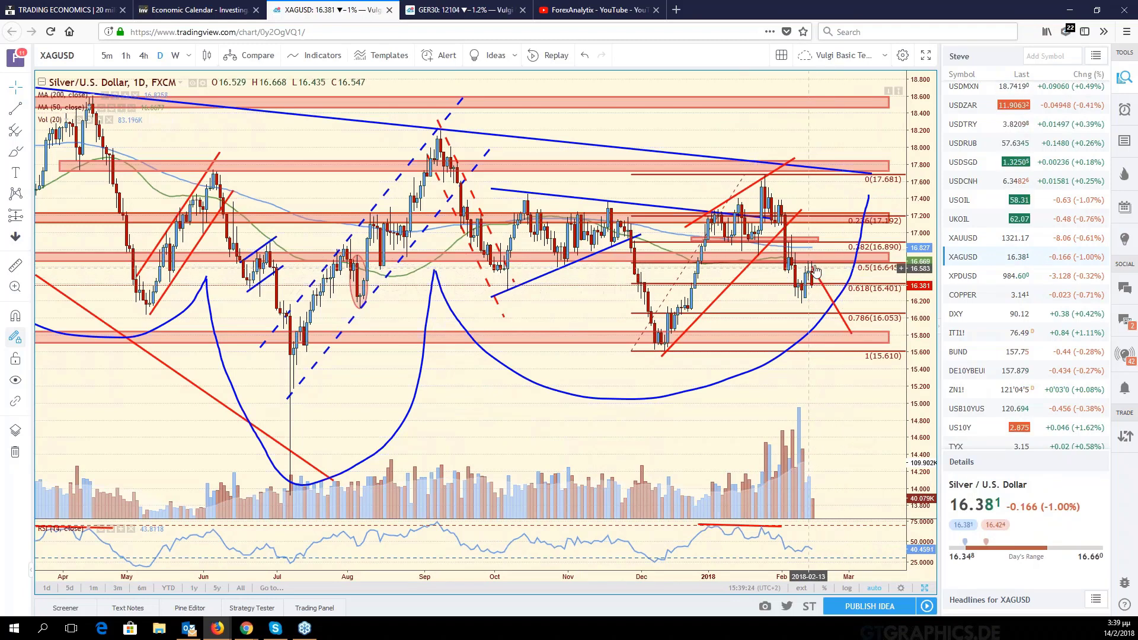
{"action": "left_click", "coordinate": [814, 266]}
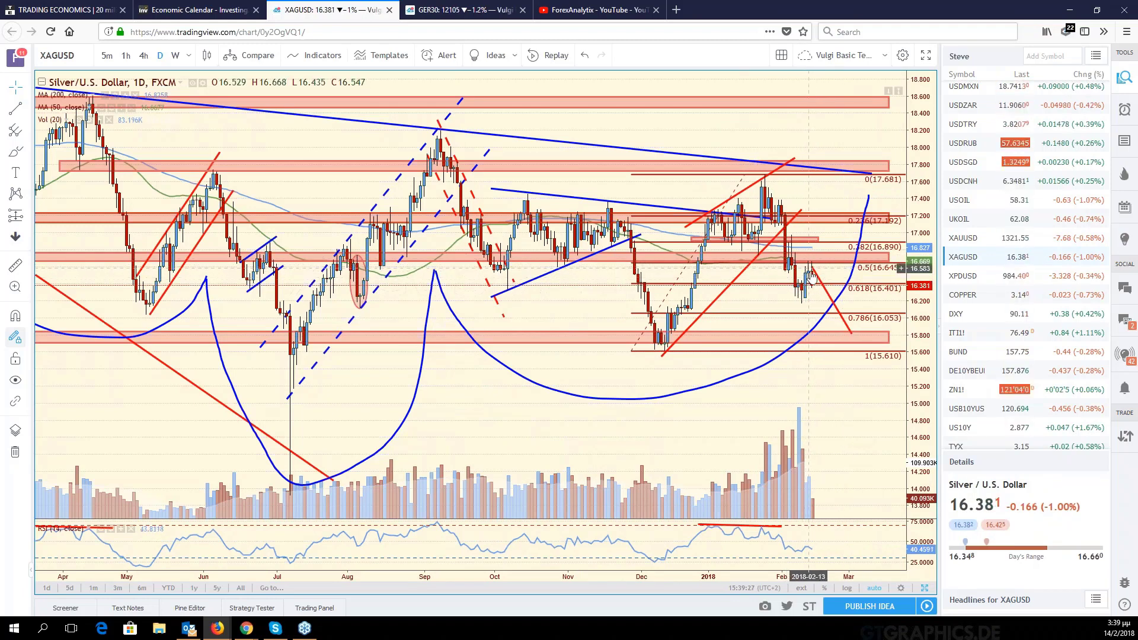
{"action": "left_click", "coordinate": [810, 263]}
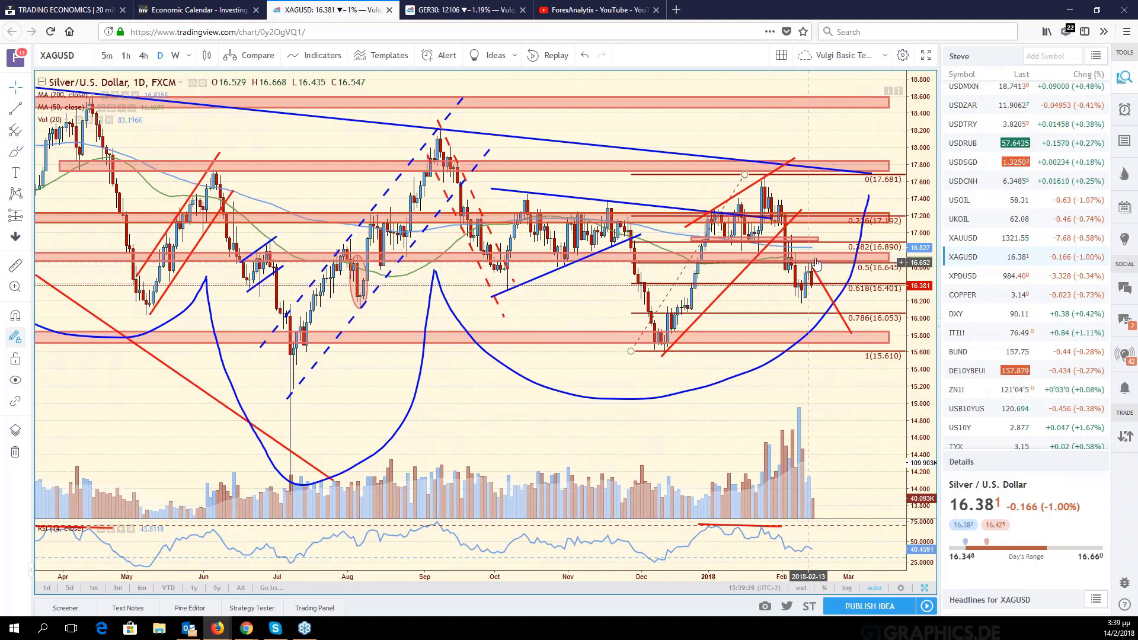
{"action": "left_click", "coordinate": [810, 250]}
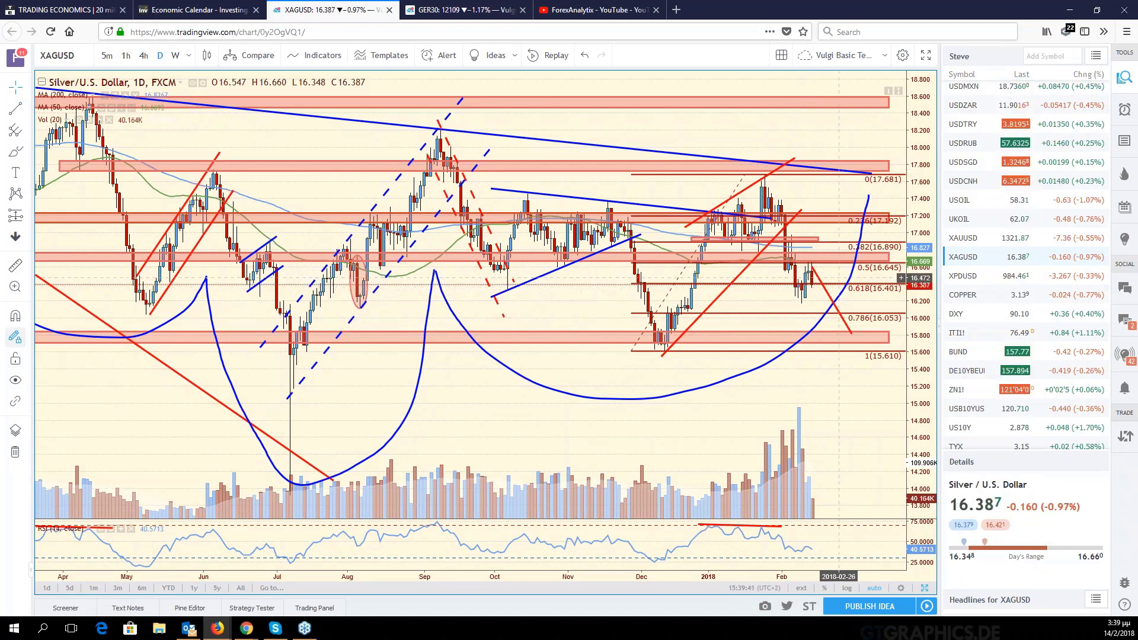
{"action": "left_click_drag", "start_coordinate": [822, 385], "coordinate": [852, 394]}
{"action": "left_click", "coordinate": [57, 55]}
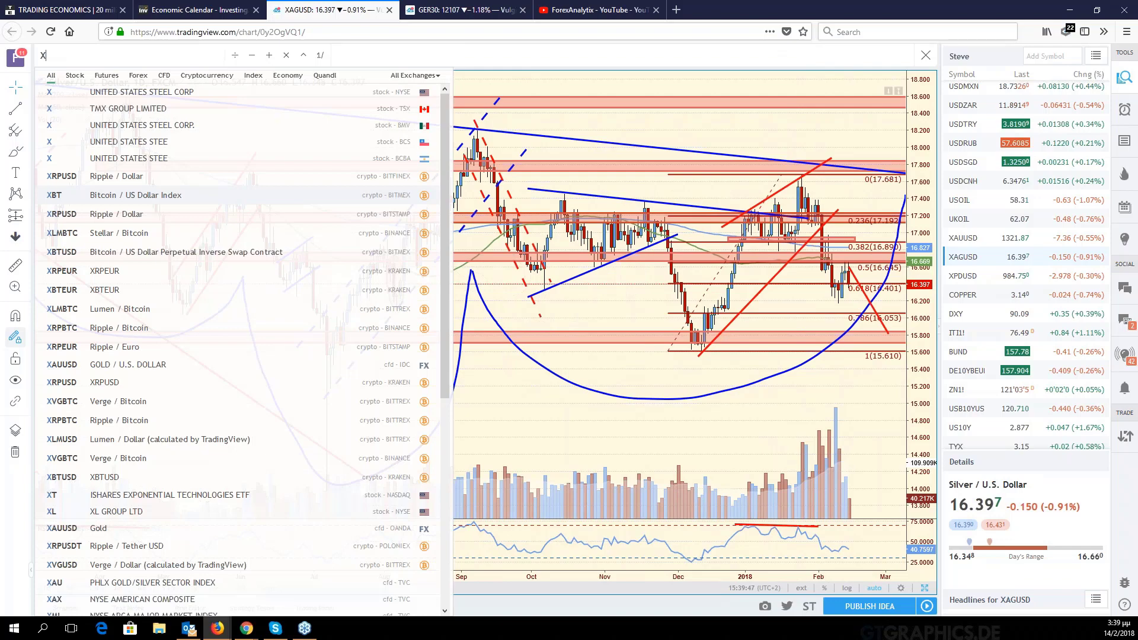
- Load Palladium XPDUSD, inspect its red support zone near 1000 and projection line, then pan right
{"action": "type", "text": "PDUSD"}
{"action": "key", "text": "Return"}
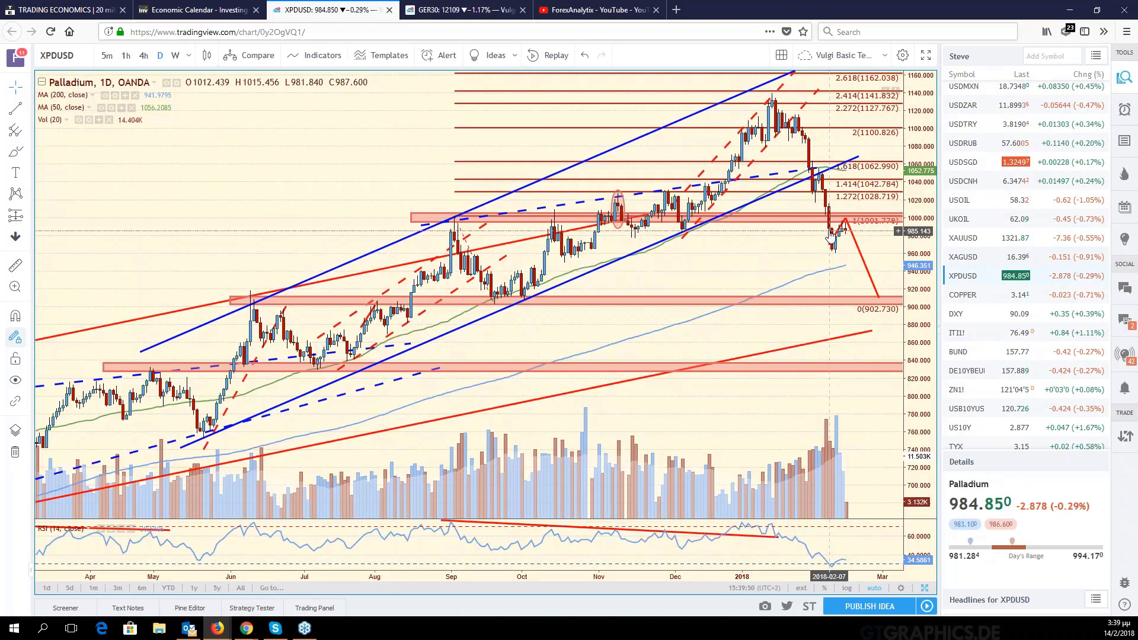
{"action": "left_click", "coordinate": [822, 220]}
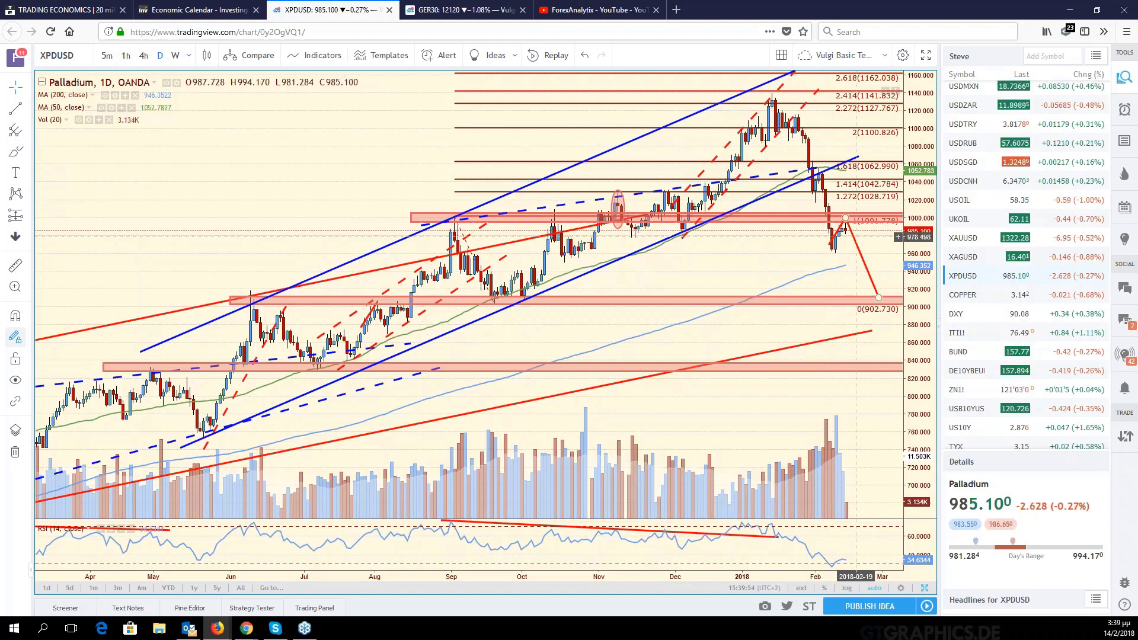
{"action": "left_click", "coordinate": [853, 237]}
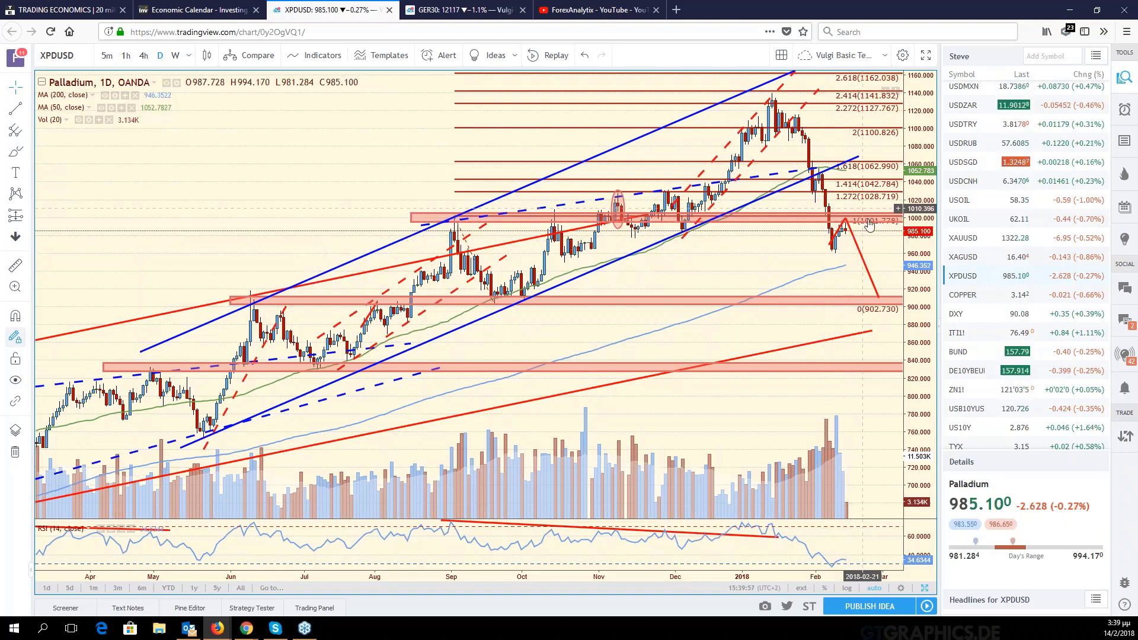
{"action": "left_click", "coordinate": [849, 259]}
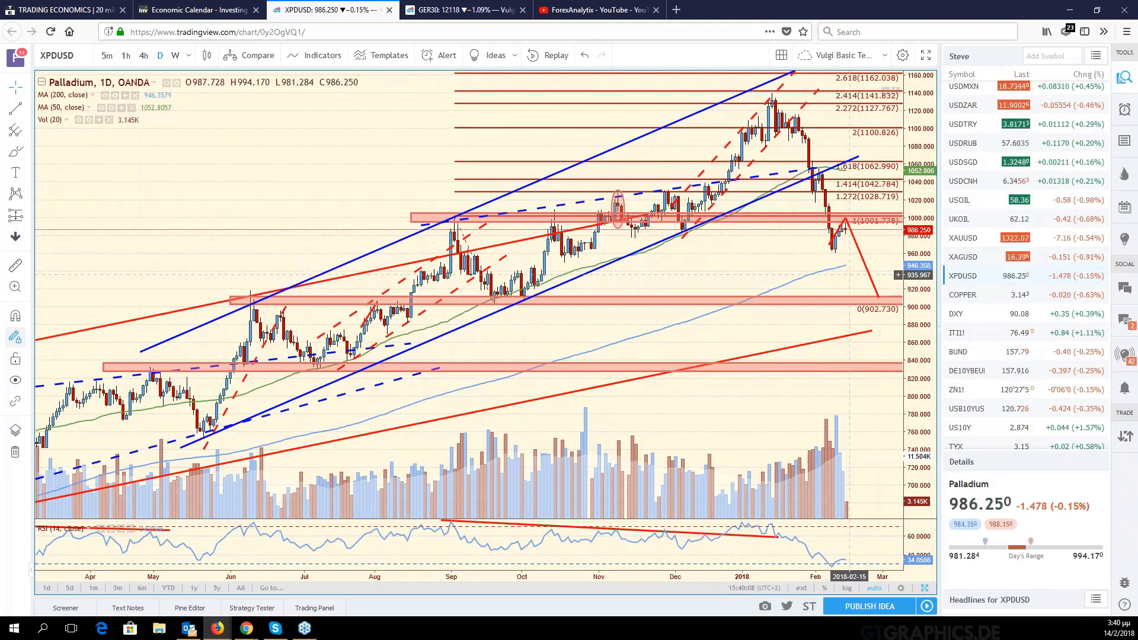
{"action": "left_click_drag", "start_coordinate": [849, 274], "coordinate": [862, 278]}
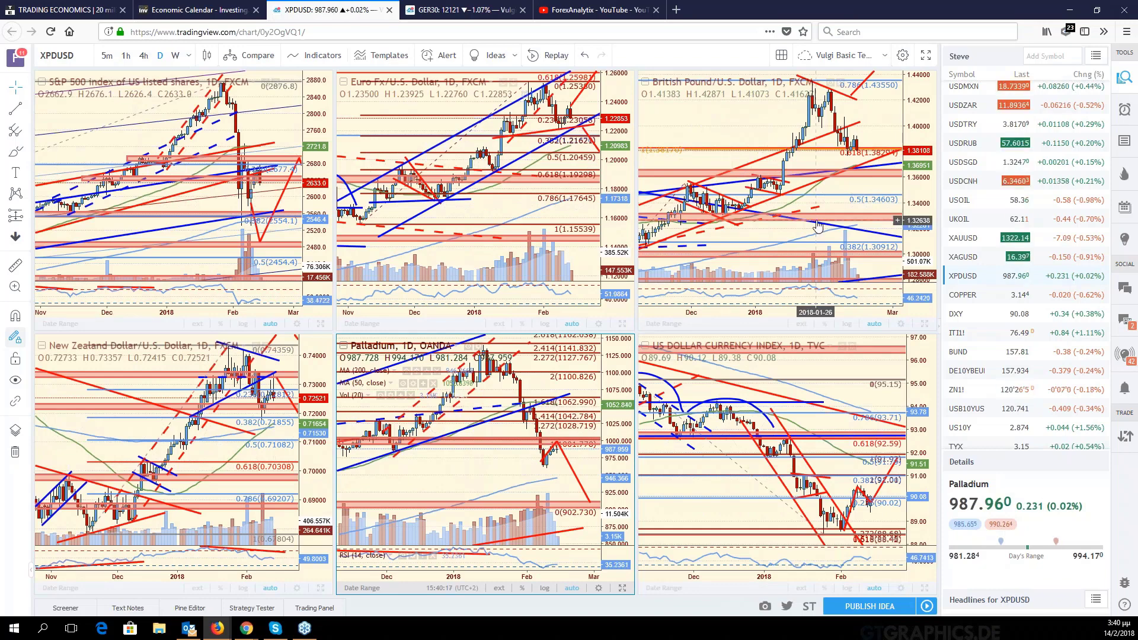
- Select the US10Y pane and maximize it with Alt+Enter
{"action": "scroll", "coordinate": [1025, 267], "scroll_direction": "down", "scroll_amount": 1}
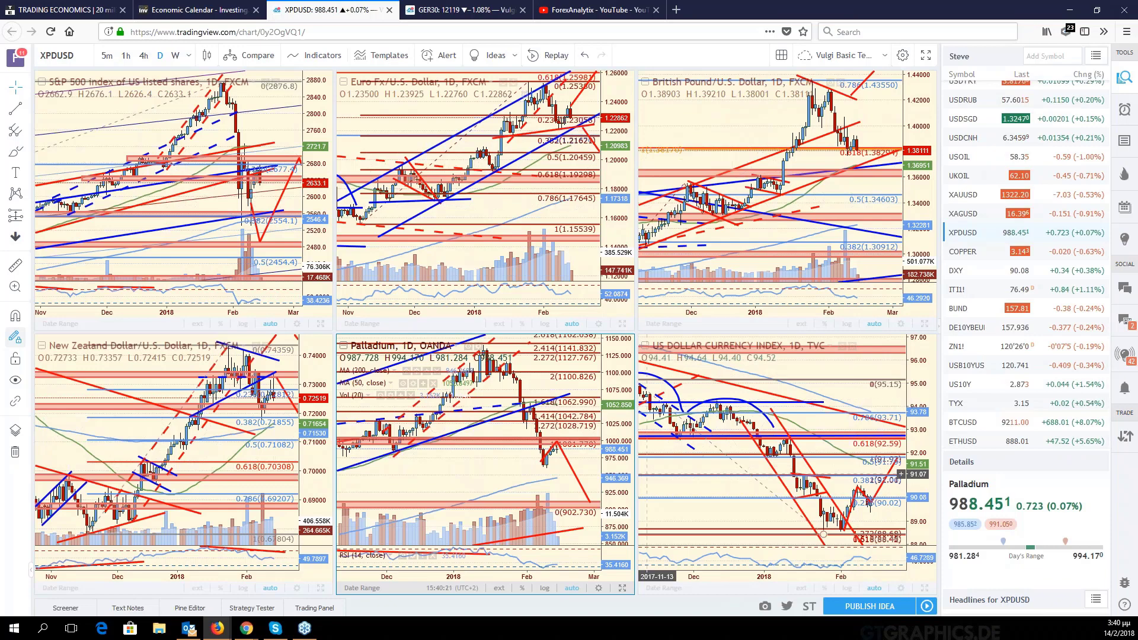
{"action": "left_click", "coordinate": [717, 484]}
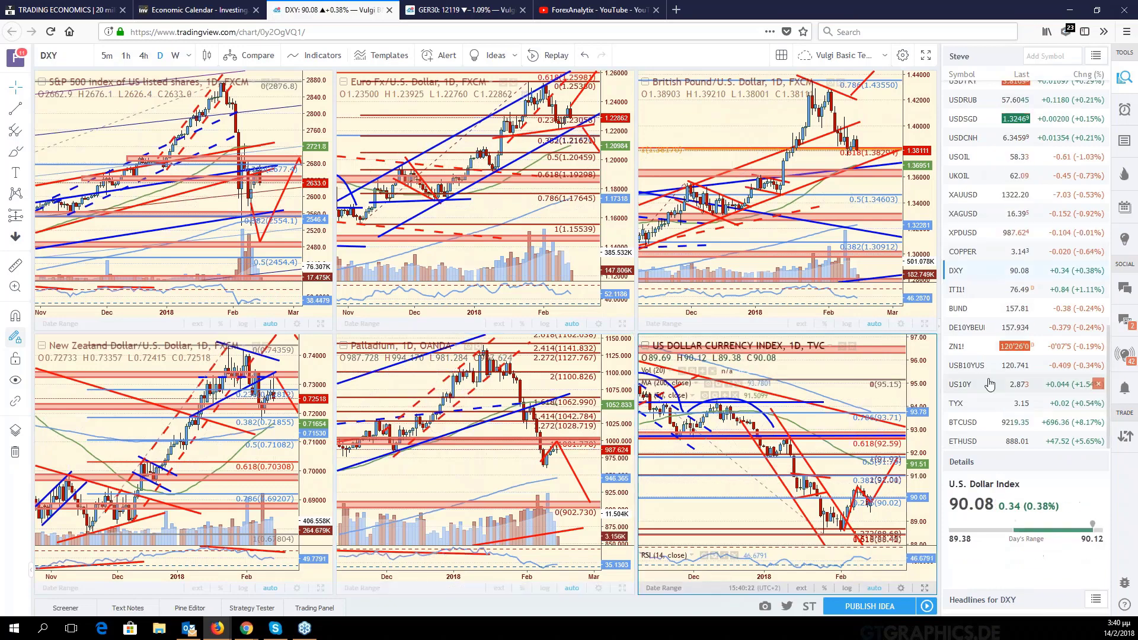
{"action": "left_click", "coordinate": [989, 384]}
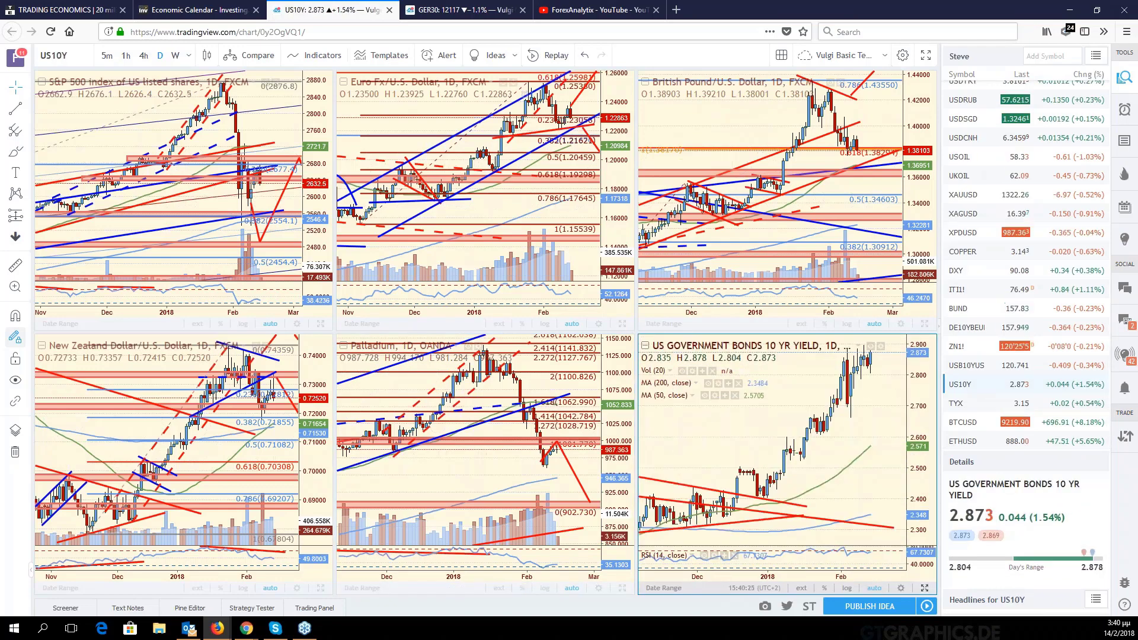
{"action": "key", "text": "alt+Return"}
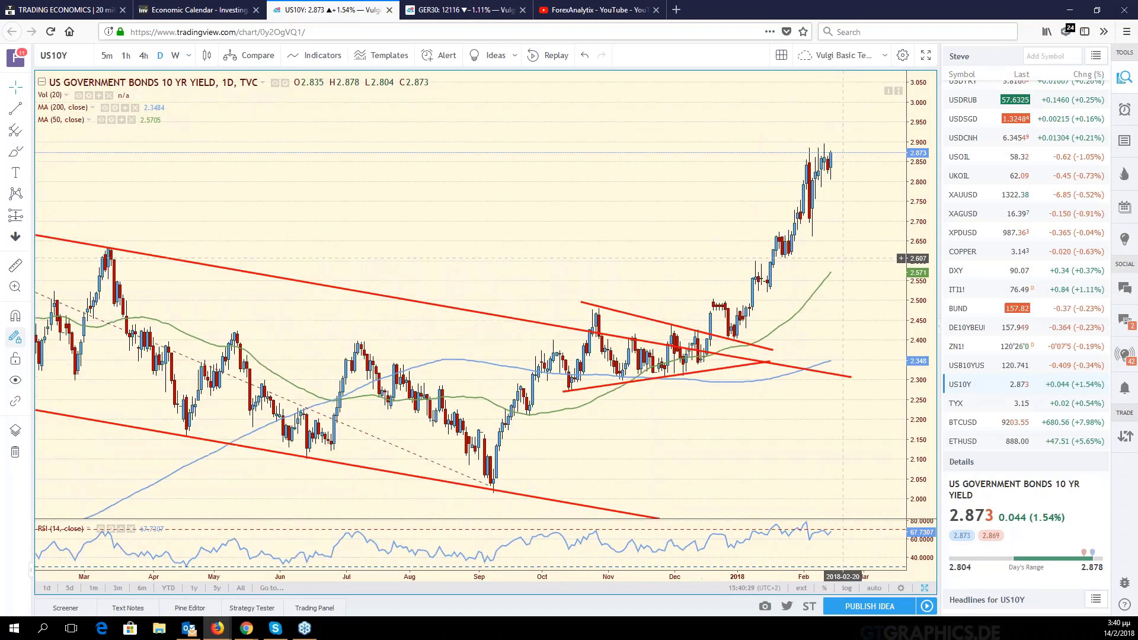
- Draw a trend line across the recent yield highs and a projection line toward 3.0
{"action": "mouse_move", "coordinate": [794, 148]}
{"action": "left_mouse_down"}
{"action": "mouse_move", "coordinate": [848, 148]}
{"action": "mouse_move", "coordinate": [779, 274]}
{"action": "mouse_move", "coordinate": [803, 239]}
{"action": "left_mouse_up"}
{"action": "left_click", "coordinate": [803, 225]}
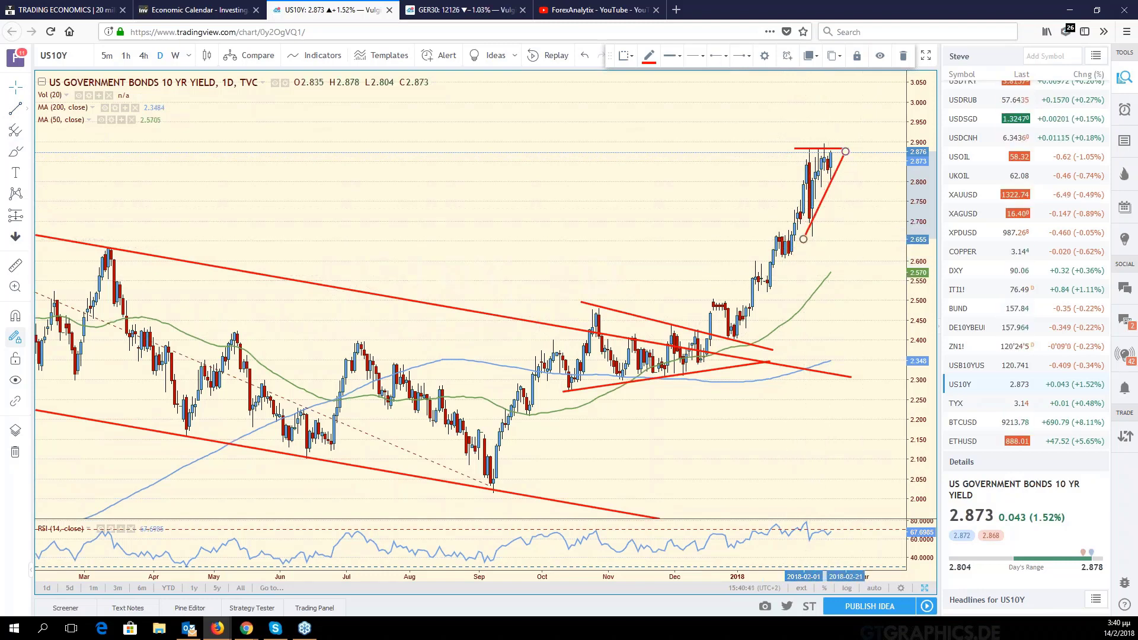
{"action": "left_click_drag", "start_coordinate": [836, 143], "coordinate": [863, 91]}
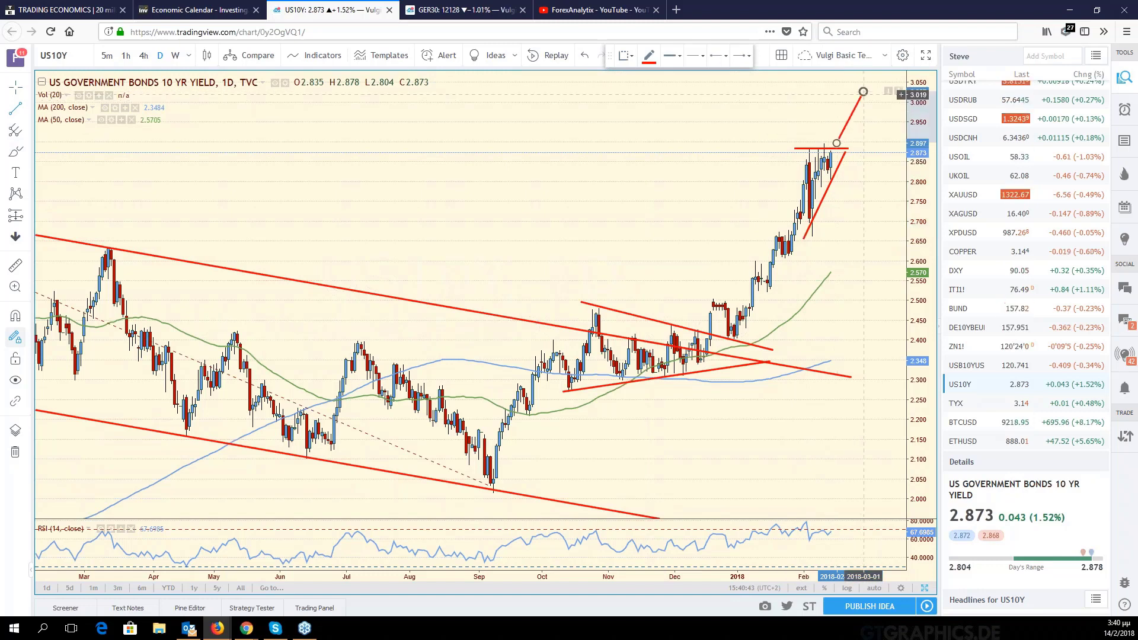
{"action": "left_click", "coordinate": [855, 89]}
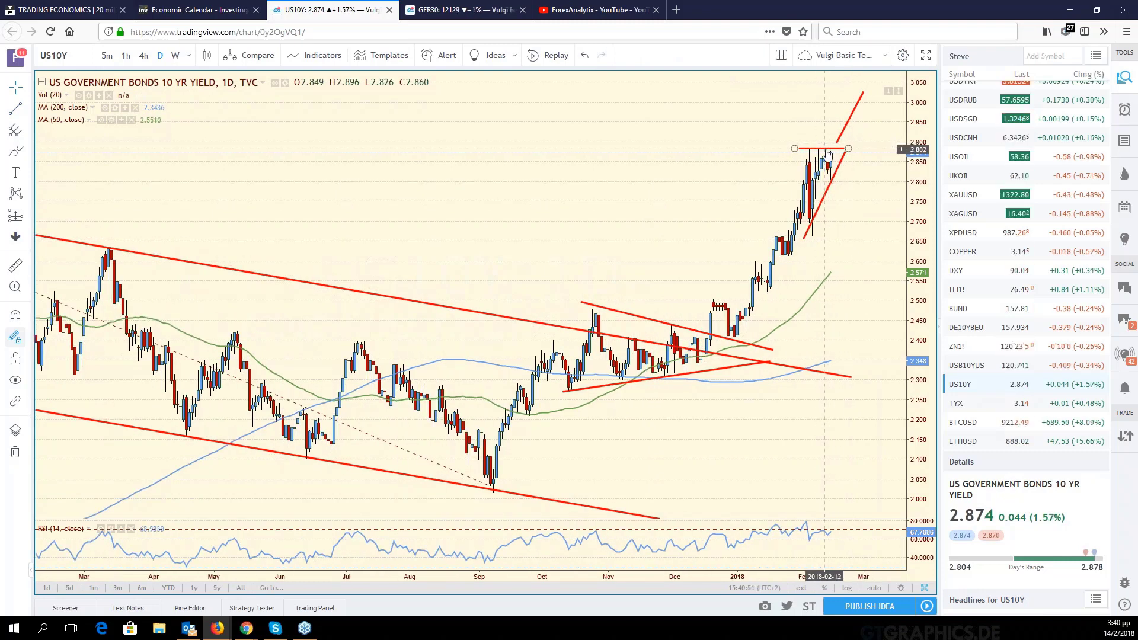
- Realign the top trend line to run nearly flat near 2.89, then auto-scale the price axis
{"action": "mouse_move", "coordinate": [794, 147]}
{"action": "left_mouse_down"}
{"action": "mouse_move", "coordinate": [788, 172]}
{"action": "mouse_move", "coordinate": [776, 171]}
{"action": "left_mouse_up"}
{"action": "left_click_drag", "start_coordinate": [847, 148], "coordinate": [856, 122]}
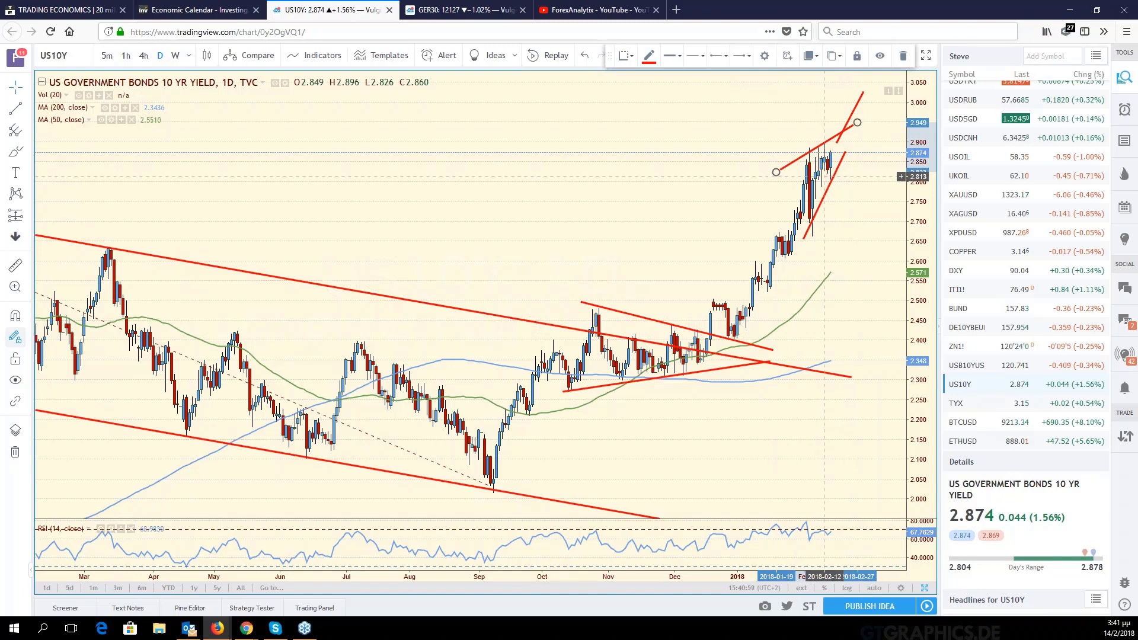
{"action": "left_click_drag", "start_coordinate": [778, 172], "coordinate": [788, 152]}
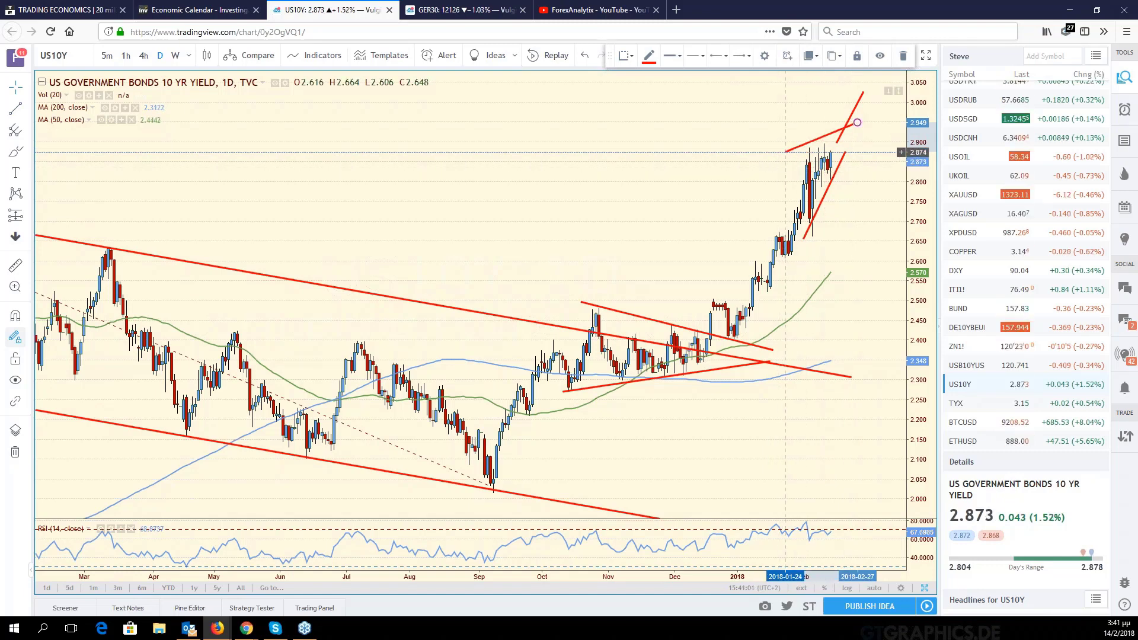
{"action": "left_click_drag", "start_coordinate": [857, 122], "coordinate": [849, 145]}
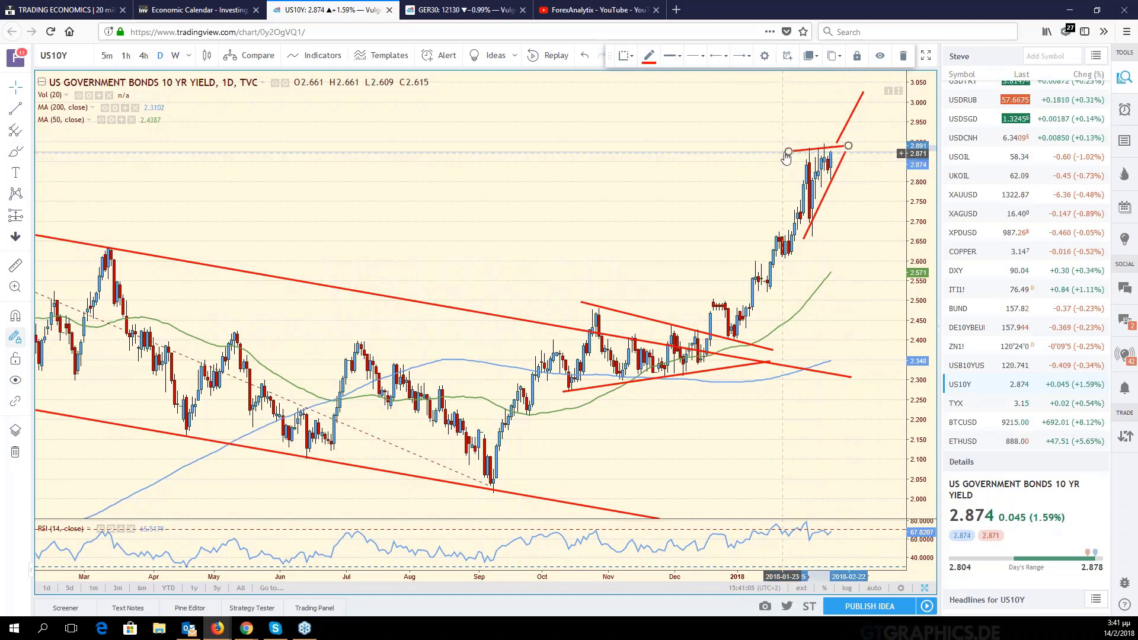
{"action": "left_click_drag", "start_coordinate": [788, 151], "coordinate": [785, 150]}
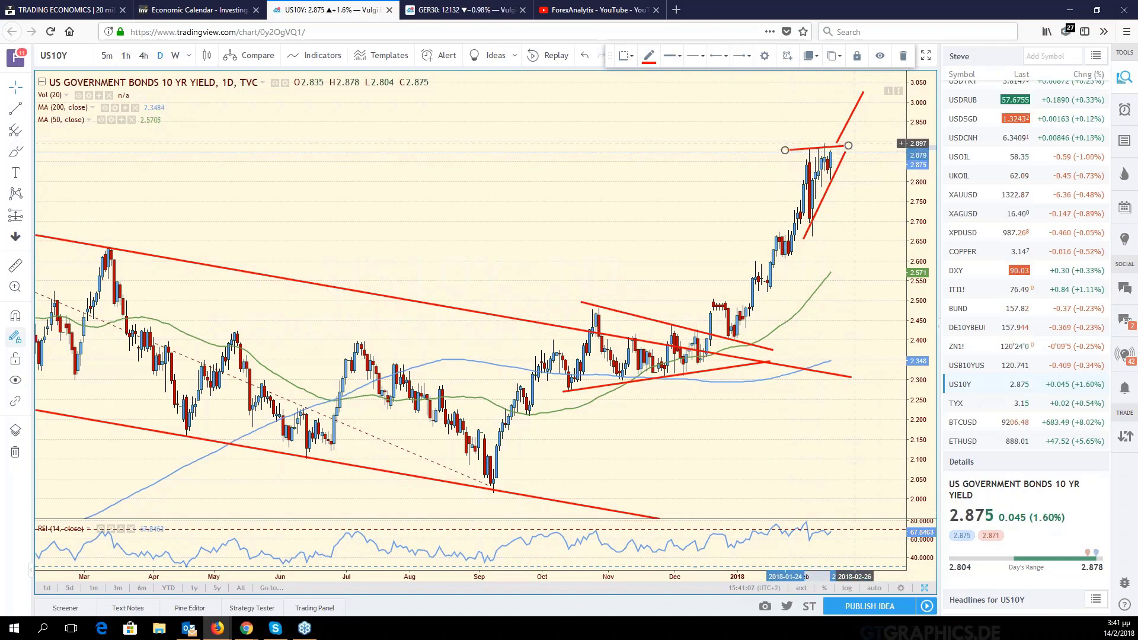
{"action": "left_click", "coordinate": [848, 133]}
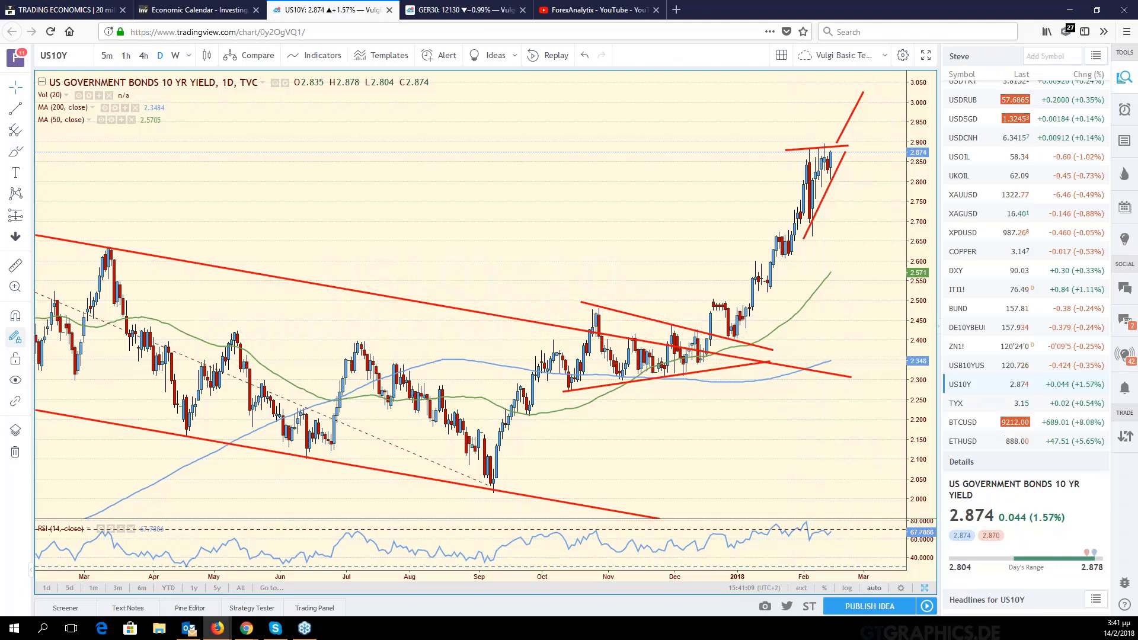
{"action": "left_click", "coordinate": [874, 587]}
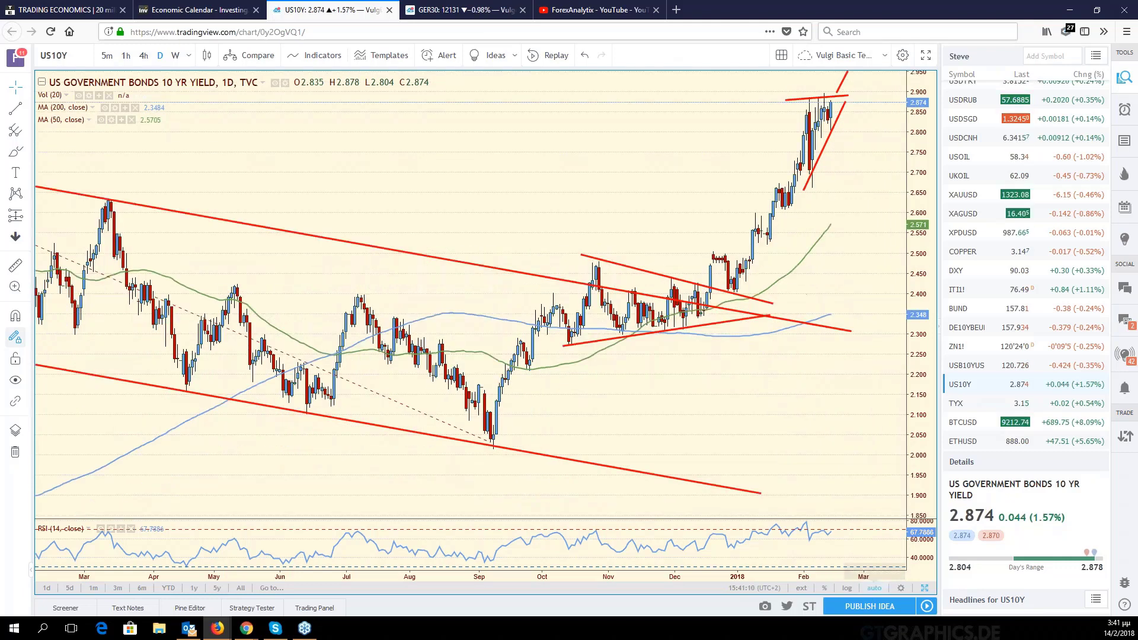
{"action": "left_click_drag", "start_coordinate": [819, 461], "coordinate": [849, 461]}
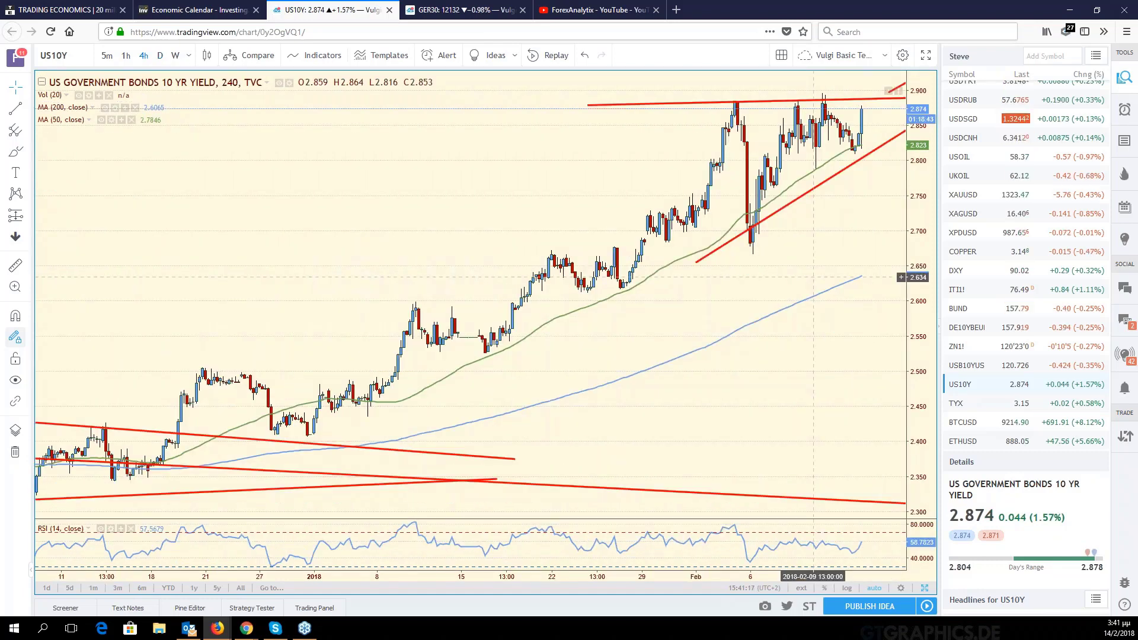
{"action": "left_click_drag", "start_coordinate": [813, 276], "coordinate": [771, 285]}
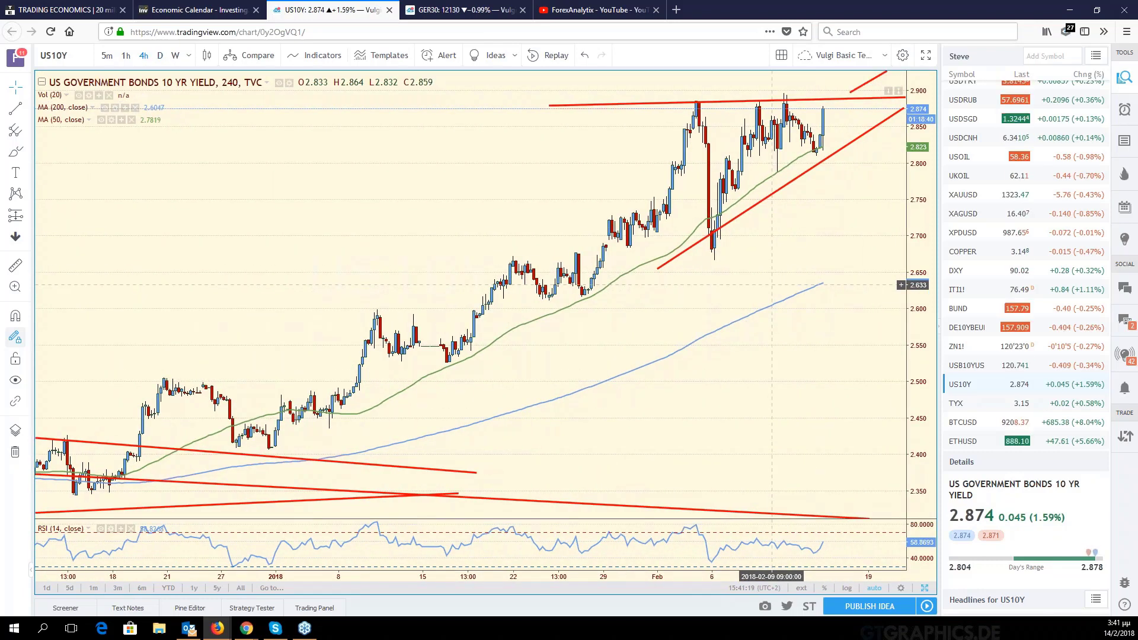
{"action": "left_click", "coordinate": [160, 57]}
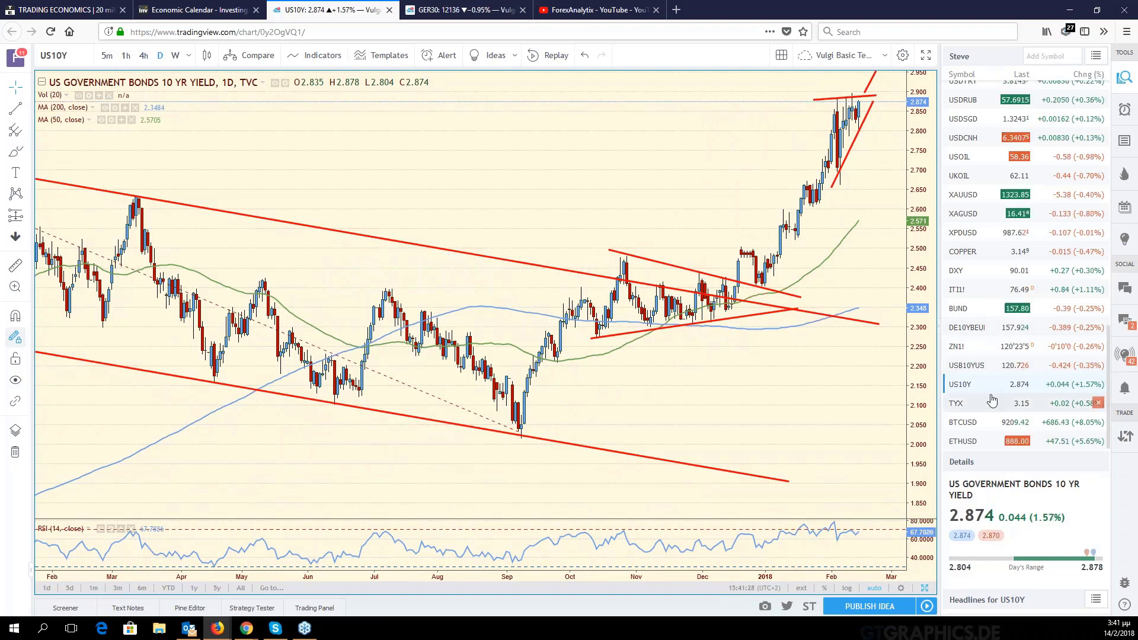
{"action": "scroll", "coordinate": [992, 401], "scroll_direction": "up", "scroll_amount": 6}
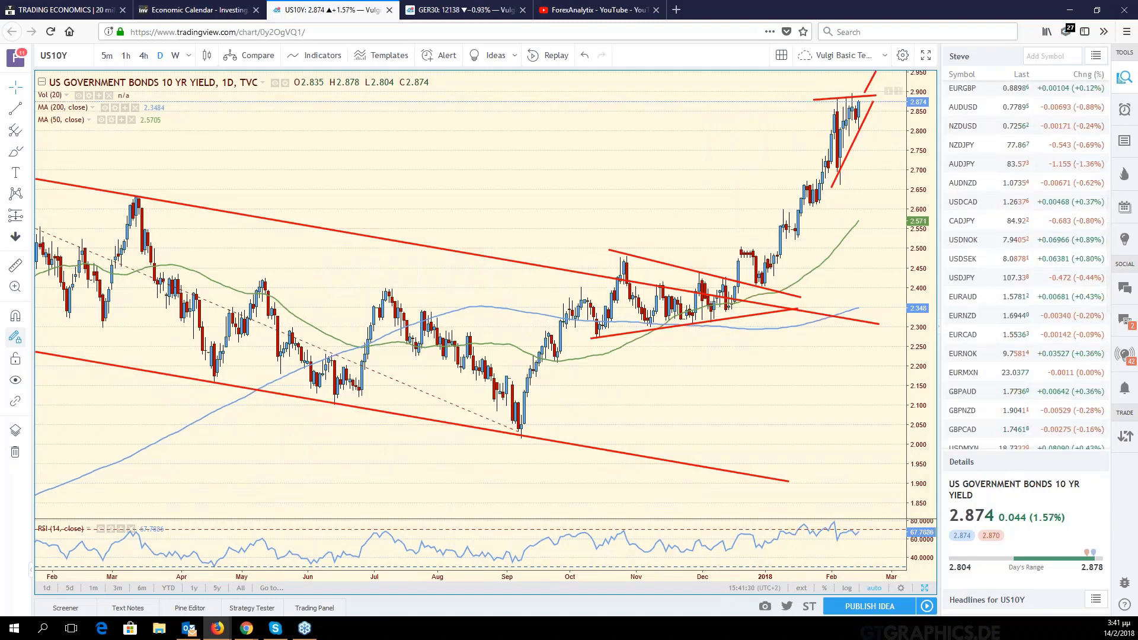
- Load USDJPY and compress its price scale to show more Fibonacci levels
{"action": "left_click", "coordinate": [72, 55]}
{"action": "type", "text": "USDJ"}
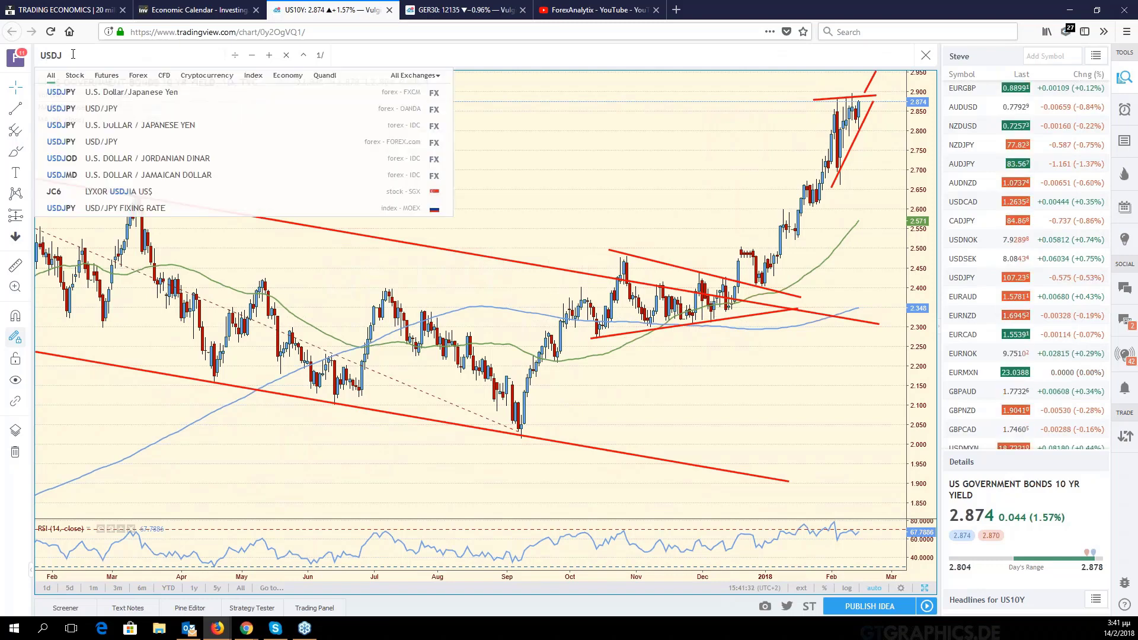
{"action": "type", "text": "PY"}
{"action": "key", "text": "Return"}
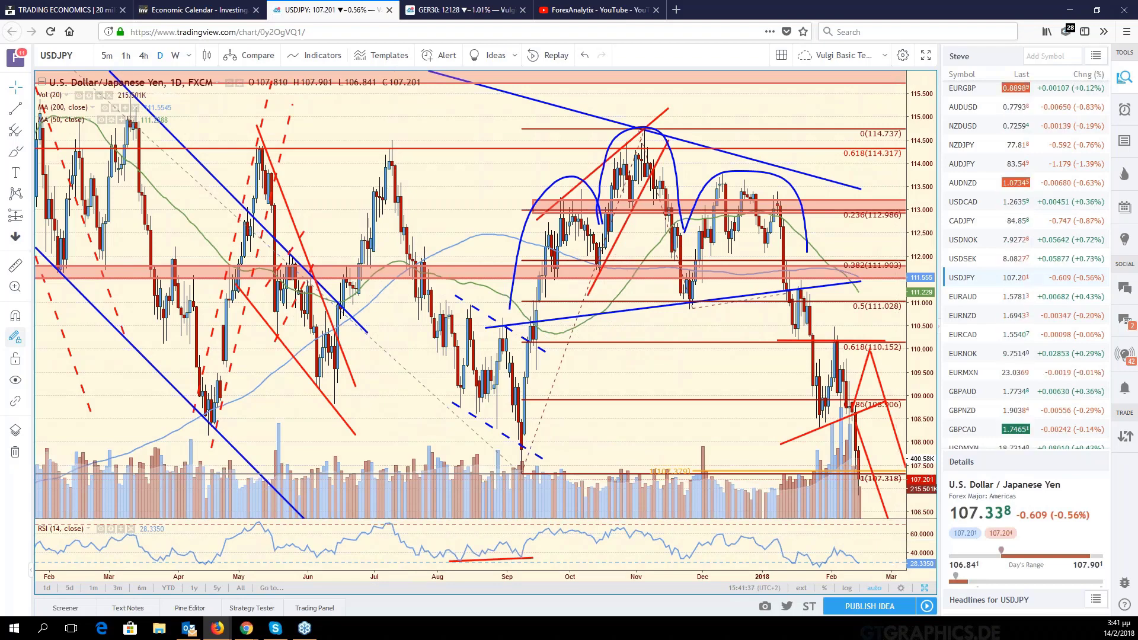
{"action": "left_click_drag", "start_coordinate": [922, 454], "coordinate": [774, 434]}
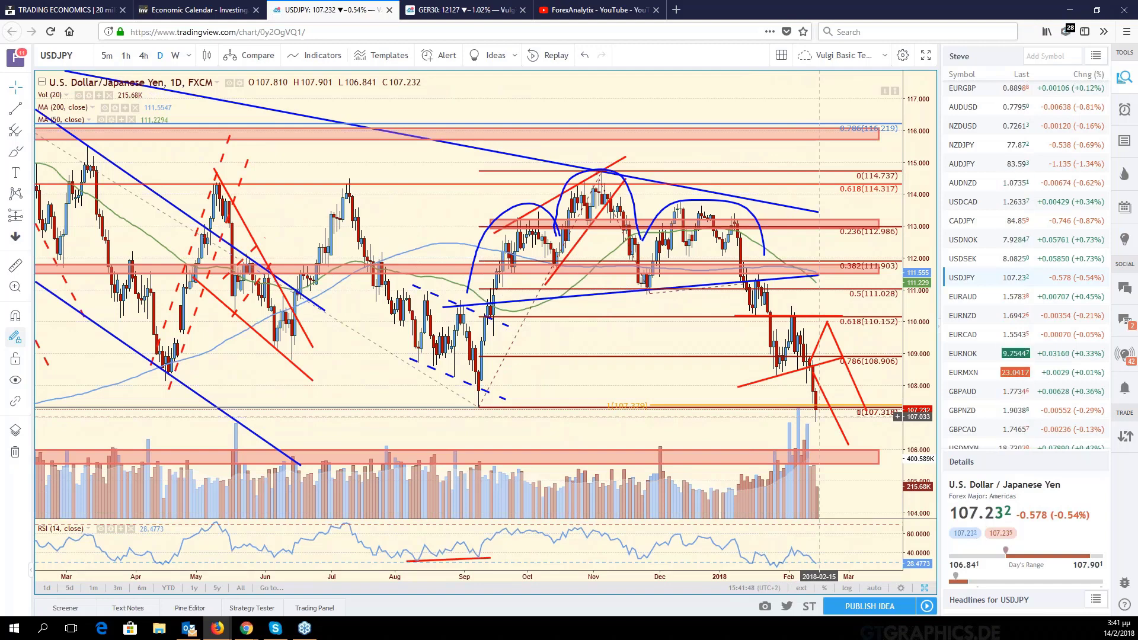
- Restore the six-chart grid, then maximize the S&P 500 pane
{"action": "left_click", "coordinate": [925, 589]}
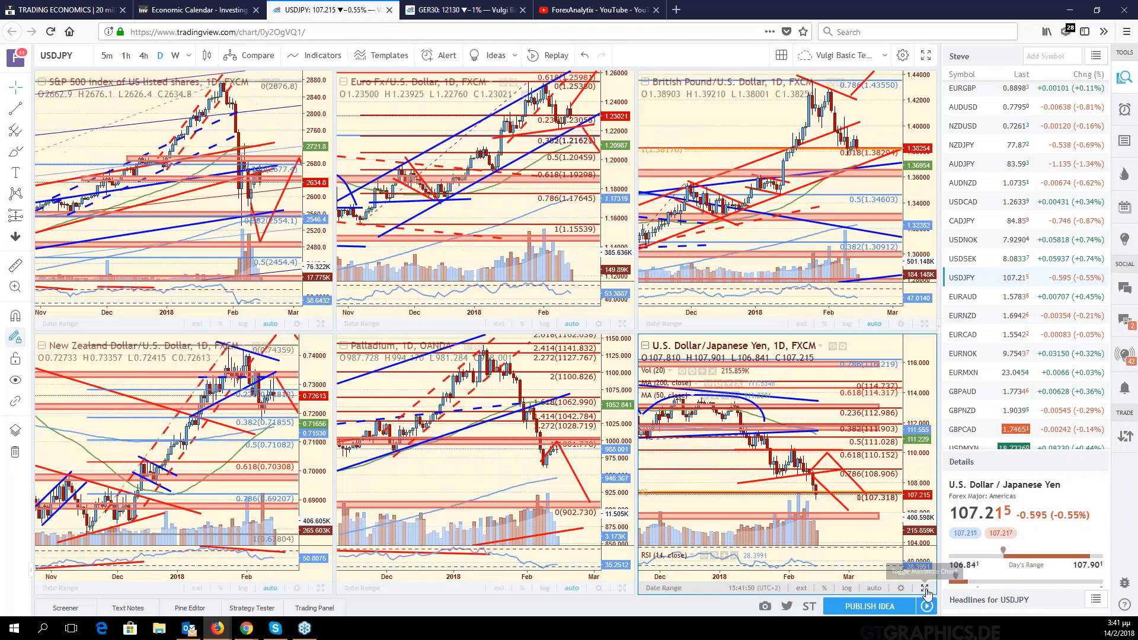
{"action": "left_click", "coordinate": [319, 326]}
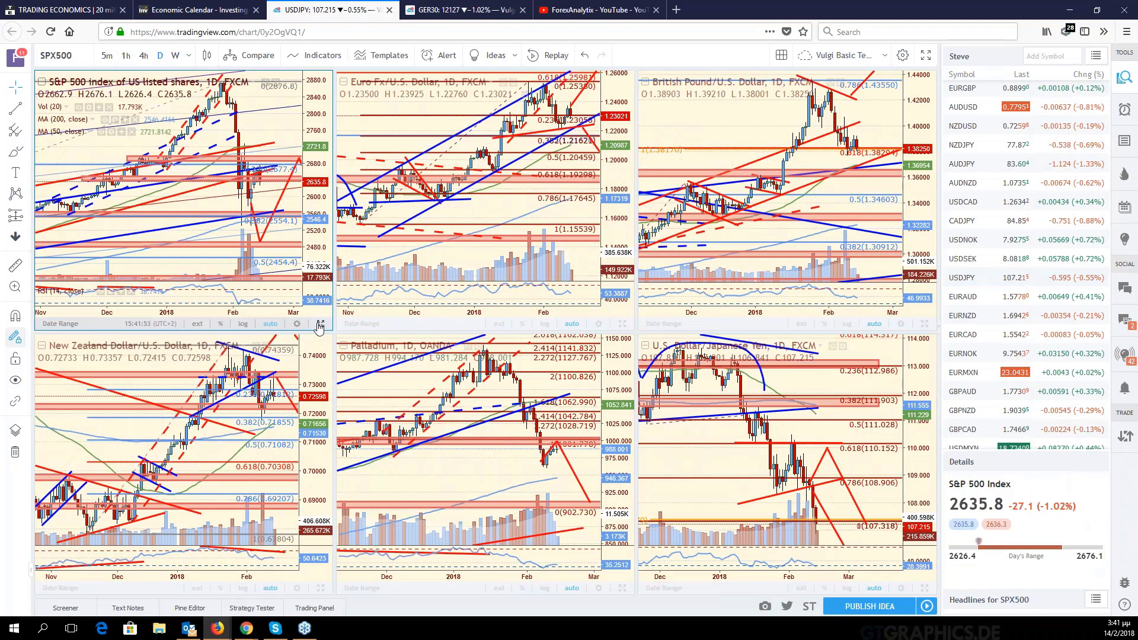
{"action": "left_click", "coordinate": [319, 325]}
{"action": "scroll", "coordinate": [983, 253], "scroll_direction": "up", "scroll_amount": 5}
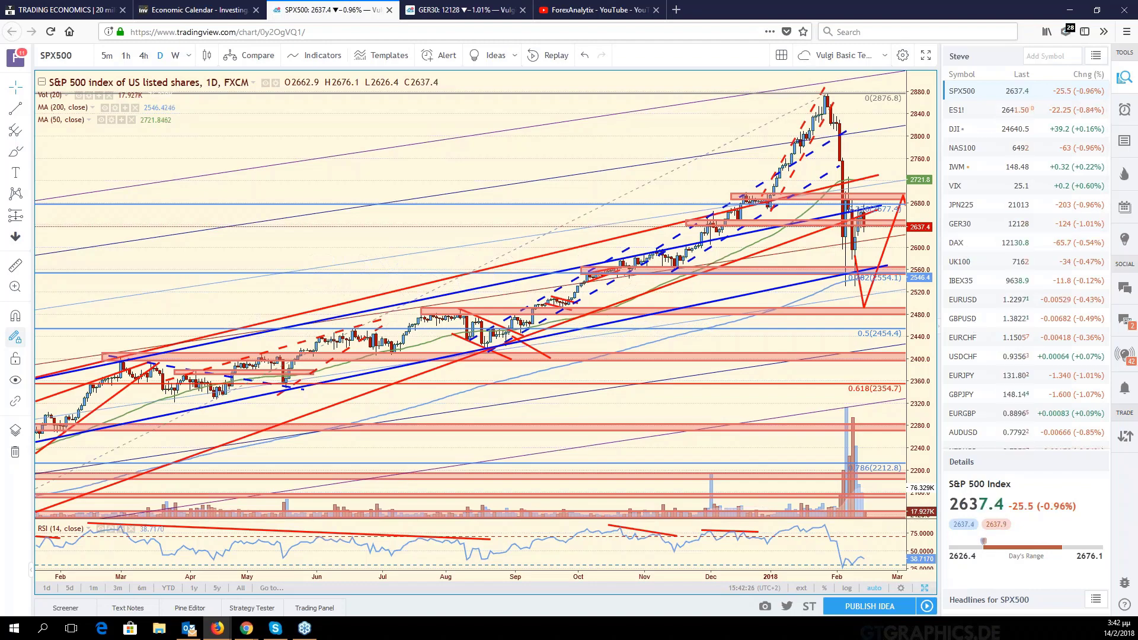
- Toggle off Maximize Chart so the S&P 500 returns to its pane in the six-chart grid
{"action": "left_click", "coordinate": [924, 587]}
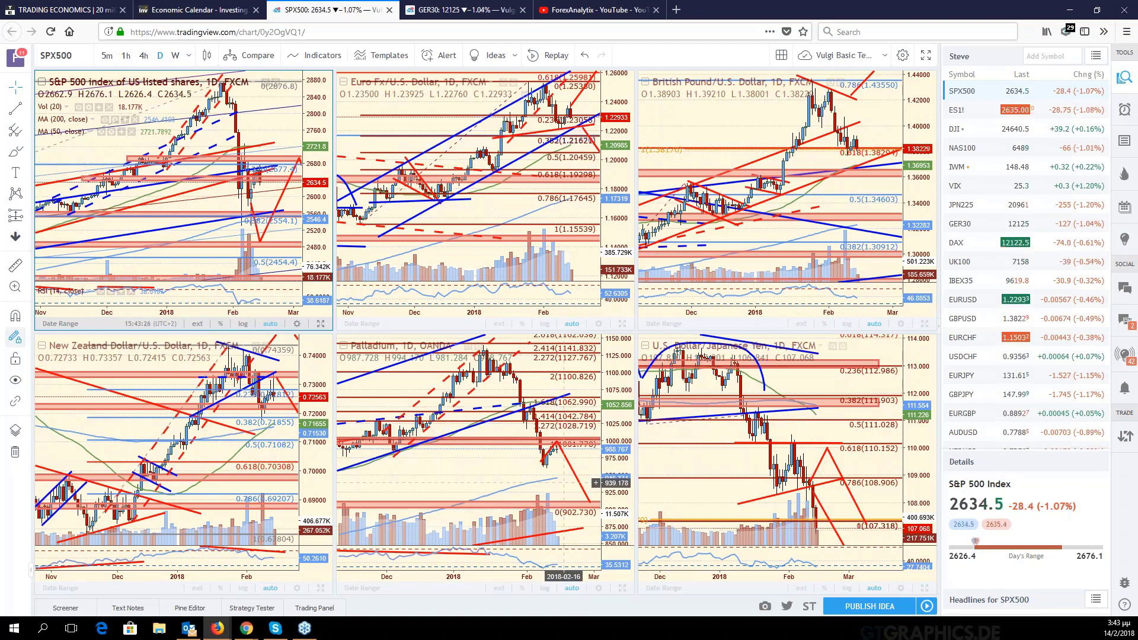
- Briefly maximize the Palladium chart, restore the grid, and select the GBP/USD pane
{"action": "left_click", "coordinate": [595, 482]}
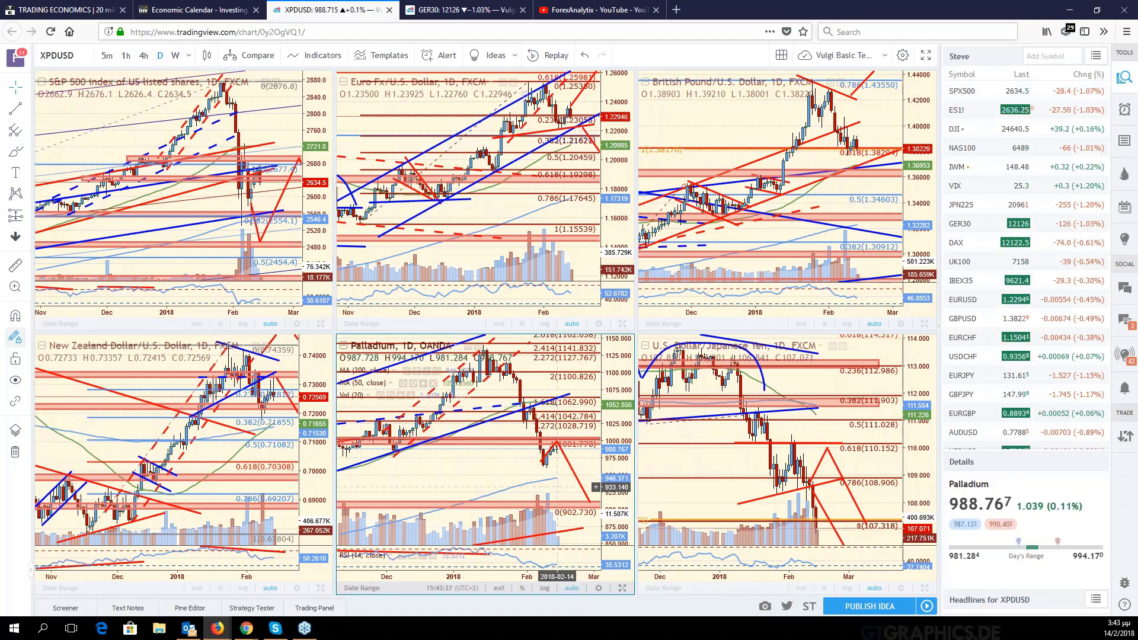
{"action": "left_click", "coordinate": [623, 587]}
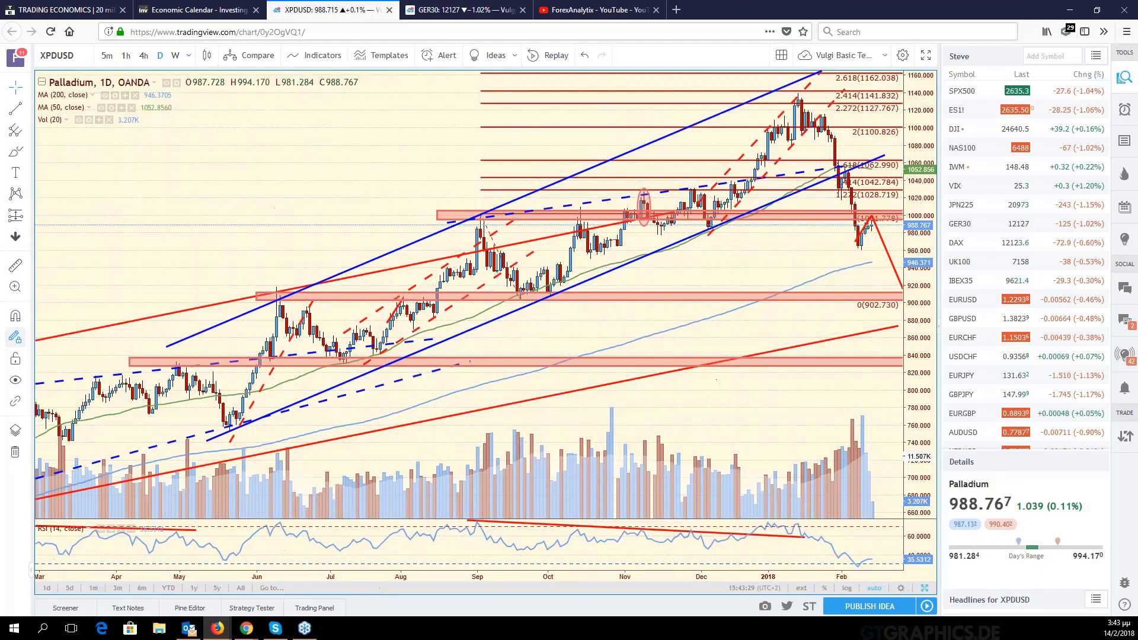
{"action": "left_click", "coordinate": [925, 587]}
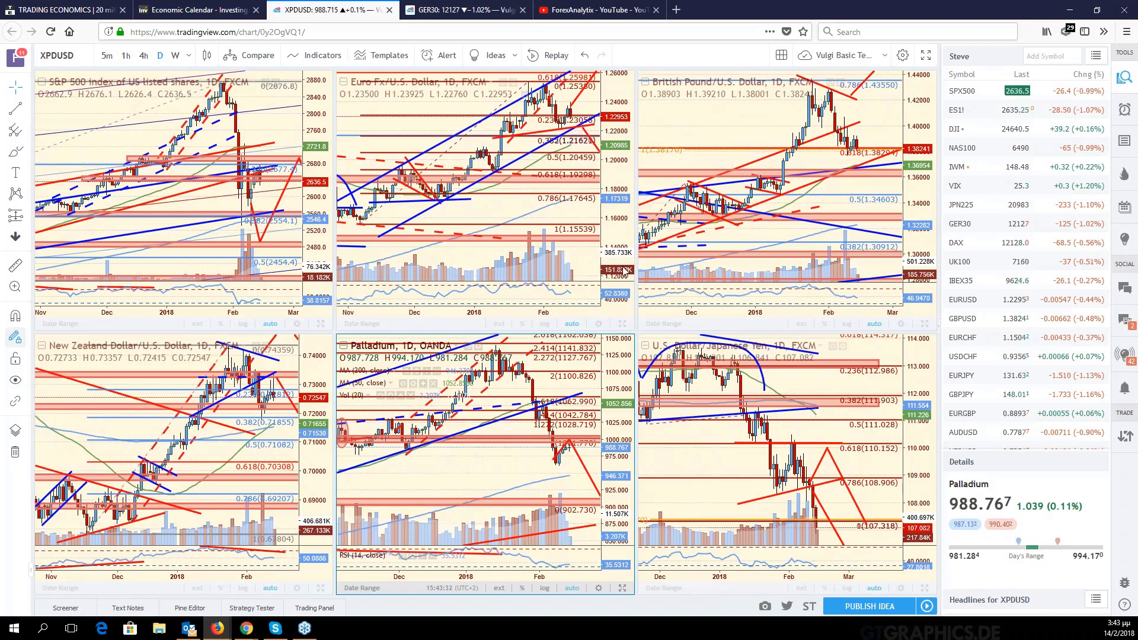
{"action": "left_click", "coordinate": [879, 137]}
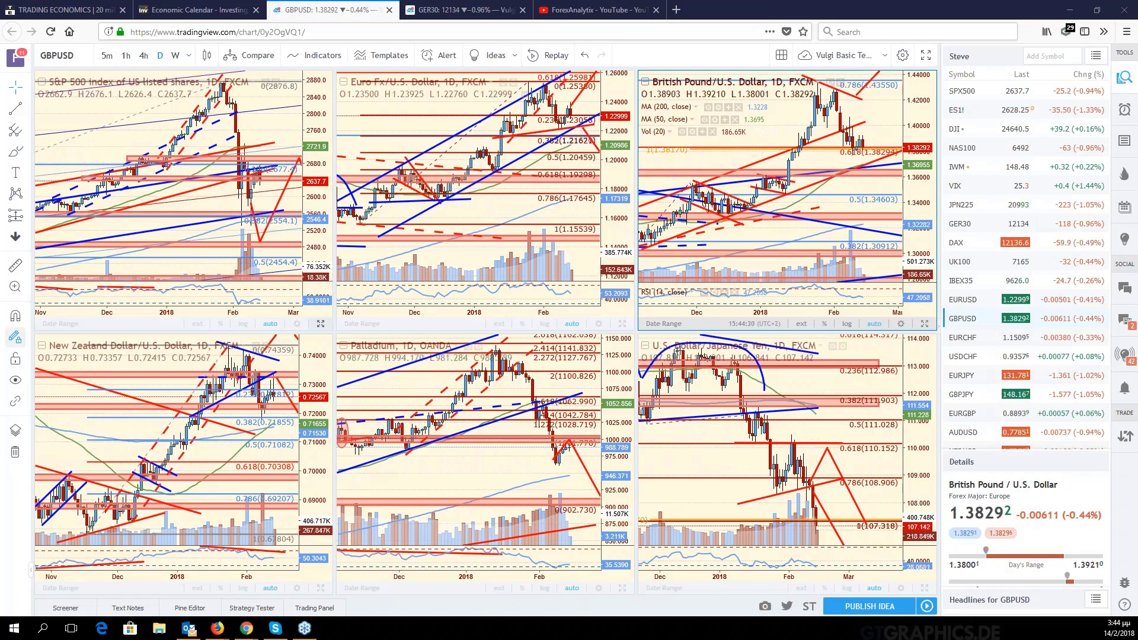
- Expand the S&P 500 daily pane to full size, then restore the six-chart grid
{"action": "left_click", "coordinate": [319, 323]}
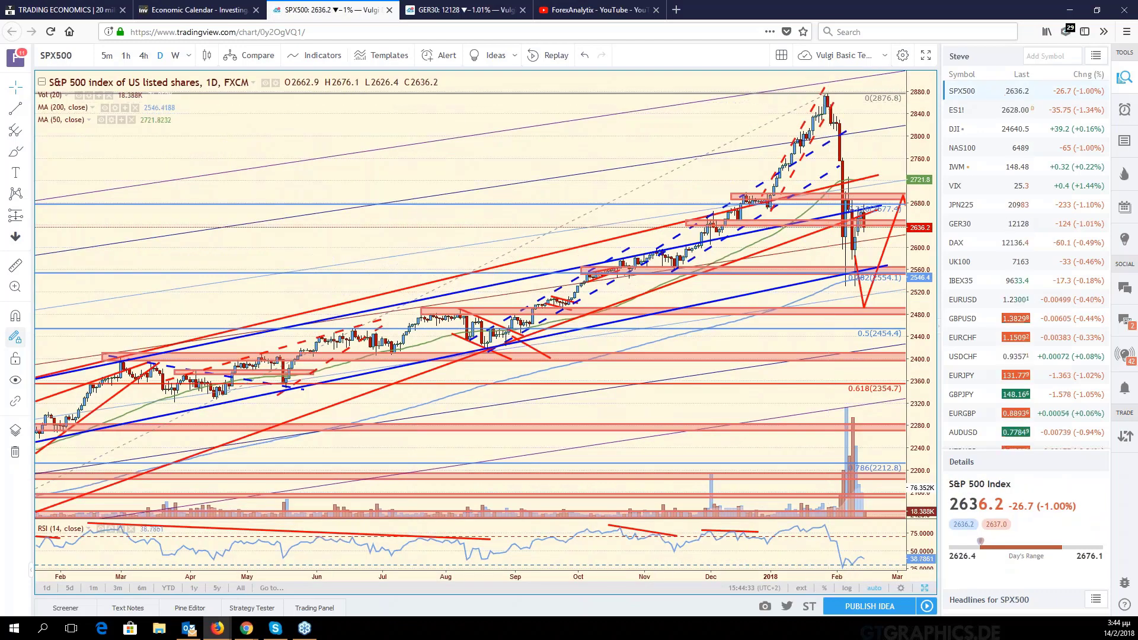
{"action": "key", "text": "alt+Return"}
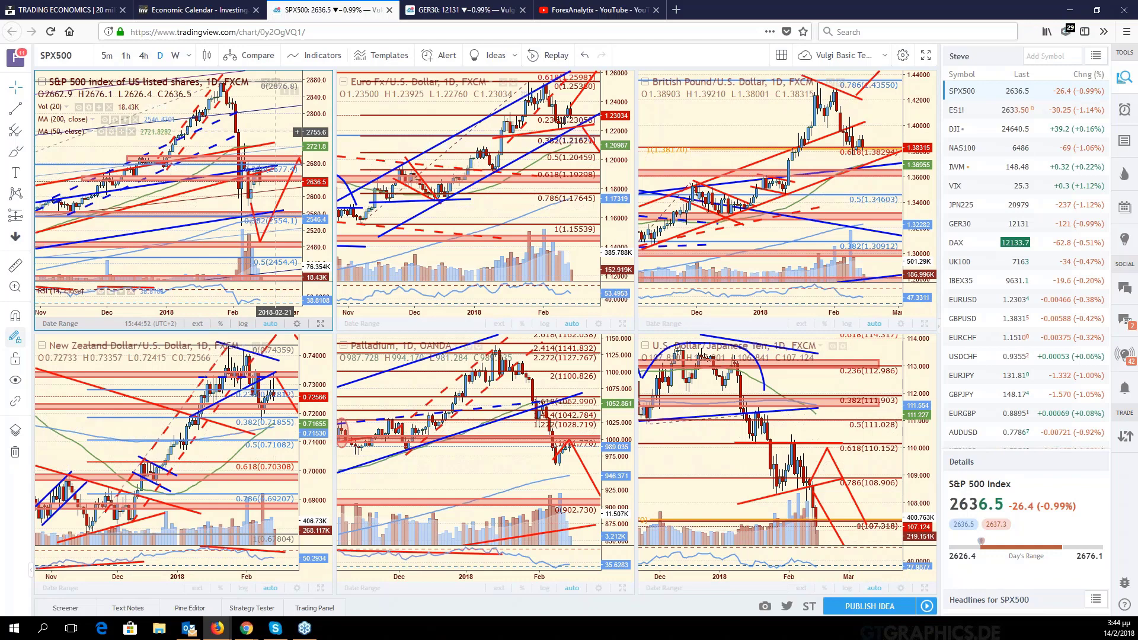
- Load the Nikkei 225 into the top-left pane, maximize it, and compress its price scale
{"action": "left_click", "coordinate": [990, 209]}
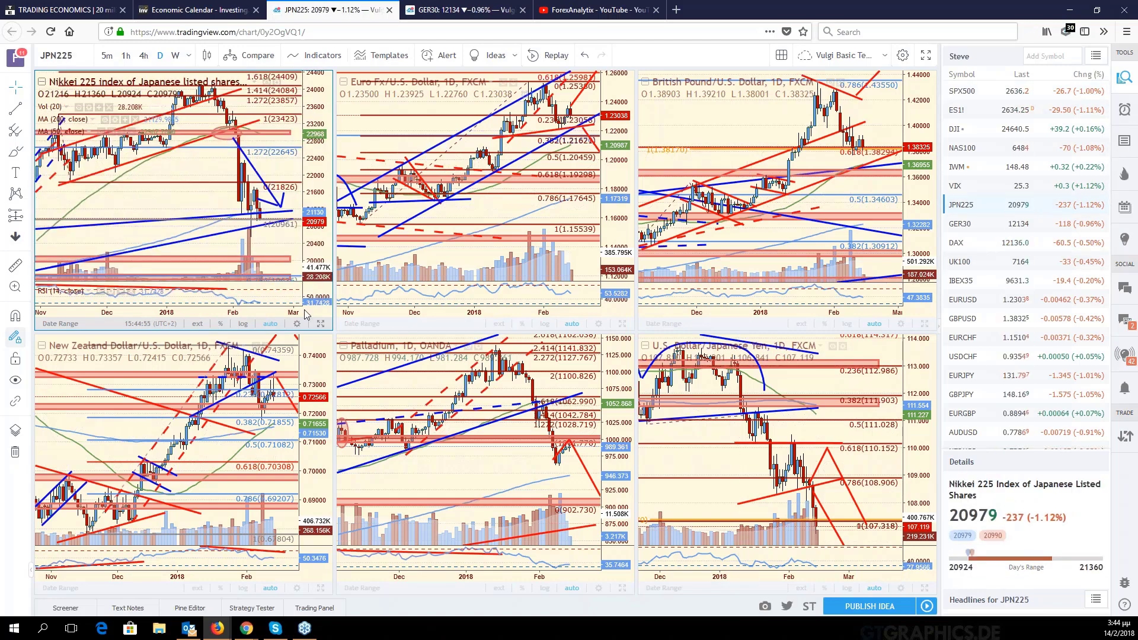
{"action": "left_click", "coordinate": [321, 323]}
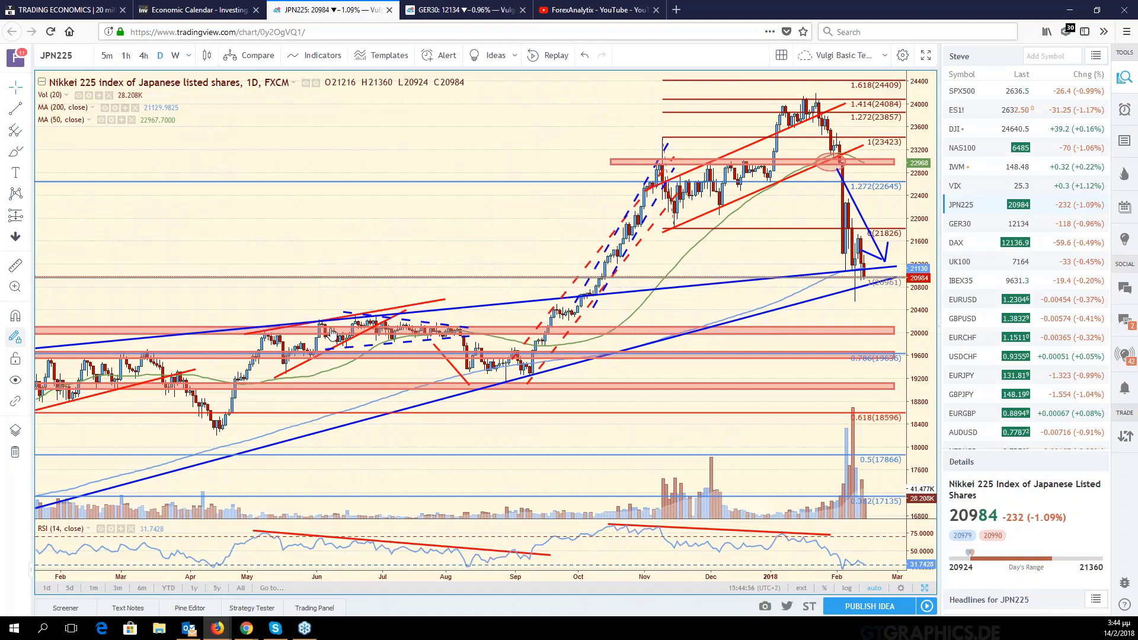
{"action": "left_click_drag", "start_coordinate": [821, 261], "coordinate": [798, 262]}
{"action": "left_click_drag", "start_coordinate": [918, 273], "coordinate": [870, 241]}
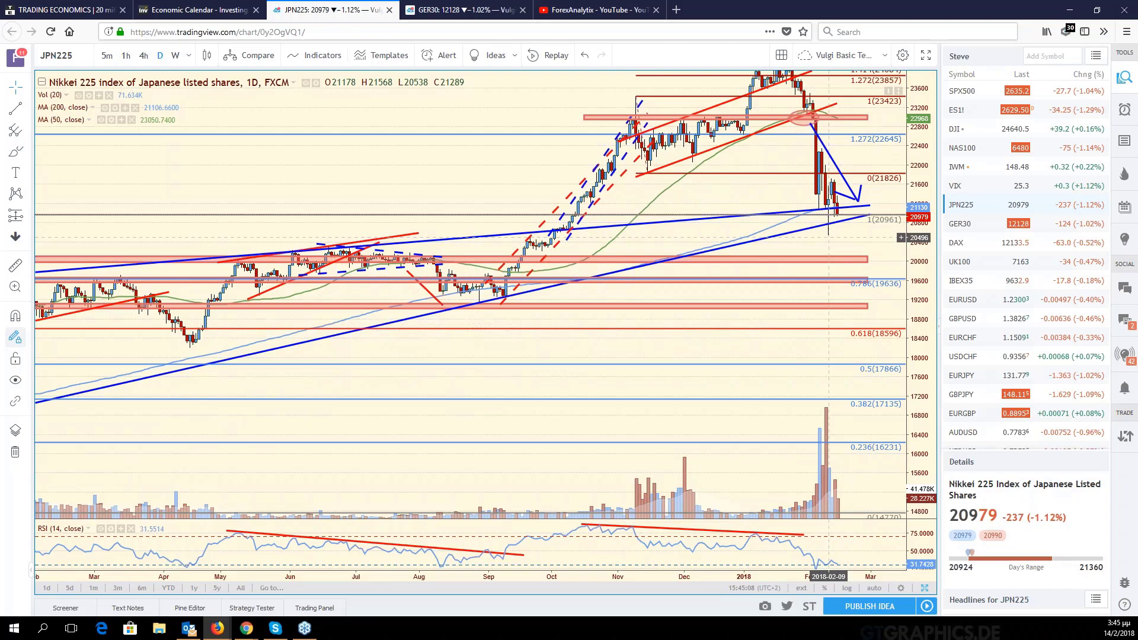
- Zoom in and out on the full-size Nikkei 225 chart to review price near 20979
{"action": "scroll", "coordinate": [828, 237], "scroll_direction": "down", "scroll_amount": 2}
{"action": "scroll", "coordinate": [812, 258], "scroll_direction": "down", "scroll_amount": 2}
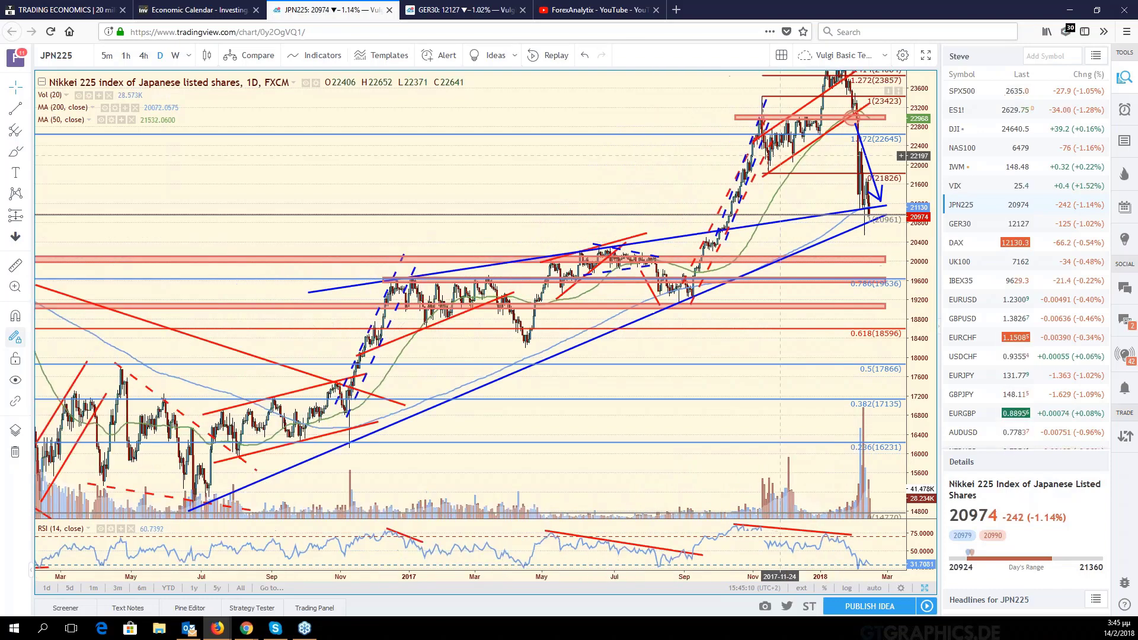
{"action": "scroll", "coordinate": [827, 244], "scroll_direction": "down", "scroll_amount": 2}
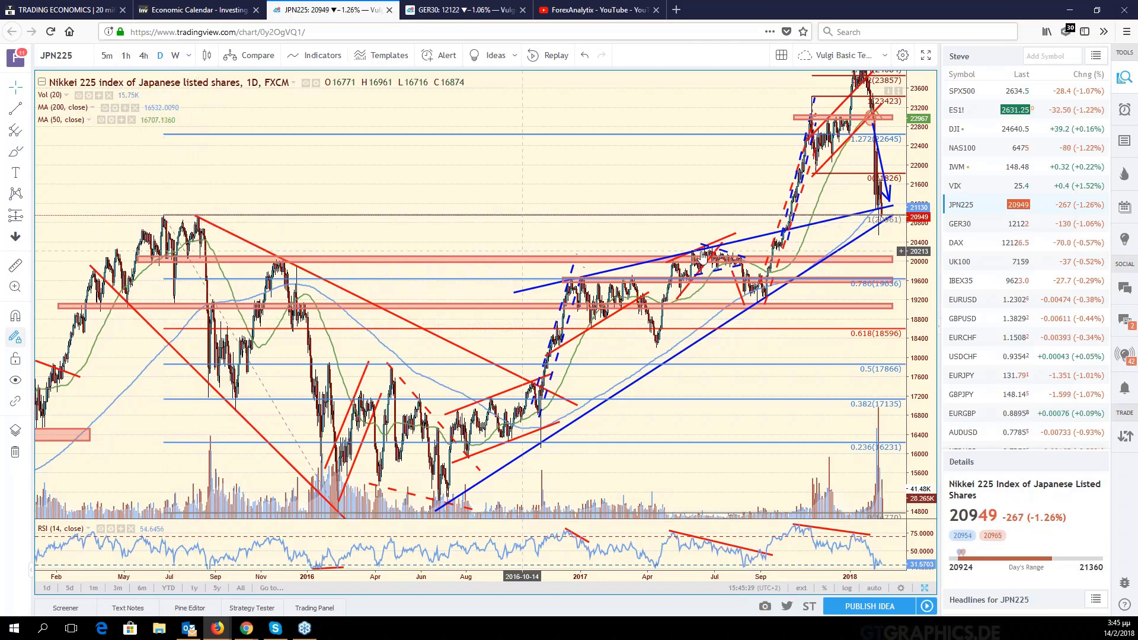
{"action": "scroll", "coordinate": [723, 249], "scroll_direction": "up", "scroll_amount": 3}
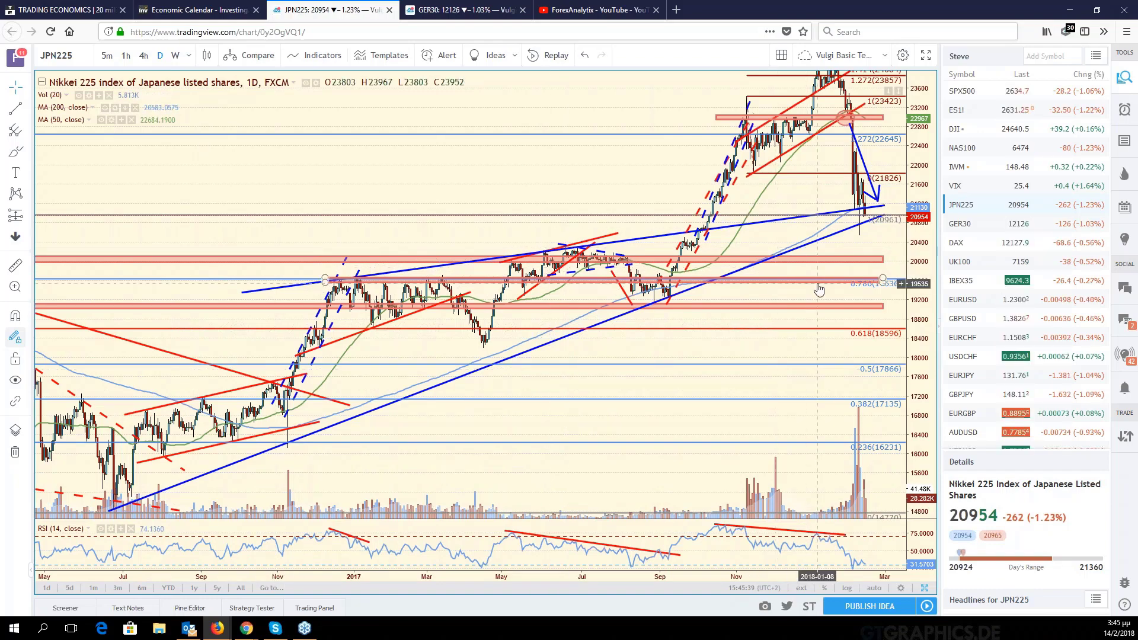
{"action": "scroll", "coordinate": [818, 289], "scroll_direction": "up", "scroll_amount": 2}
{"action": "scroll", "coordinate": [818, 289], "scroll_direction": "up", "scroll_amount": 2}
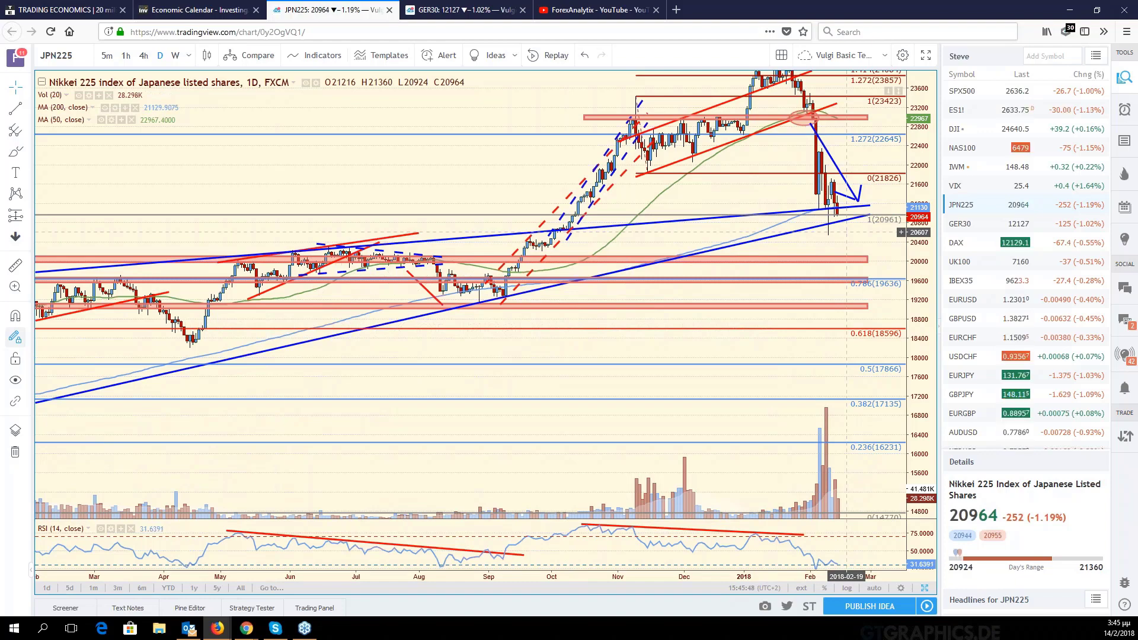
{"action": "scroll", "coordinate": [846, 233], "scroll_direction": "down", "scroll_amount": 2}
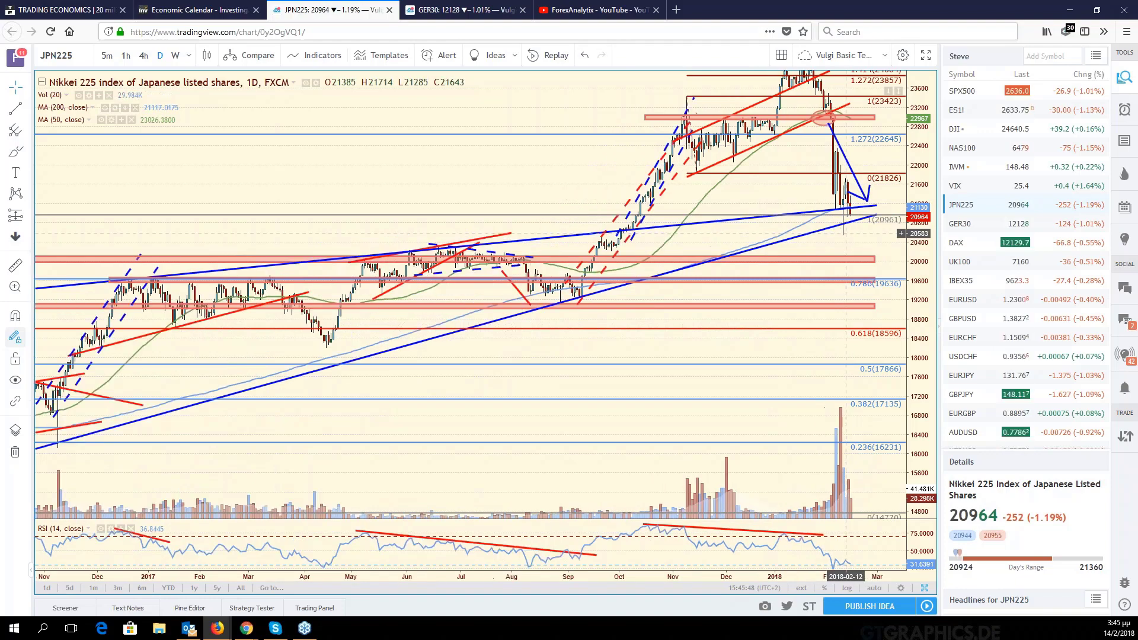
{"action": "scroll", "coordinate": [844, 253], "scroll_direction": "down", "scroll_amount": 2}
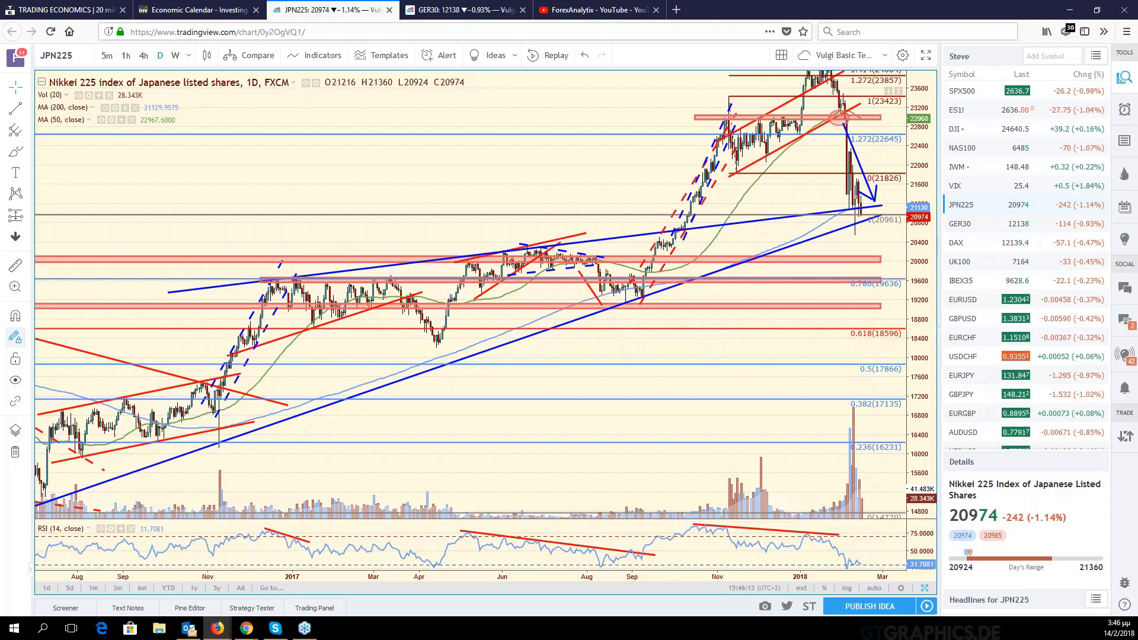
{"action": "scroll", "coordinate": [856, 240], "scroll_direction": "up", "scroll_amount": 2}
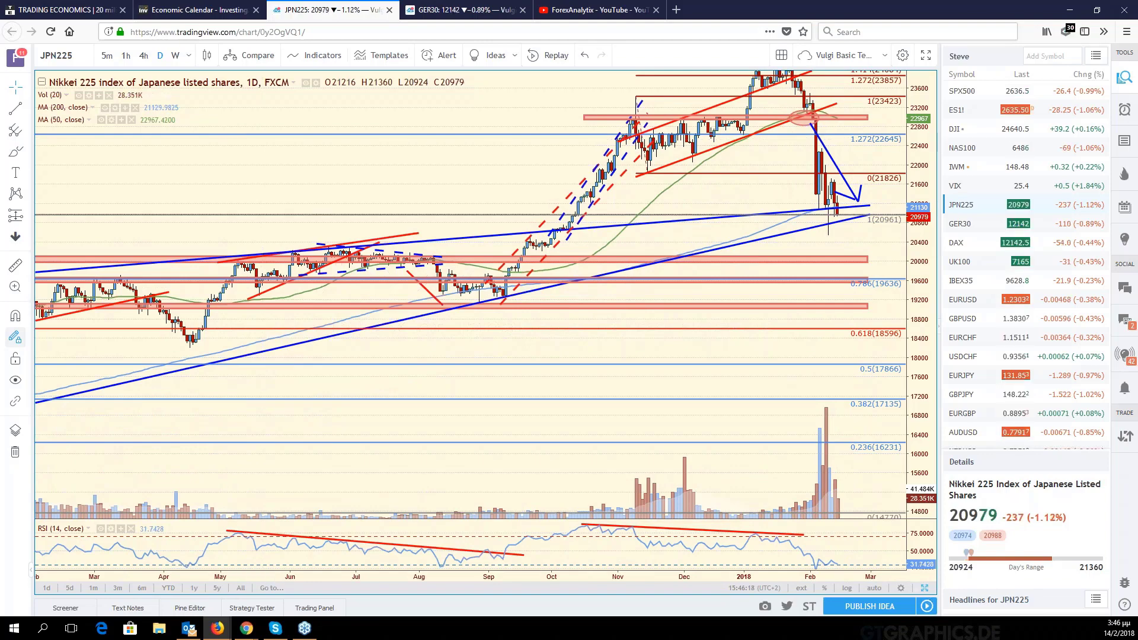
- Enlarge the USDJPY chart to full size and rescale it to show lower price zones
{"action": "left_click", "coordinate": [924, 588]}
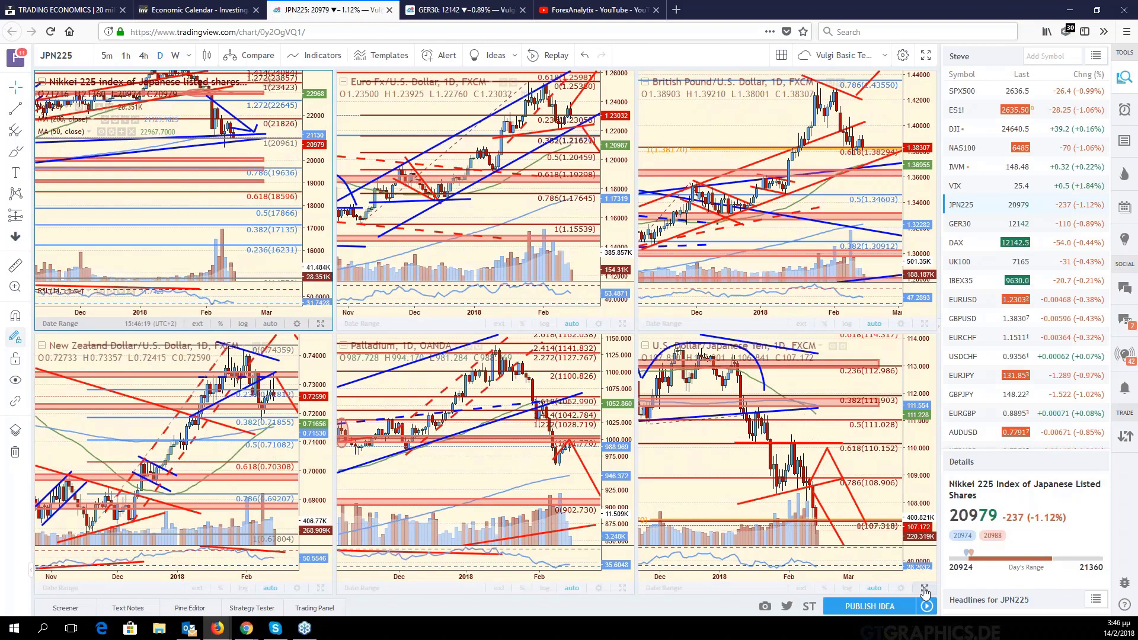
{"action": "left_click", "coordinate": [924, 589]}
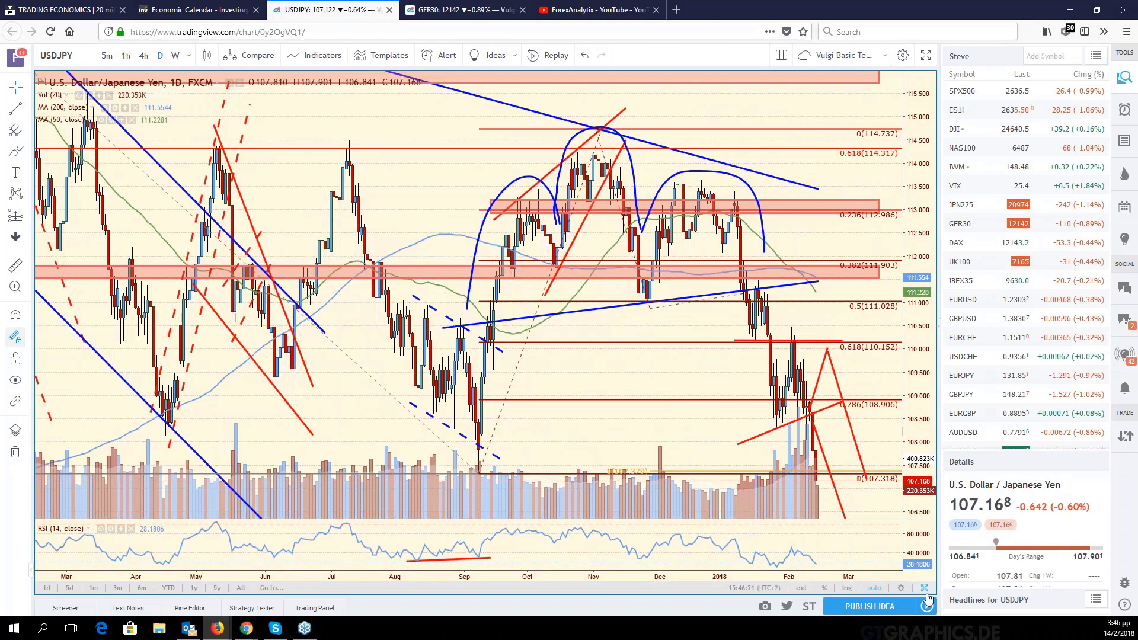
{"action": "left_click_drag", "start_coordinate": [918, 415], "coordinate": [868, 444]}
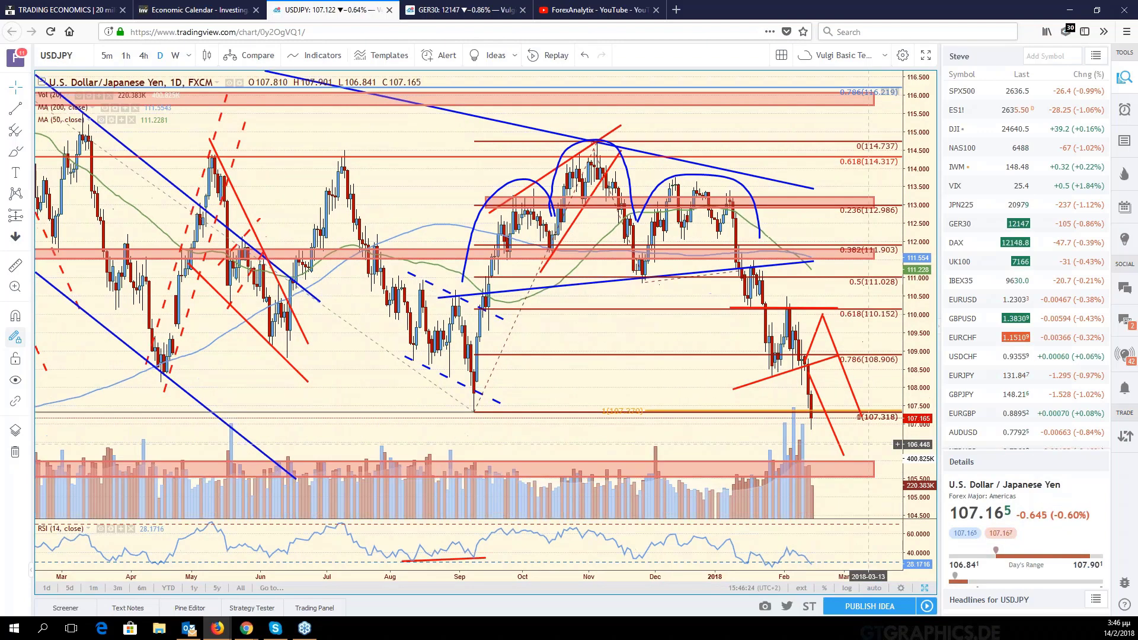
{"action": "left_click_drag", "start_coordinate": [808, 421], "coordinate": [812, 373]}
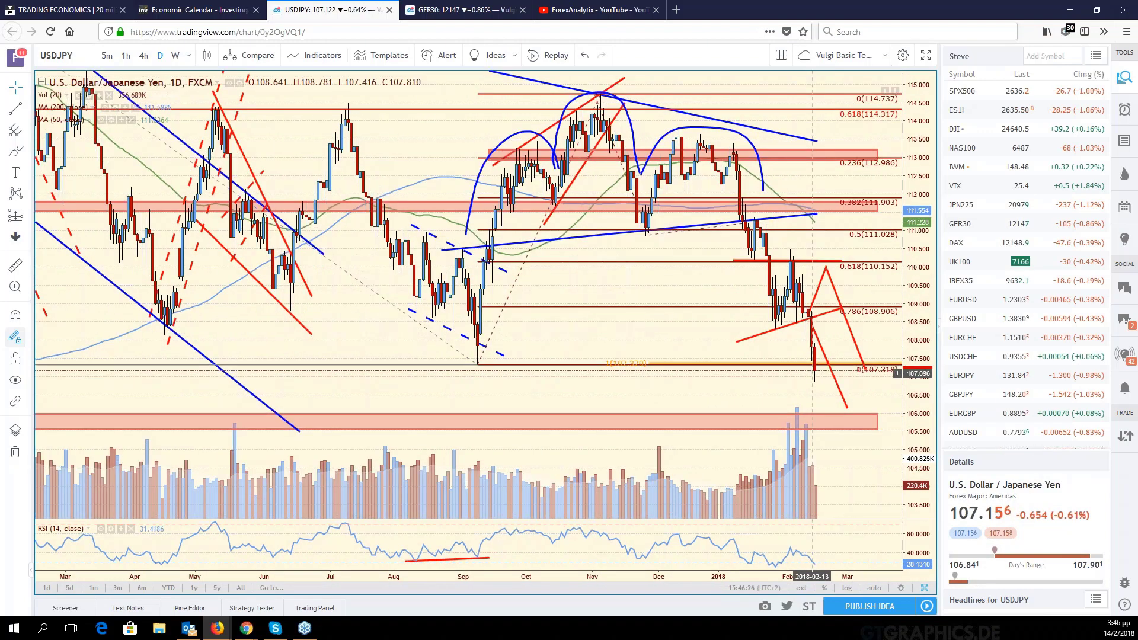
{"action": "left_click_drag", "start_coordinate": [761, 382], "coordinate": [782, 385]}
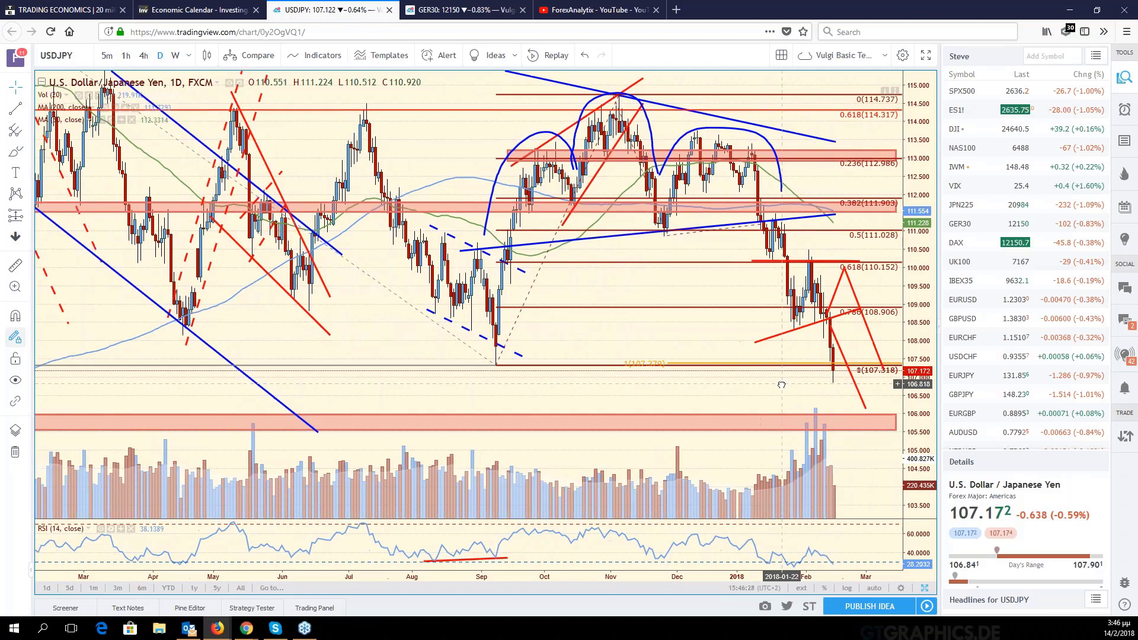
{"action": "scroll", "coordinate": [782, 385], "scroll_direction": "down", "scroll_amount": 2}
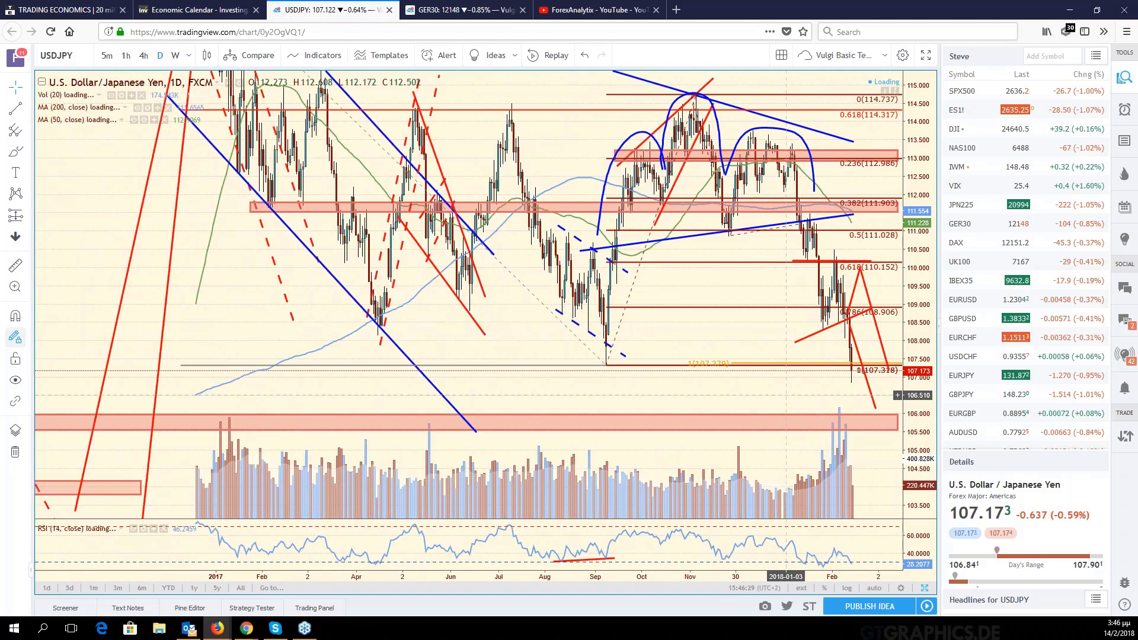
{"action": "scroll", "coordinate": [564, 384], "scroll_direction": "down", "scroll_amount": 2}
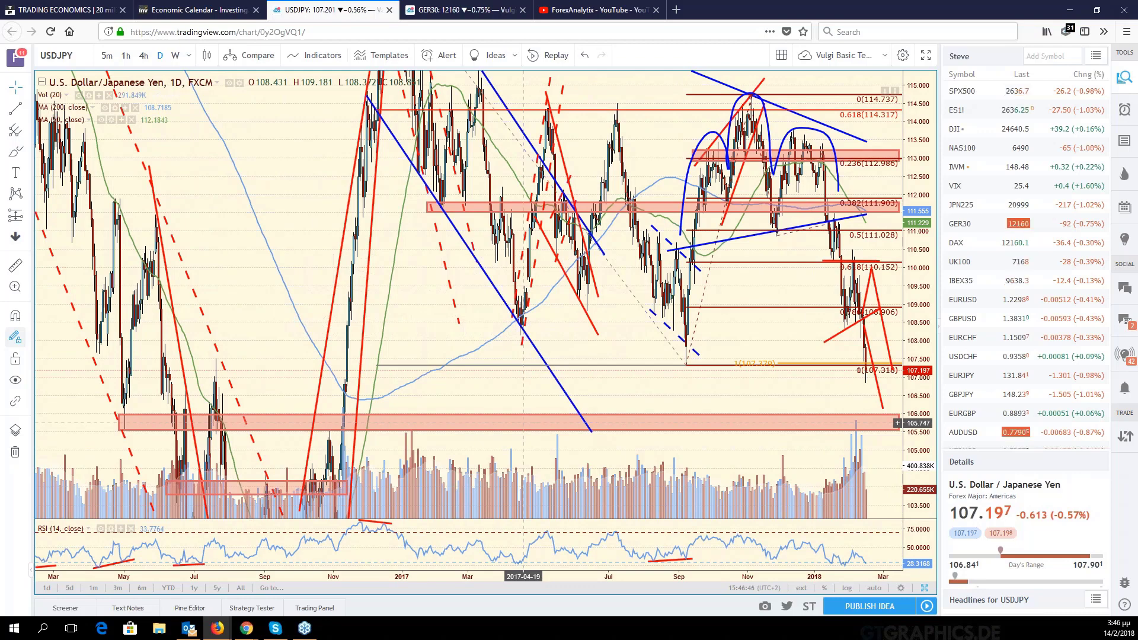
- Select and deselect the pink support zone near 106, then zoom in horizontally
{"action": "left_click", "coordinate": [522, 422]}
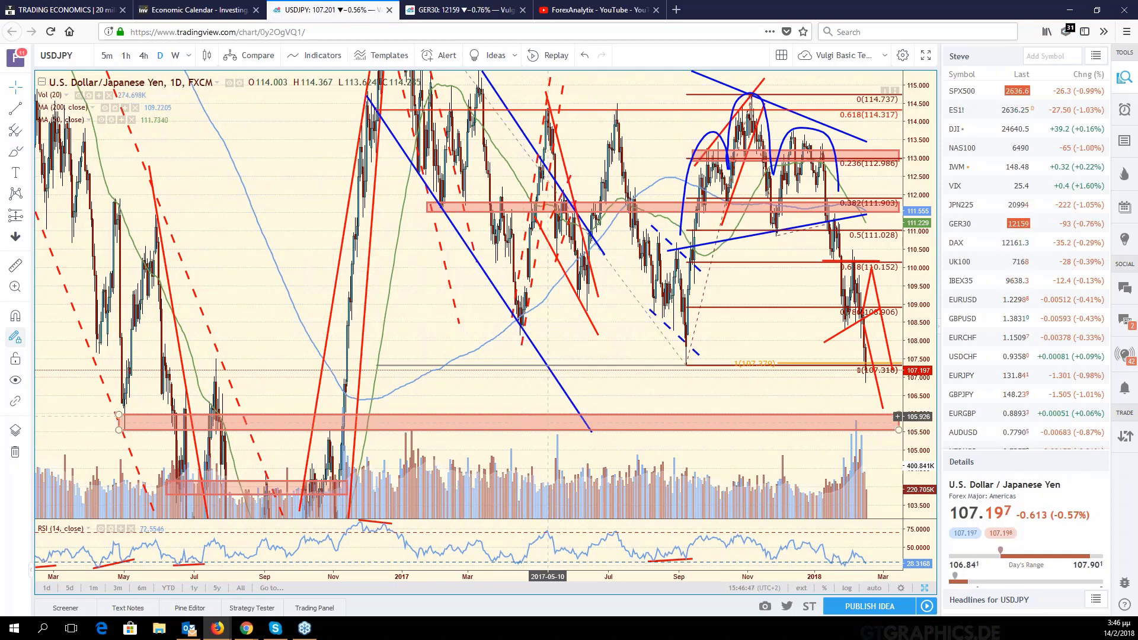
{"action": "left_click", "coordinate": [829, 308]}
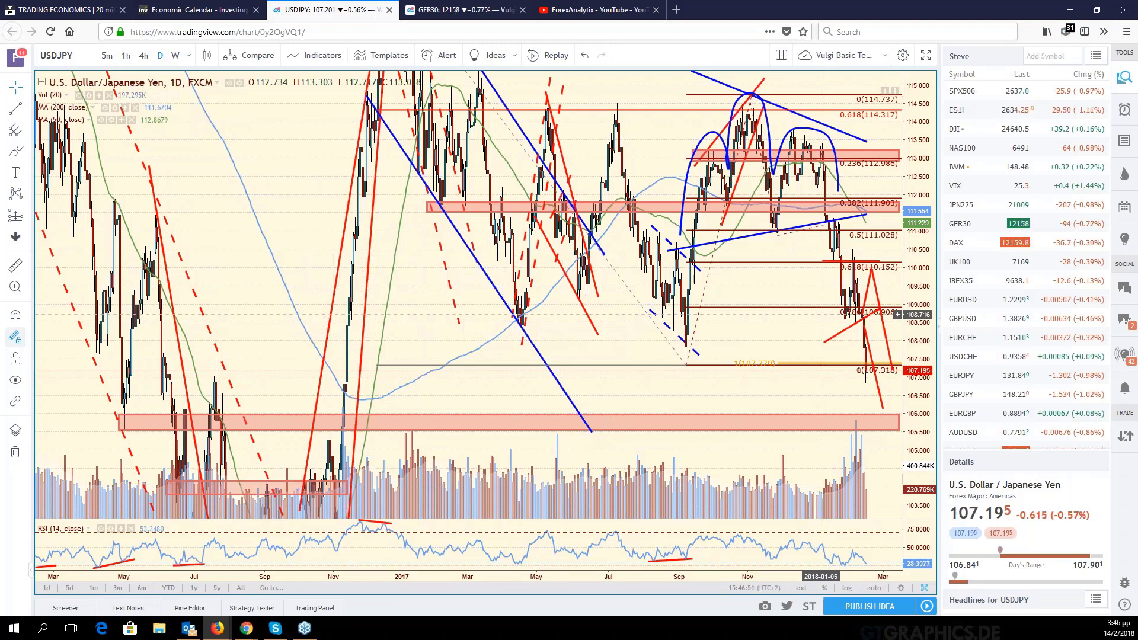
{"action": "scroll", "coordinate": [821, 315], "scroll_direction": "up", "scroll_amount": 2}
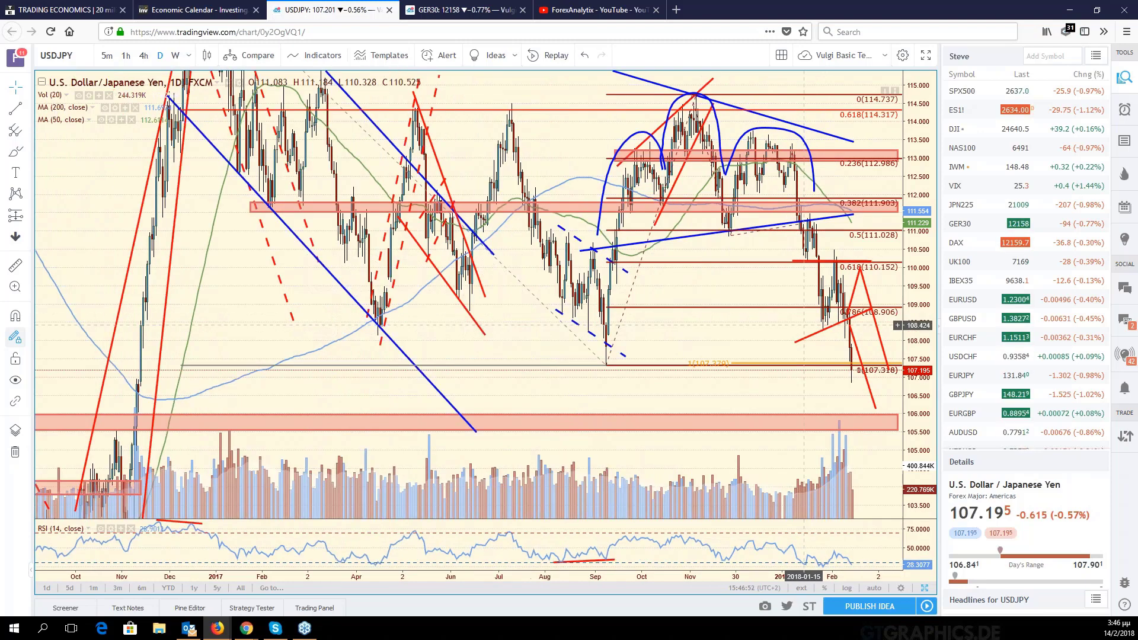
{"action": "scroll", "coordinate": [803, 325], "scroll_direction": "up", "scroll_amount": 1}
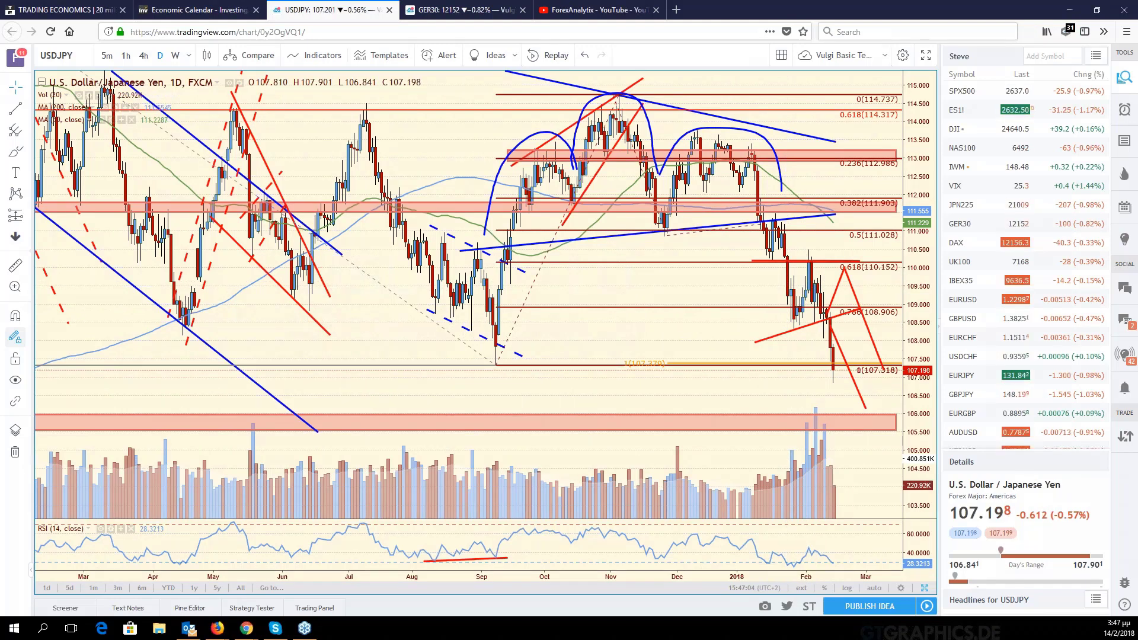
- Highlight the USDJPY drops from 113 and the 107.3 and 105.8 support levels in yellow
{"action": "mouse_move", "coordinate": [778, 264]}
{"action": "left_mouse_down"}
{"action": "mouse_move", "coordinate": [807, 263]}
{"action": "mouse_move", "coordinate": [829, 313]}
{"action": "left_mouse_up"}
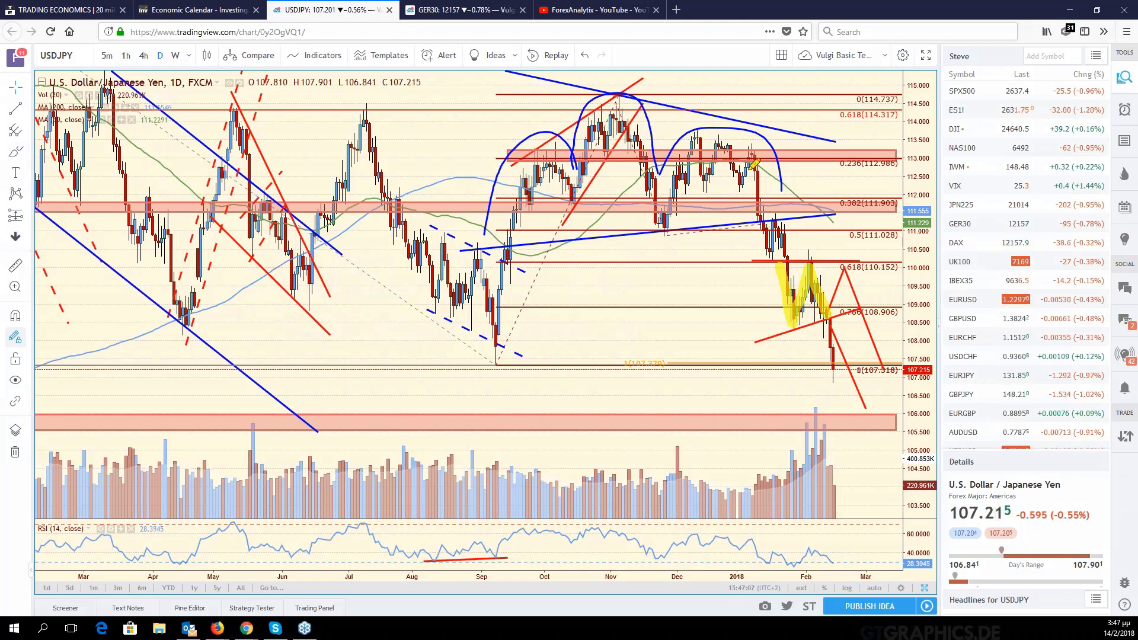
{"action": "left_click_drag", "start_coordinate": [732, 147], "coordinate": [770, 249]}
{"action": "left_click_drag", "start_coordinate": [835, 323], "coordinate": [833, 382]}
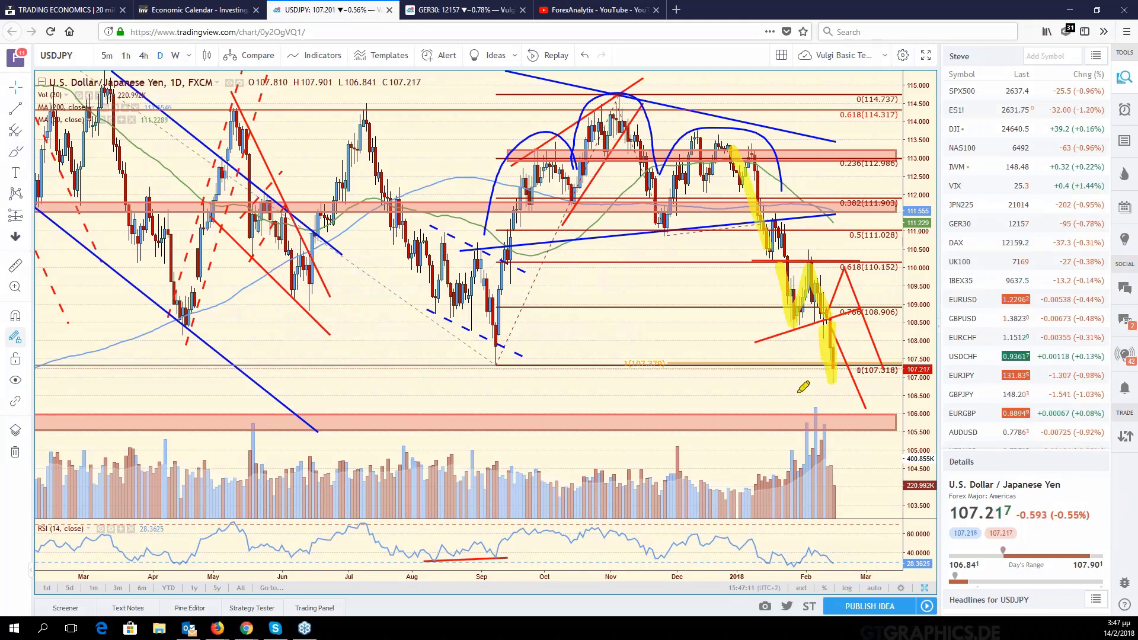
{"action": "left_click_drag", "start_coordinate": [490, 364], "coordinate": [877, 362]}
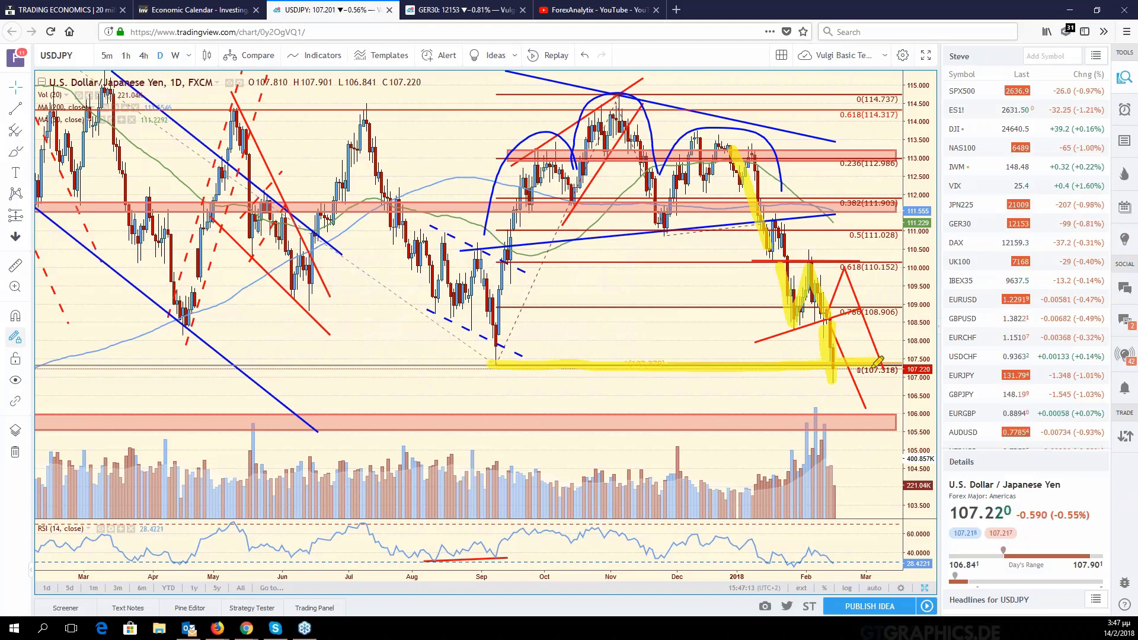
{"action": "left_click_drag", "start_coordinate": [605, 424], "coordinate": [883, 423]}
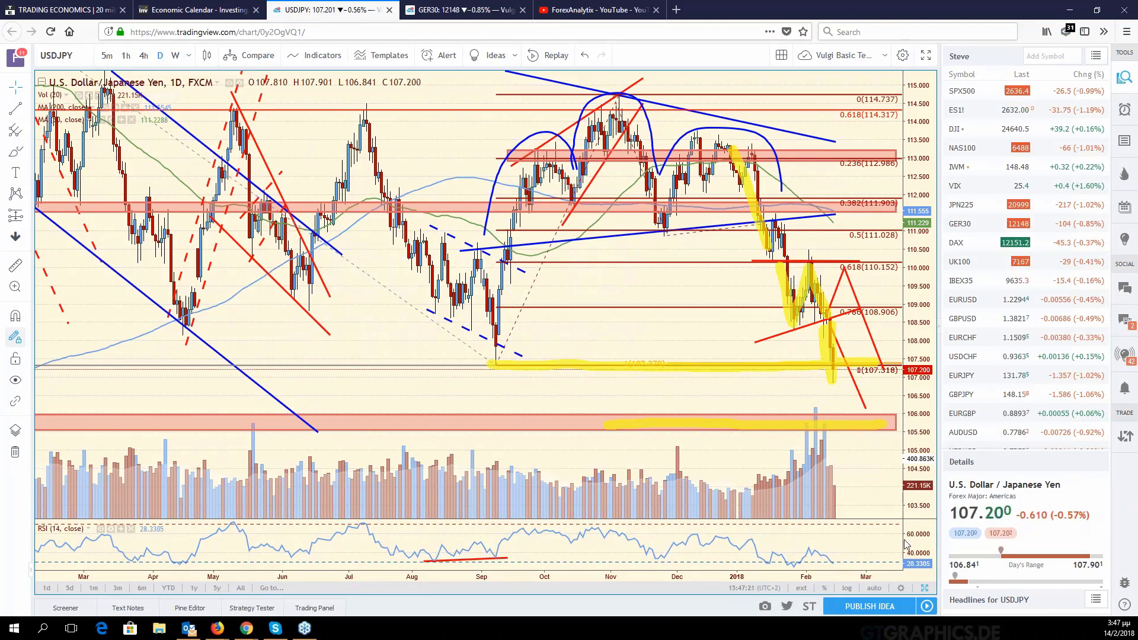
- Clear the highlight strokes and pan the chart toward slightly earlier dates
{"action": "key", "text": "Escape"}
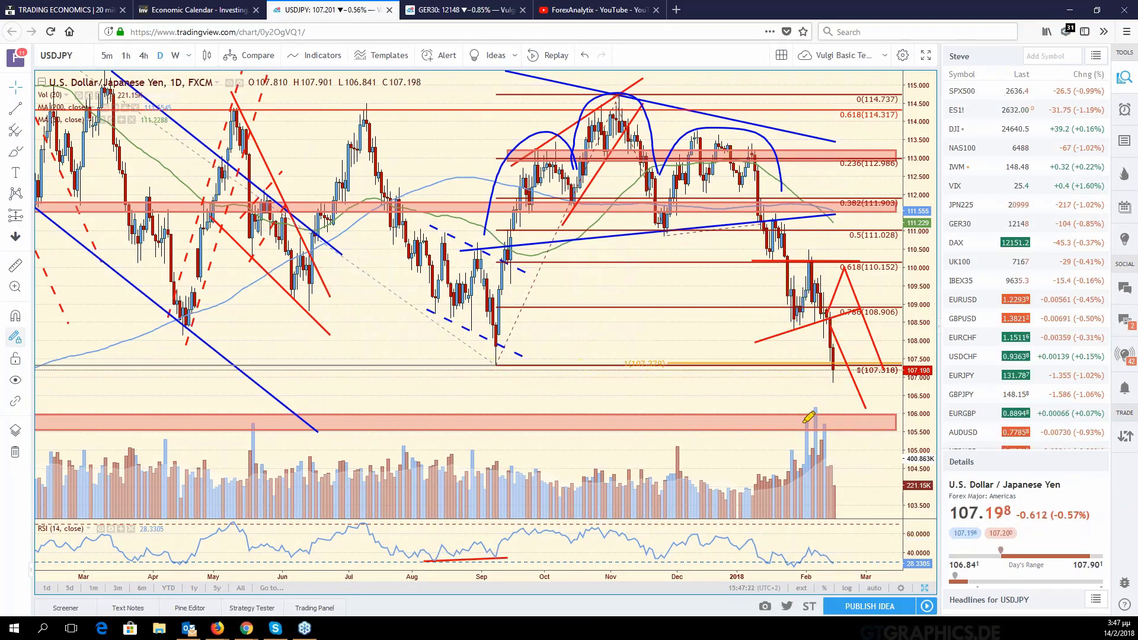
{"action": "right_click", "coordinate": [827, 445]}
{"action": "key", "text": "Escape"}
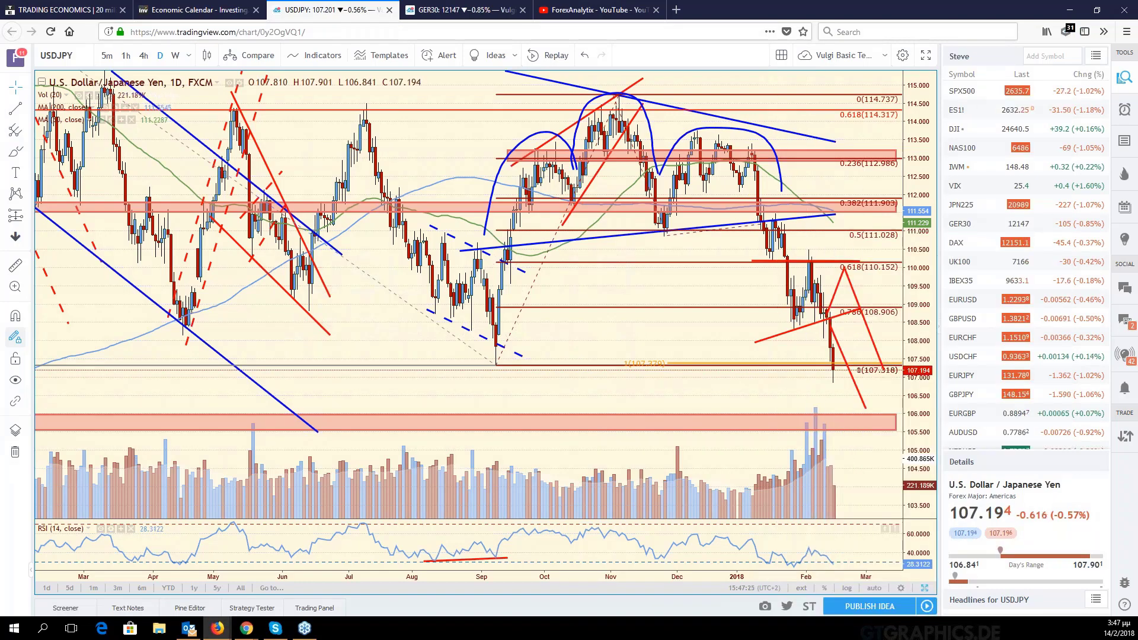
{"action": "left_click_drag", "start_coordinate": [860, 453], "coordinate": [891, 459]}
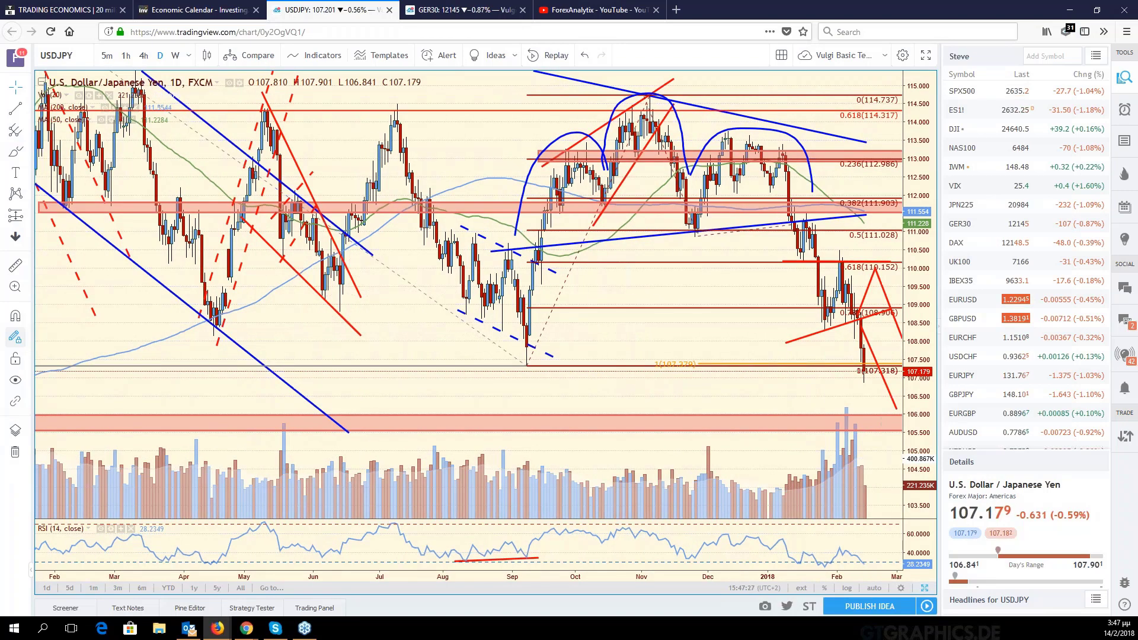
- Back in the six-chart grid, load SPX500 into the top-left pane, then activate the Palladium pane
{"action": "left_click", "coordinate": [923, 588]}
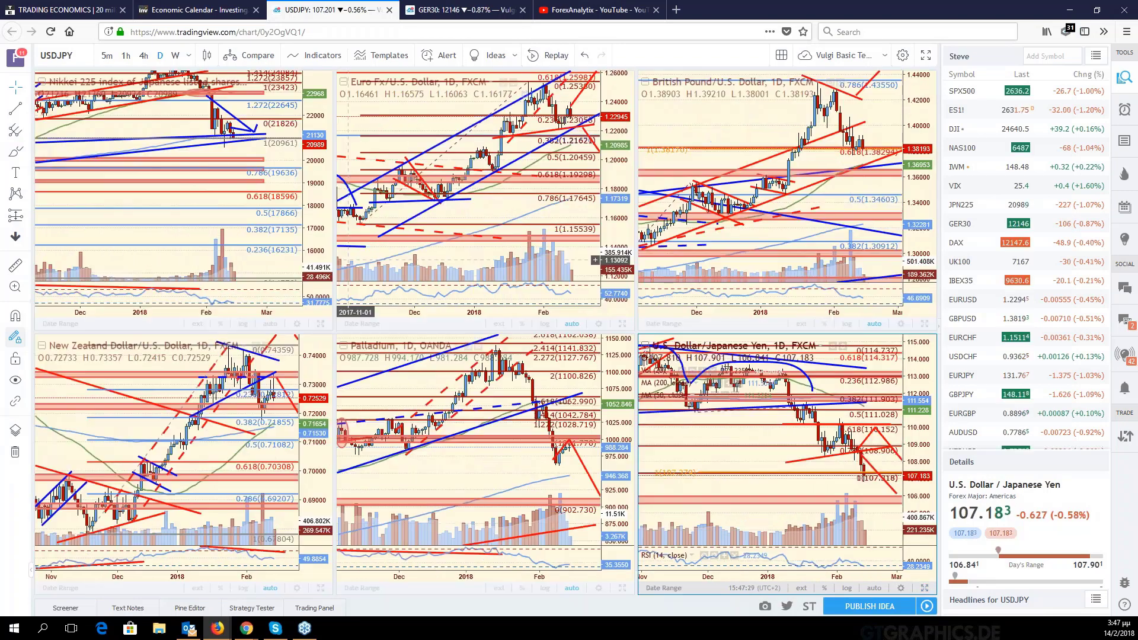
{"action": "left_click", "coordinate": [184, 196]}
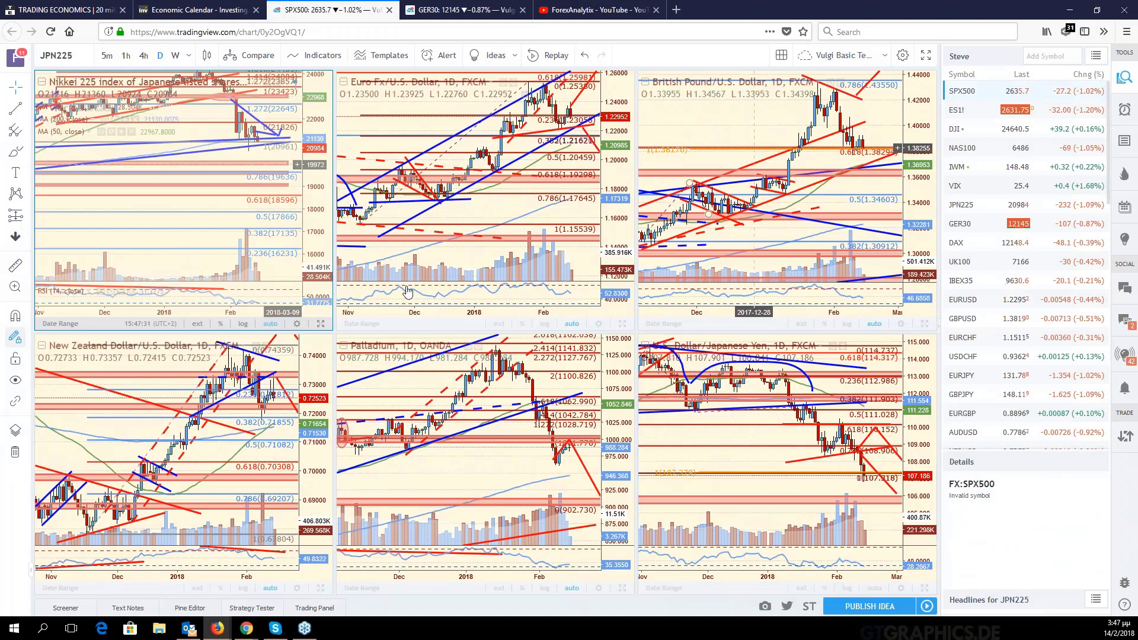
{"action": "left_click", "coordinate": [961, 91]}
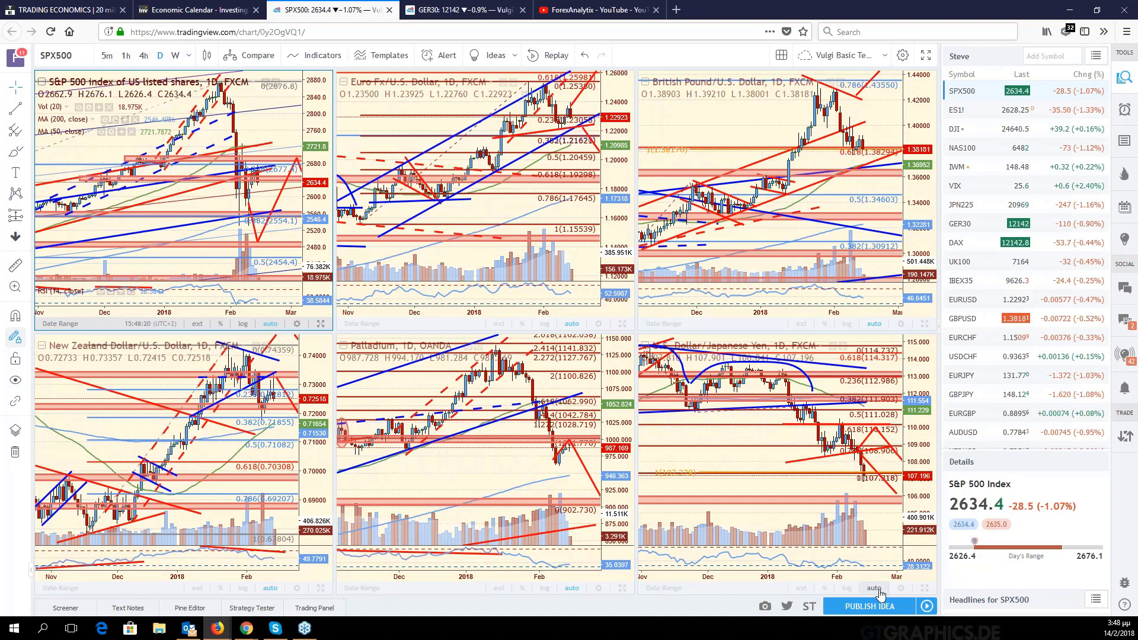
{"action": "left_click", "coordinate": [872, 509]}
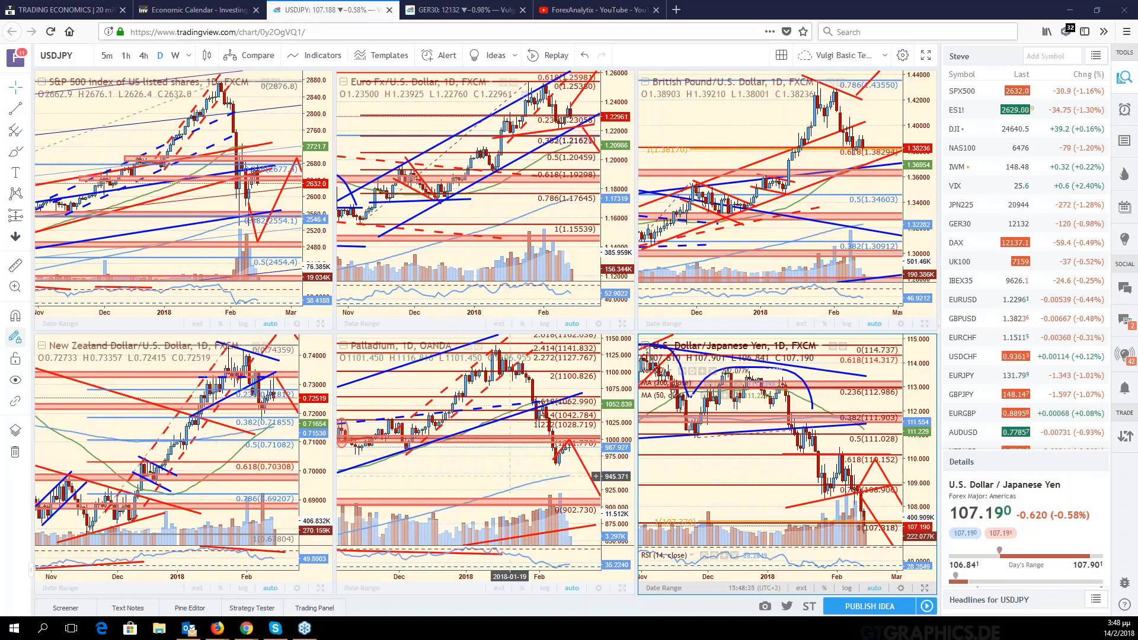
{"action": "left_click", "coordinate": [509, 476]}
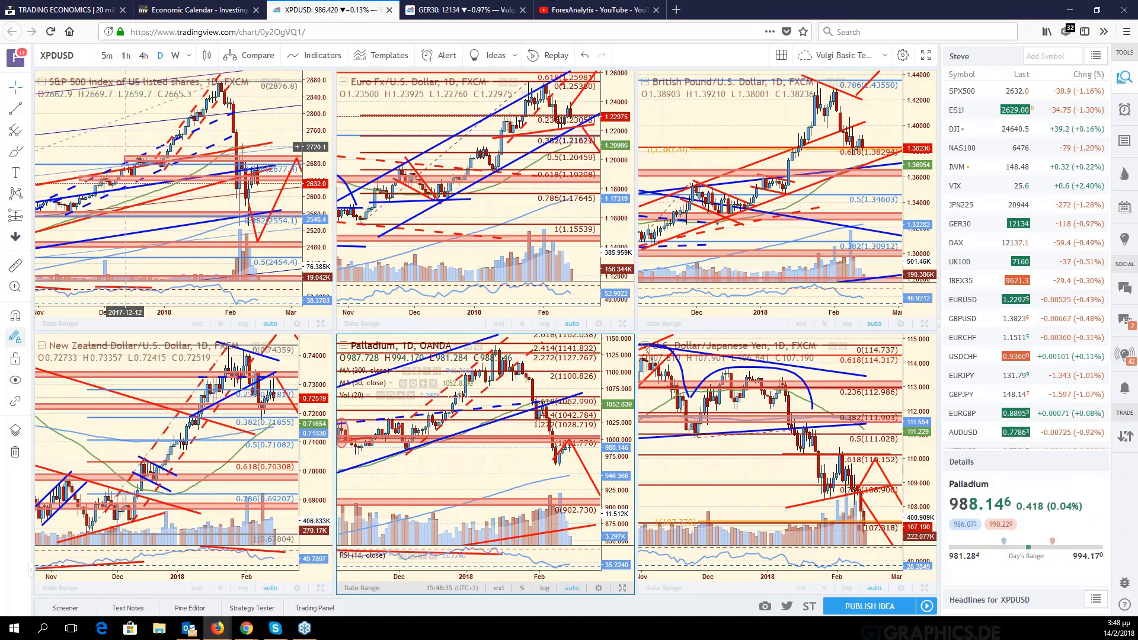
- Load USOIL (WTI Crude Oil) into the bottom-middle pane in place of Palladium
{"action": "left_click", "coordinate": [74, 54]}
{"action": "type", "text": "USOIL"}
{"action": "key", "text": "Return"}
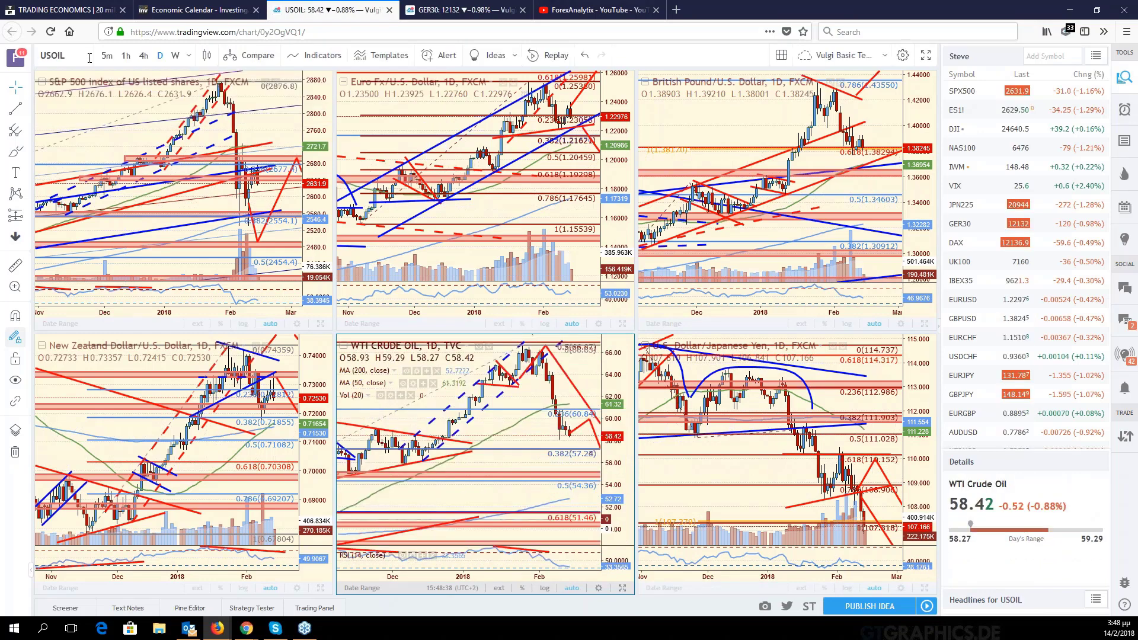
- Enlarge the crude oil chart, pan to earlier months, and restore the six-chart grid
{"action": "key", "text": "alt+Return"}
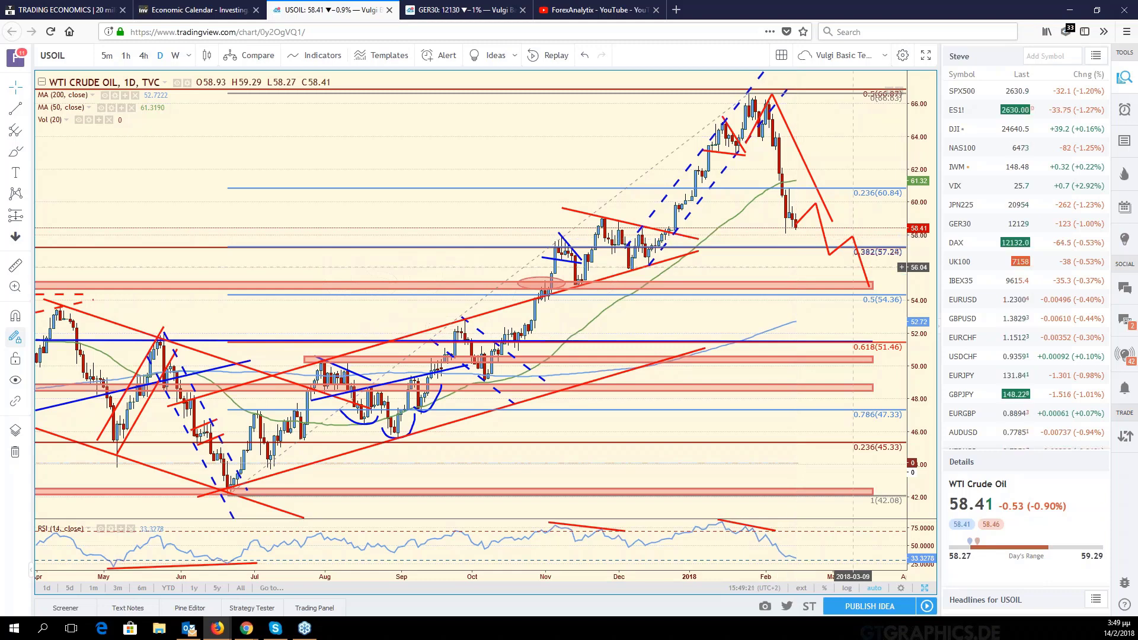
{"action": "left_click_drag", "start_coordinate": [819, 272], "coordinate": [881, 277]}
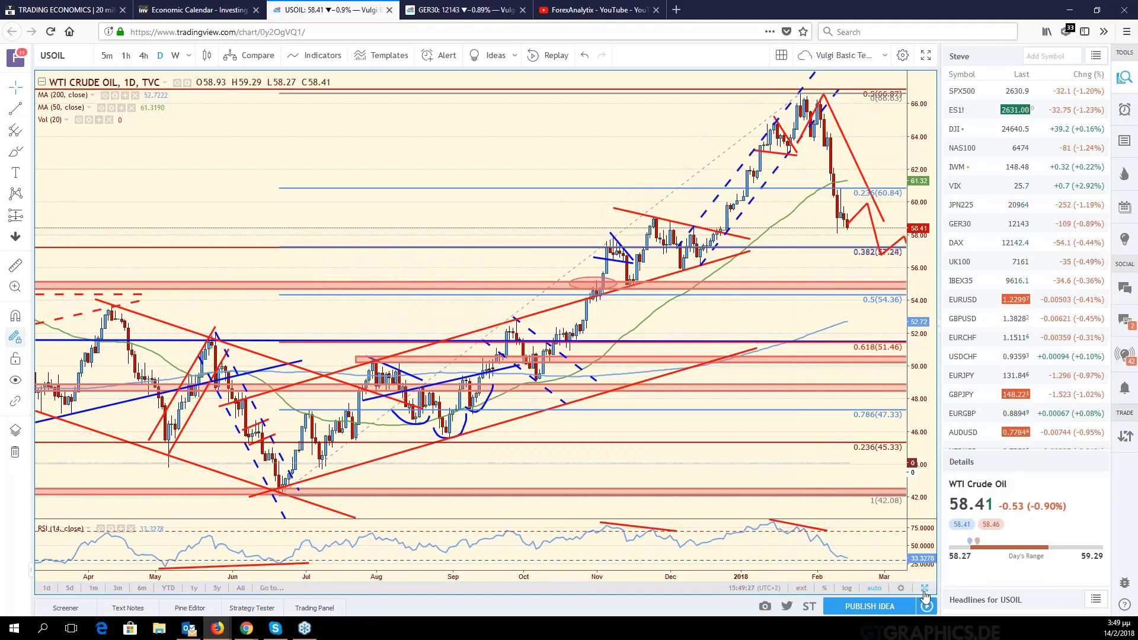
{"action": "left_click", "coordinate": [924, 589]}
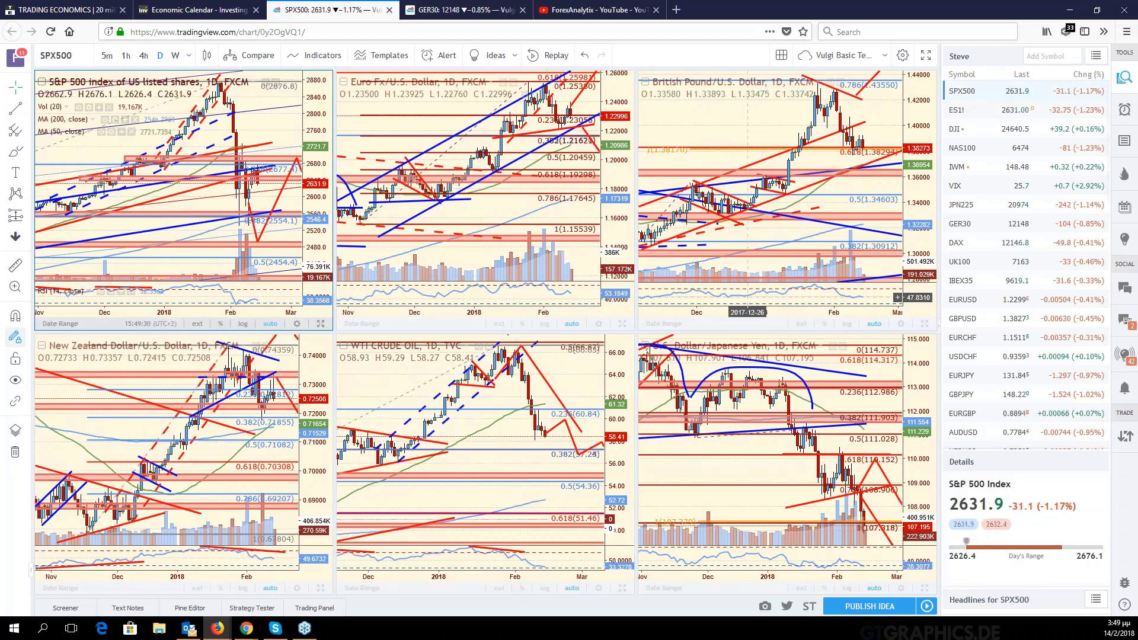
- Enlarge the GER30 (DAX) chart, zoom and pan to earlier dates, then switch it to SPX500
{"action": "left_click", "coordinate": [976, 226]}
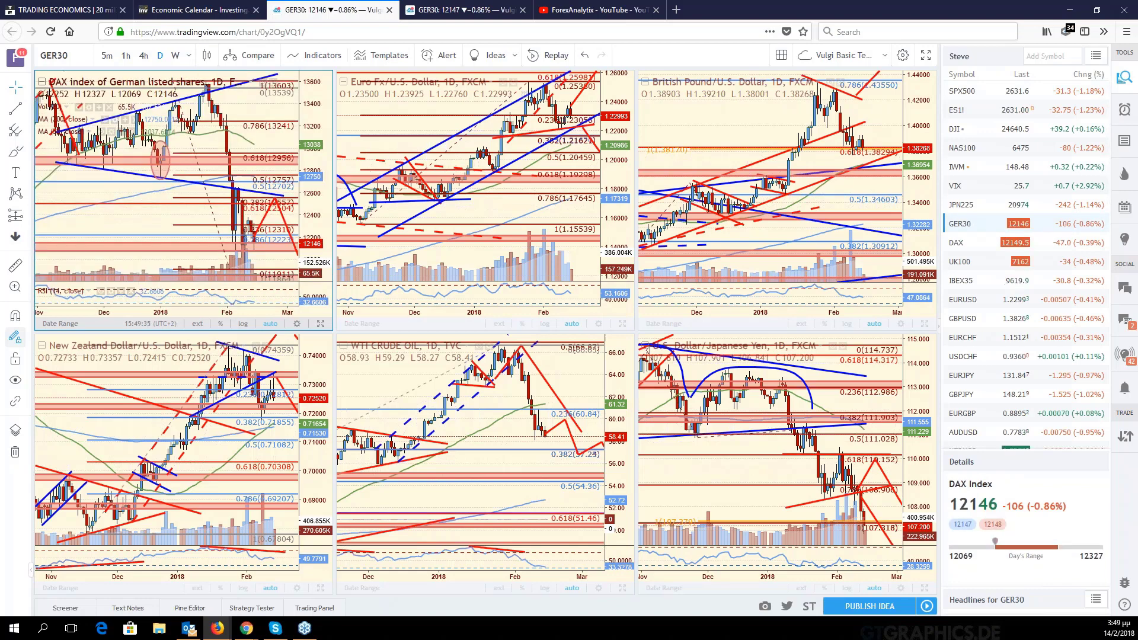
{"action": "key", "text": "alt+Return"}
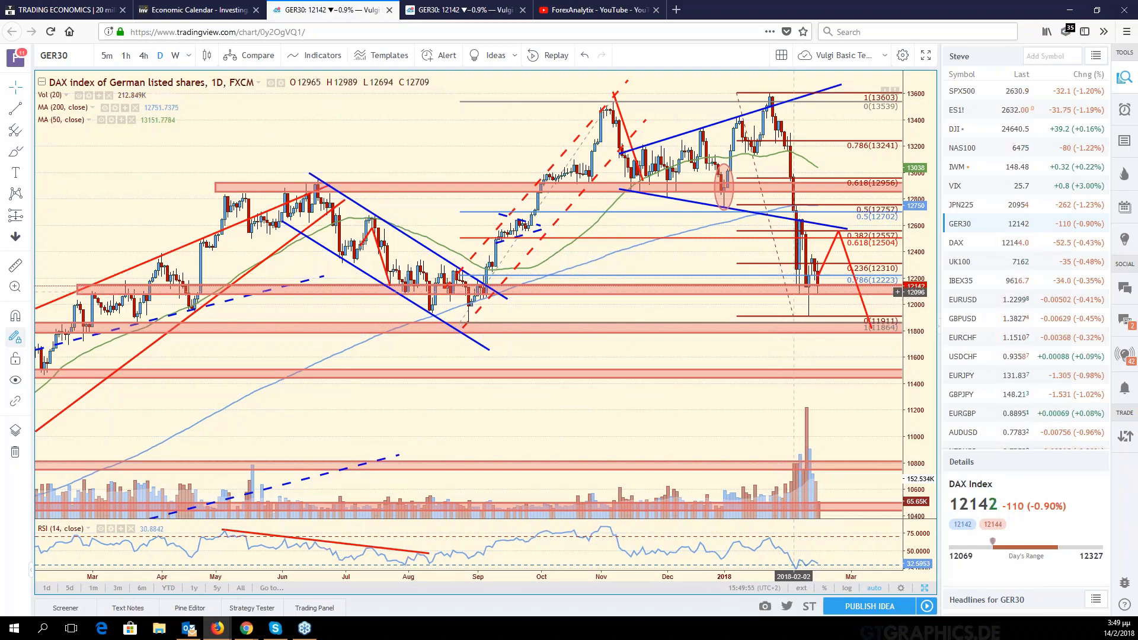
{"action": "scroll", "coordinate": [793, 292], "scroll_direction": "down", "scroll_amount": 2}
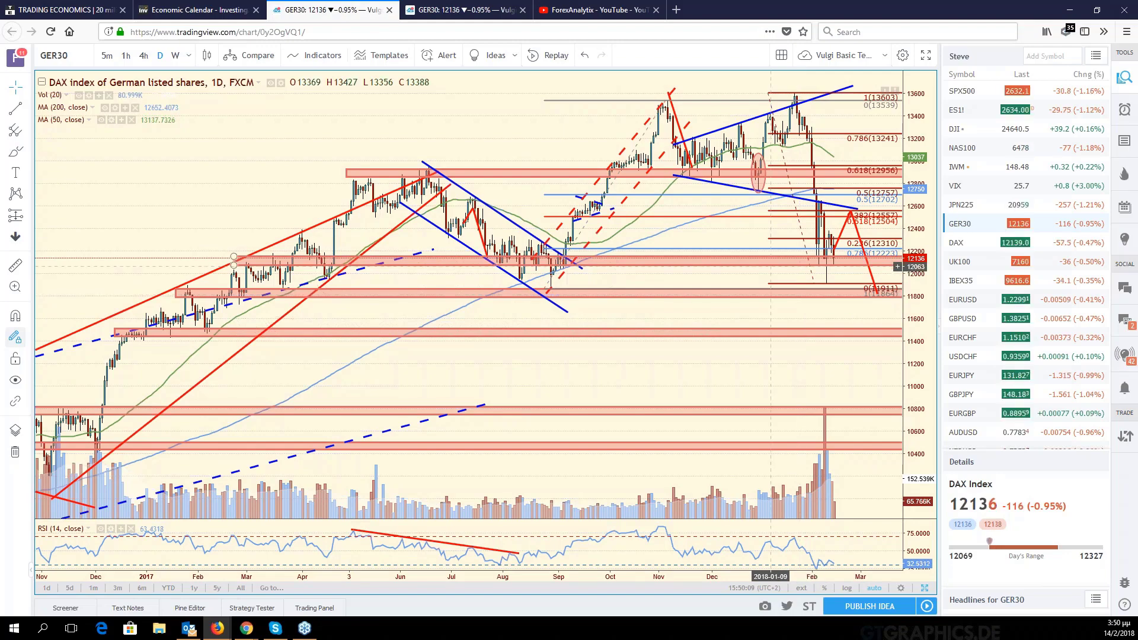
{"action": "scroll", "coordinate": [770, 267], "scroll_direction": "up", "scroll_amount": 1}
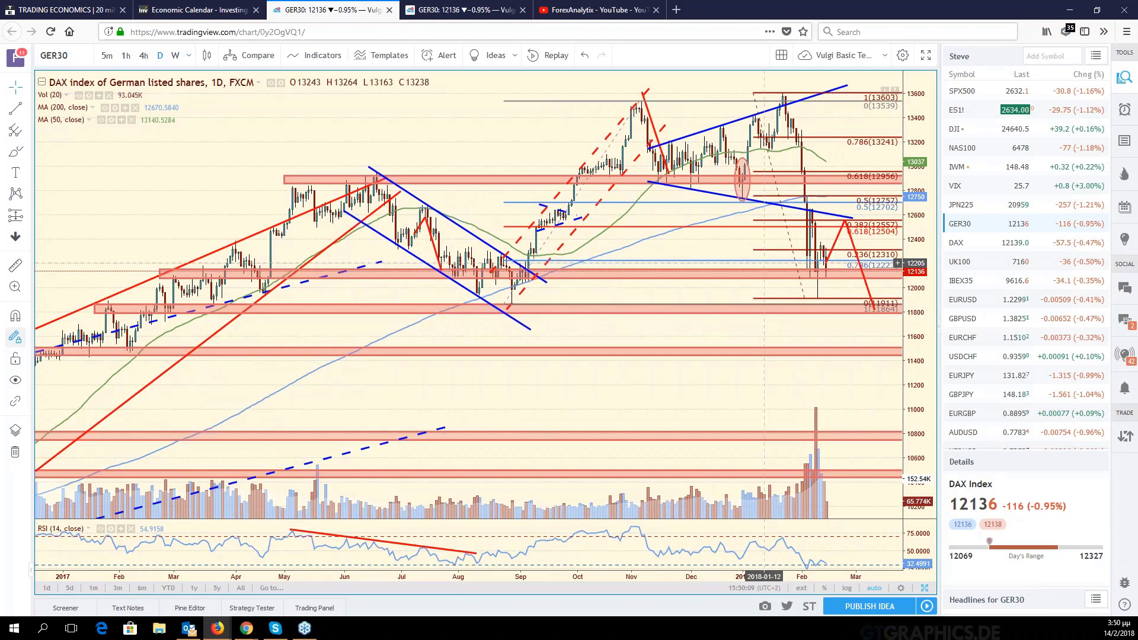
{"action": "scroll", "coordinate": [848, 238], "scroll_direction": "up", "scroll_amount": 1}
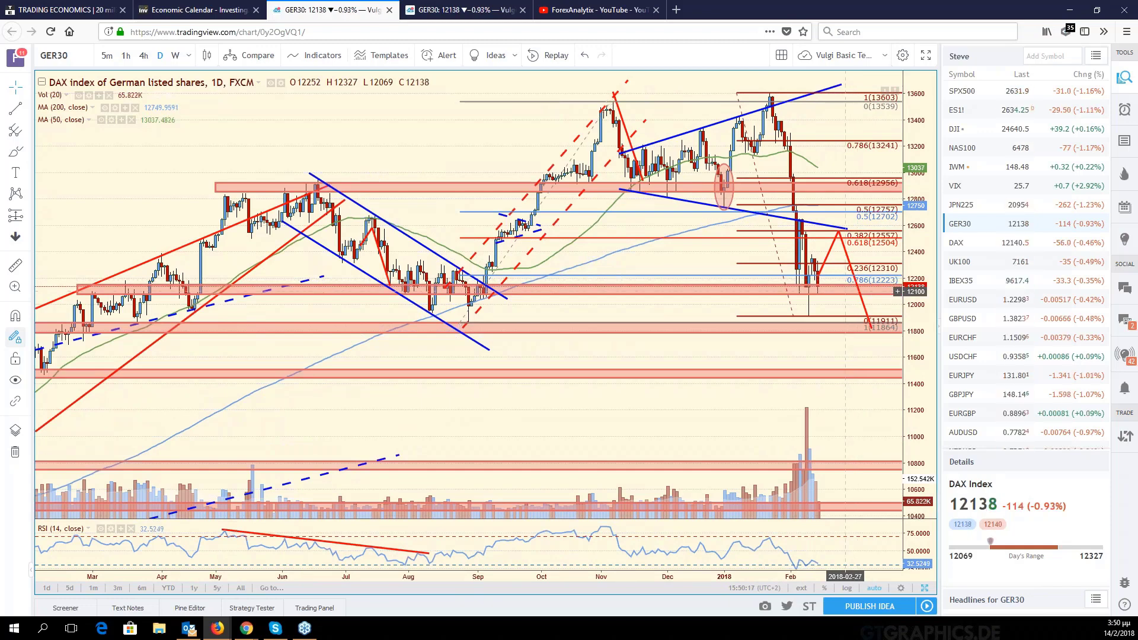
{"action": "left_click_drag", "start_coordinate": [827, 304], "coordinate": [890, 291]}
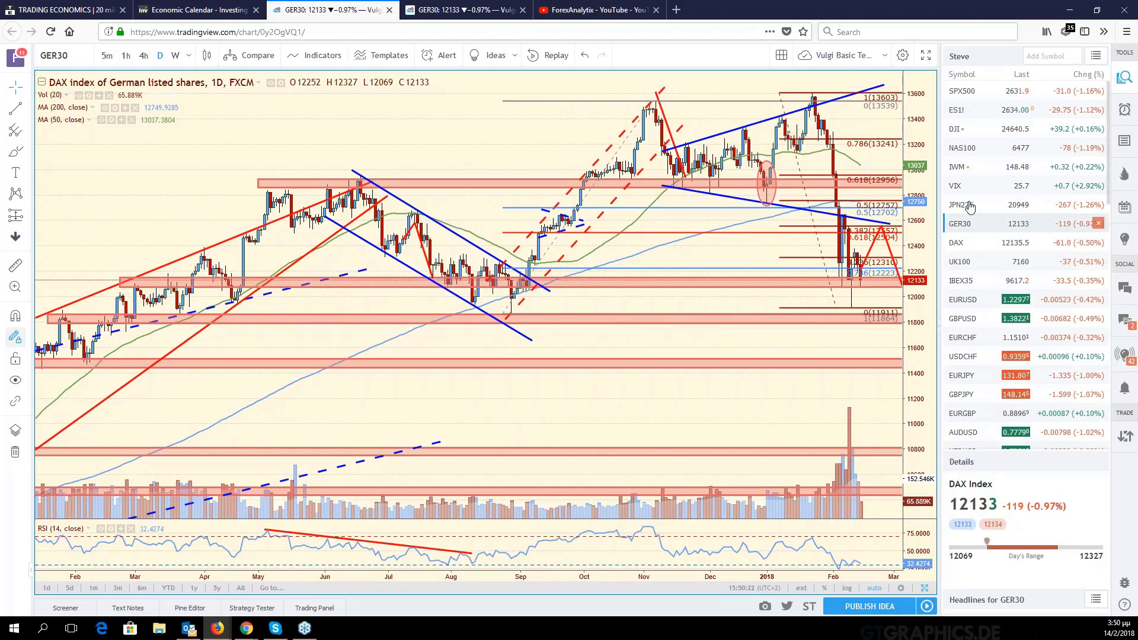
{"action": "left_click", "coordinate": [965, 94]}
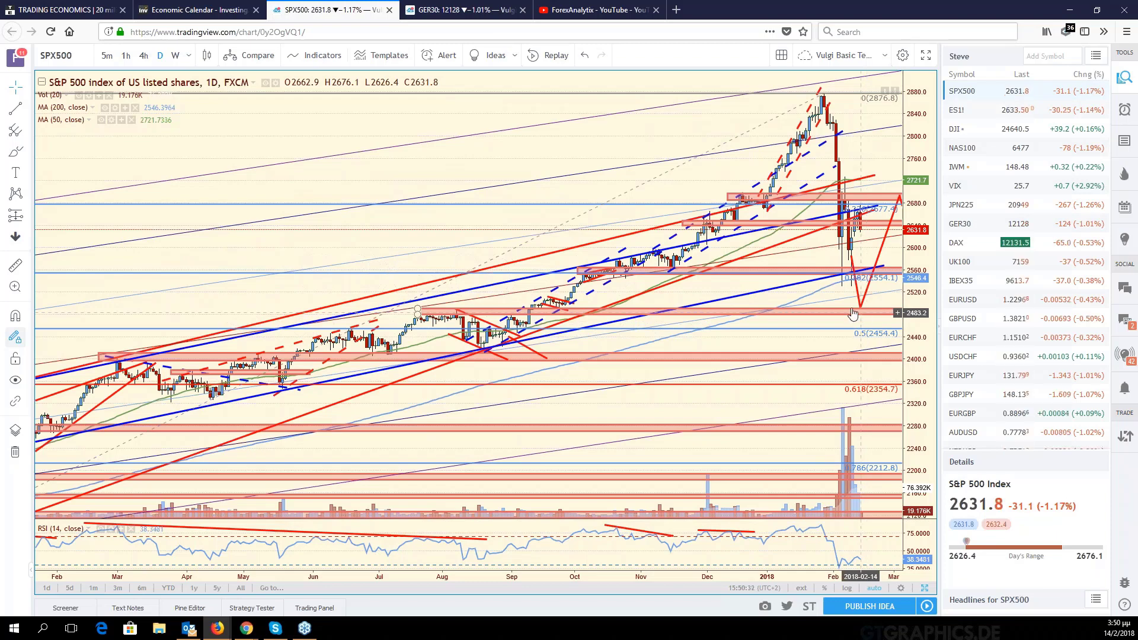
- Load NAS100 into the enlarged chart and pan it toward later dates
{"action": "left_click", "coordinate": [986, 155]}
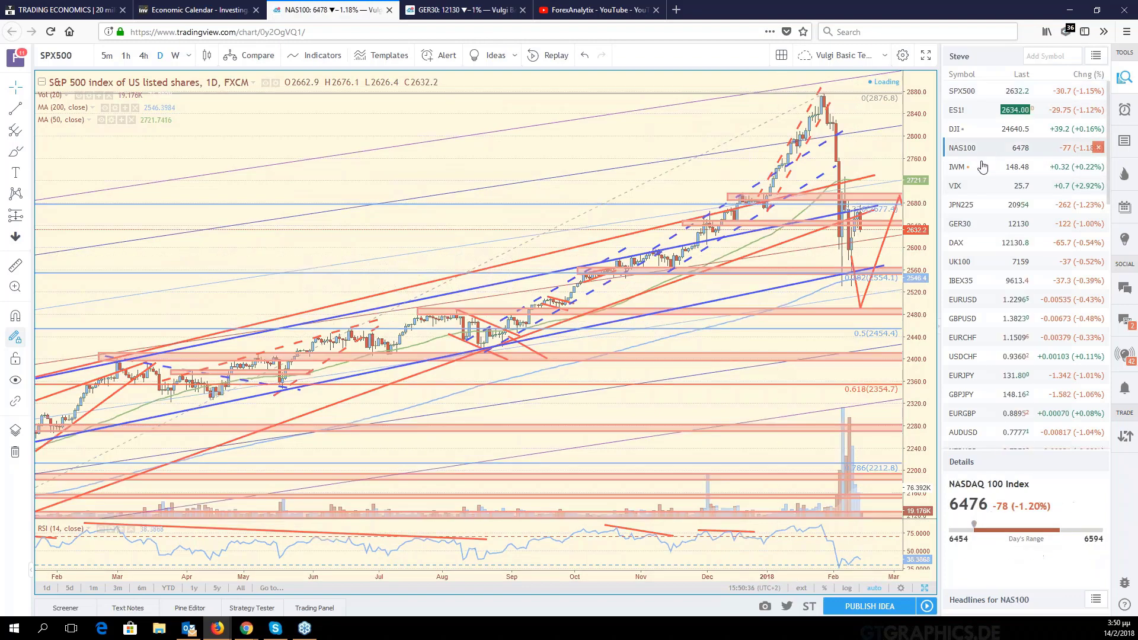
{"action": "left_click_drag", "start_coordinate": [831, 327], "coordinate": [797, 335]}
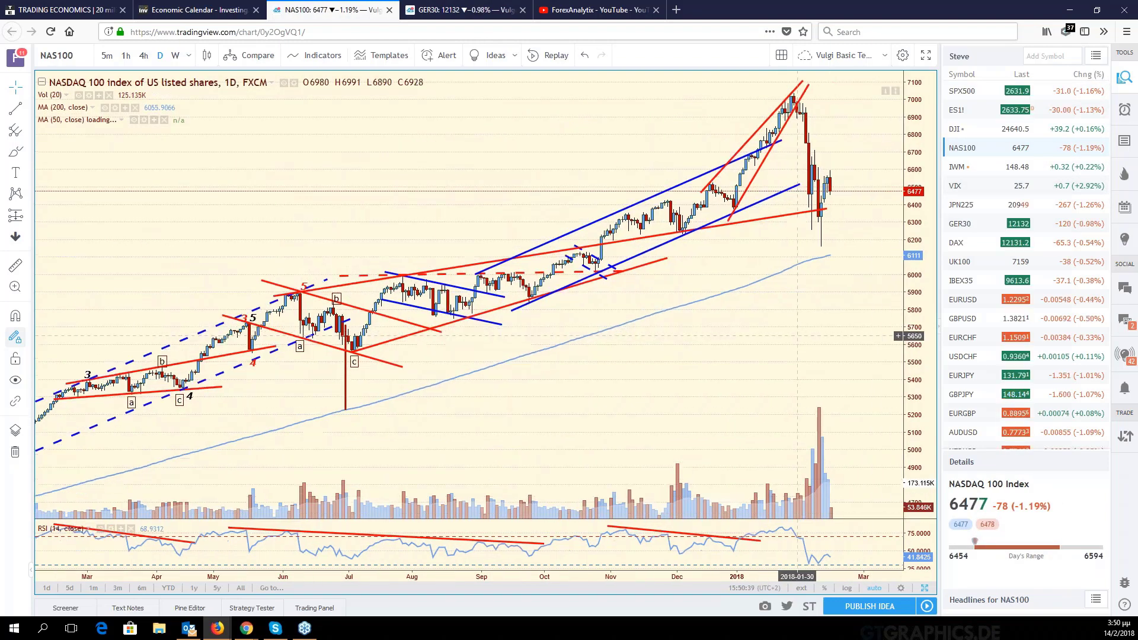
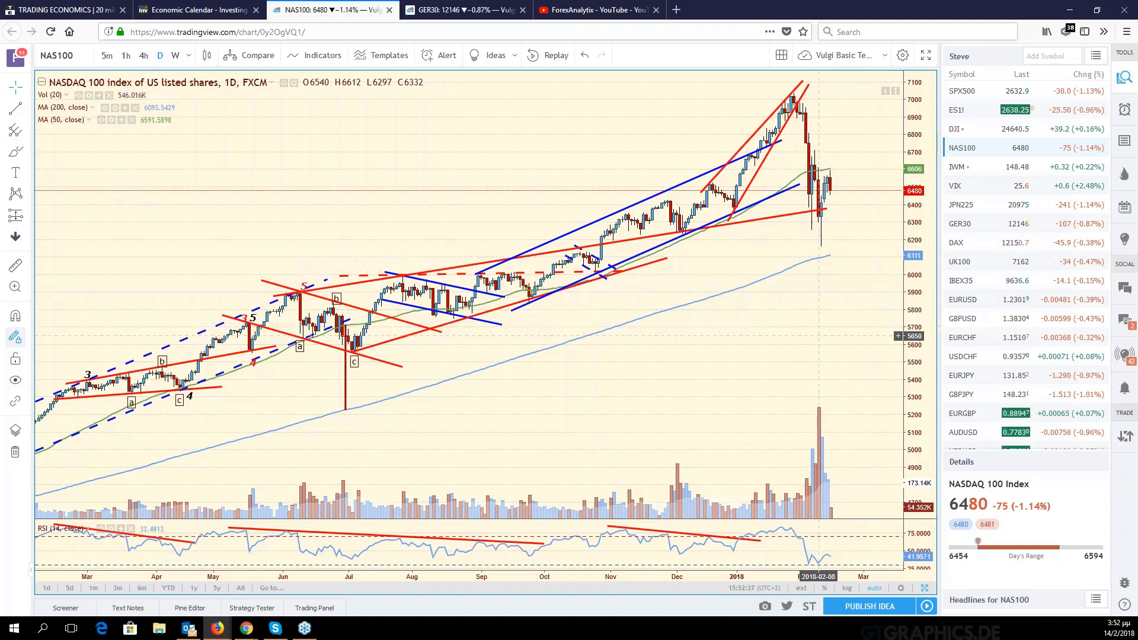
- Back in the six-chart grid, load Gold/USD (XAUUSD) into the WTI crude oil pane
{"action": "left_click_drag", "start_coordinate": [818, 336], "coordinate": [835, 337]}
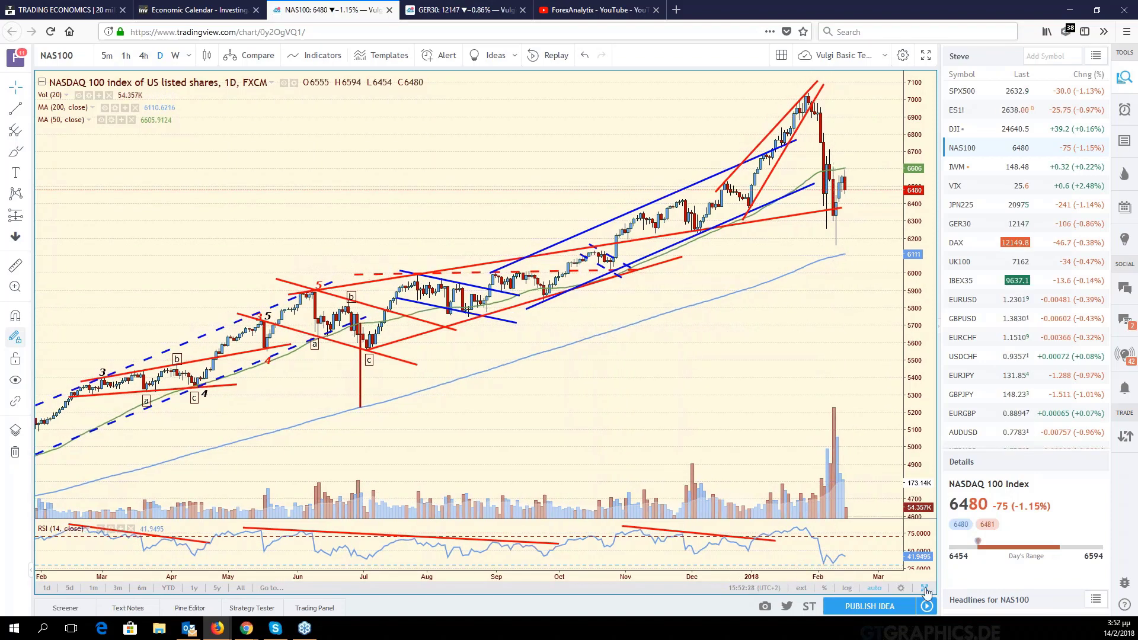
{"action": "left_click", "coordinate": [924, 589]}
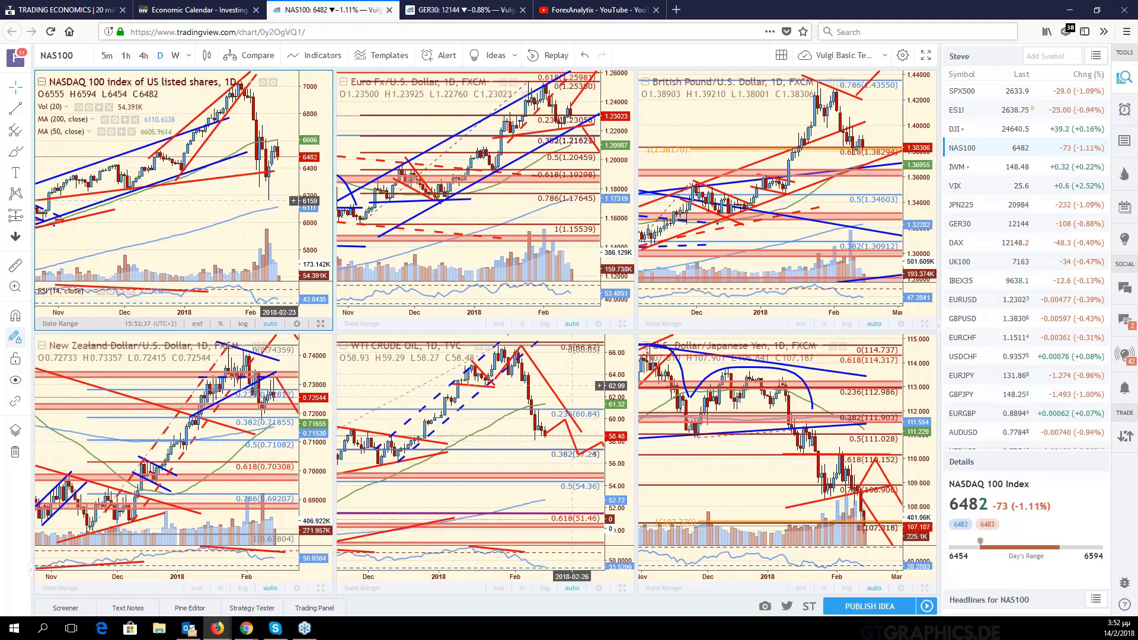
{"action": "left_click", "coordinate": [571, 386]}
{"action": "type", "text": "XAUUSD"}
{"action": "key", "text": "Return"}
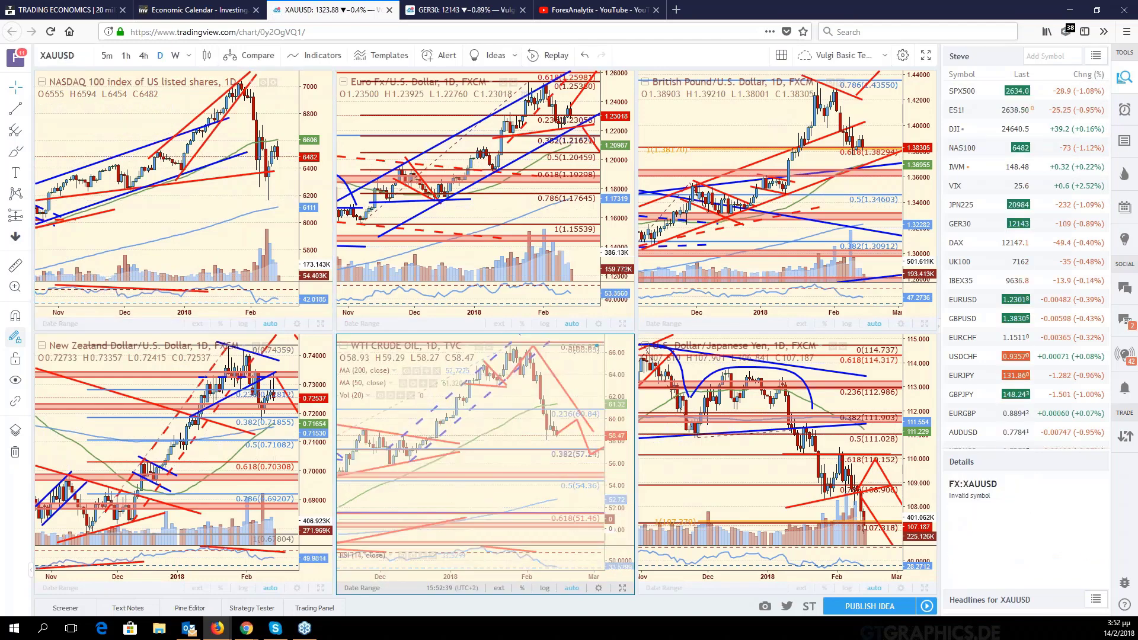
- Show the Gold/USD chart full-size with empty space right of the latest prices
{"action": "key", "text": "alt+Return"}
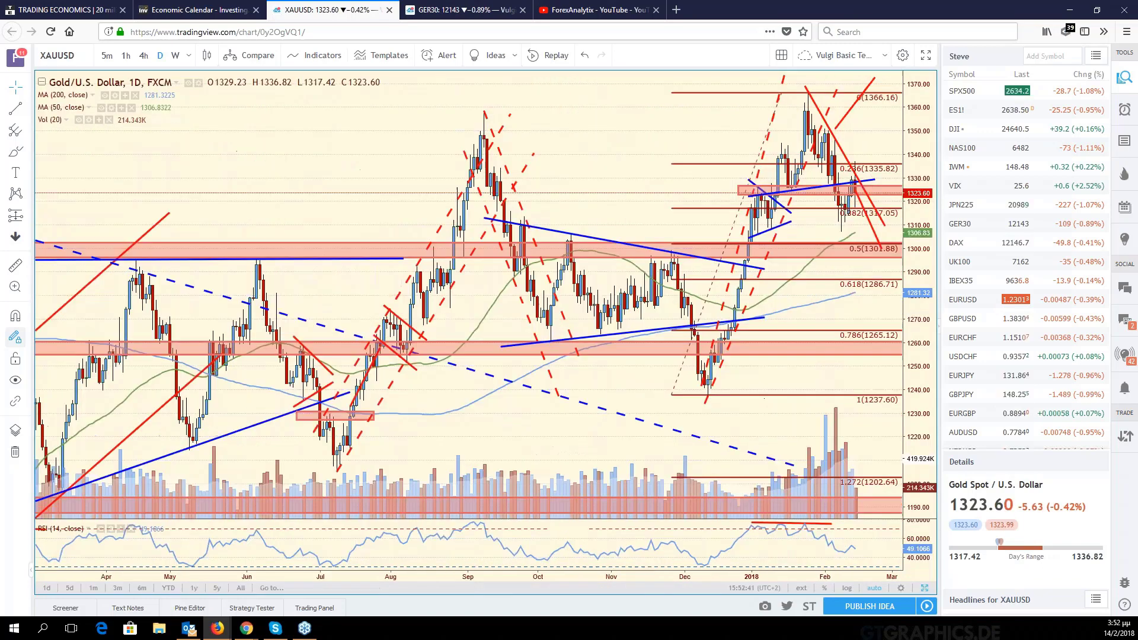
{"action": "left_click_drag", "start_coordinate": [844, 310], "coordinate": [788, 317]}
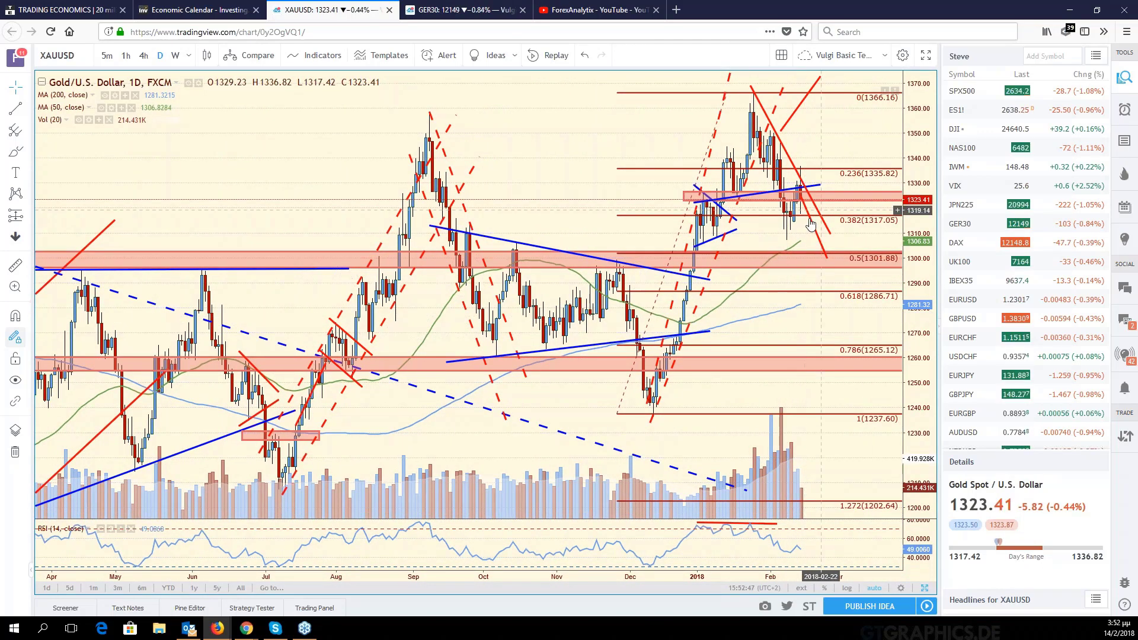
{"action": "scroll", "coordinate": [1057, 347], "scroll_direction": "down", "scroll_amount": 1}
{"action": "scroll", "coordinate": [1057, 346], "scroll_direction": "down", "scroll_amount": 5}
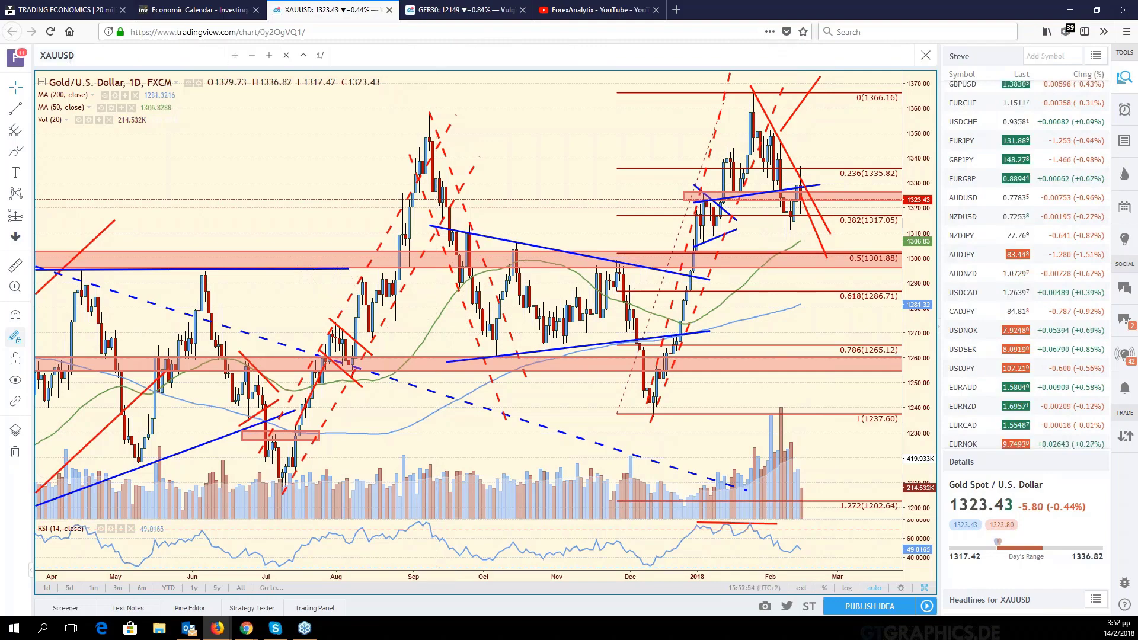
- Load USDCAD, the U.S. Dollar/Canadian Dollar pair, into the full-size chart
{"action": "left_click", "coordinate": [69, 57]}
{"action": "type", "text": "USDCAD"}
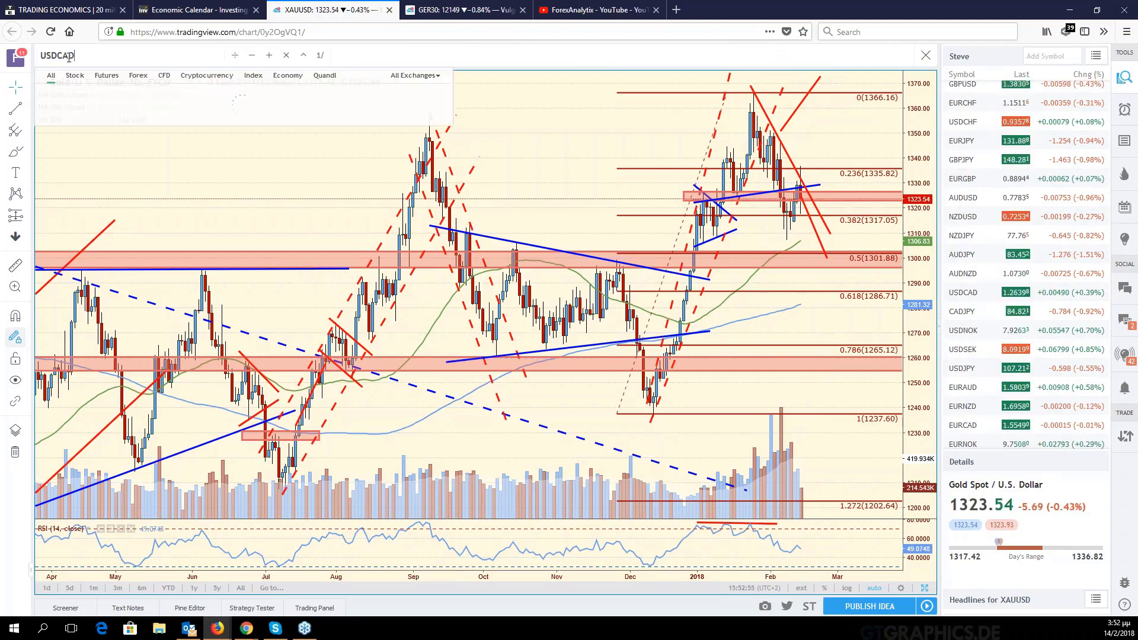
{"action": "key", "text": "Return"}
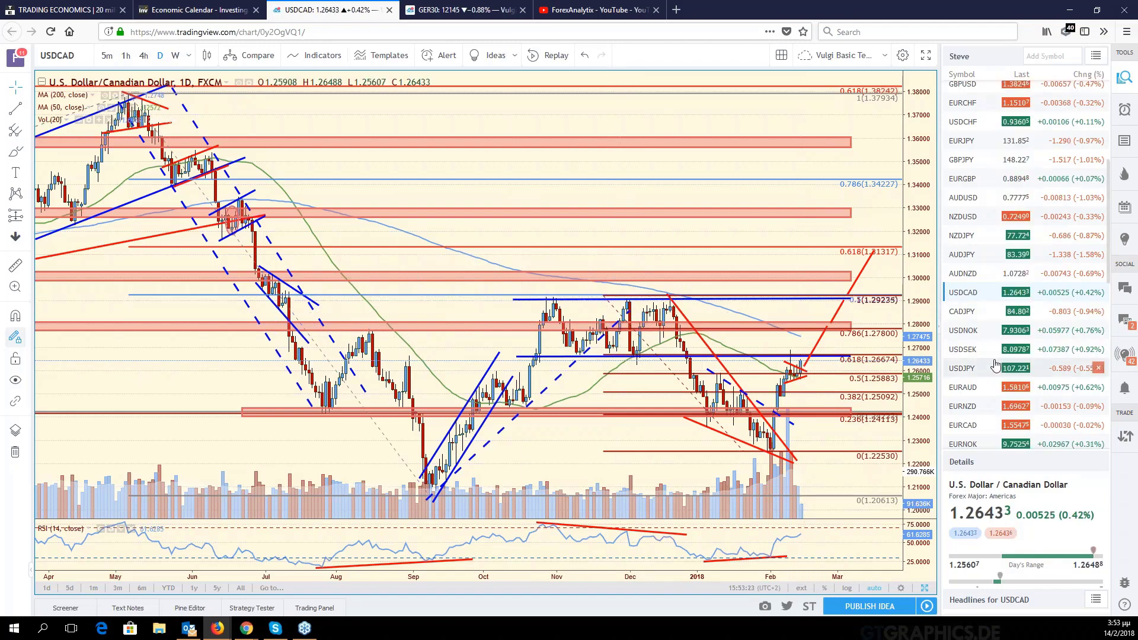
- Switch the chart to CADJPY and anchor its Fibonacci retracement base at the 2017 low
{"action": "left_click", "coordinate": [978, 319]}
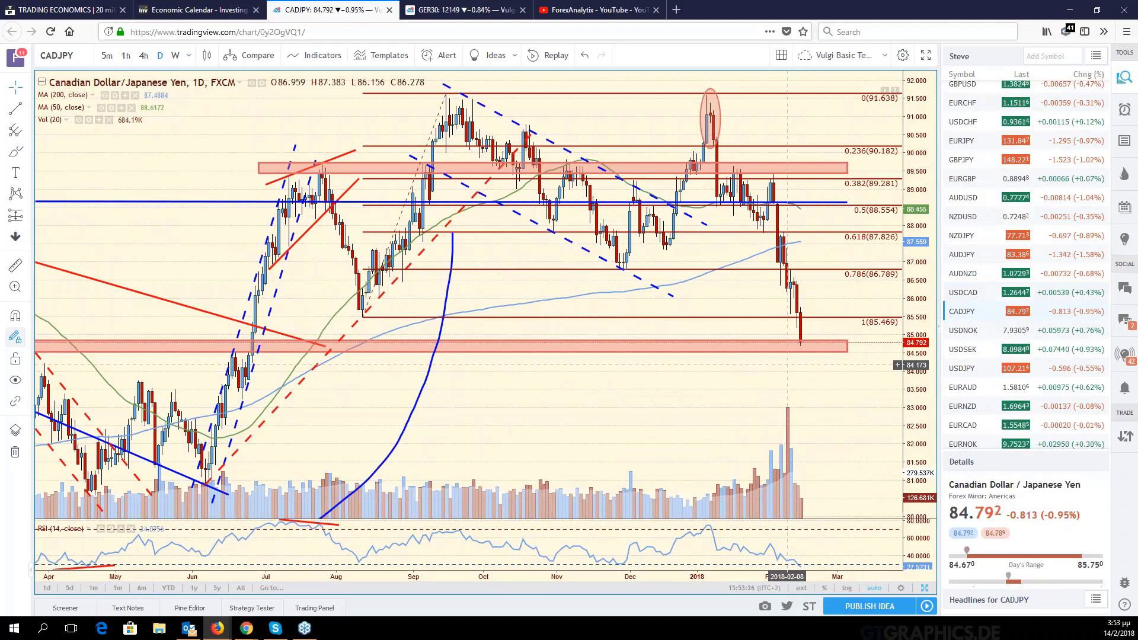
{"action": "scroll", "coordinate": [787, 365], "scroll_direction": "down", "scroll_amount": 1}
{"action": "scroll", "coordinate": [787, 368], "scroll_direction": "down", "scroll_amount": 1}
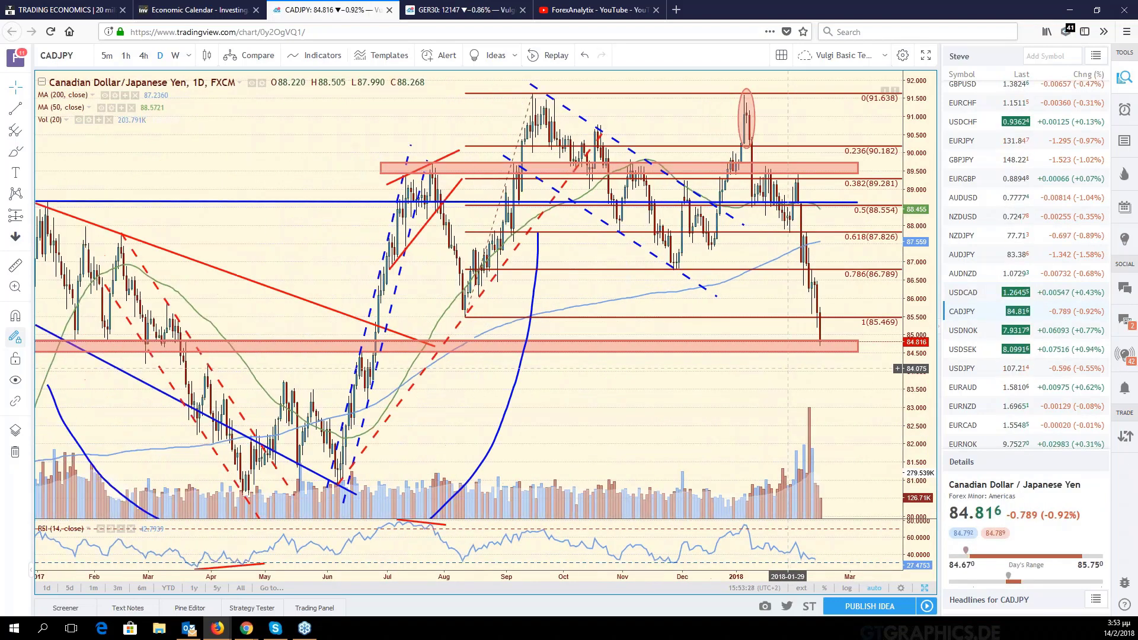
{"action": "scroll", "coordinate": [828, 366], "scroll_direction": "down", "scroll_amount": 1}
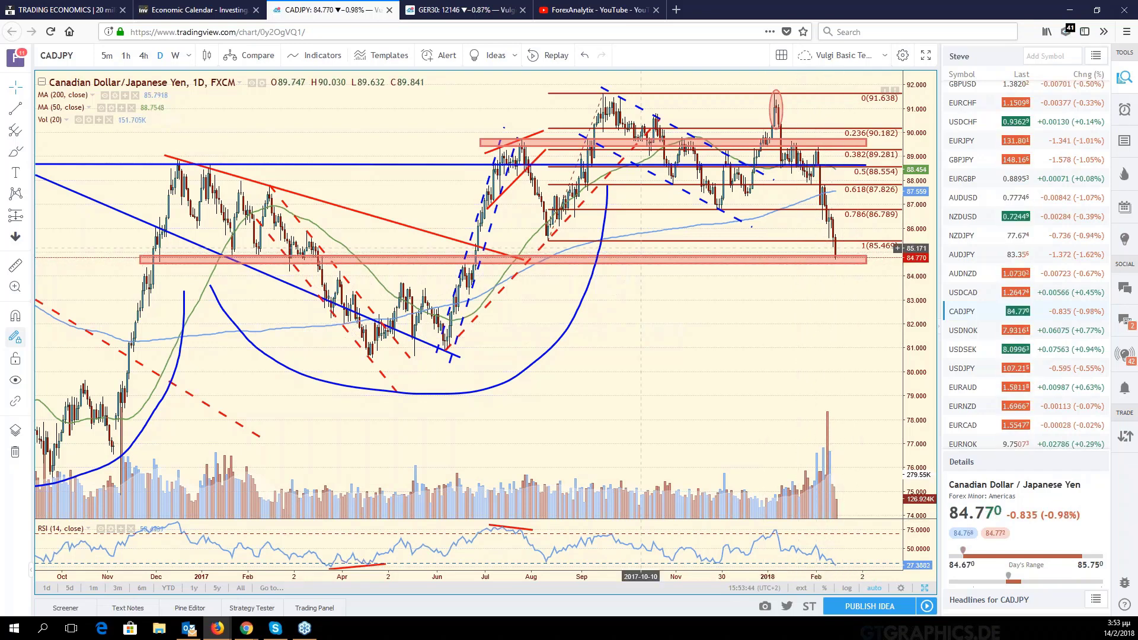
{"action": "left_click_drag", "start_coordinate": [553, 243], "coordinate": [357, 357]}
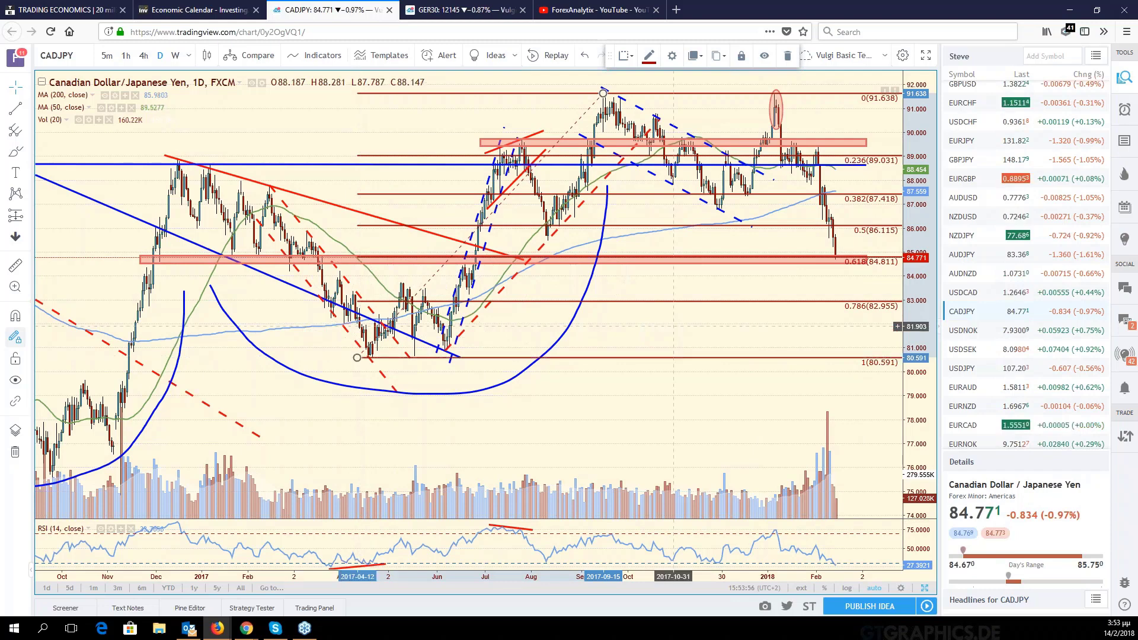
{"action": "left_click", "coordinate": [673, 326]}
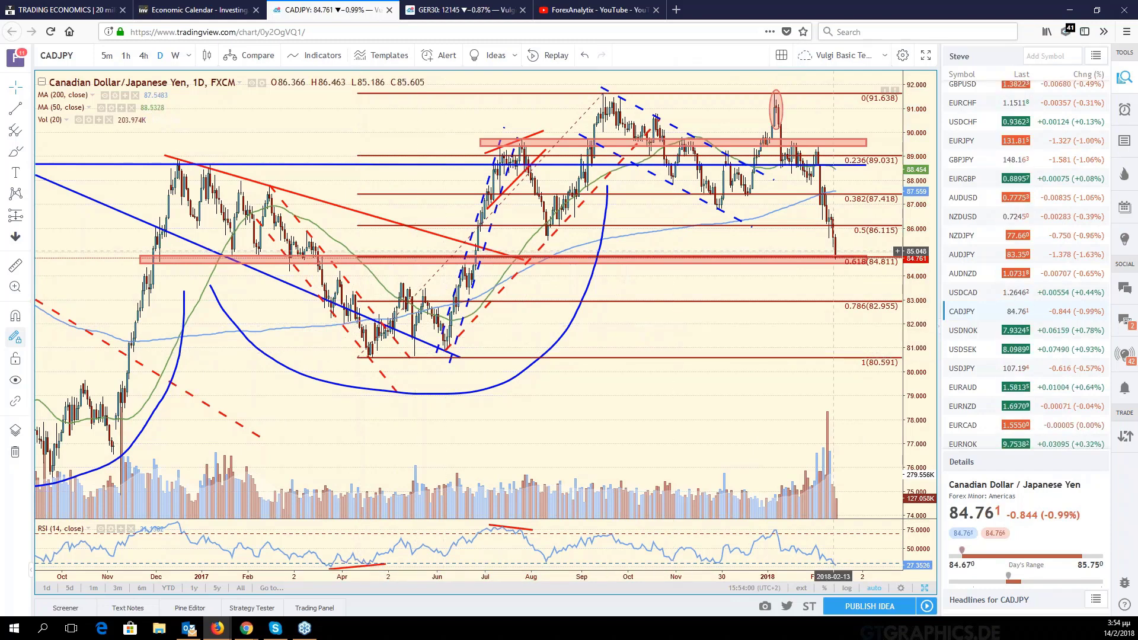
{"action": "scroll", "coordinate": [834, 251], "scroll_direction": "up", "scroll_amount": 2}
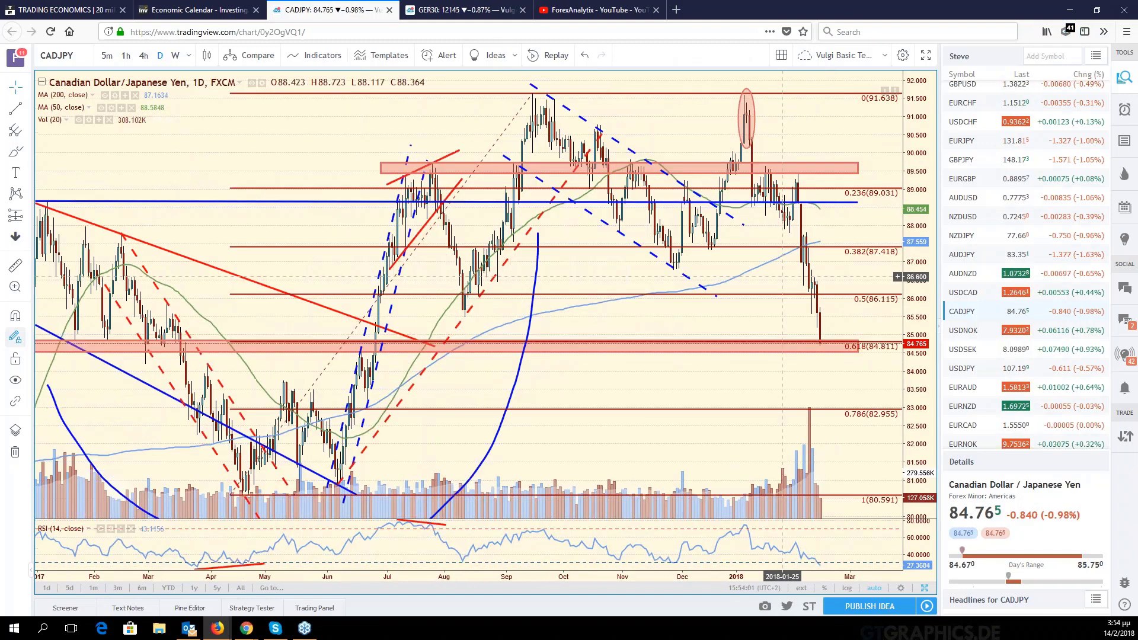
{"action": "scroll", "coordinate": [782, 277], "scroll_direction": "up", "scroll_amount": 1}
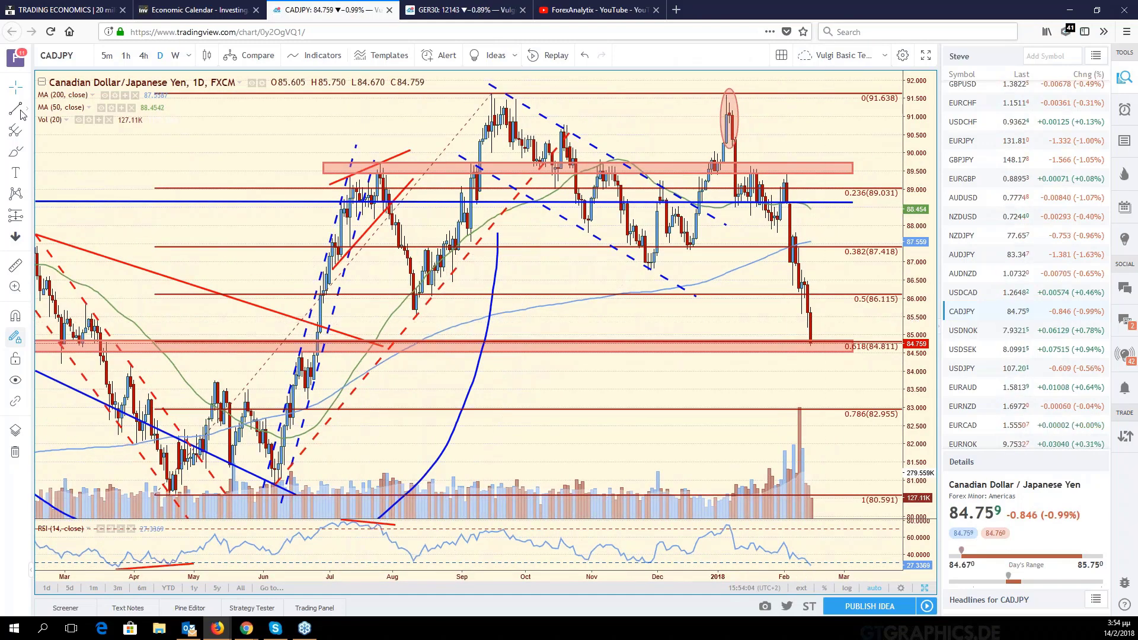
- Draw a red forecast path from the latest low up to the 0.5 level, then down to 0.786
{"action": "left_click", "coordinate": [815, 342]}
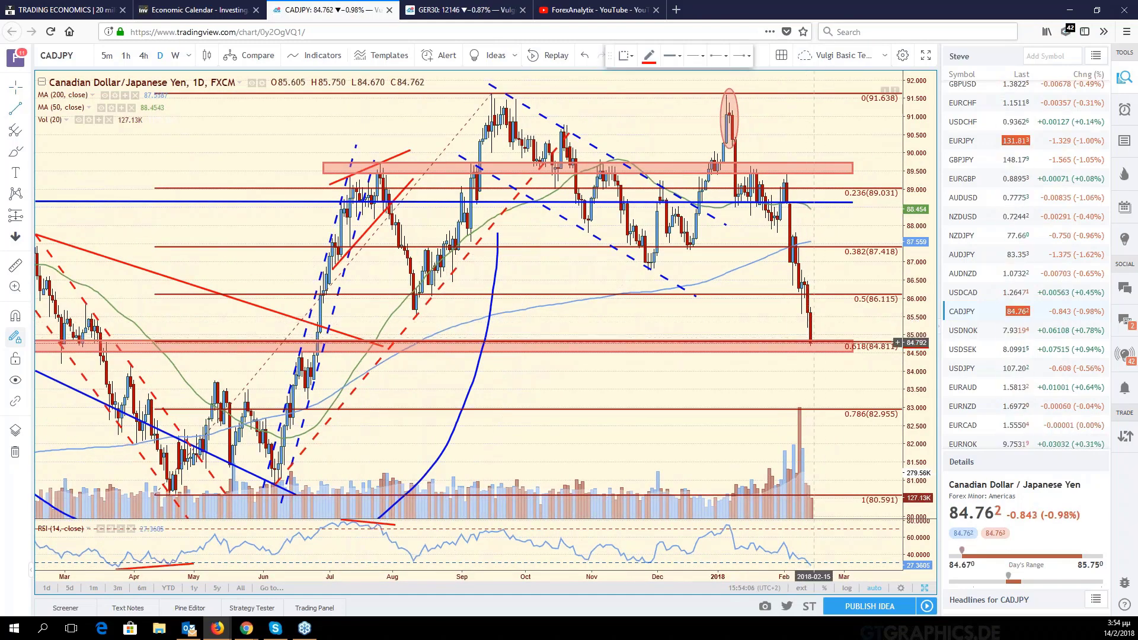
{"action": "left_click_drag", "start_coordinate": [814, 342], "coordinate": [830, 314]}
{"action": "left_click", "coordinate": [841, 302]}
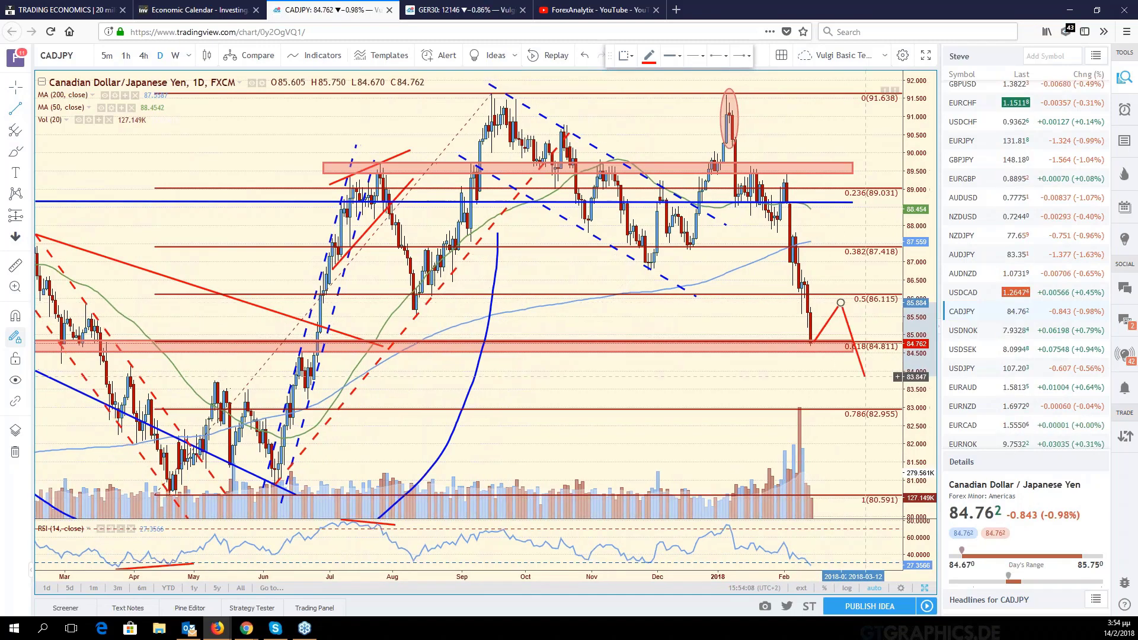
{"action": "left_click", "coordinate": [876, 410]}
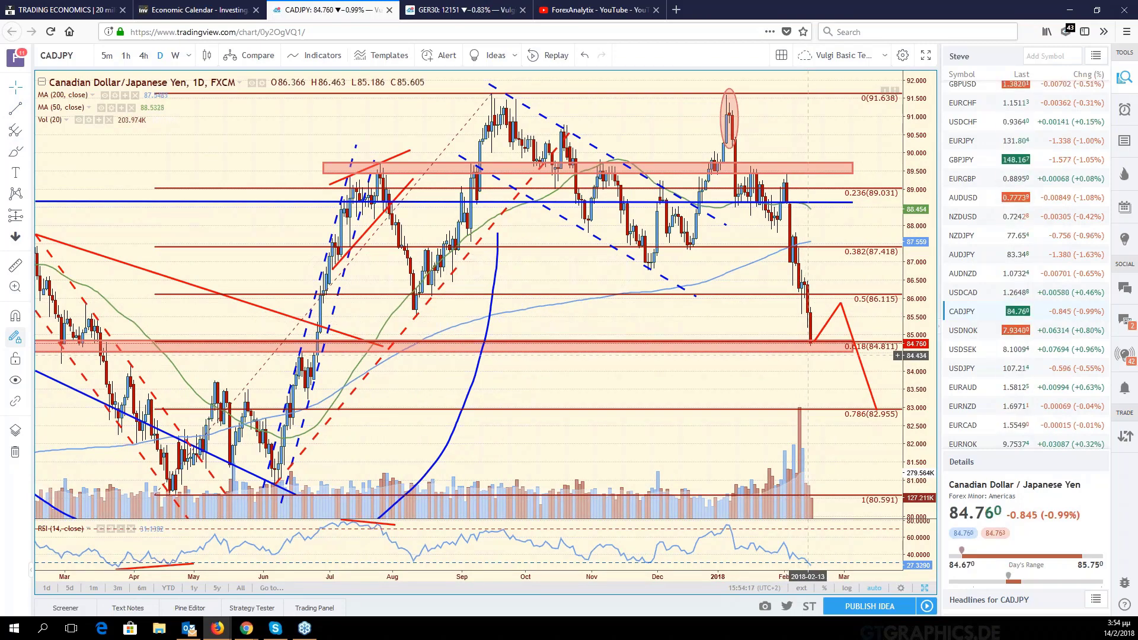
- Pan to show earlier price history and return to the six-chart grid
{"action": "scroll", "coordinate": [803, 358], "scroll_direction": "down", "scroll_amount": 1}
{"action": "scroll", "coordinate": [807, 355], "scroll_direction": "up", "scroll_amount": 2}
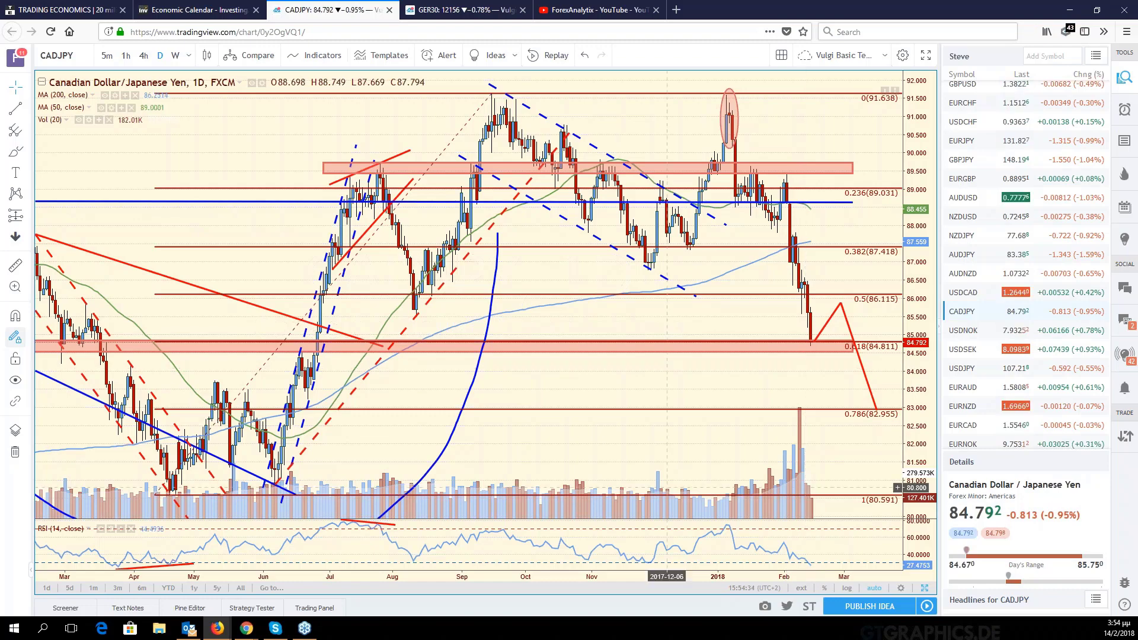
{"action": "scroll", "coordinate": [666, 488], "scroll_direction": "down", "scroll_amount": 5}
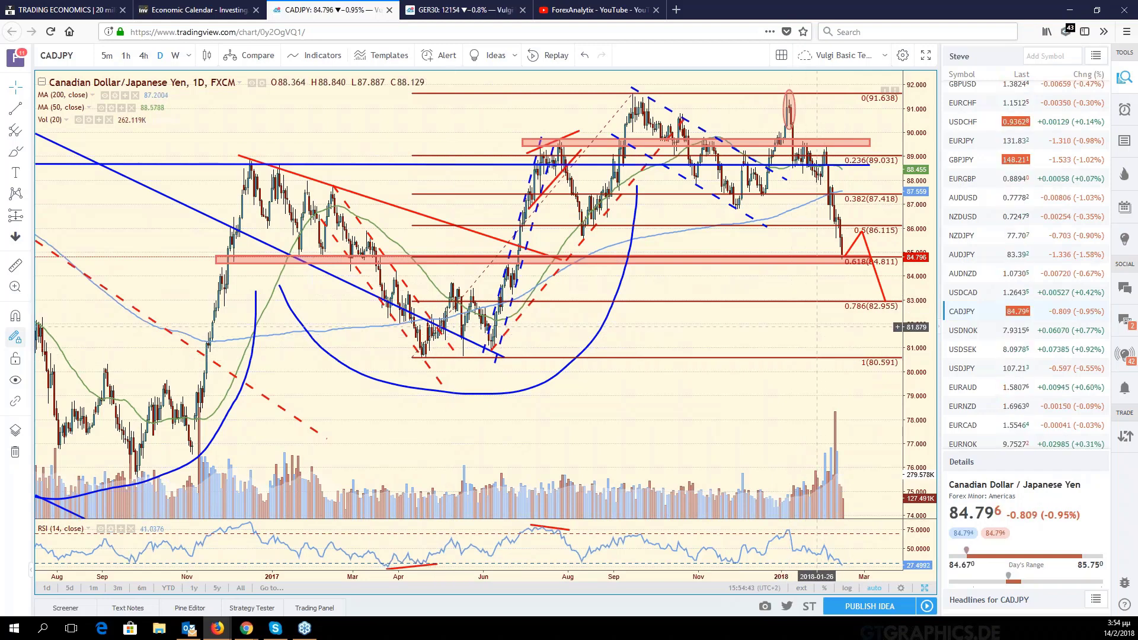
{"action": "scroll", "coordinate": [799, 351], "scroll_direction": "up", "scroll_amount": 3}
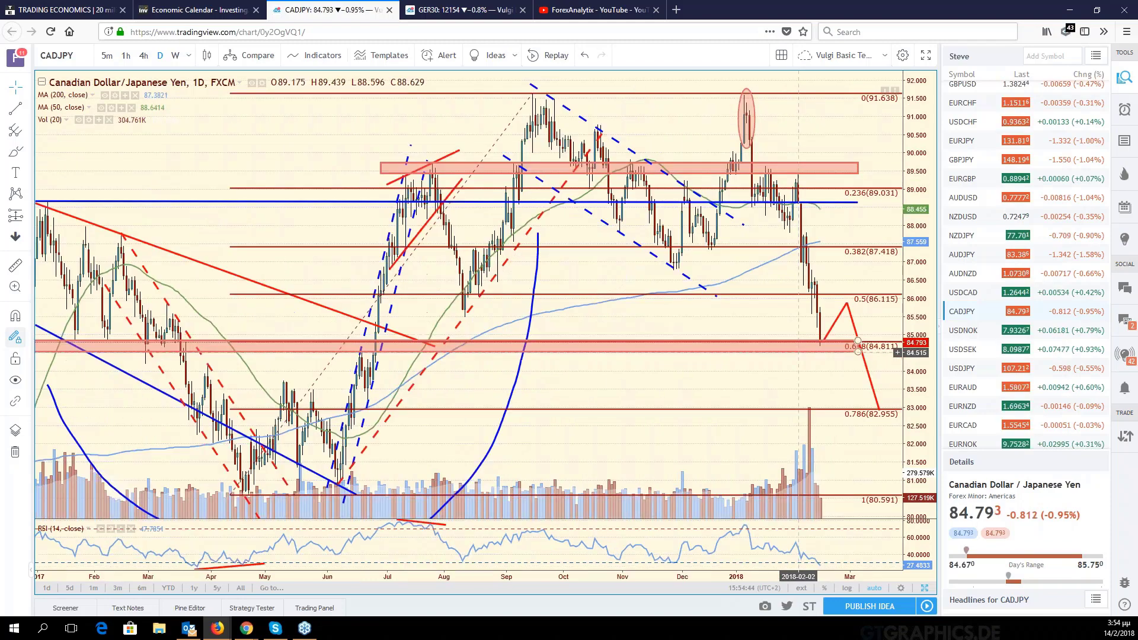
{"action": "scroll", "coordinate": [798, 351], "scroll_direction": "up", "scroll_amount": 2}
{"action": "left_click_drag", "start_coordinate": [813, 372], "coordinate": [870, 378]}
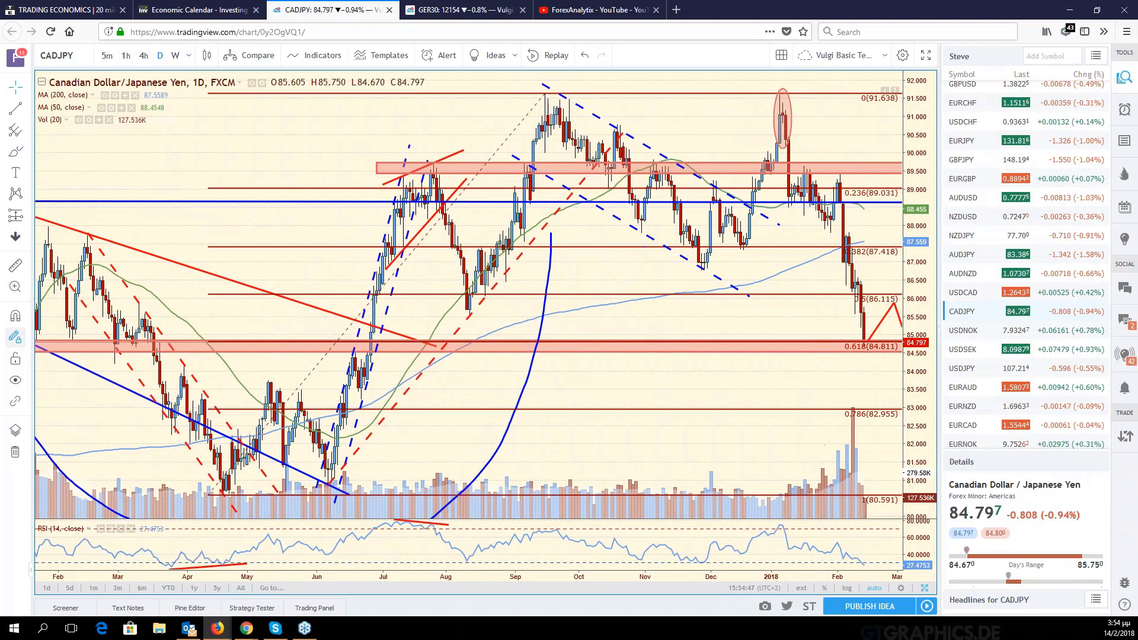
{"action": "key", "text": "alt+Return"}
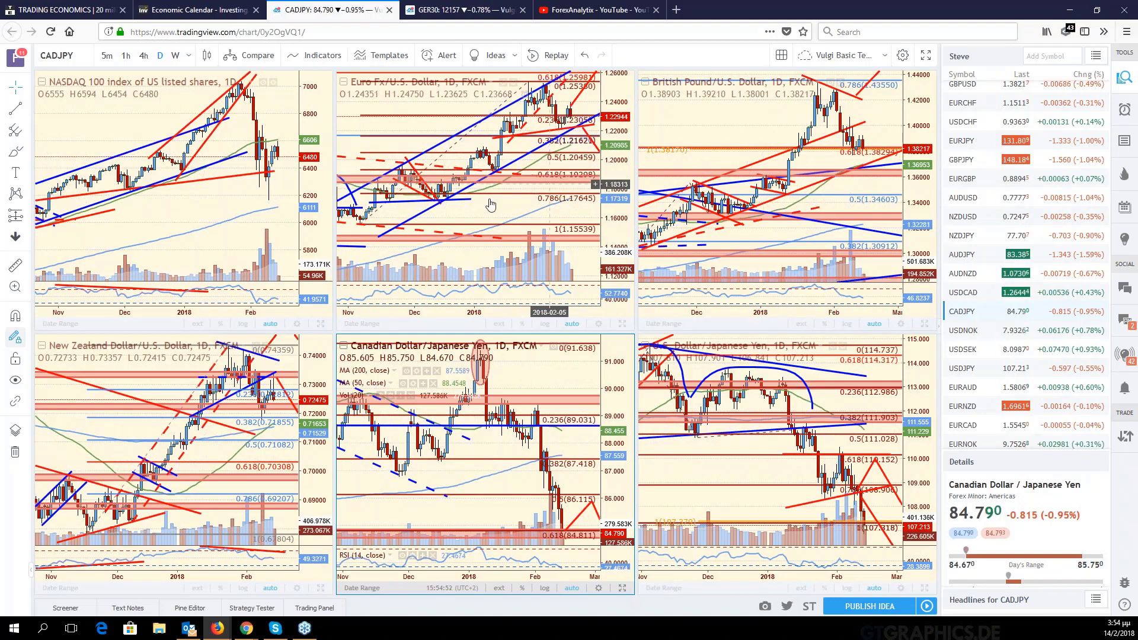
- Maximize the NASDAQ 100 pane and load AUDUSD into it
{"action": "left_click", "coordinate": [269, 233]}
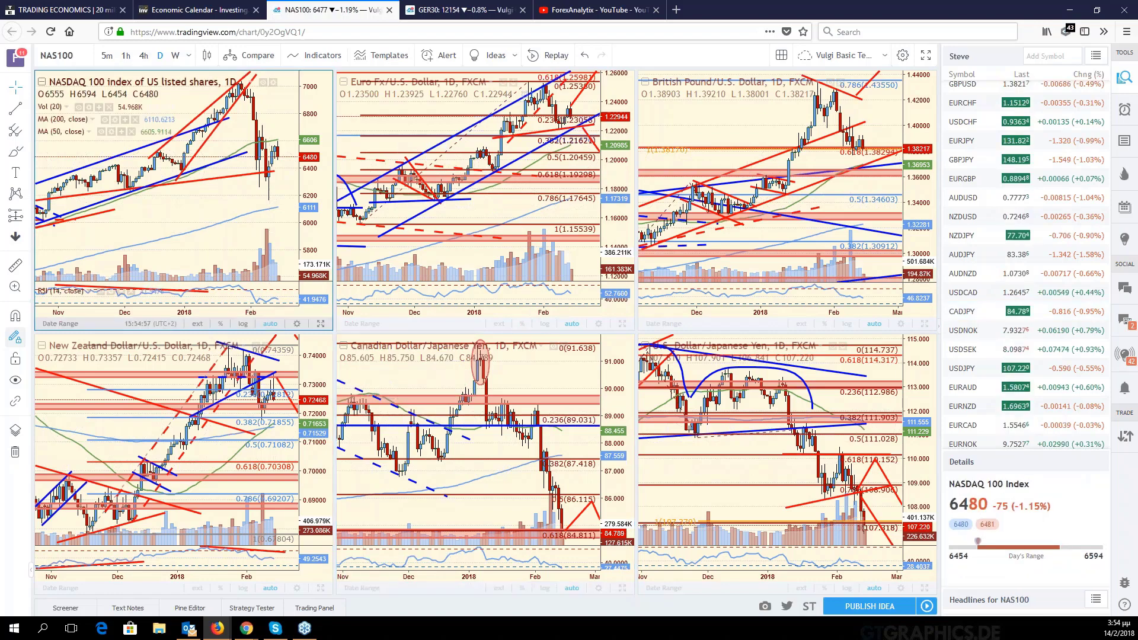
{"action": "key", "text": "alt+Return"}
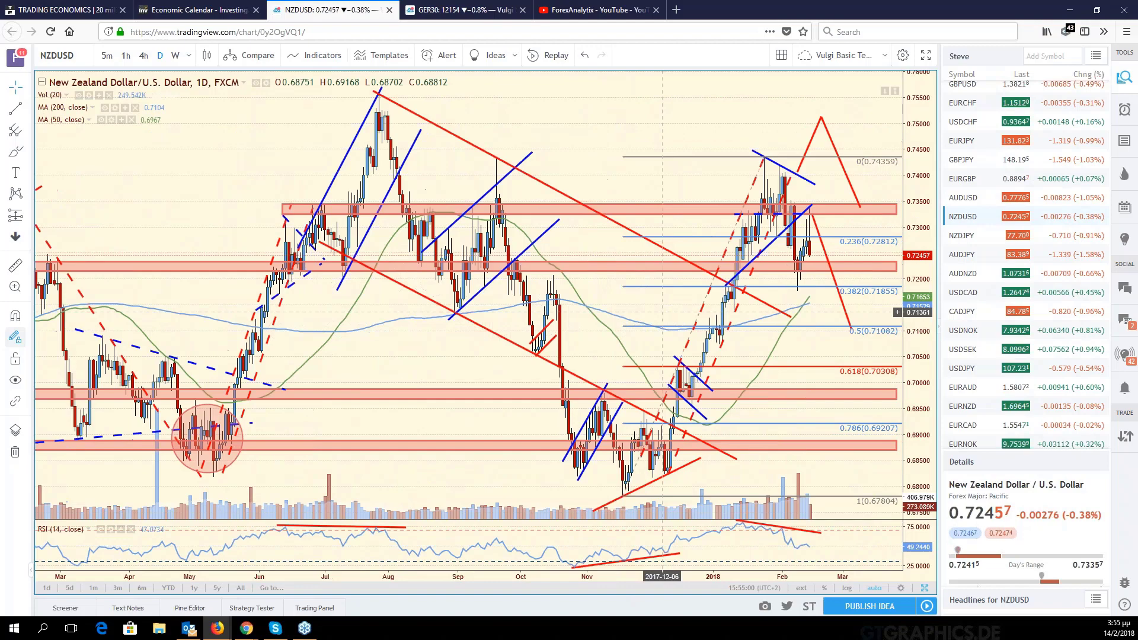
{"action": "left_click", "coordinate": [85, 55]}
{"action": "type", "text": "AUDUSD"}
{"action": "key", "text": "Return"}
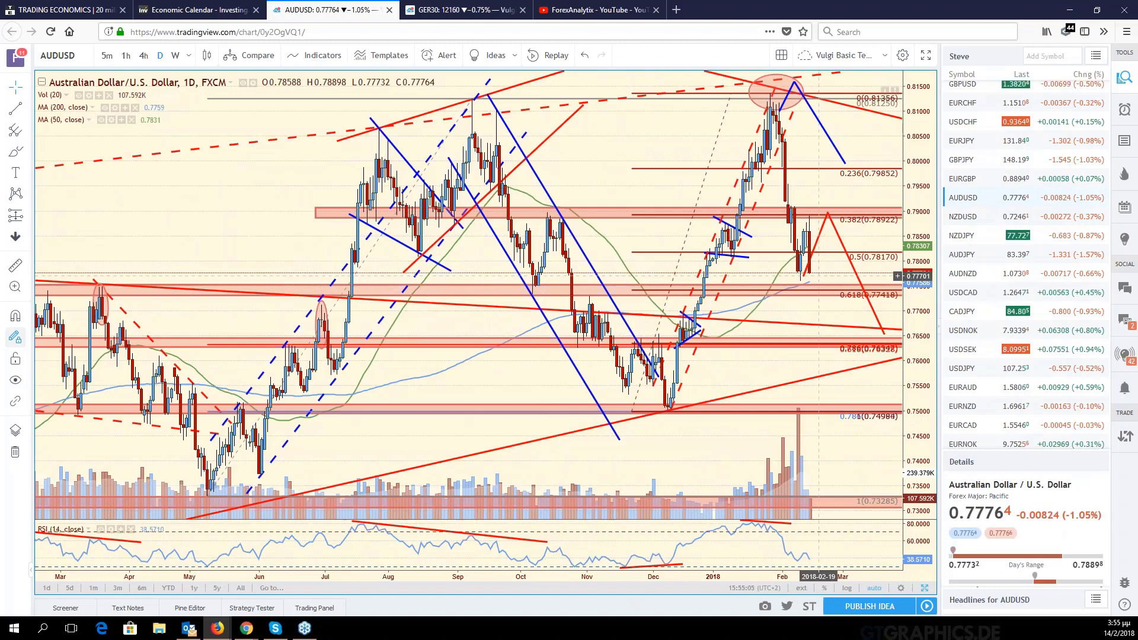
- Auto-fit the price scale, then reload AUDUSD after a brief switch to AUD/NZD
{"action": "left_click_drag", "start_coordinate": [916, 219], "coordinate": [916, 242]}
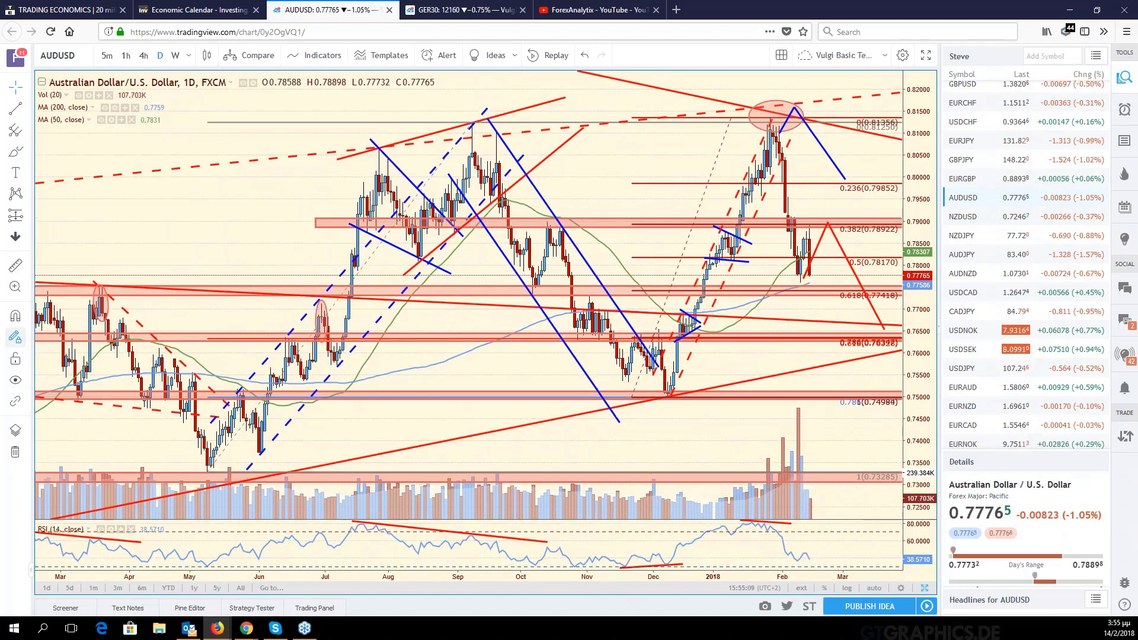
{"action": "left_click", "coordinate": [874, 588]}
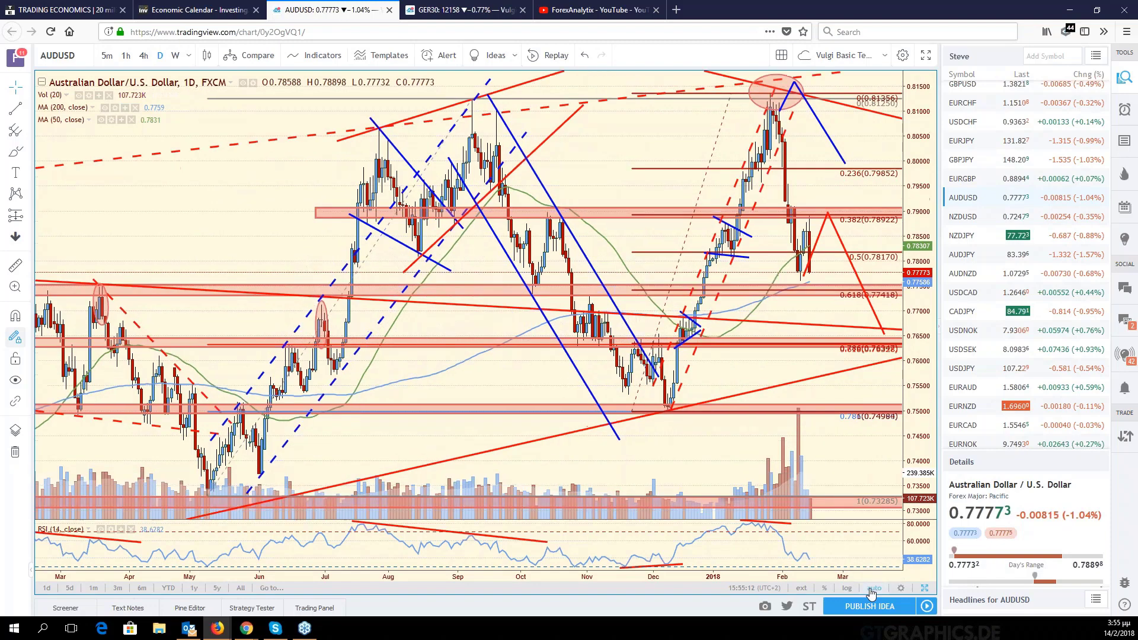
{"action": "left_click", "coordinate": [88, 59]}
{"action": "type", "text": "AUDN"}
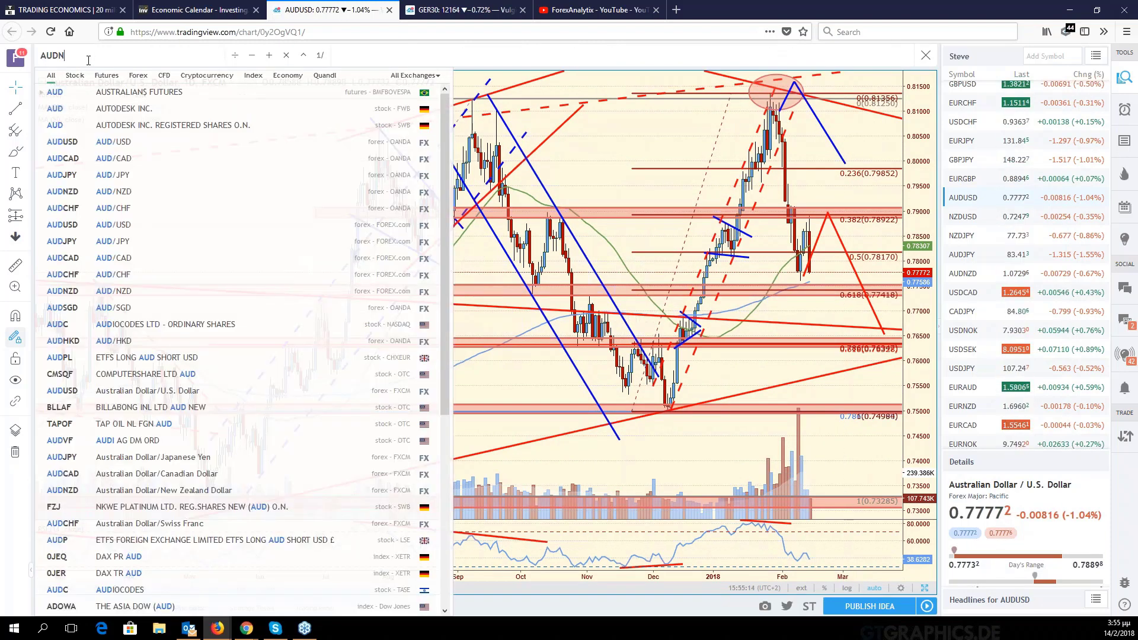
{"action": "key", "text": "Return"}
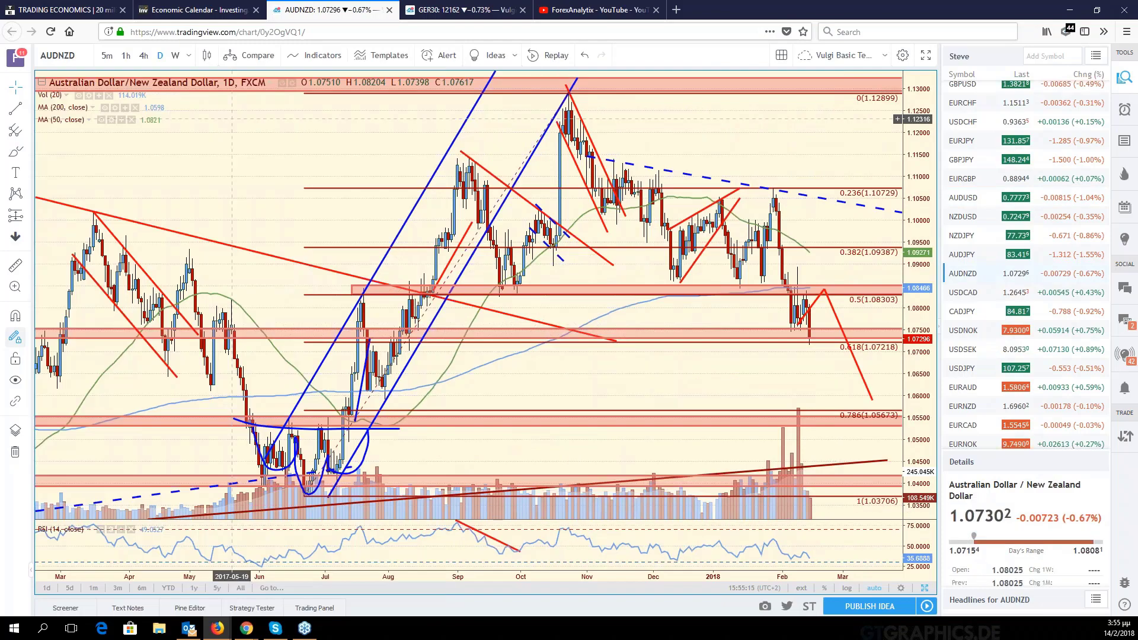
{"action": "type", "text": "AUDUSD"}
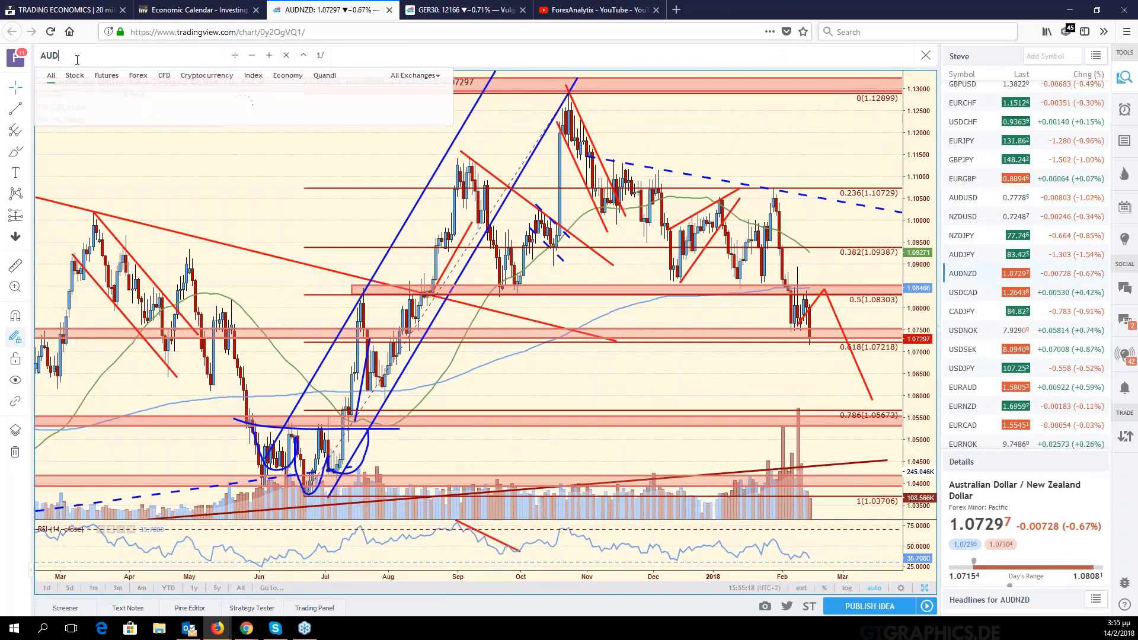
{"action": "key", "text": "Return"}
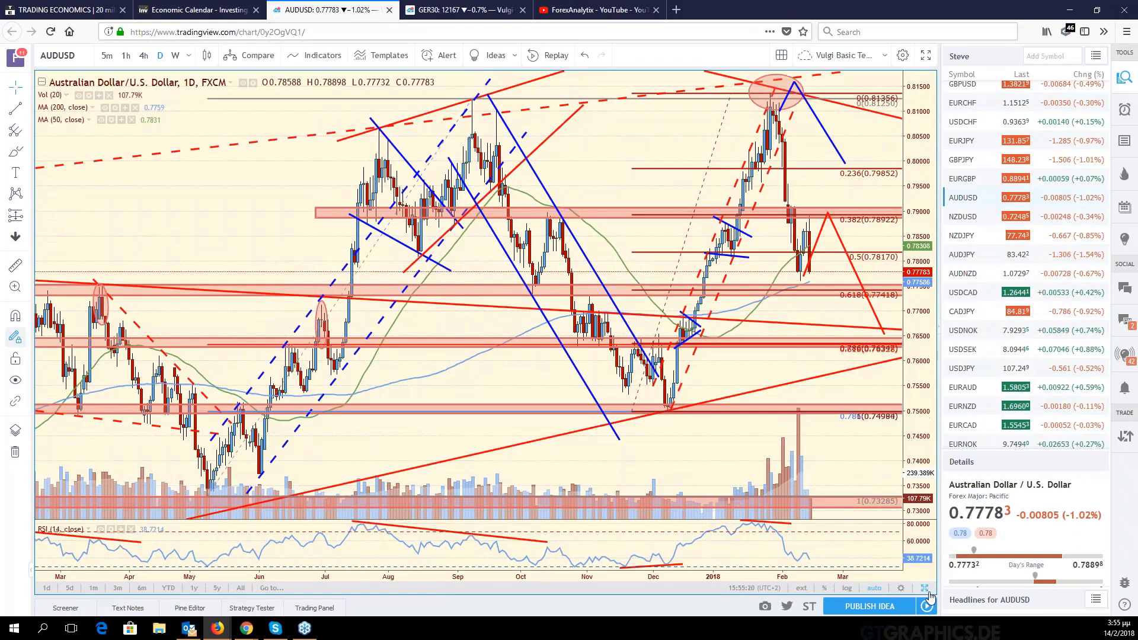
- Restore the six-chart grid and make the EUR/USD pane active
{"action": "left_click", "coordinate": [926, 589]}
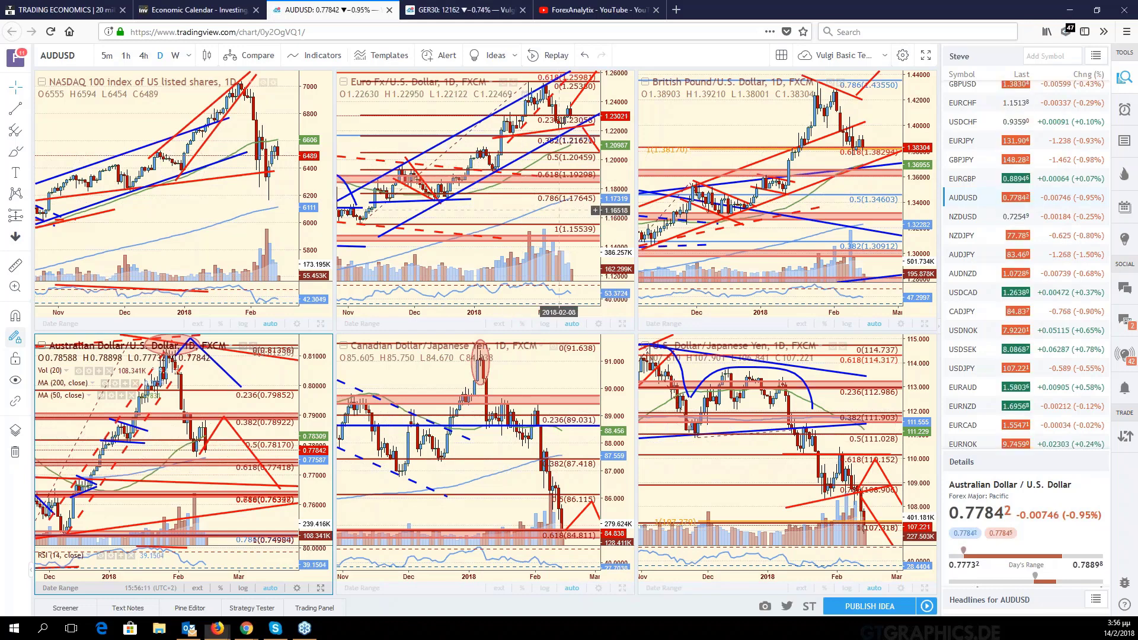
{"action": "left_click", "coordinate": [559, 210]}
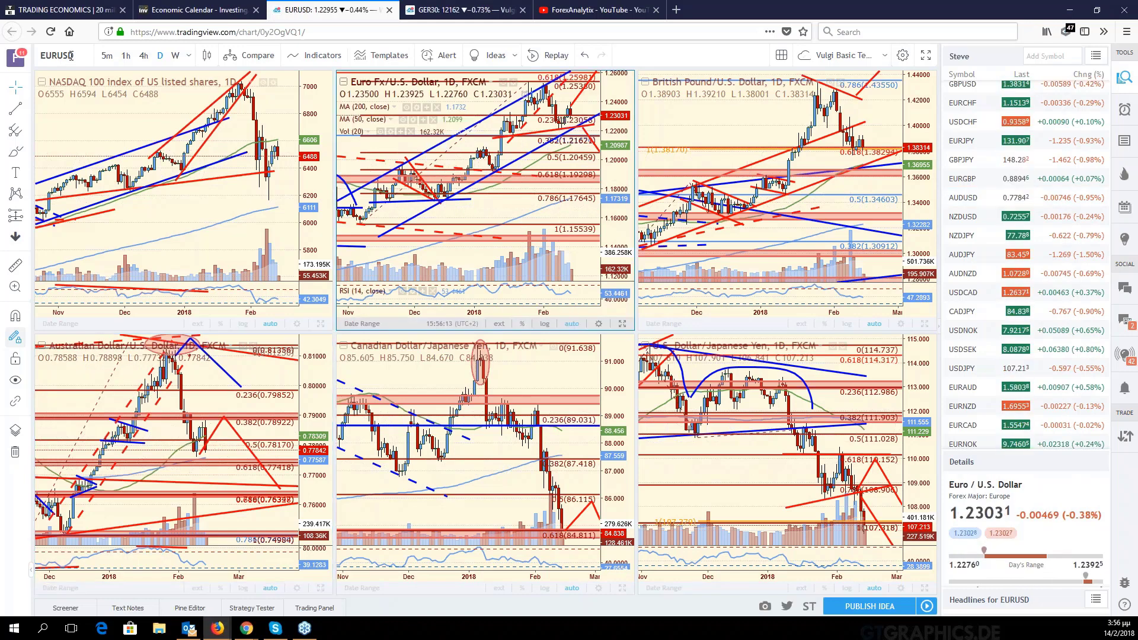
- Change the top-middle EUR/USD chart to EURAUD
{"action": "left_click", "coordinate": [71, 55]}
{"action": "type", "text": "EURAUD"}
{"action": "key", "text": "Return"}
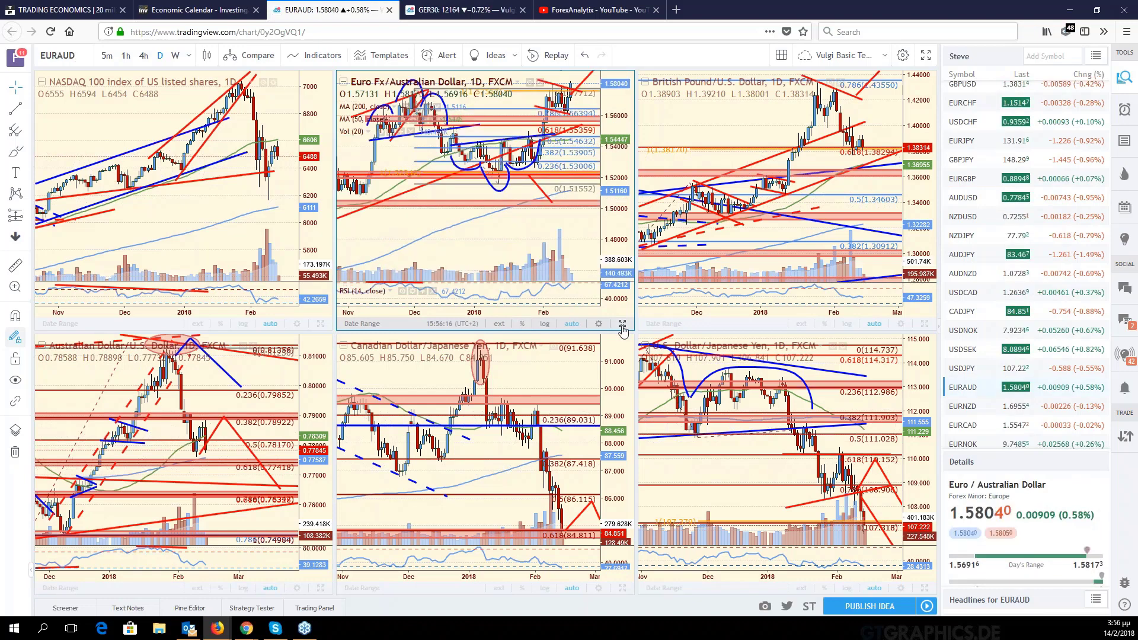
- Maximize EURAUD, leave space after the last bar, widen the price scale, then restore the grid
{"action": "left_click", "coordinate": [623, 324]}
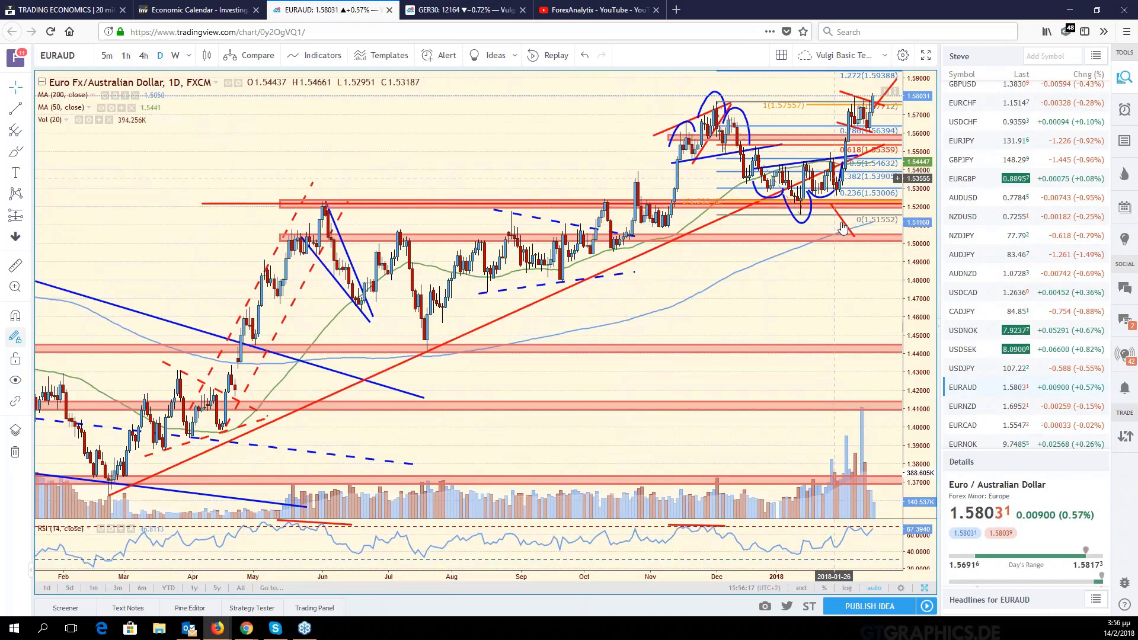
{"action": "left_click_drag", "start_coordinate": [842, 227], "coordinate": [812, 227]}
{"action": "left_click_drag", "start_coordinate": [857, 278], "coordinate": [833, 328]}
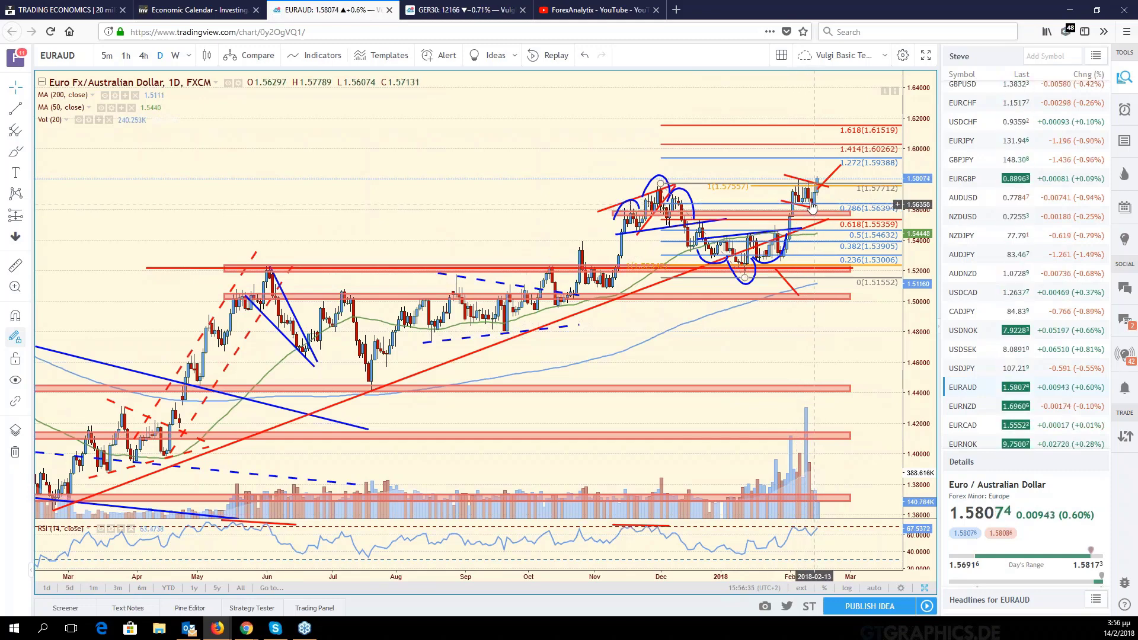
{"action": "left_click", "coordinate": [789, 178]}
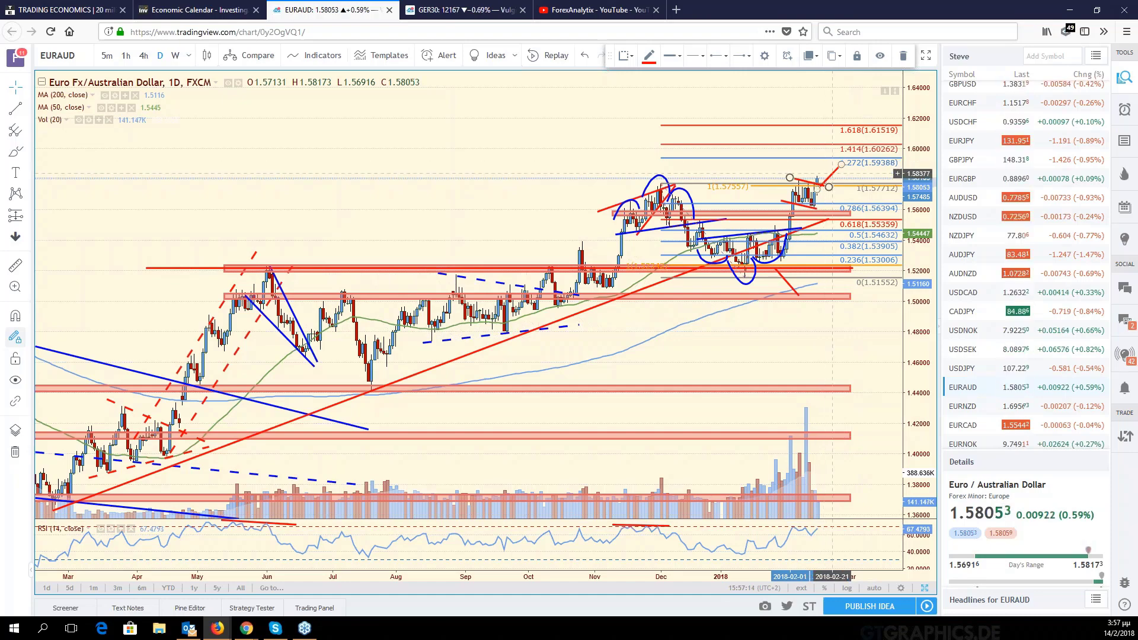
{"action": "left_click", "coordinate": [923, 588]}
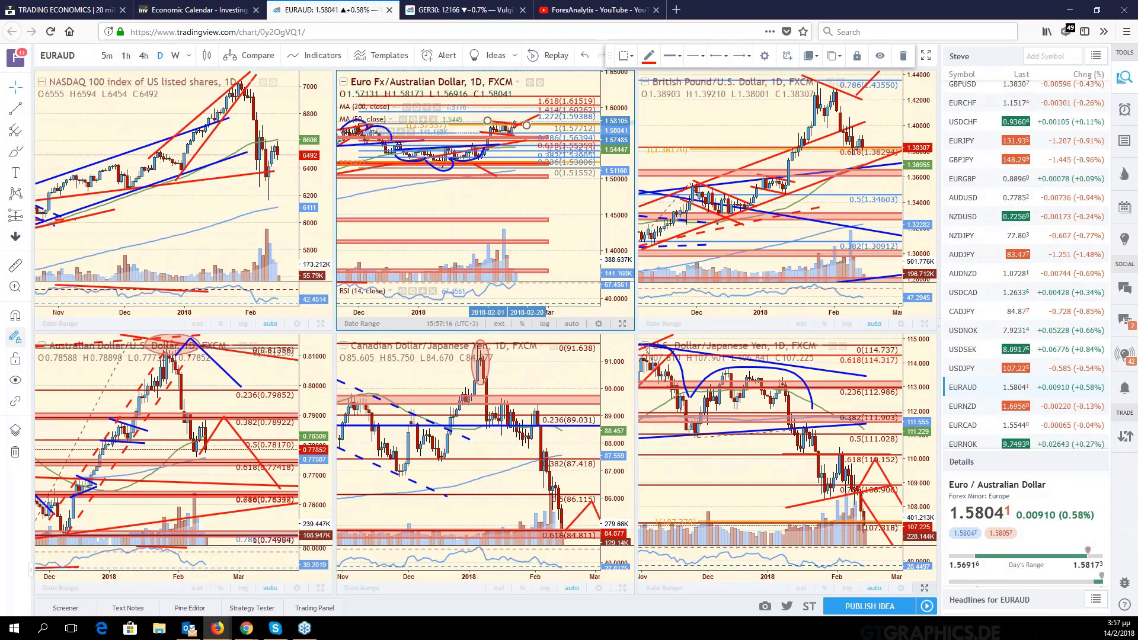
- Change the USD/JPY pane to the US Dollar Index (DXY)
{"action": "left_click", "coordinate": [830, 462]}
{"action": "type", "text": "DXY"}
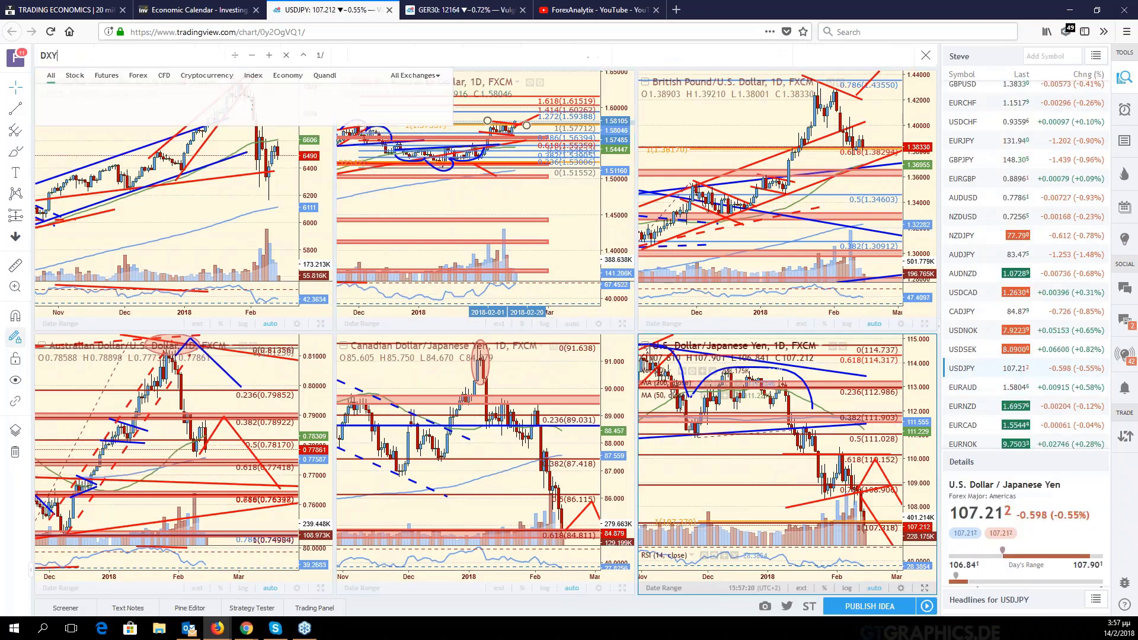
{"action": "key", "text": "Return"}
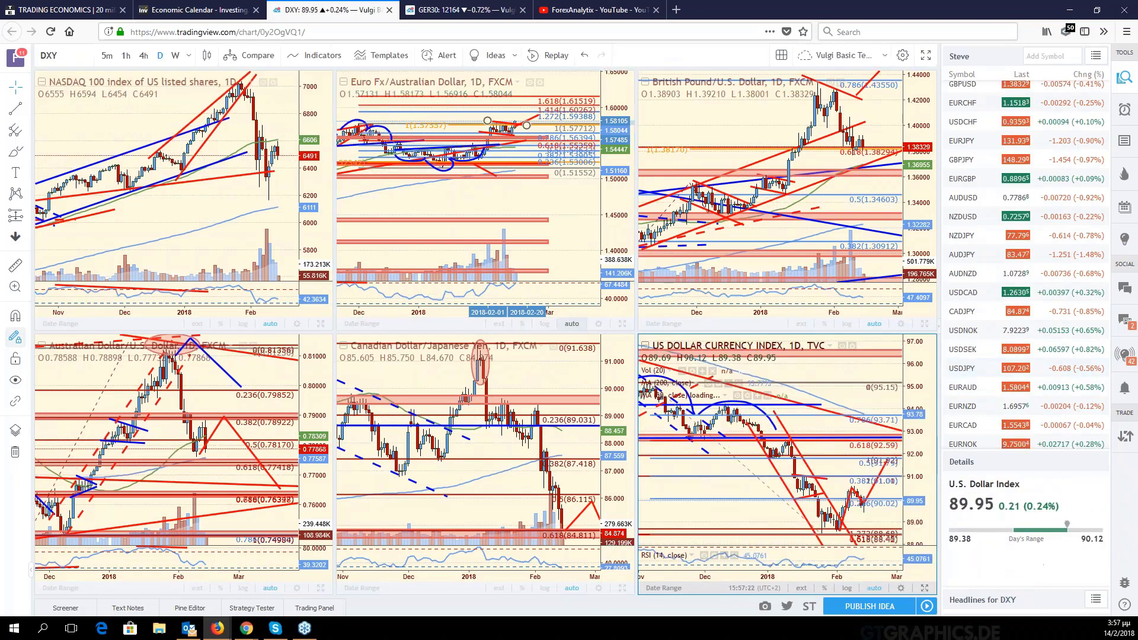
- Switch the top-middle chart back to EURUSD and pan it, then focus and nudge AUD/USD
{"action": "left_click", "coordinate": [444, 196]}
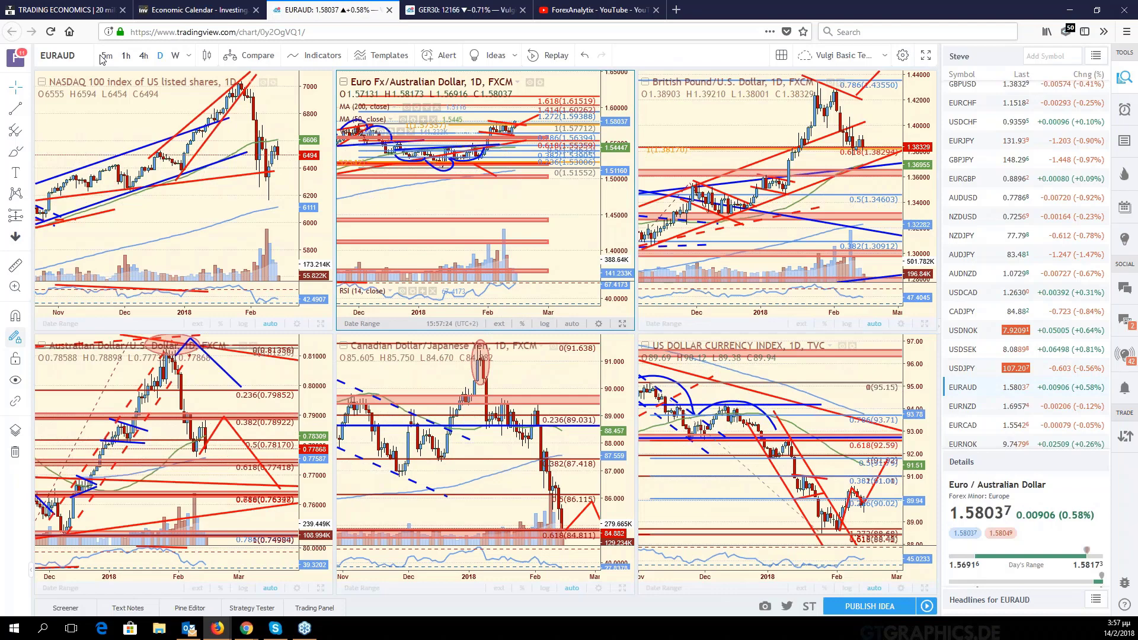
{"action": "left_click", "coordinate": [83, 55]}
{"action": "type", "text": "EURUSD"}
{"action": "key", "text": "Return"}
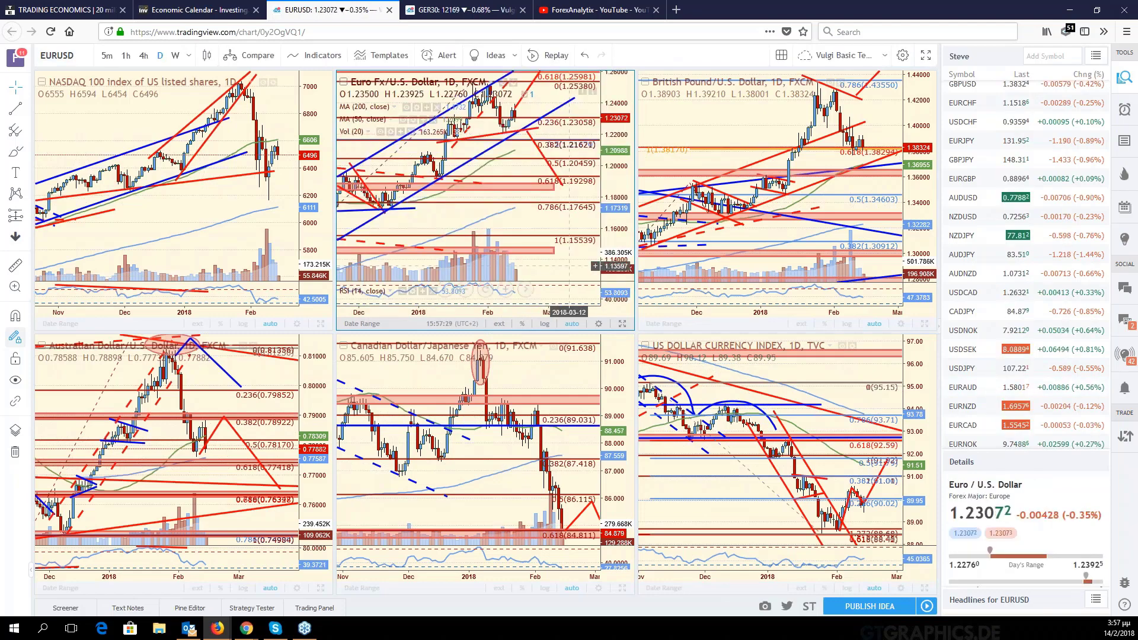
{"action": "left_click_drag", "start_coordinate": [569, 266], "coordinate": [633, 274]}
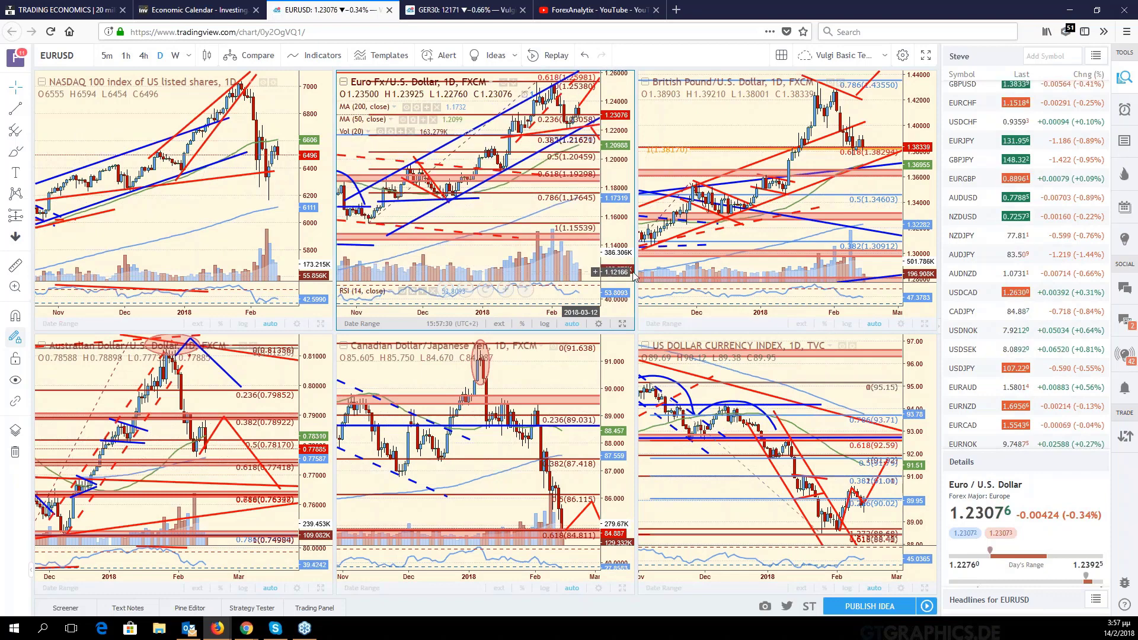
{"action": "left_click", "coordinate": [883, 512]}
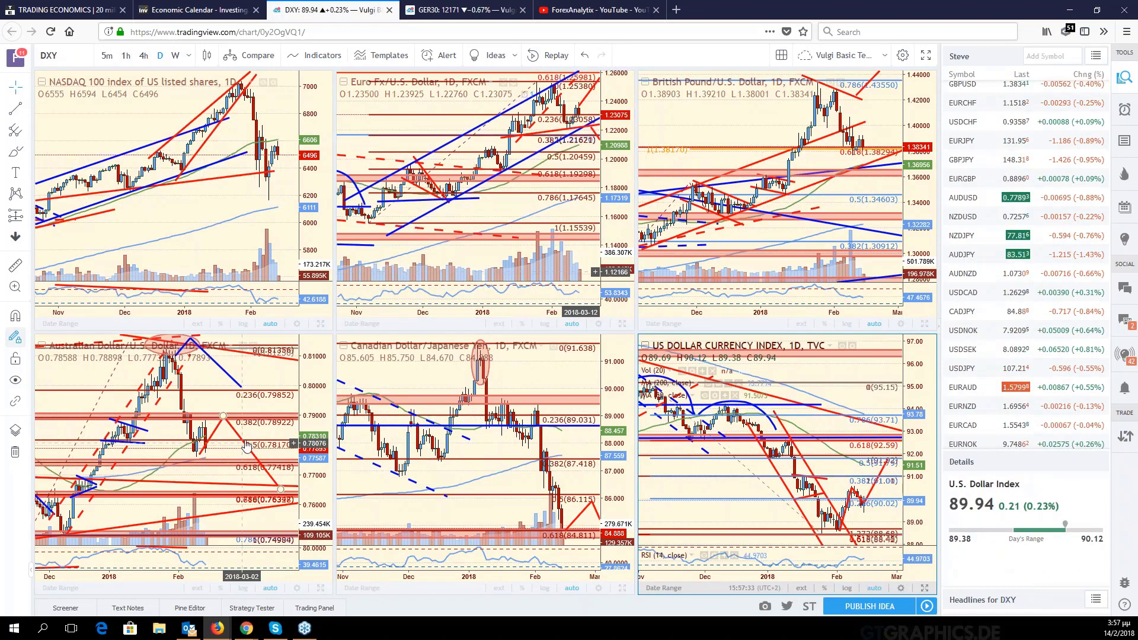
{"action": "left_click_drag", "start_coordinate": [246, 445], "coordinate": [335, 442]}
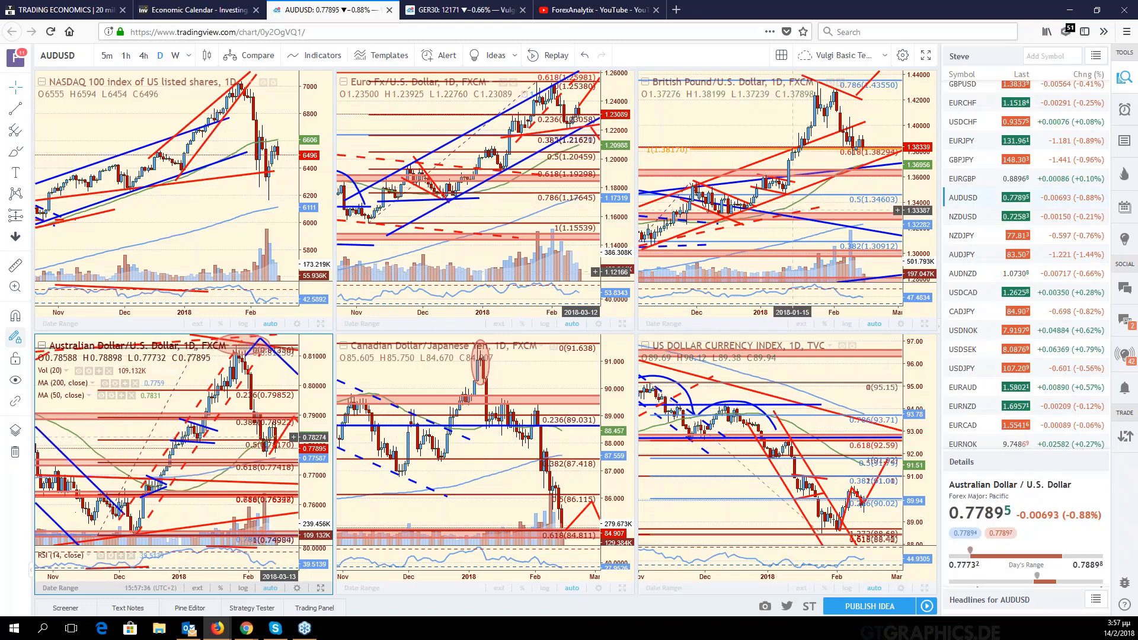
- Nudge the CAD/JPY chart toward earlier dates, then maximize the US Dollar Index chart
{"action": "left_click", "coordinate": [614, 409]}
{"action": "left_click_drag", "start_coordinate": [544, 386], "coordinate": [554, 385]}
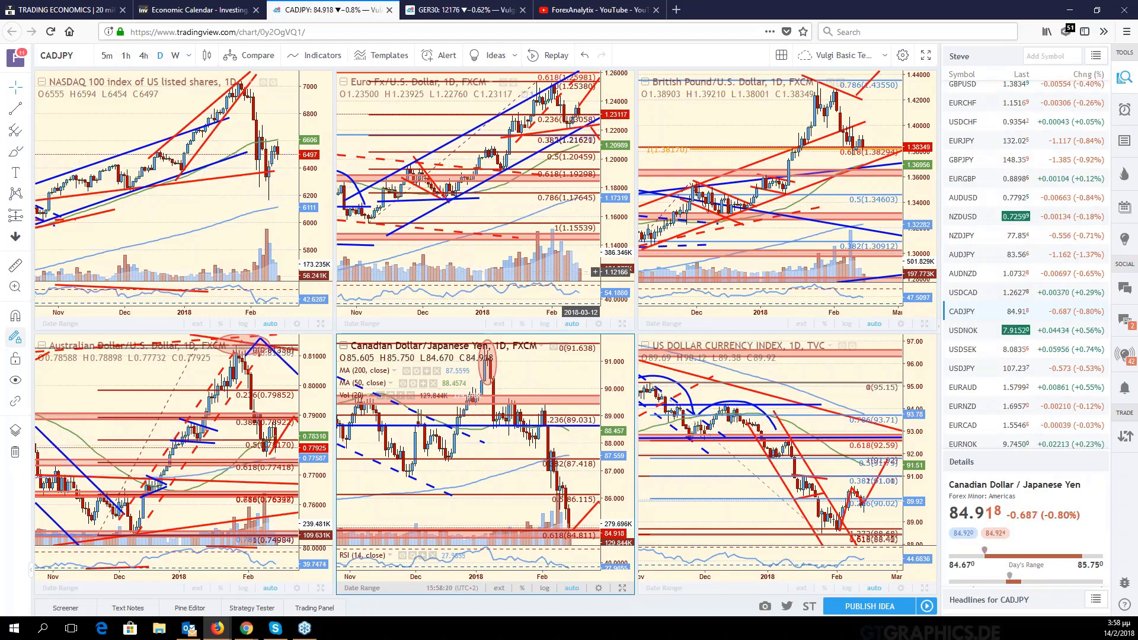
{"action": "left_click", "coordinate": [924, 587]}
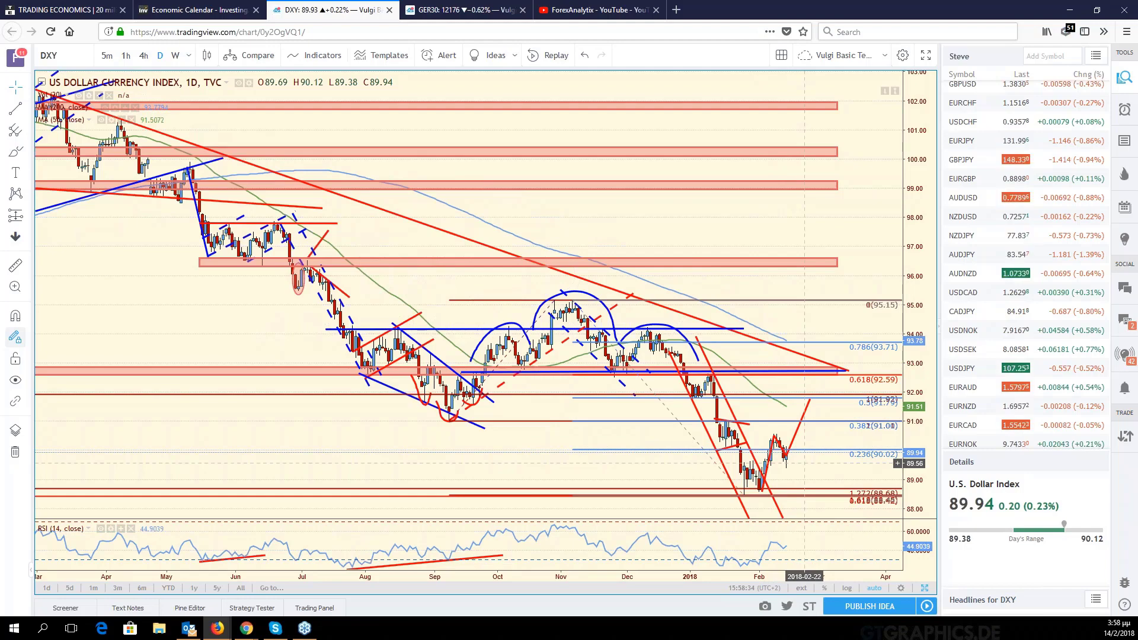
- Pan the DXY chart toward earlier dates, restore the grid, and focus the AUD/USD pane
{"action": "left_click_drag", "start_coordinate": [804, 463], "coordinate": [870, 462]}
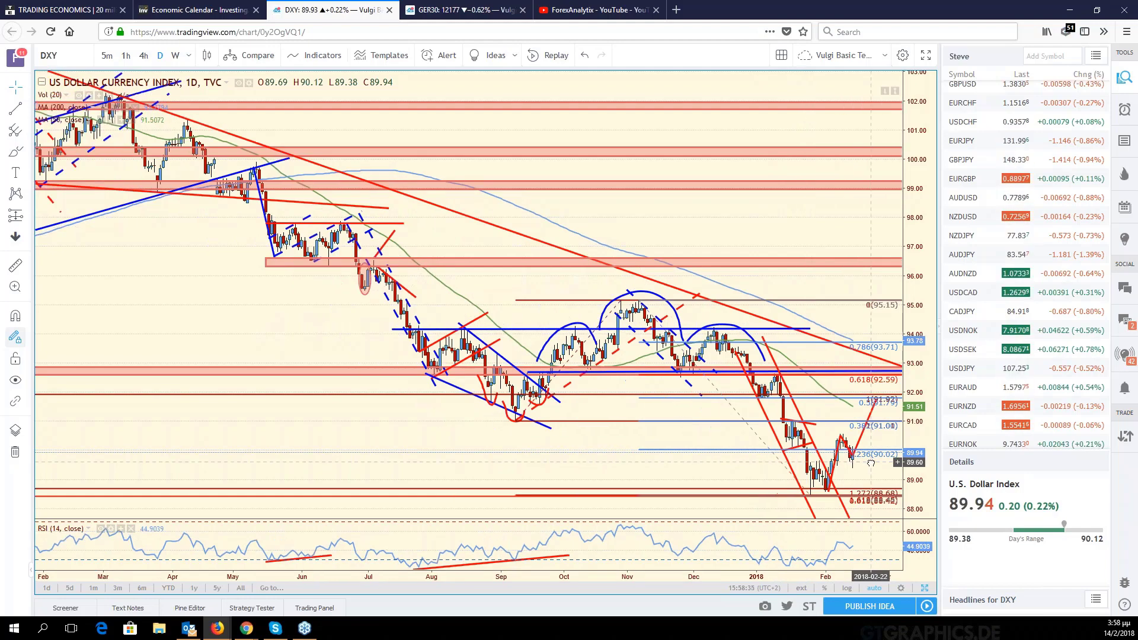
{"action": "key", "text": "alt+Return"}
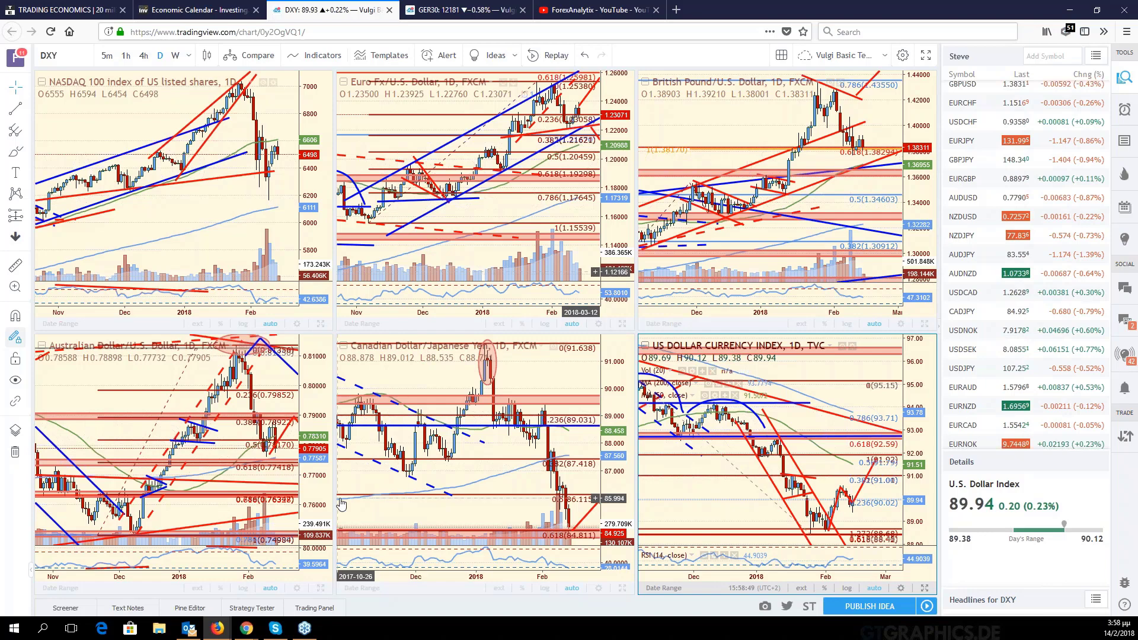
{"action": "left_click", "coordinate": [323, 503]}
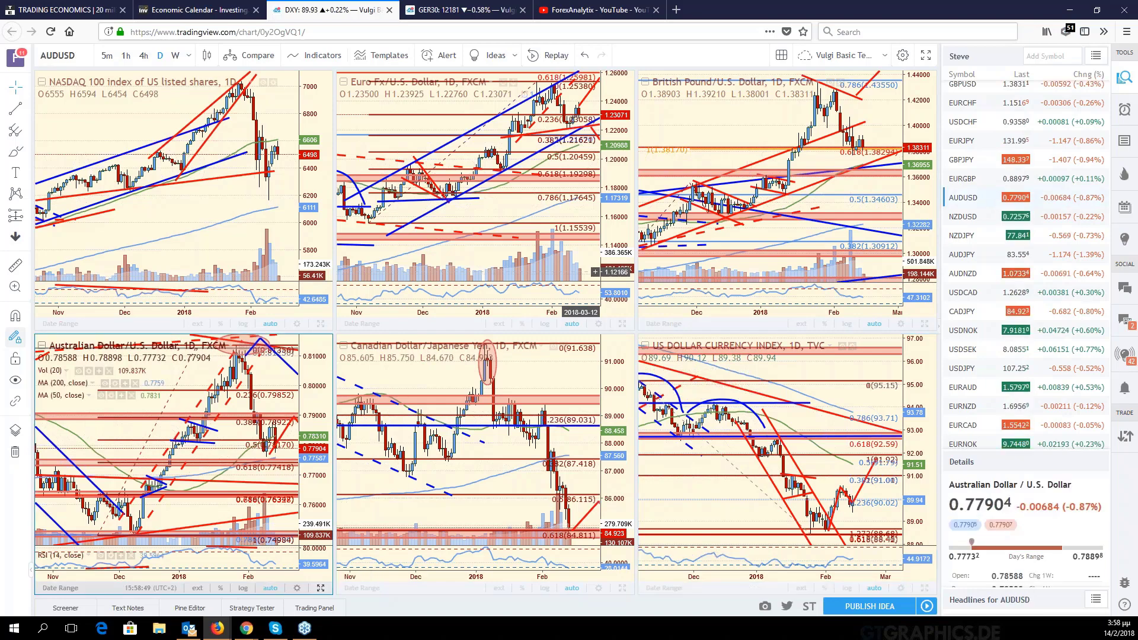
- Maximize the AUD/USD chart, pan back to earlier months, then restore the six-chart grid
{"action": "key", "text": "alt+Return"}
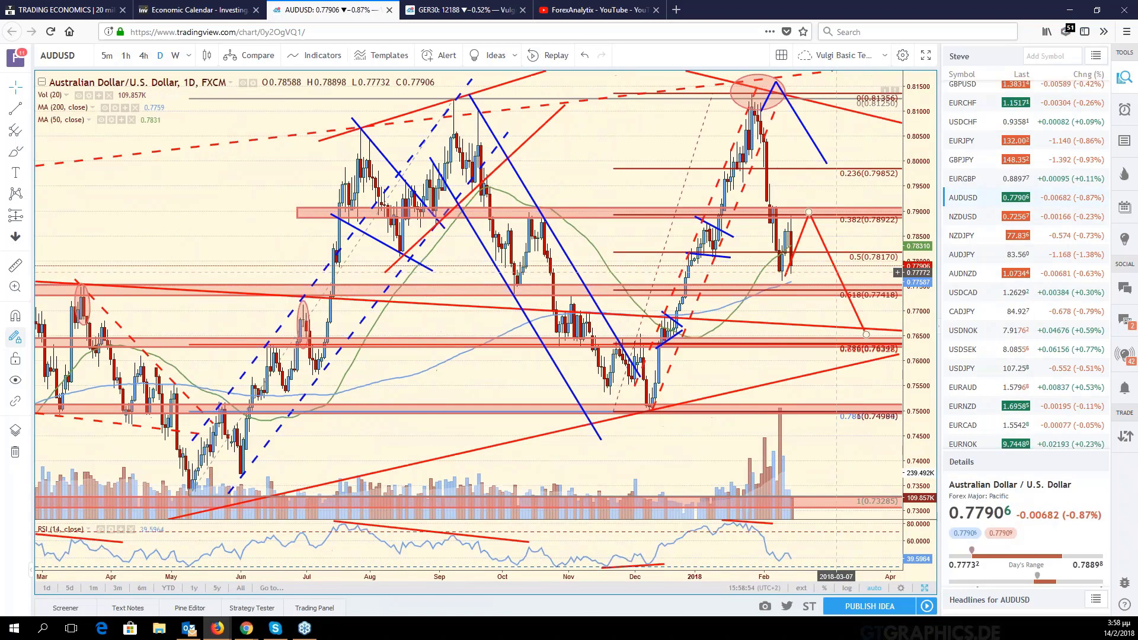
{"action": "left_click_drag", "start_coordinate": [835, 270], "coordinate": [889, 312]}
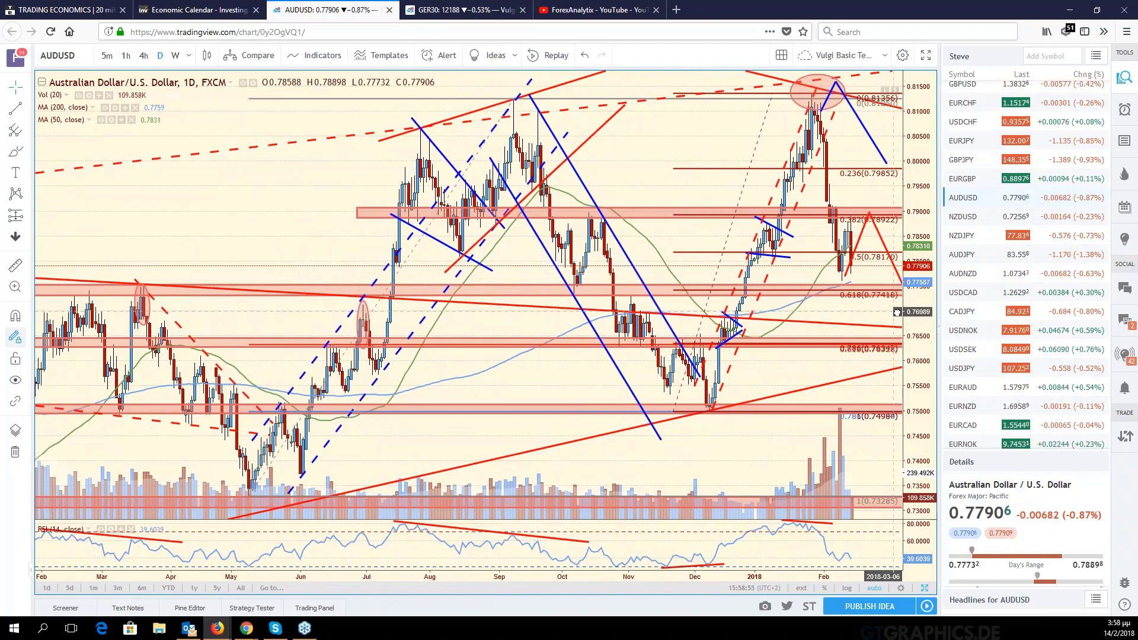
{"action": "key", "text": "alt+Return"}
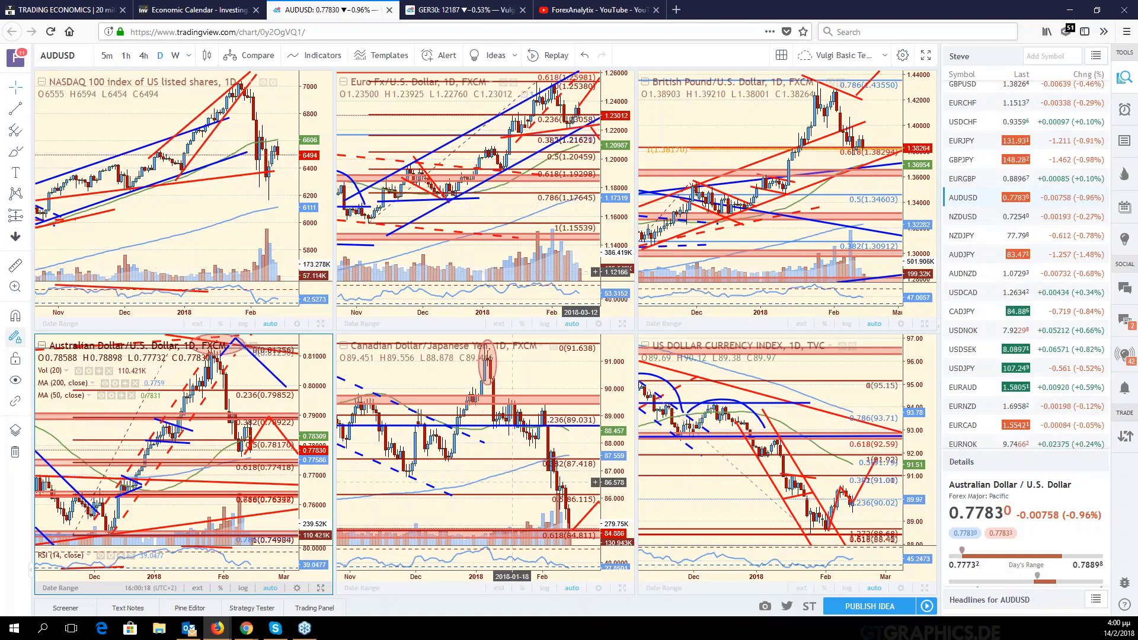
- Load USDNOK into the CAD/JPY pane and maximize that chart, scrolling it right
{"action": "left_click", "coordinate": [512, 482]}
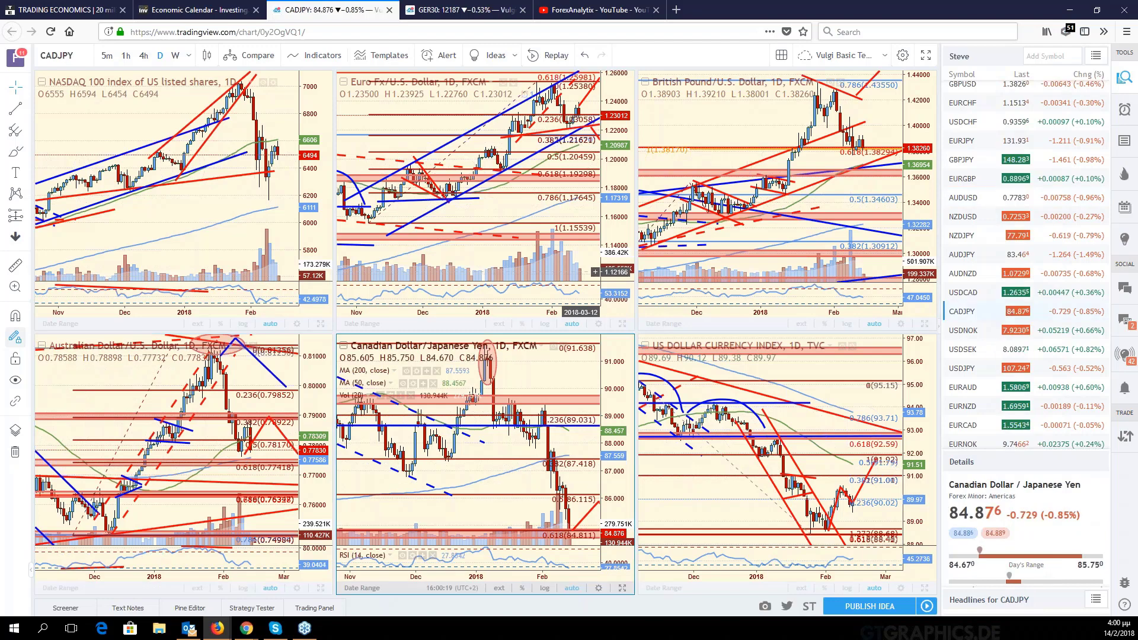
{"action": "type", "text": "USDNO"}
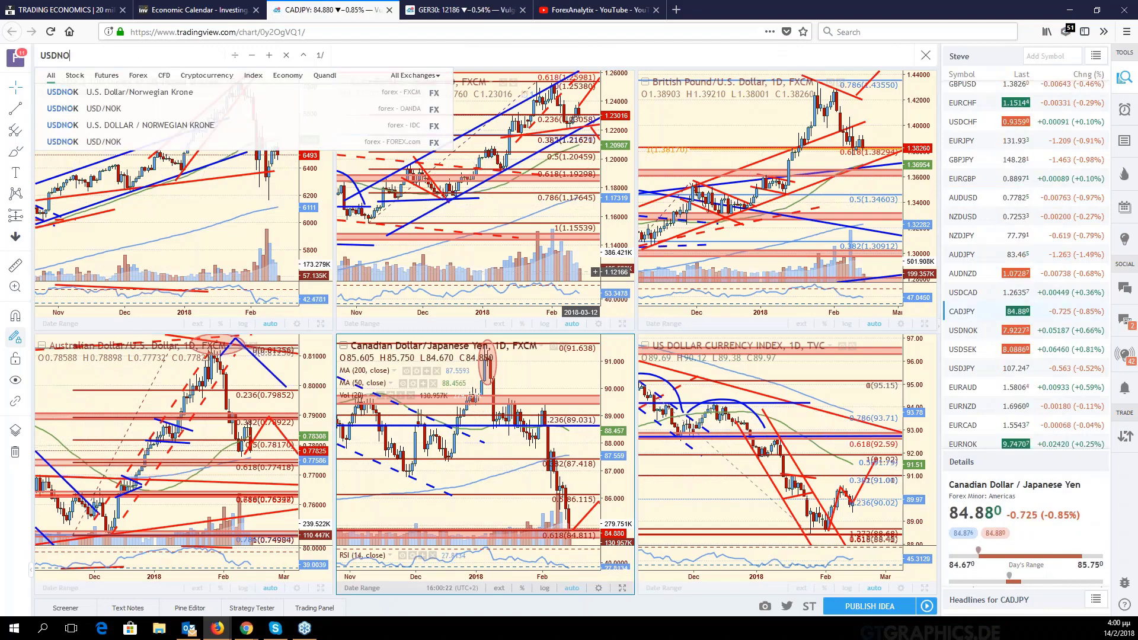
{"action": "type", "text": "K"}
{"action": "key", "text": "Return"}
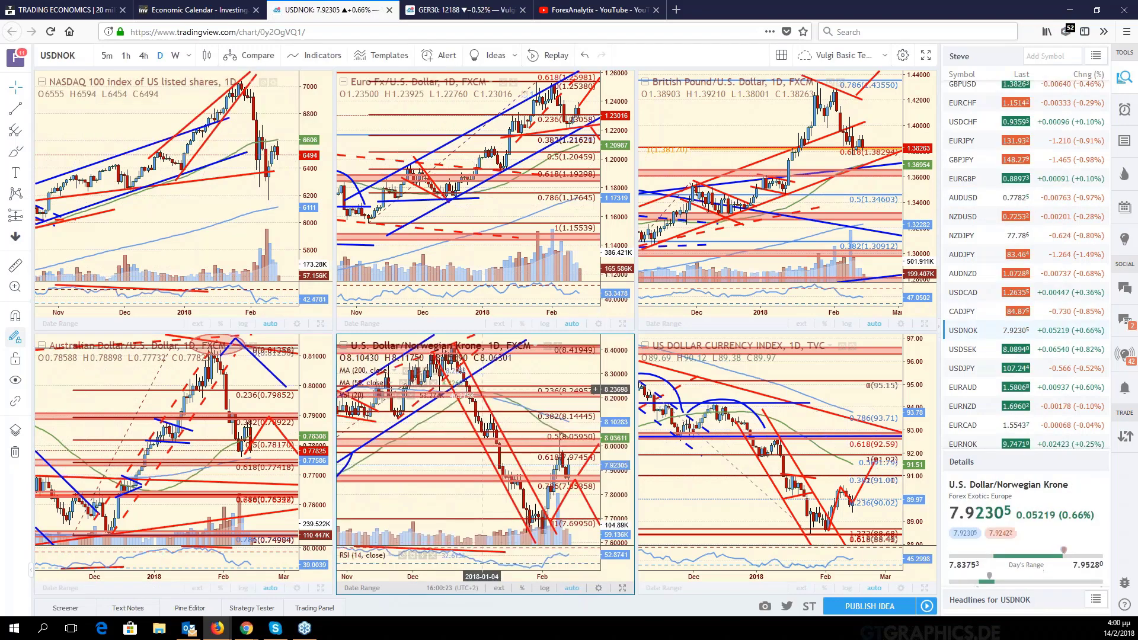
{"action": "left_click", "coordinate": [623, 589]}
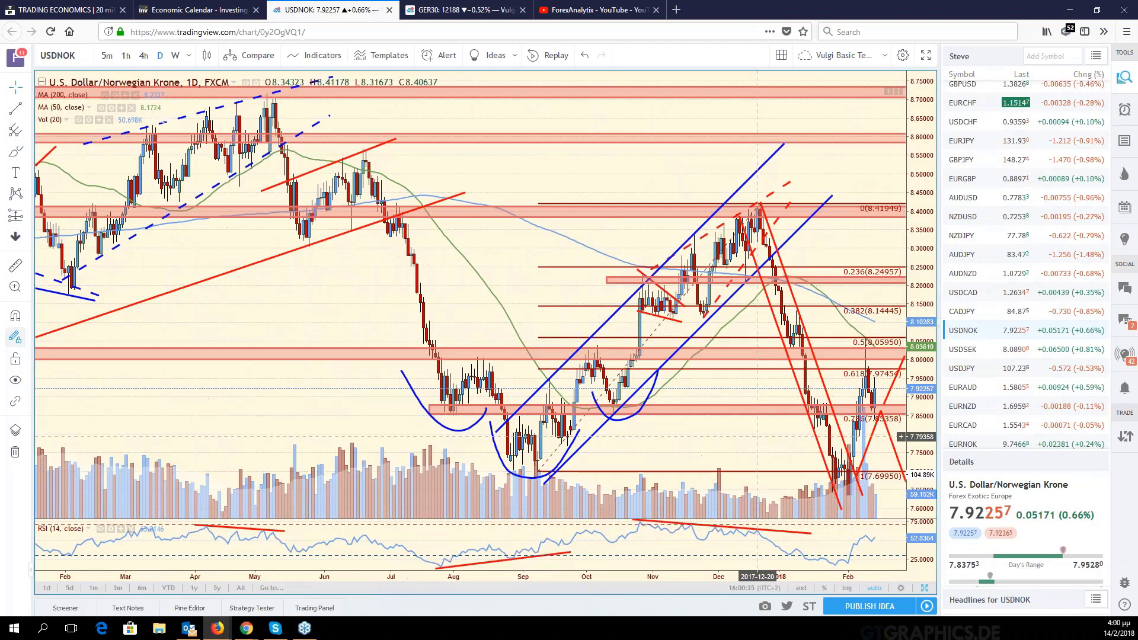
{"action": "scroll", "coordinate": [751, 409], "scroll_direction": "right", "scroll_amount": 5}
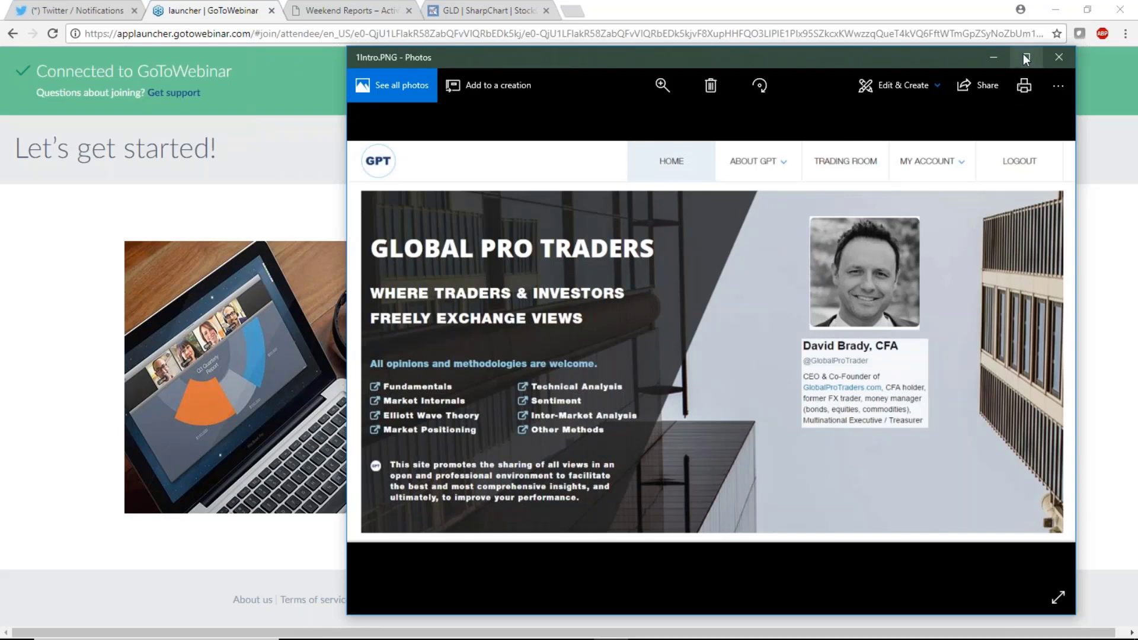
- Close the intro slide and advance Photos to 2.PNG, the Sure Money crash article
{"action": "key", "text": "alt+F4"}
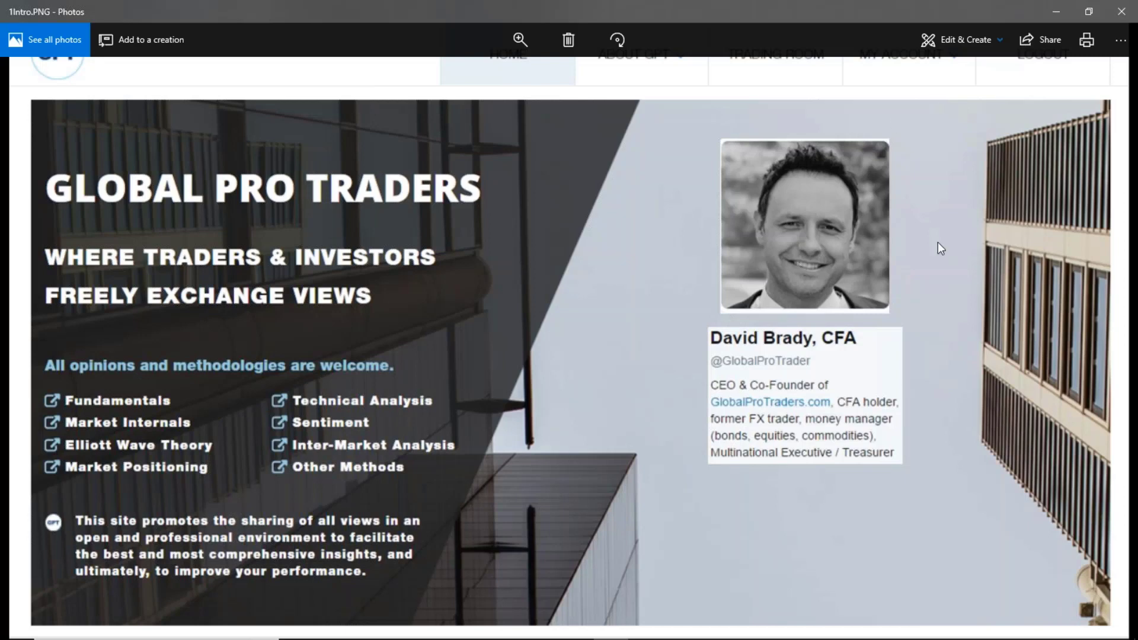
{"action": "mouse_move", "coordinate": [1106, 374]}
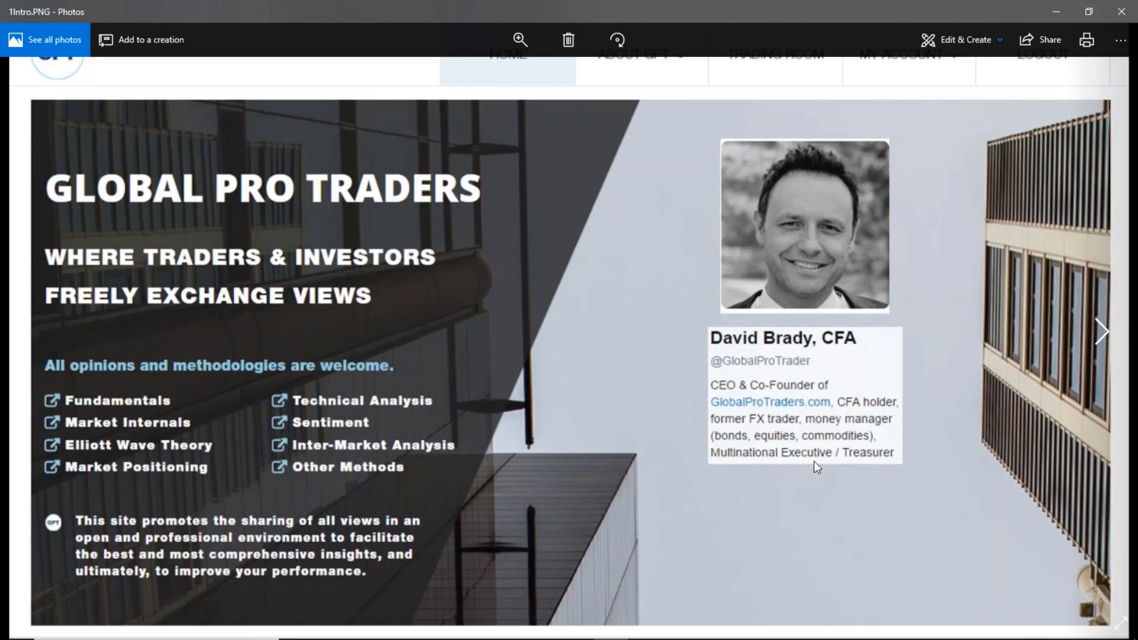
{"action": "left_click", "coordinate": [1098, 333]}
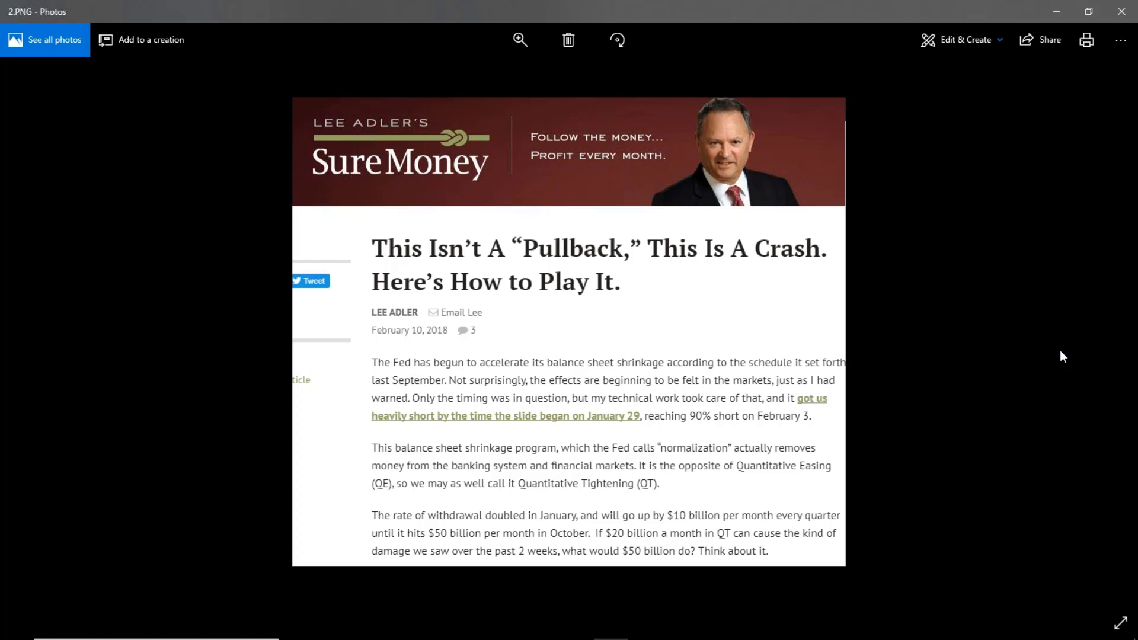
- Advance Photos to 3.PNG, the 10-Year US Treasury Yield chart
{"action": "left_click", "coordinate": [1105, 329]}
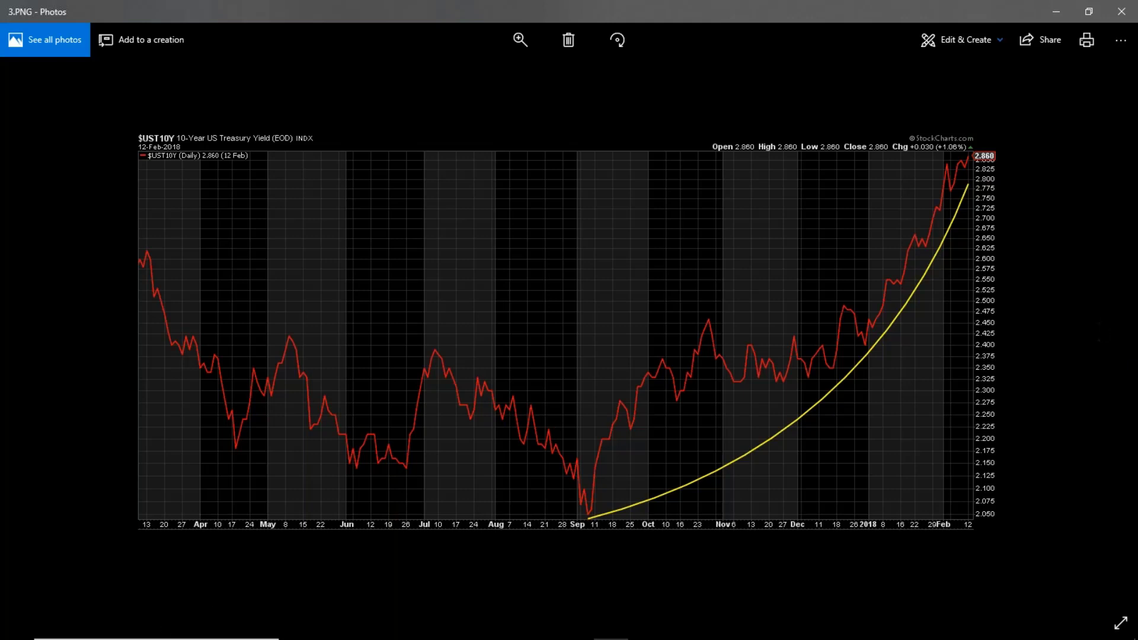
{"action": "mouse_move", "coordinate": [414, 628]}
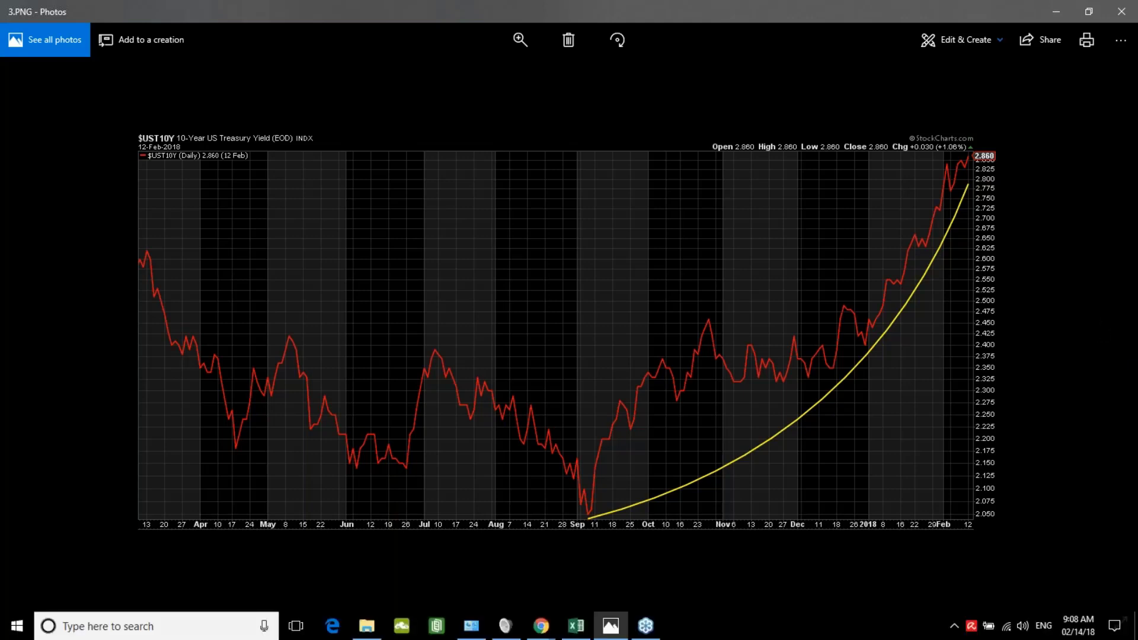
- Search the Temp folder for 'federal' and select the Federal Tax Receipts YoY 2 image
{"action": "left_click", "coordinate": [368, 628]}
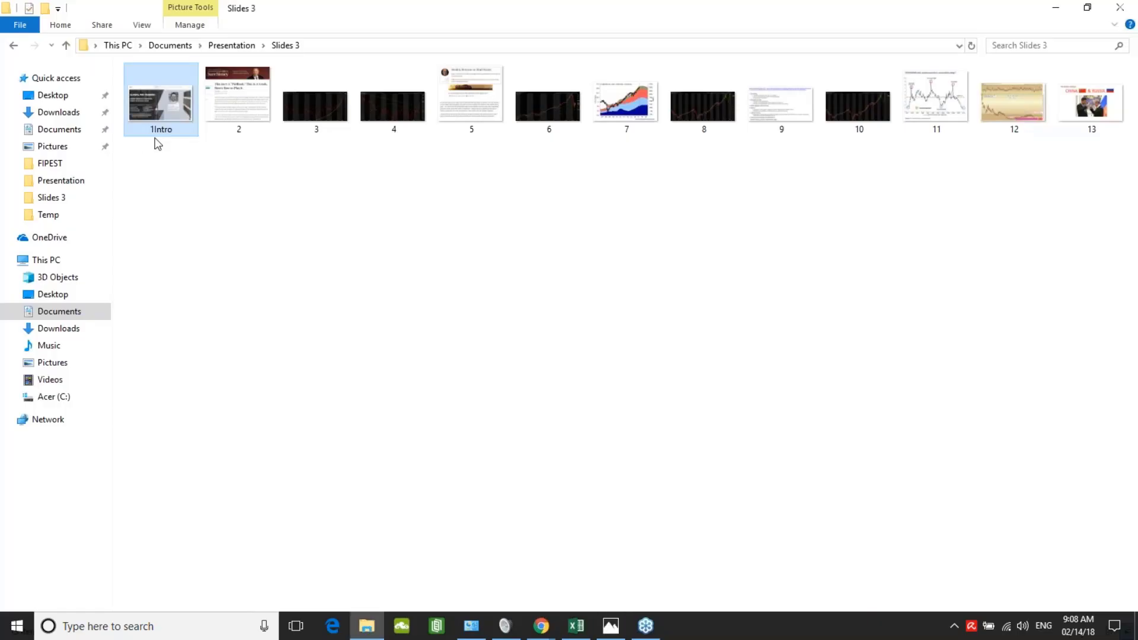
{"action": "left_click", "coordinate": [63, 216]}
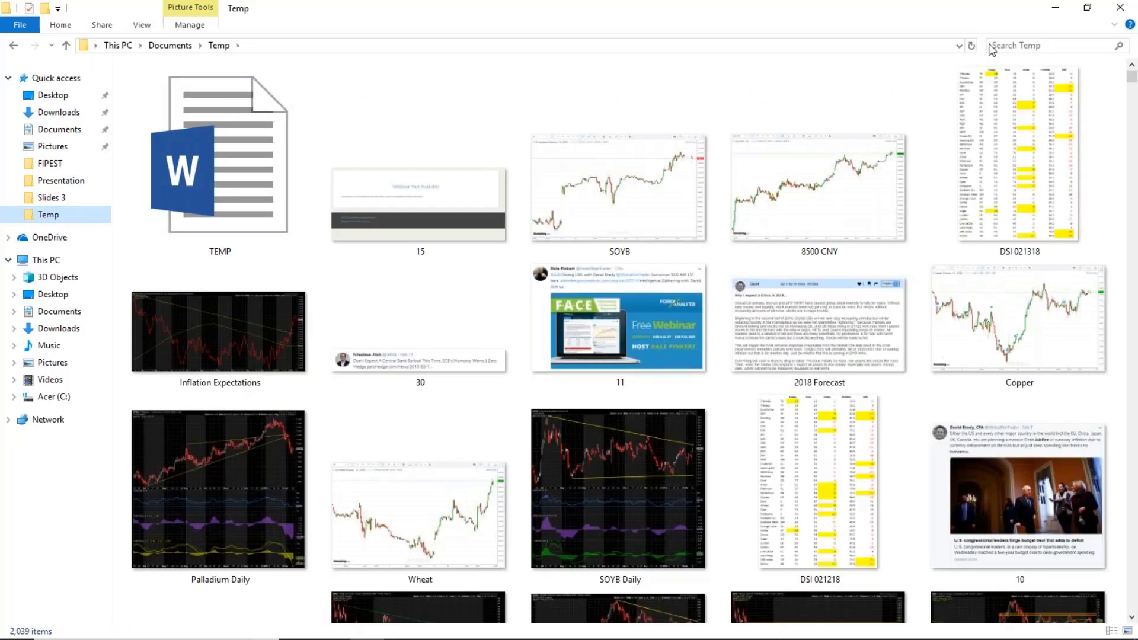
{"action": "left_click", "coordinate": [998, 46]}
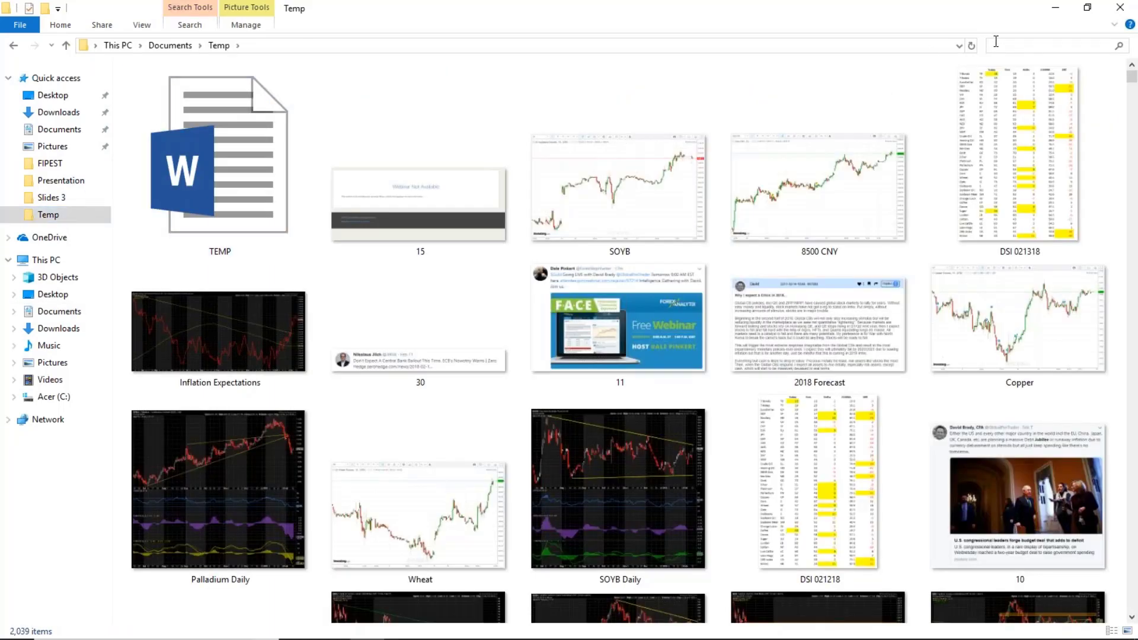
{"action": "type", "text": "federal"}
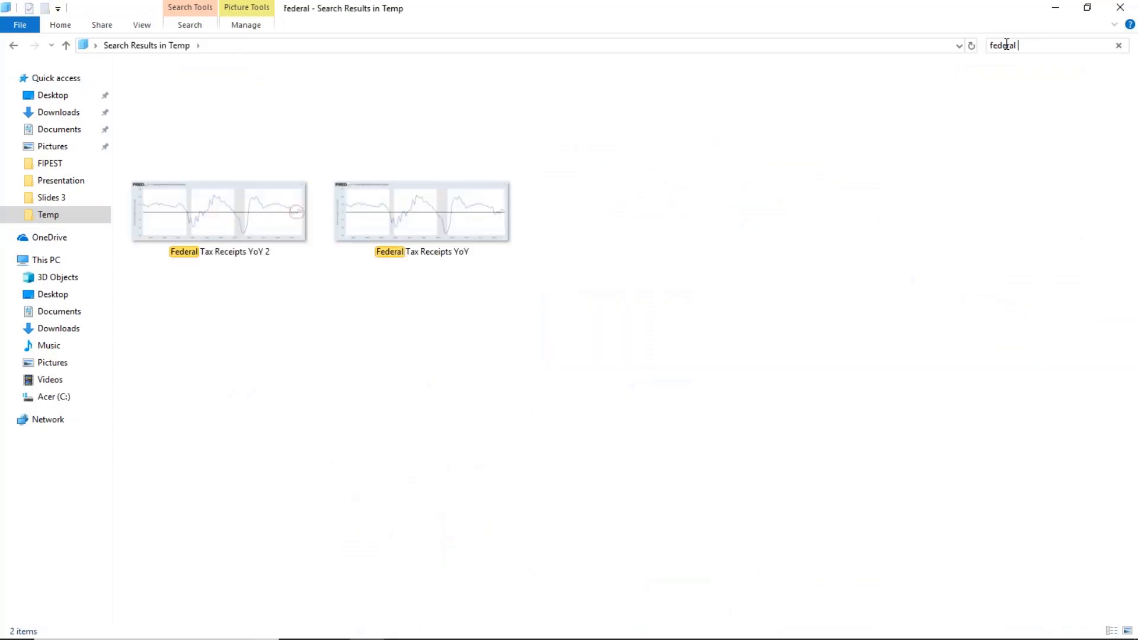
{"action": "left_click", "coordinate": [249, 204]}
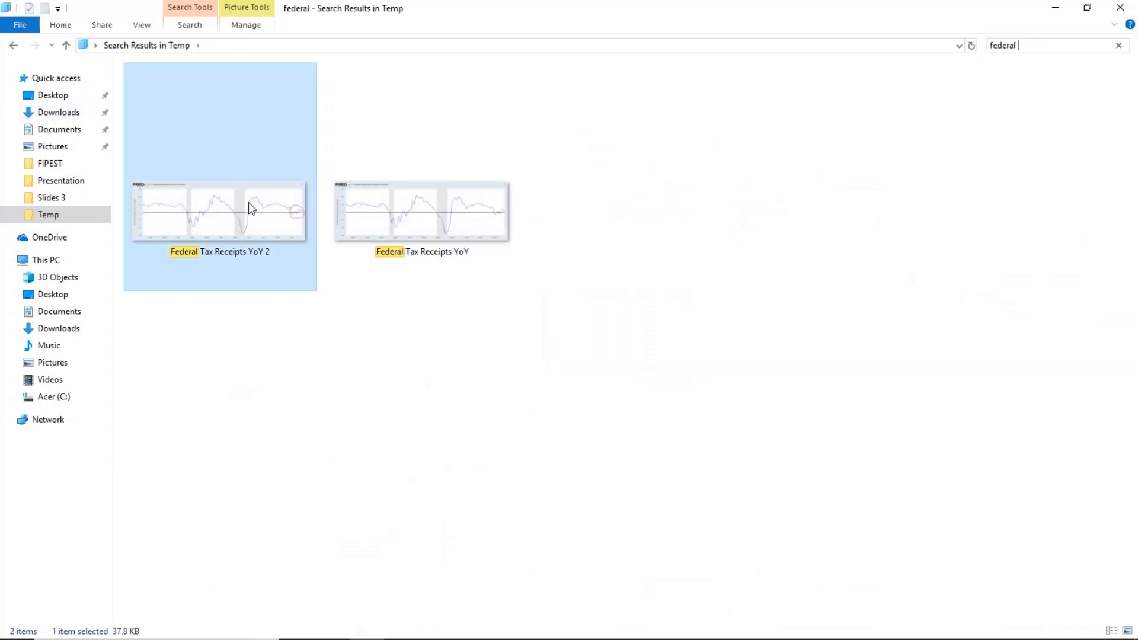
- Open Federal Tax Receipts YoY 2.PNG in Photos and maximize the window
{"action": "double_click", "coordinate": [248, 204]}
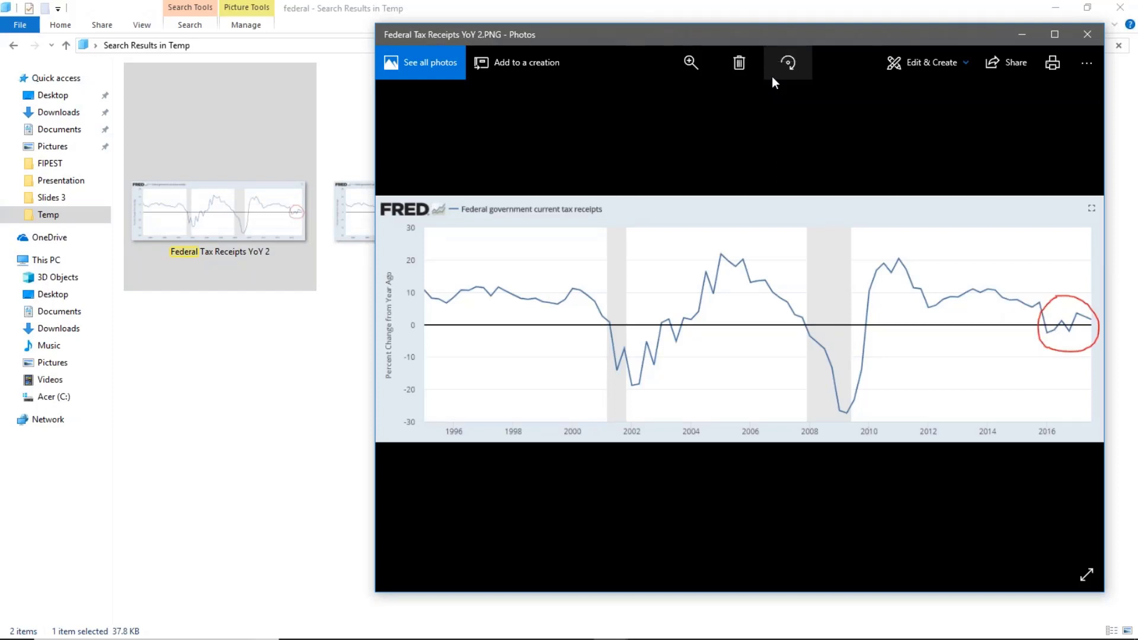
{"action": "left_click", "coordinate": [1054, 35]}
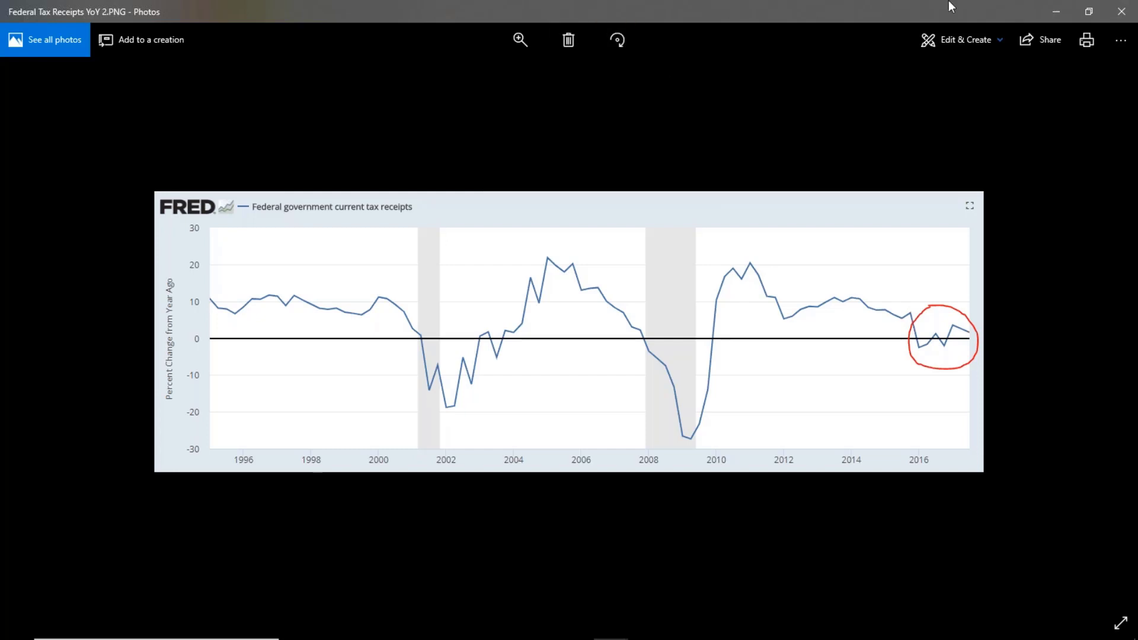
- Close the Federal Tax Receipts viewer and the 'federal' search window to return to 3.PNG
{"action": "left_click", "coordinate": [1113, 11]}
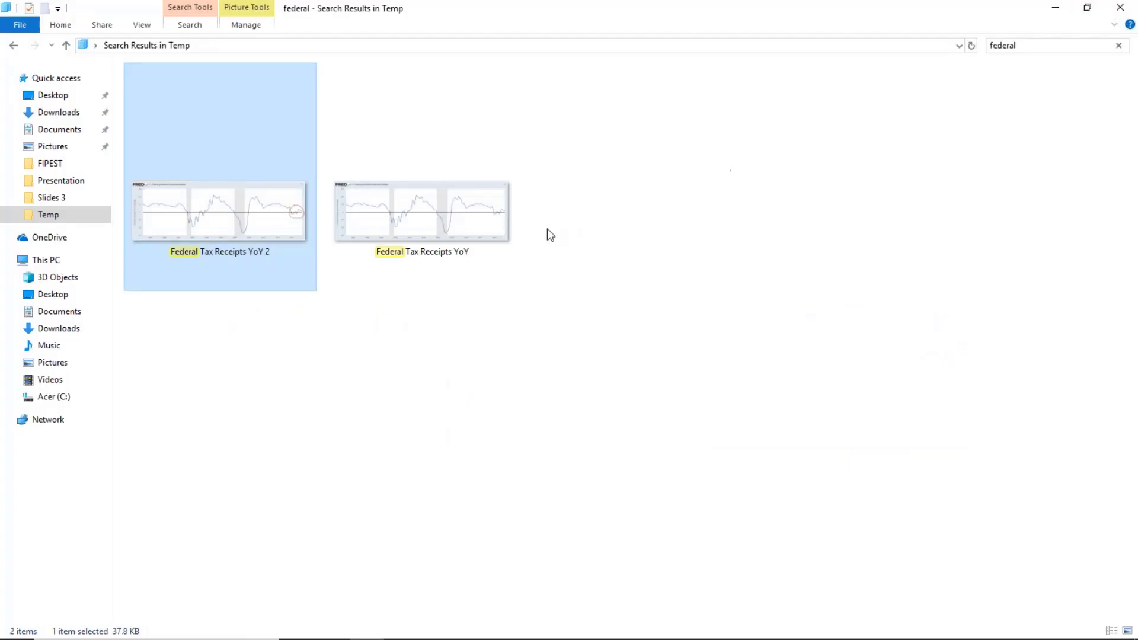
{"action": "left_click", "coordinate": [1120, 7]}
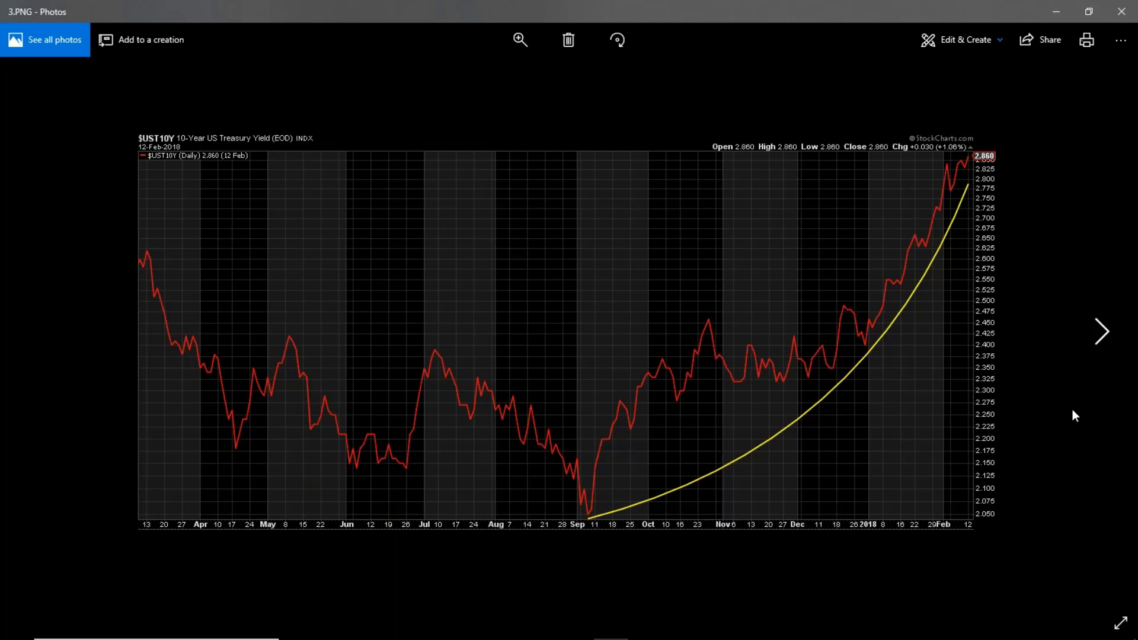
- Advance from 3.PNG to 4.PNG, the TIP:TLT ratio chart
{"action": "left_click", "coordinate": [1097, 337]}
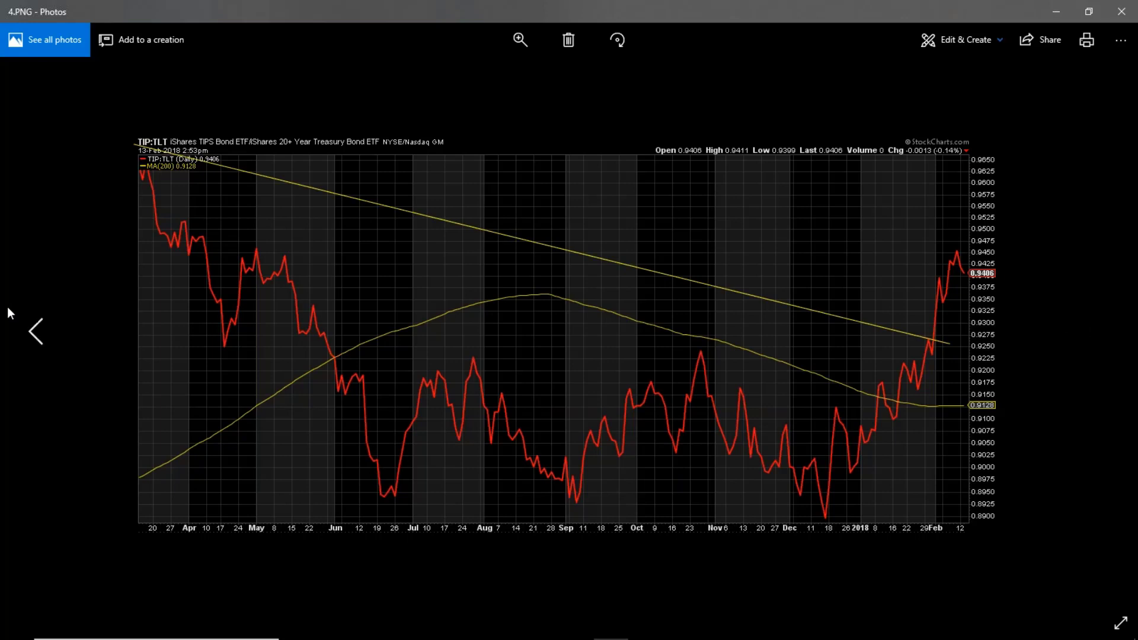
- Step back to the Treasury yield chart, then forward through TIP:TLT to 5.PNG's news article
{"action": "left_click", "coordinate": [37, 331]}
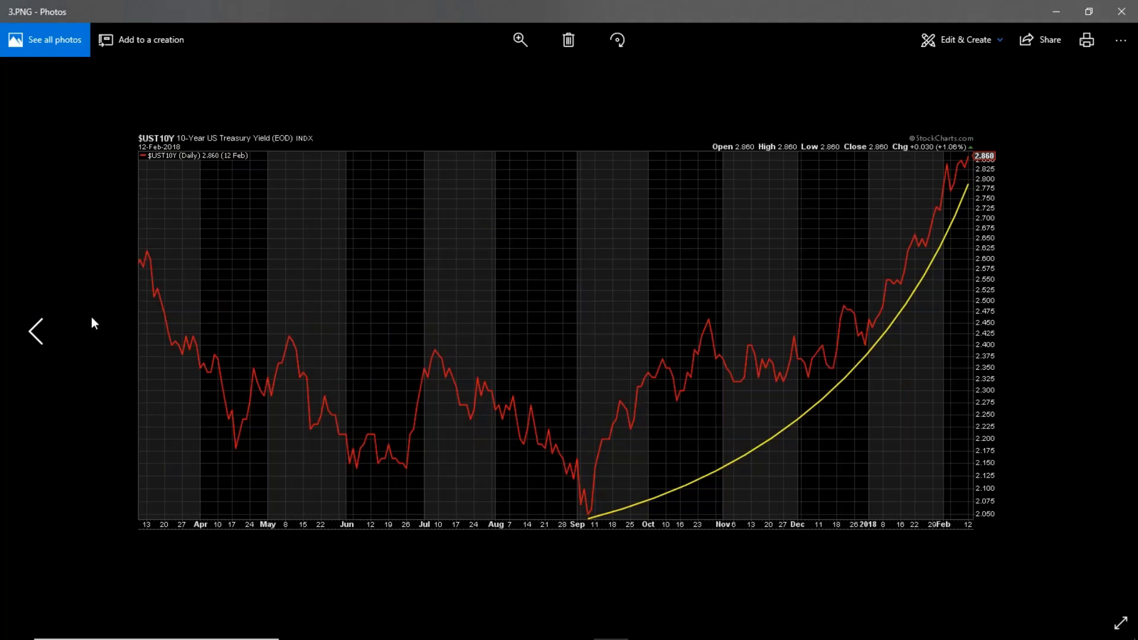
{"action": "left_click", "coordinate": [1101, 334]}
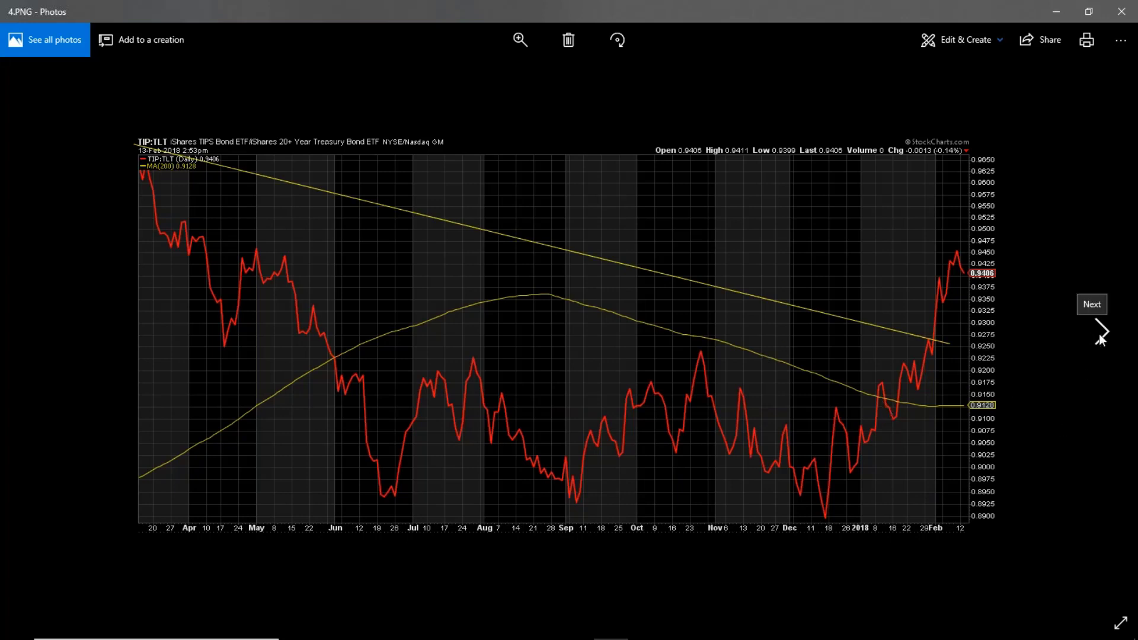
{"action": "left_click", "coordinate": [1099, 335]}
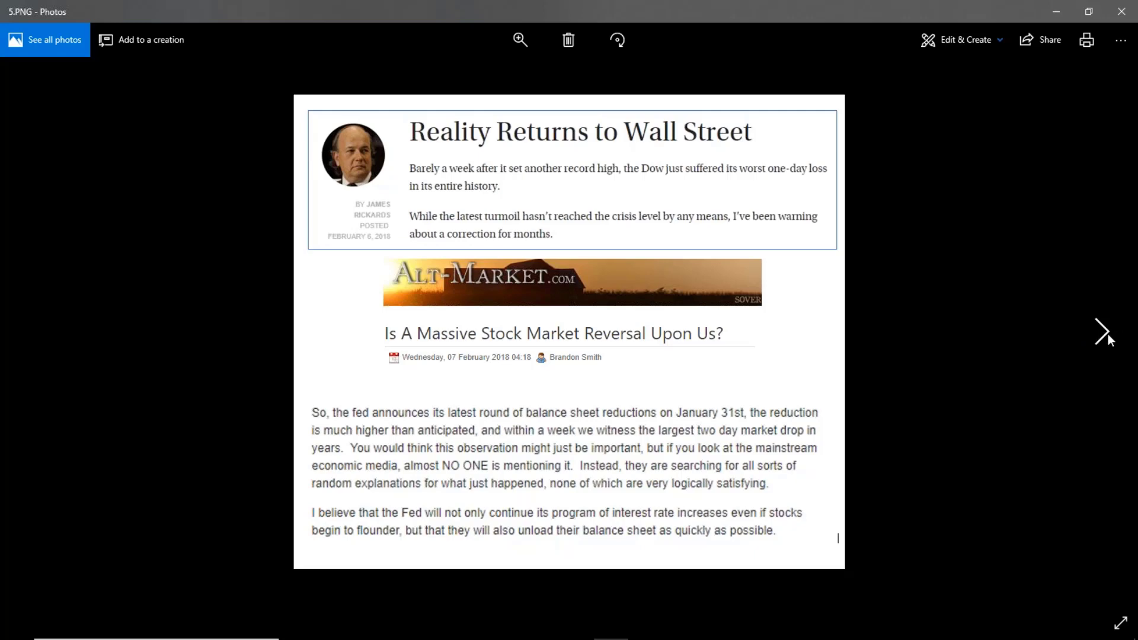
- Advance through 6.PNG, the S&P 500 daily chart, to 7.PNG's central bank balance sheets
{"action": "left_click", "coordinate": [1104, 333]}
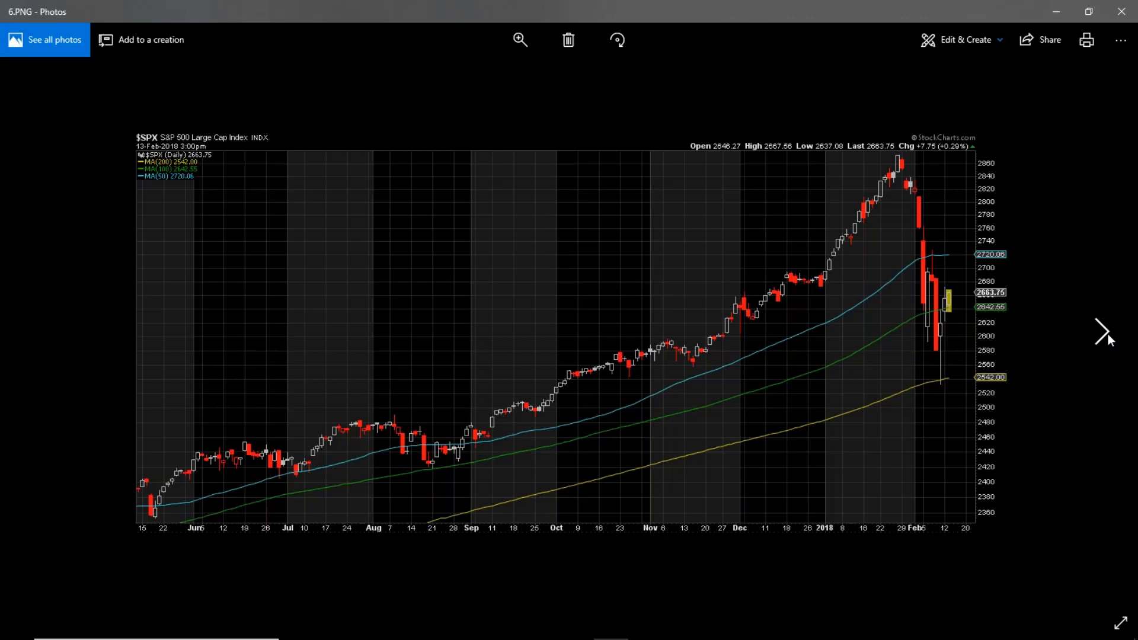
{"action": "left_click", "coordinate": [1103, 333]}
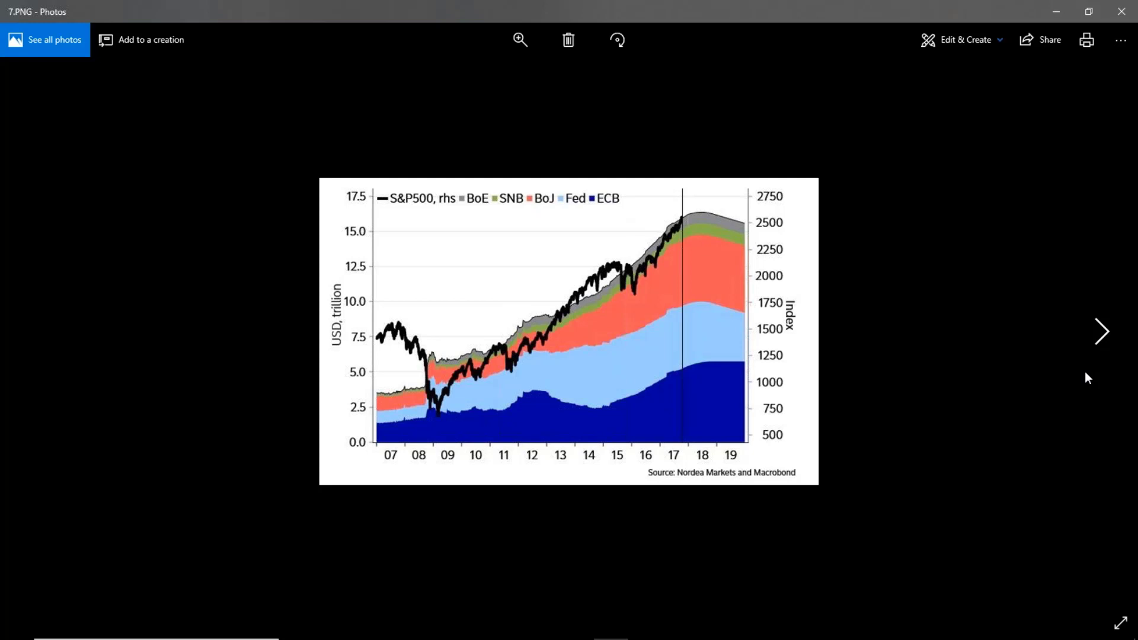
- Glance at the forecast chart 8.PNG, then step back to the S&P 500 daily chart, 6.PNG
{"action": "left_click", "coordinate": [1099, 340]}
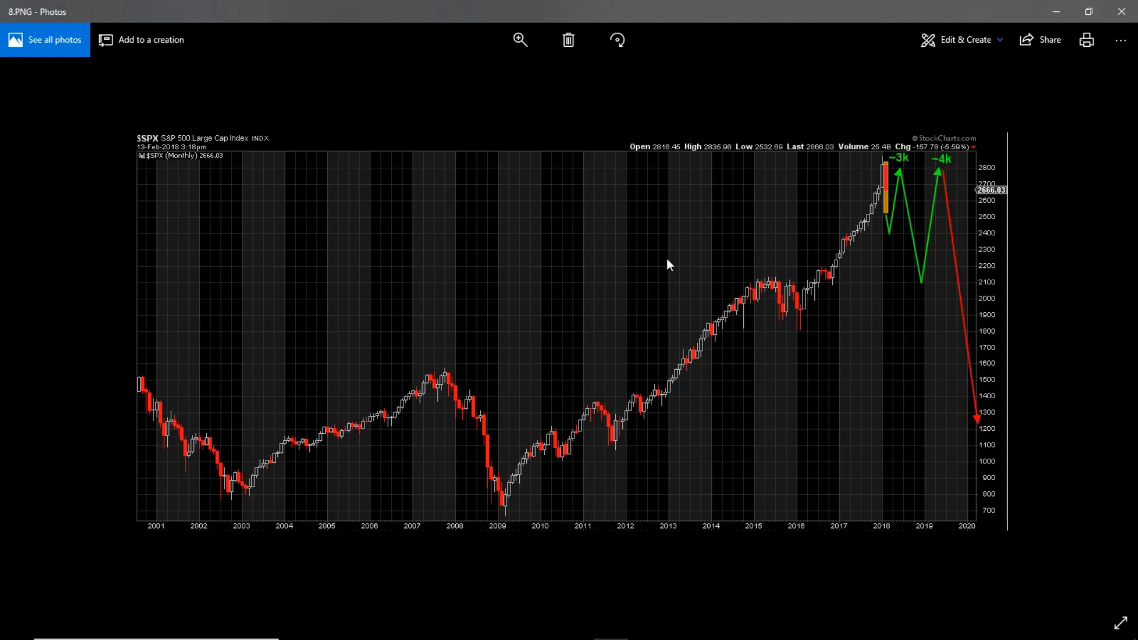
{"action": "left_click", "coordinate": [41, 333]}
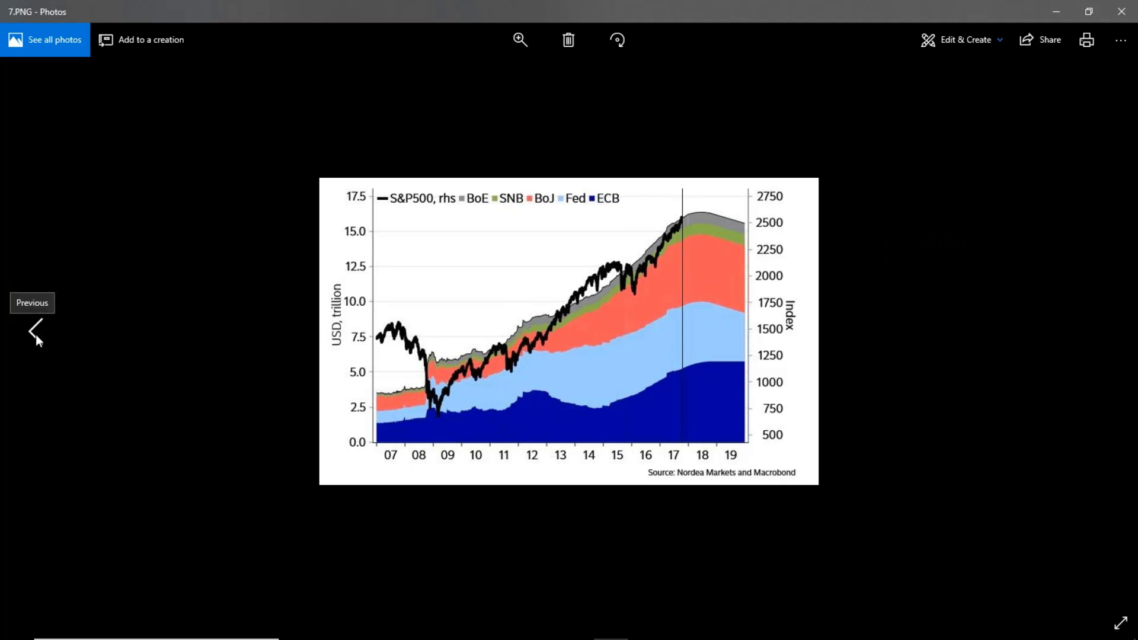
{"action": "left_click", "coordinate": [36, 332]}
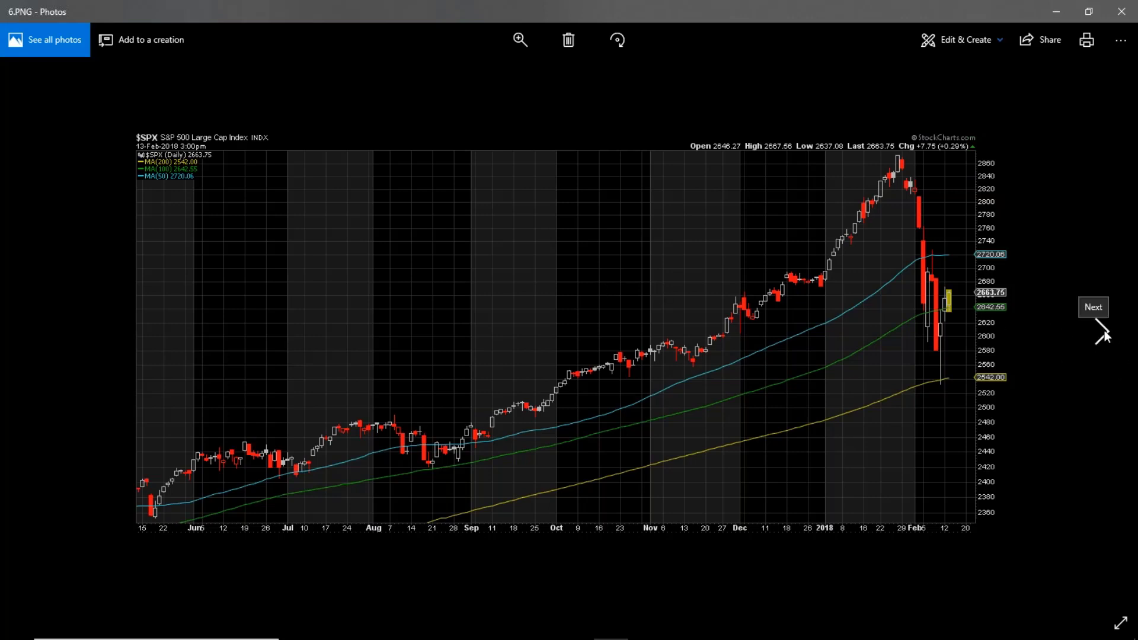
- Advance past the central bank and forecast charts to the Fed policy slide, 9.PNG
{"action": "left_click", "coordinate": [1104, 336]}
{"action": "left_click", "coordinate": [1103, 336]}
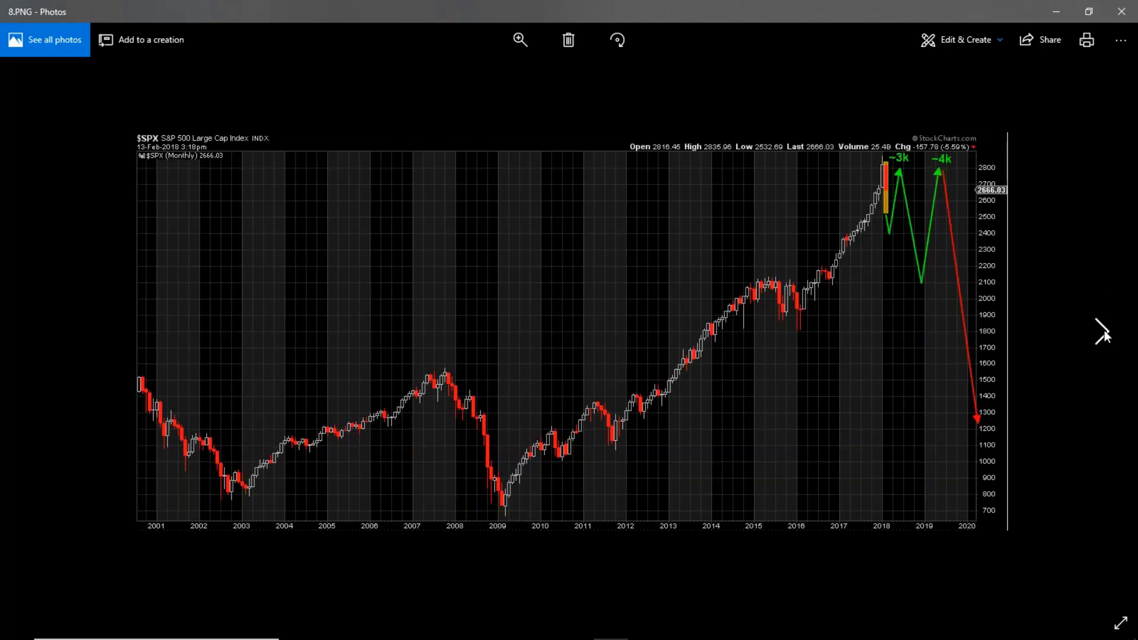
{"action": "left_click", "coordinate": [1103, 335]}
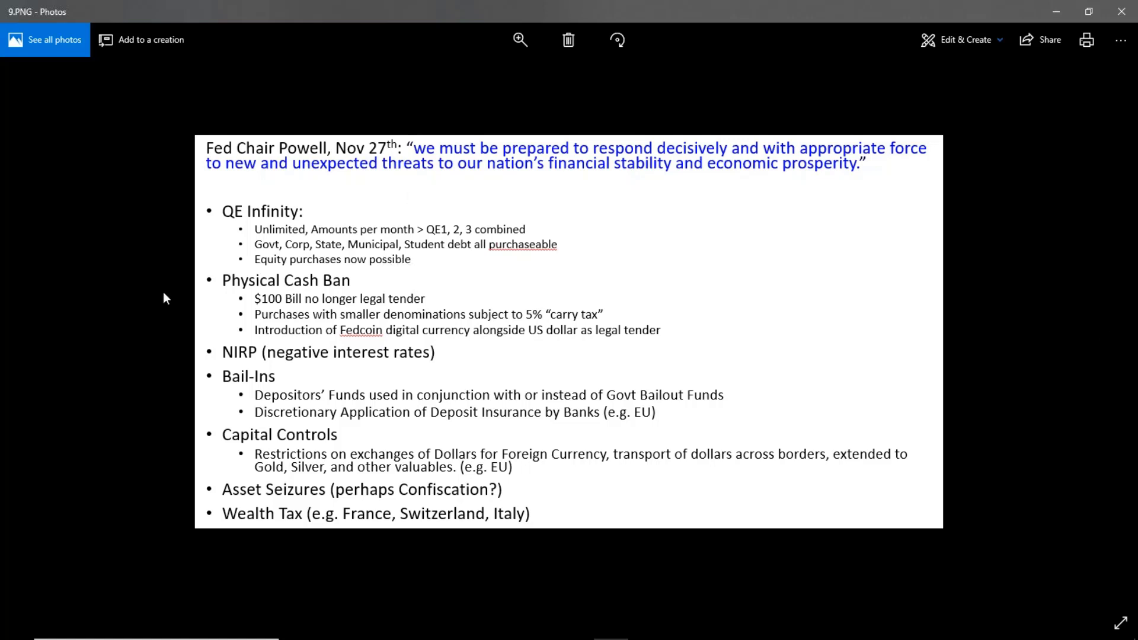
- Return from 9.PNG to 8.PNG, the SPX monthly chart with its projected ~3k and ~4k path
{"action": "left_click", "coordinate": [37, 331]}
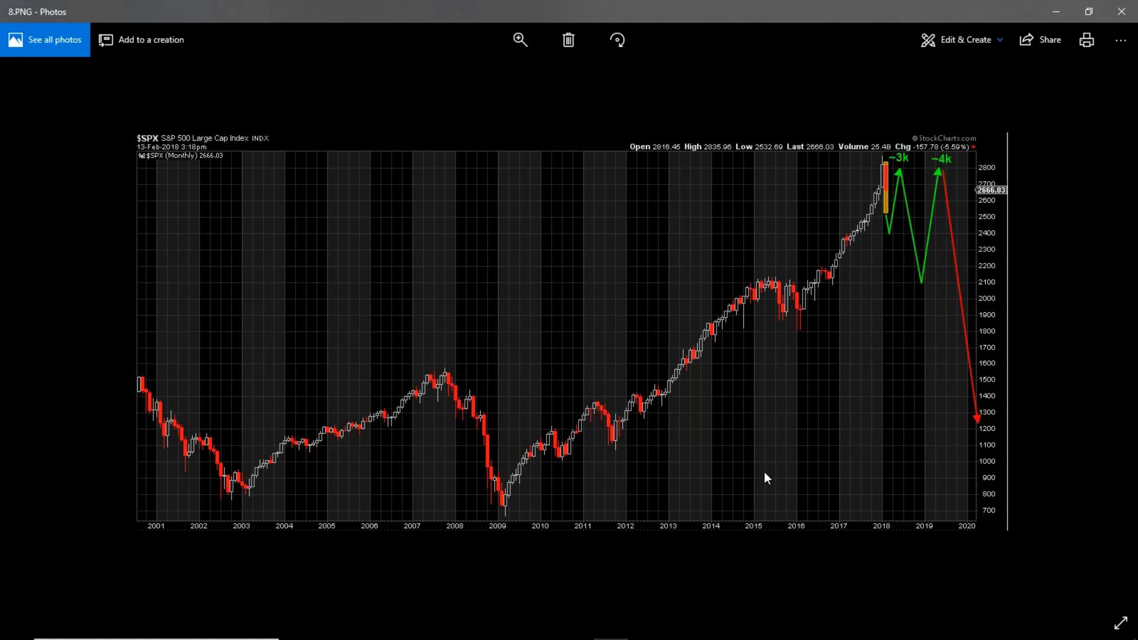
- Open slide 11.PNG, the GSCI/S&P500 ratio chart, from the Slides 3 folder in Photos
{"action": "mouse_move", "coordinate": [610, 634]}
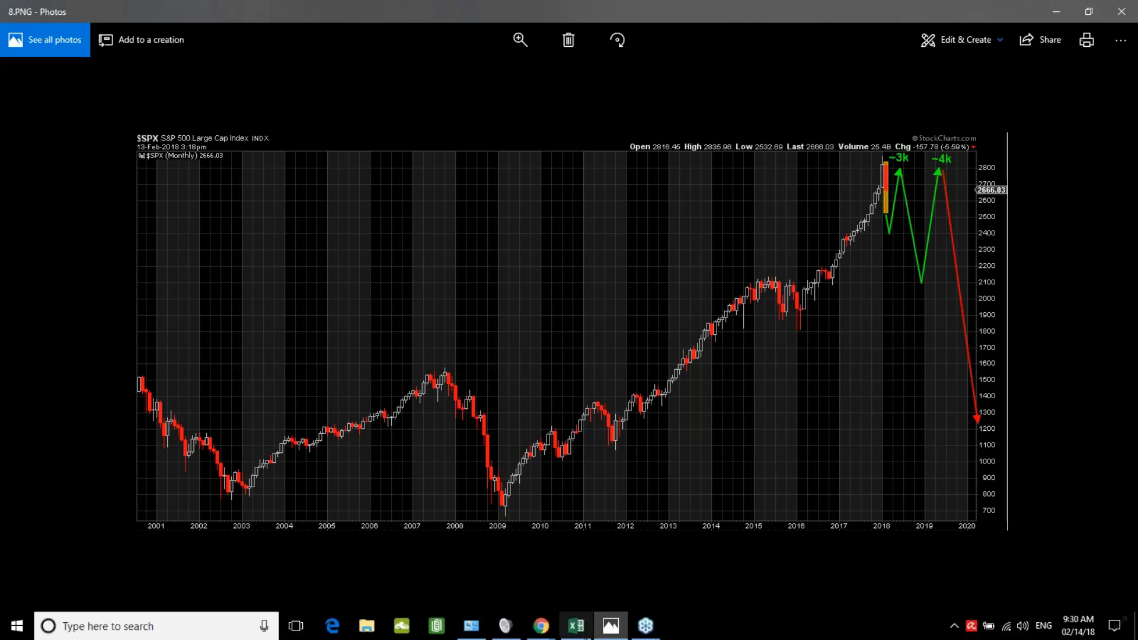
{"action": "left_click", "coordinate": [366, 627]}
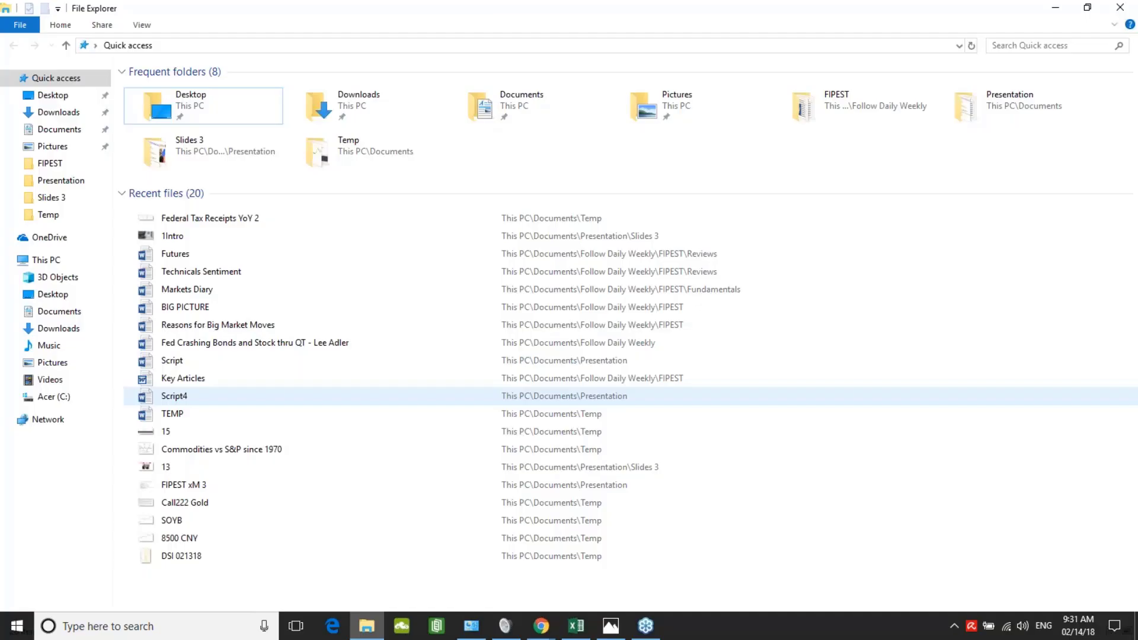
{"action": "left_click", "coordinate": [62, 199]}
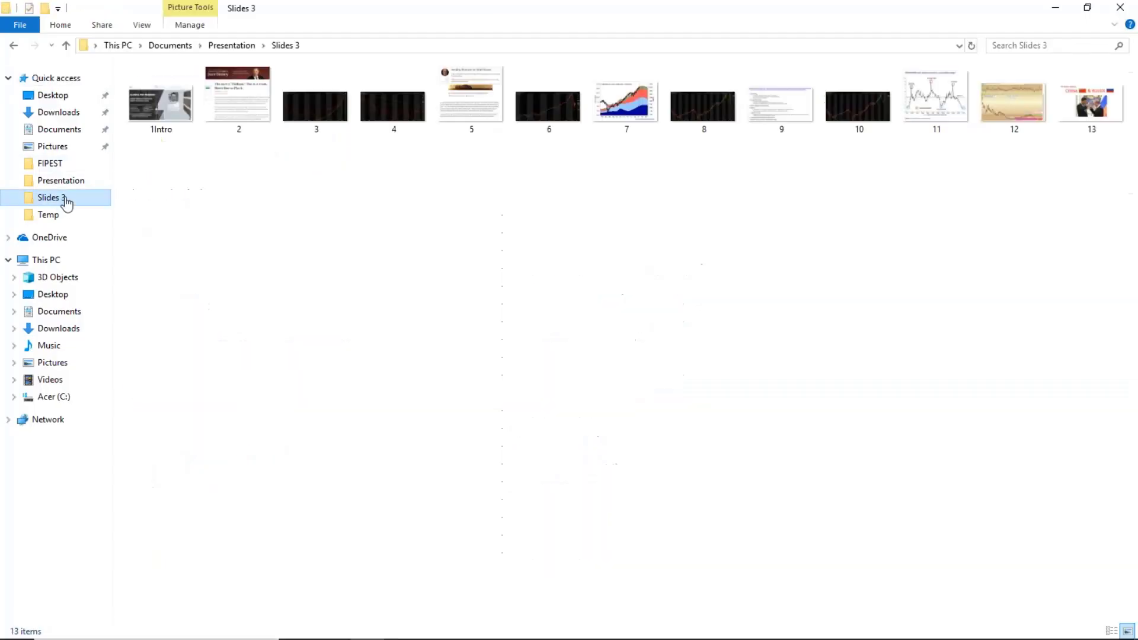
{"action": "left_click", "coordinate": [919, 97]}
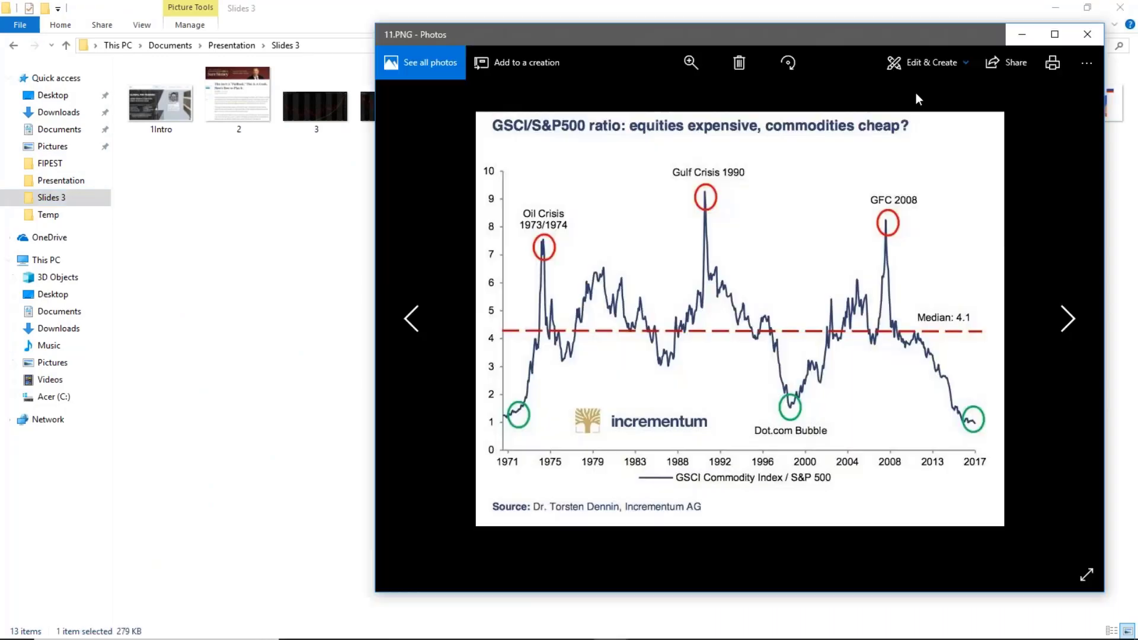
{"action": "left_click", "coordinate": [1056, 34]}
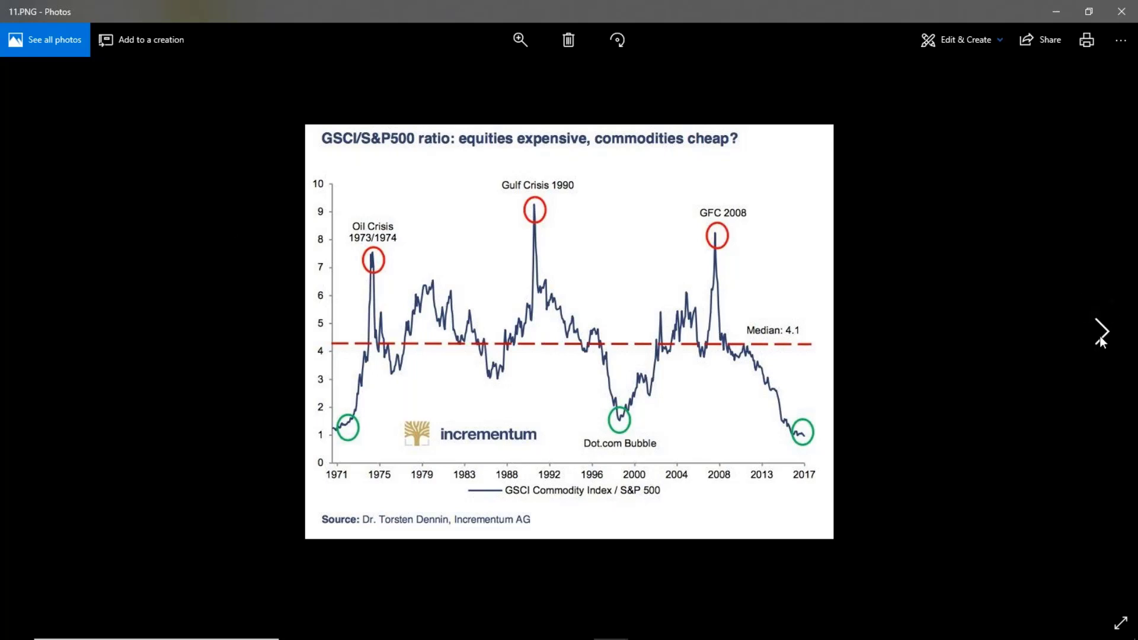
- Advance from 11.PNG to 12.PNG, the XAU to S&P 500 ratio chart
{"action": "left_click", "coordinate": [1100, 335]}
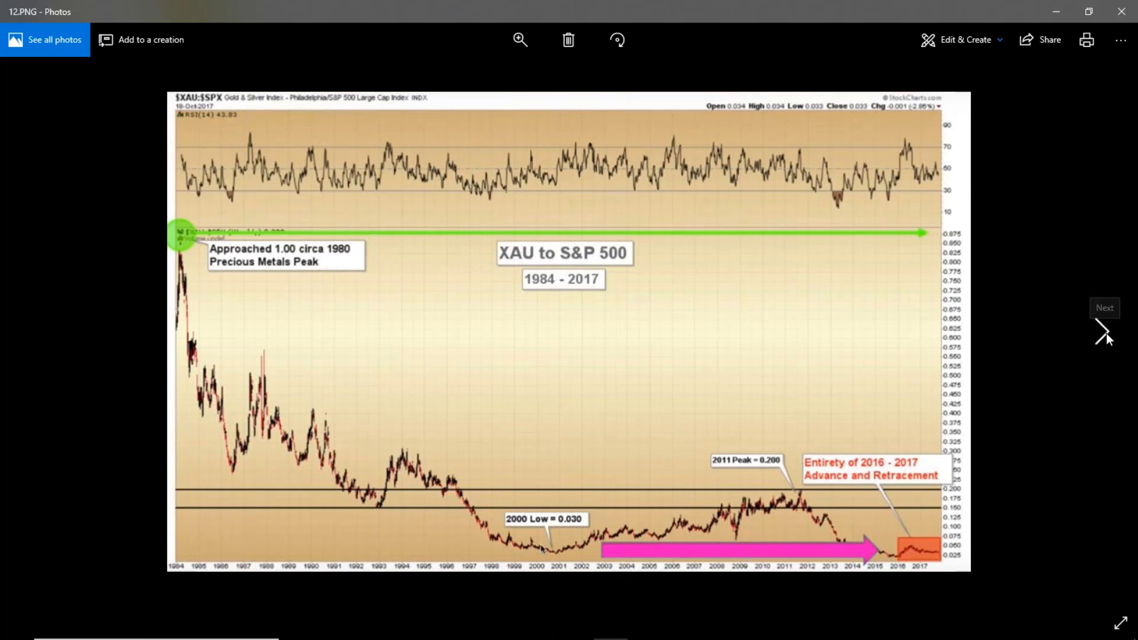
- Advance to 13.PNG, 'The Smart Money: China & Russia' slide
{"action": "left_click", "coordinate": [1106, 333]}
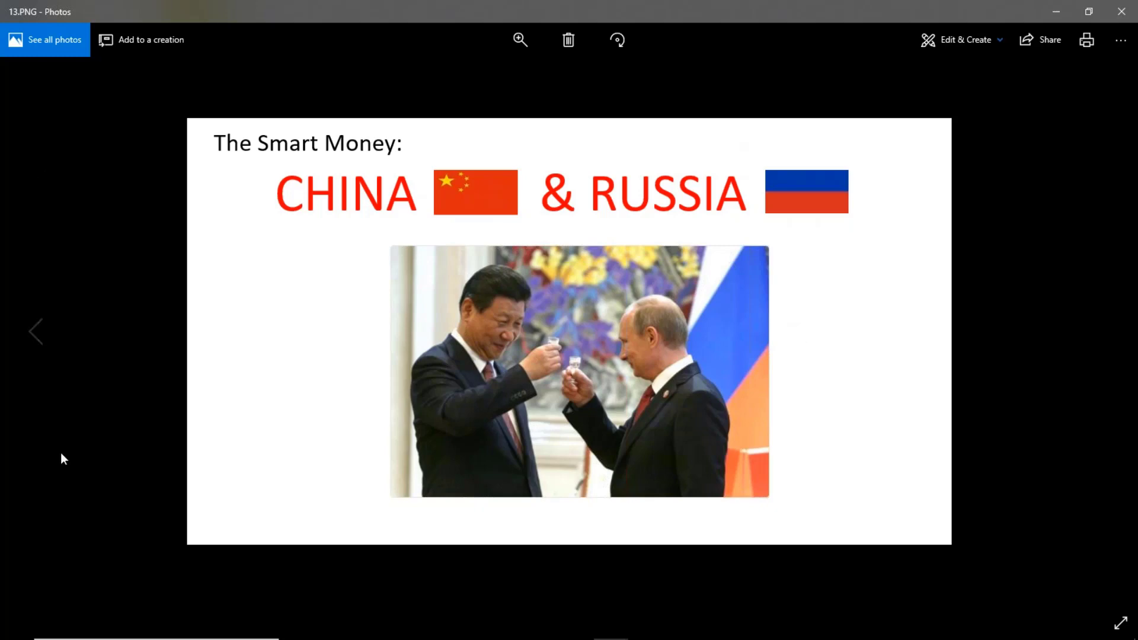
- Step back to 4.PNG, the TIP:TLT ratio chart, then show Chrome's window previews
{"action": "left_click", "coordinate": [34, 332]}
{"action": "left_click", "coordinate": [33, 332]}
{"action": "left_click", "coordinate": [33, 332]}
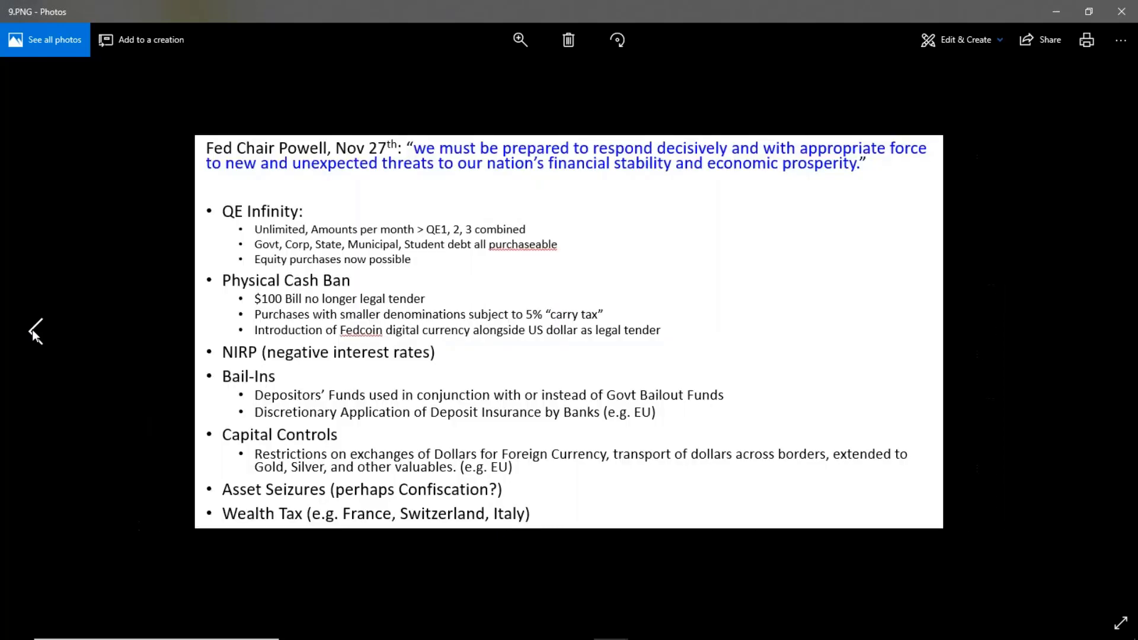
{"action": "left_click", "coordinate": [33, 332]}
{"action": "left_click", "coordinate": [33, 331]}
{"action": "left_click", "coordinate": [33, 331]}
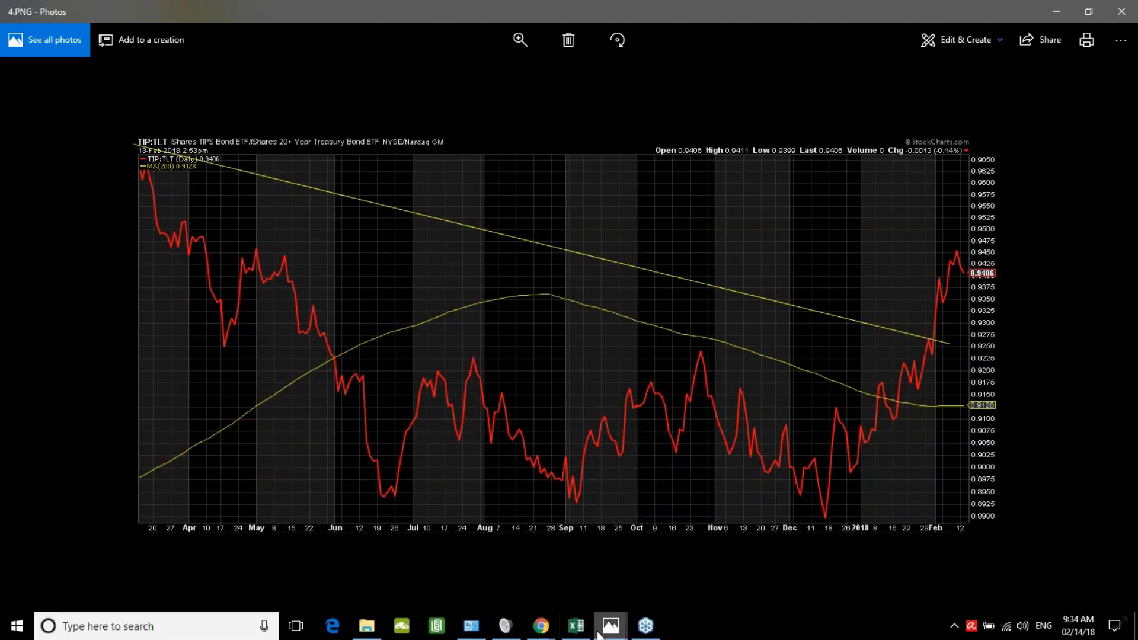
{"action": "left_click", "coordinate": [541, 626]}
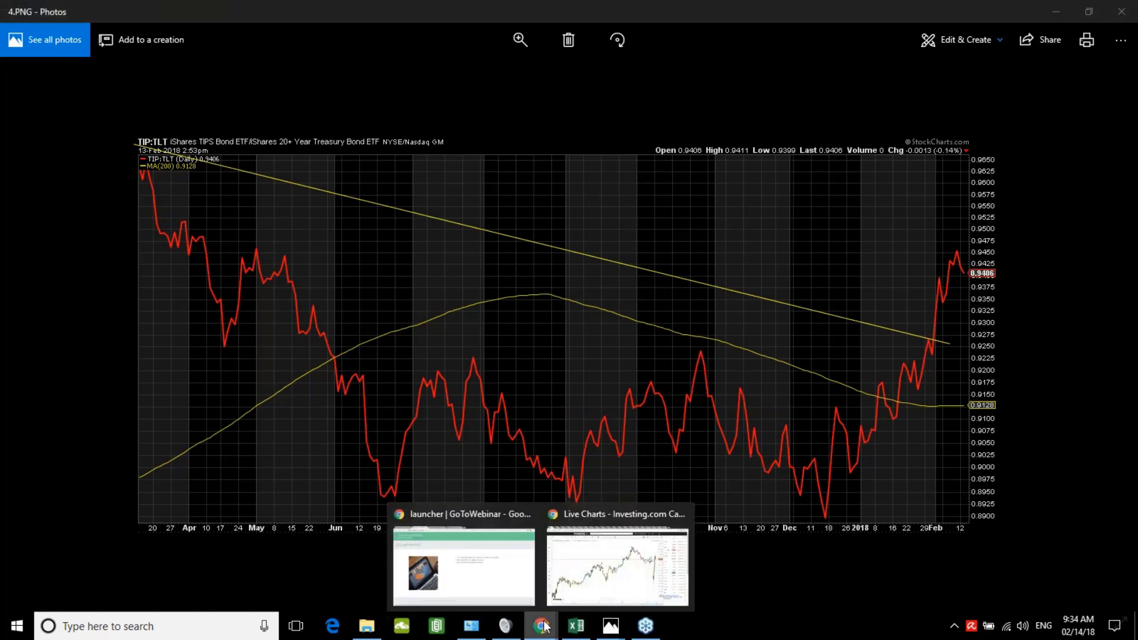
- Load globalprotraders.com from the GoToWebinar window's Weekend Reports tab via the GPT logo
{"action": "left_click", "coordinate": [489, 571]}
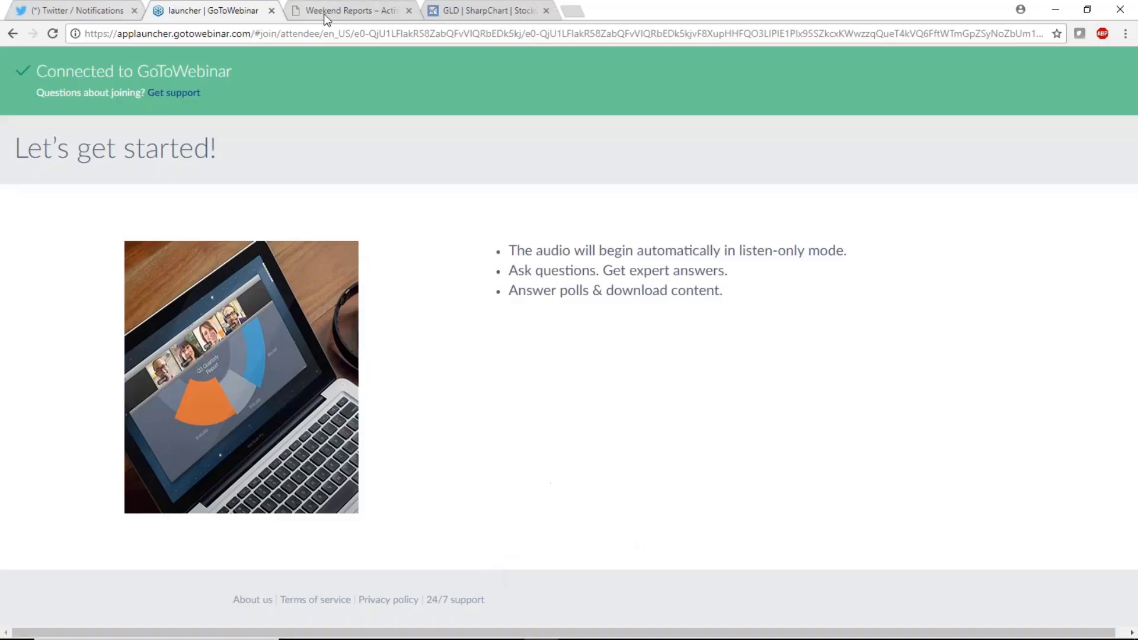
{"action": "left_click", "coordinate": [365, 15]}
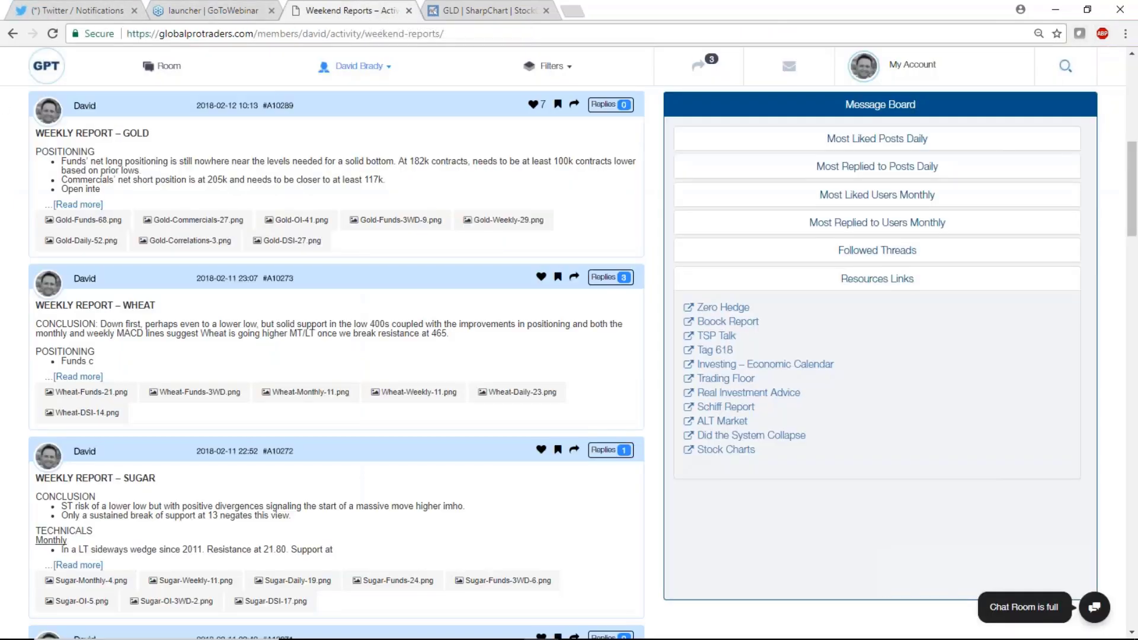
{"action": "left_click", "coordinate": [36, 70]}
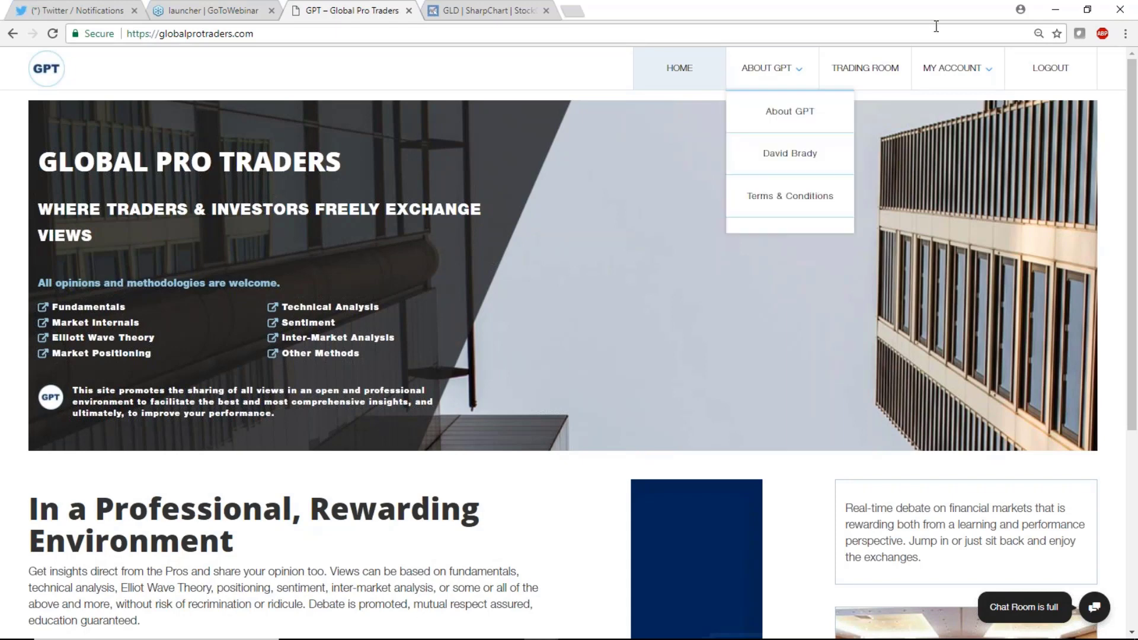
- Reload the Global Pro Traders home page from HOME, then refresh it again with F5
{"action": "left_click", "coordinate": [926, 66]}
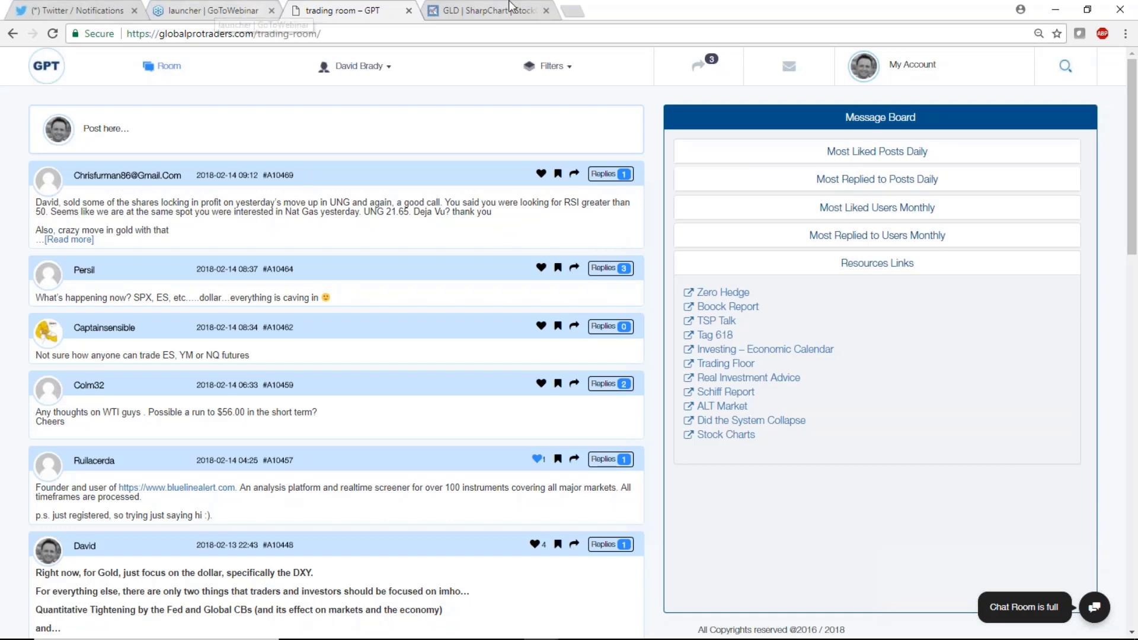
{"action": "key", "text": "F5"}
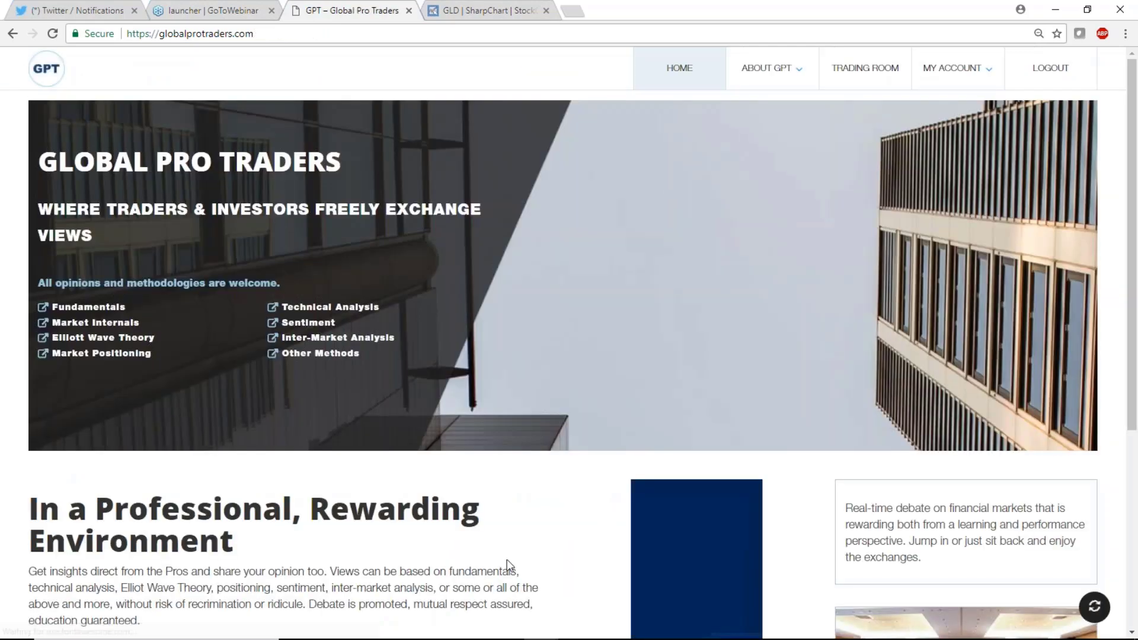
{"action": "mouse_move", "coordinate": [610, 634]}
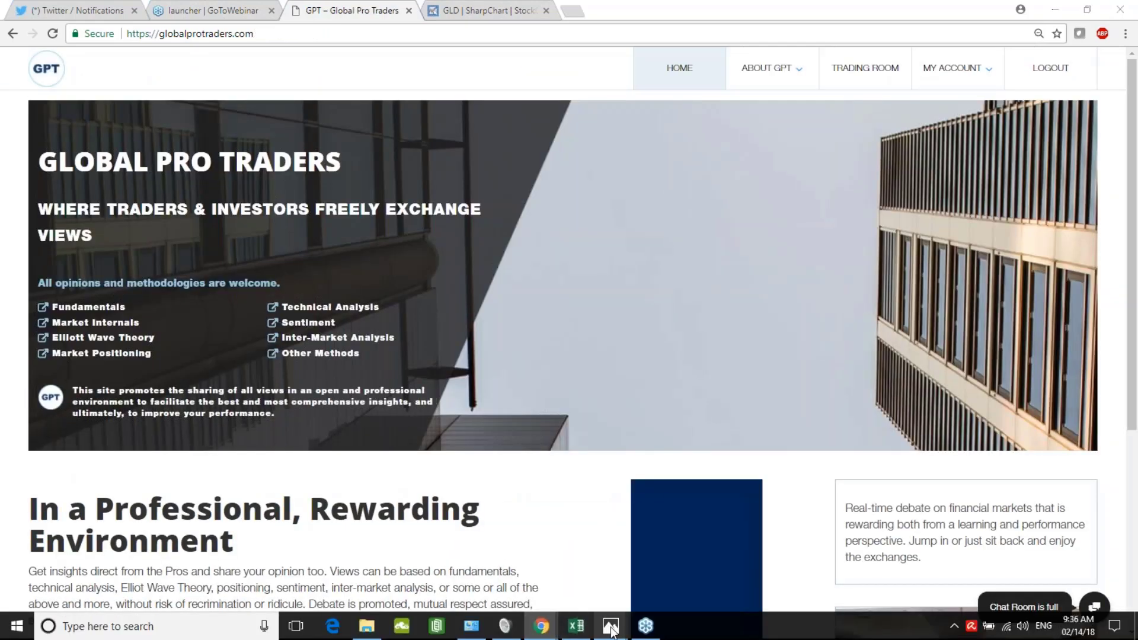
- Bring the Photos window showing 8.PNG, the SPX monthly chart, back in front
{"action": "left_click", "coordinate": [559, 563]}
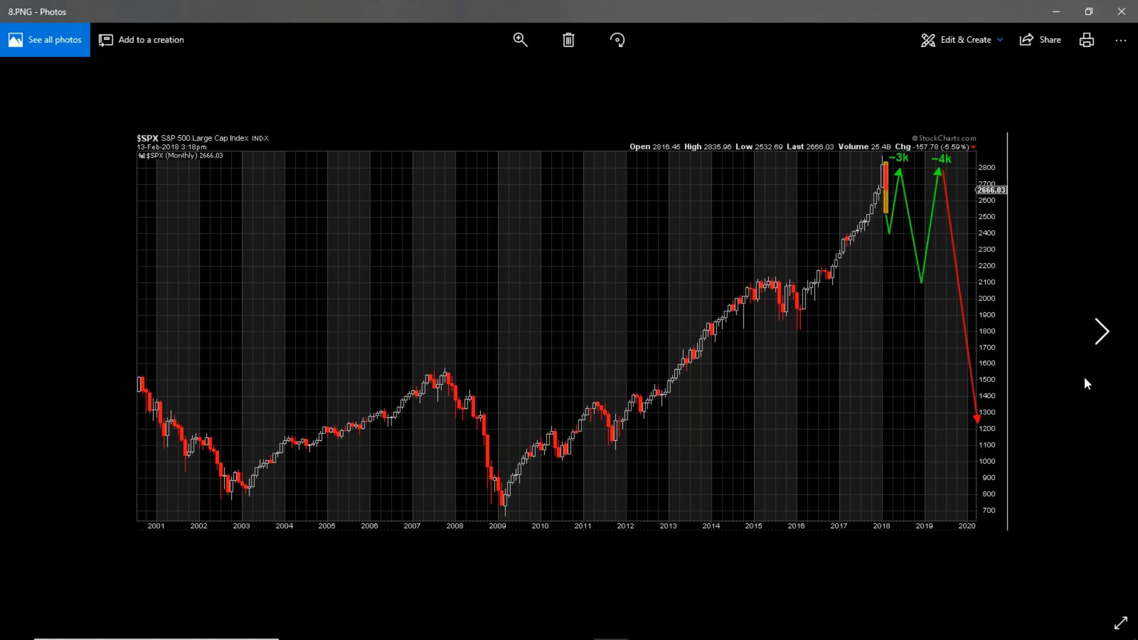
{"action": "mouse_move", "coordinate": [474, 631]}
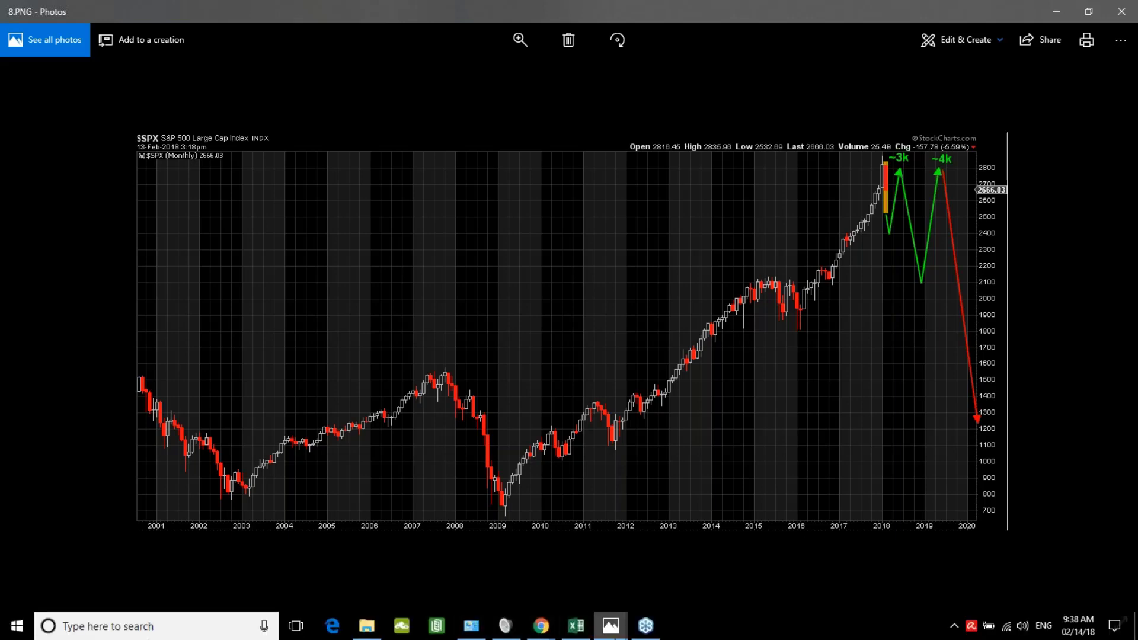
{"action": "mouse_move", "coordinate": [611, 625]}
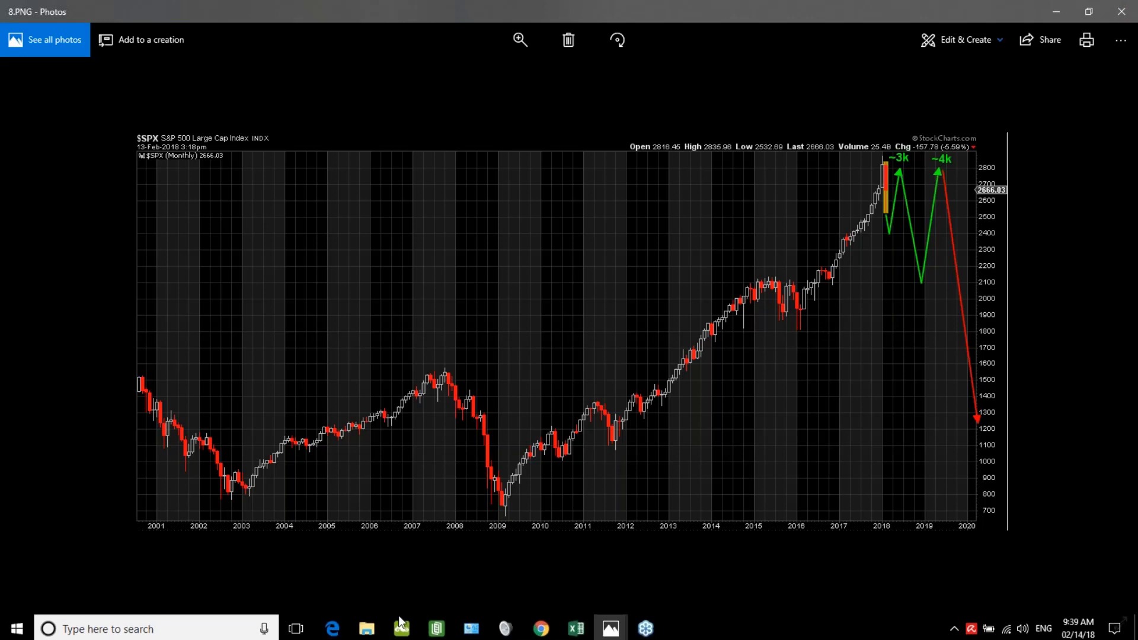
- Bring the Chrome window forward and close the Twitter direct message conversation
{"action": "left_click", "coordinate": [545, 631]}
{"action": "left_click", "coordinate": [484, 563]}
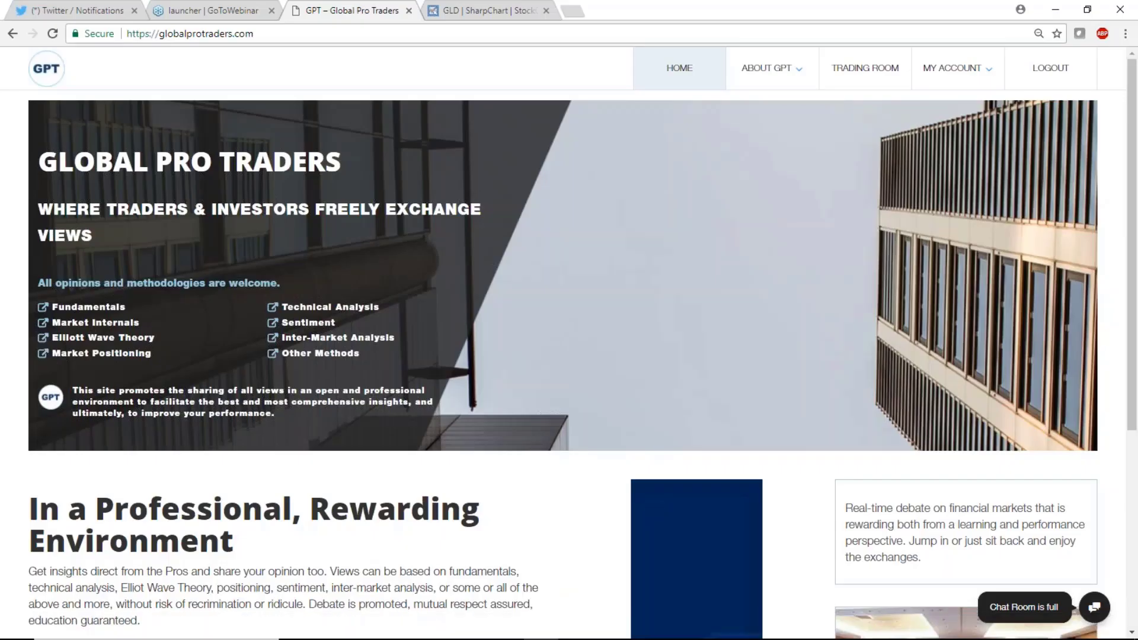
{"action": "left_click", "coordinate": [85, 12]}
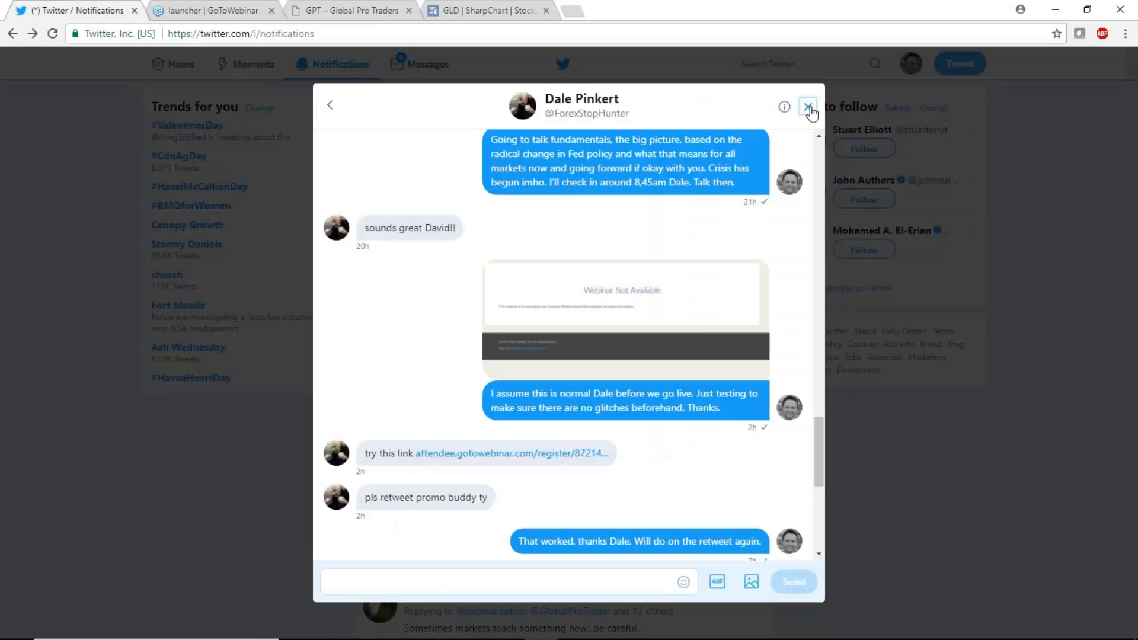
{"action": "left_click", "coordinate": [808, 107]}
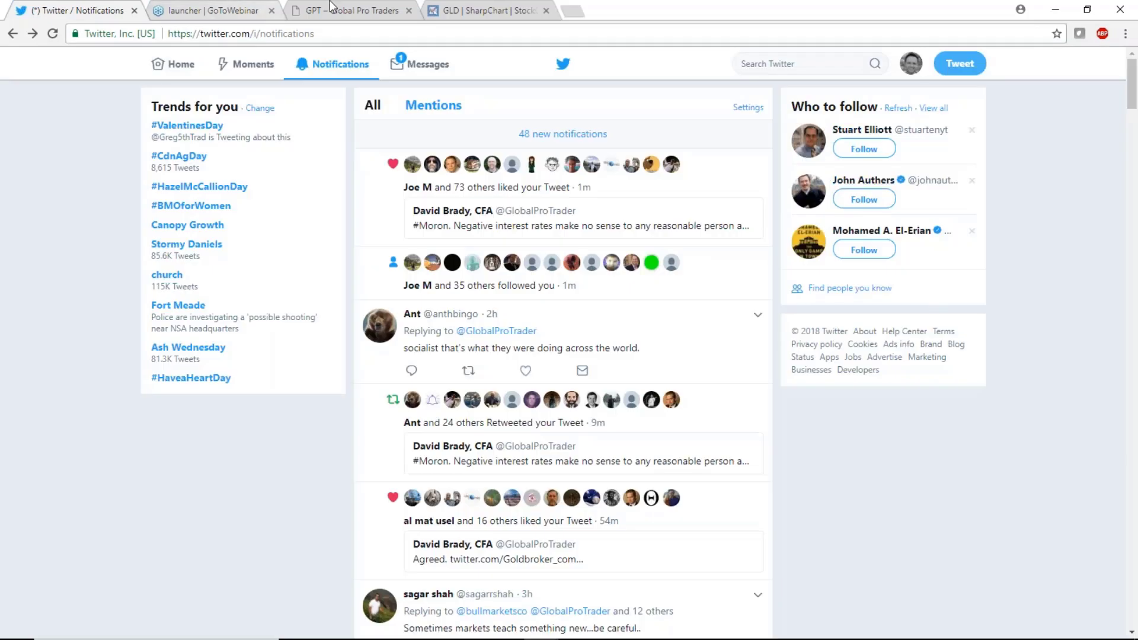
- Reload the Global Pro Traders home page and finish on that tab
{"action": "left_click", "coordinate": [333, 9]}
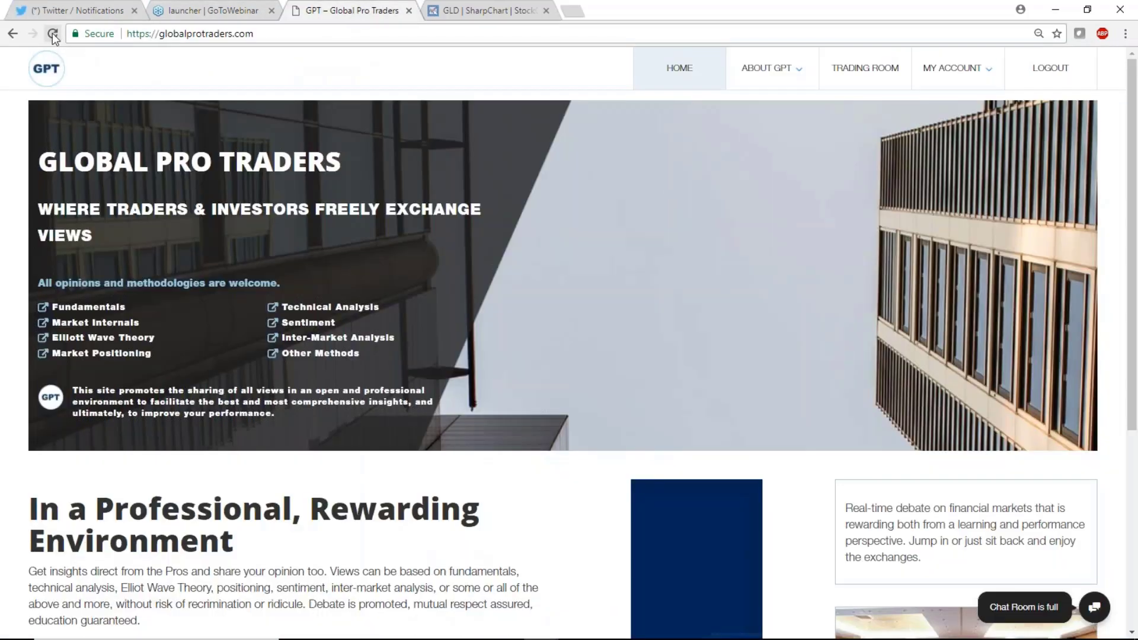
{"action": "left_click", "coordinate": [53, 34]}
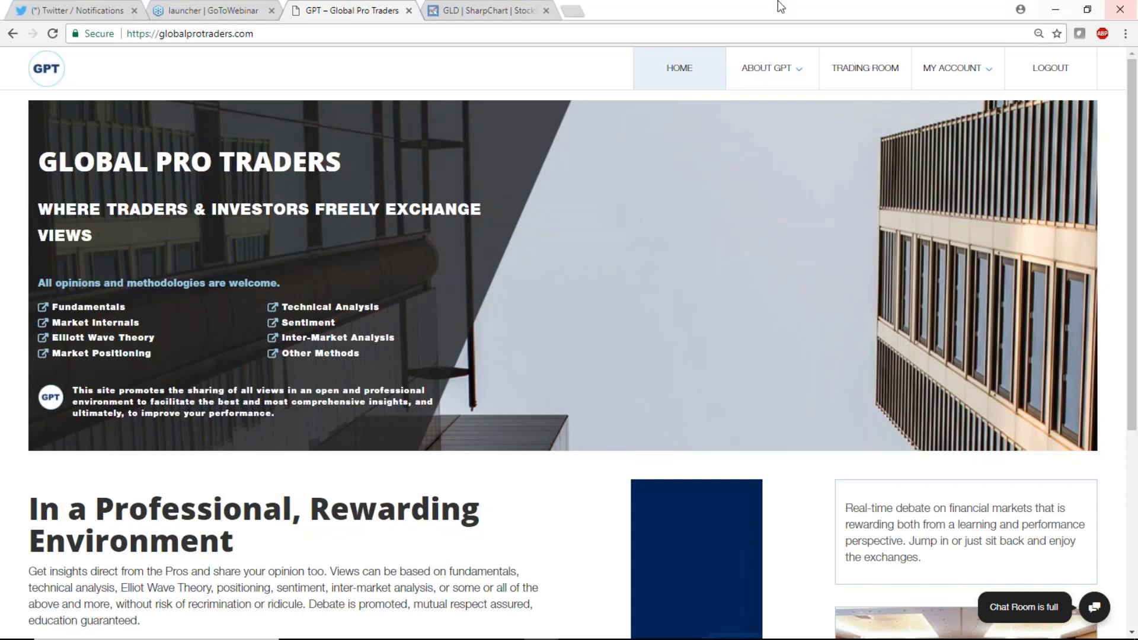
{"action": "left_click", "coordinate": [66, 10]}
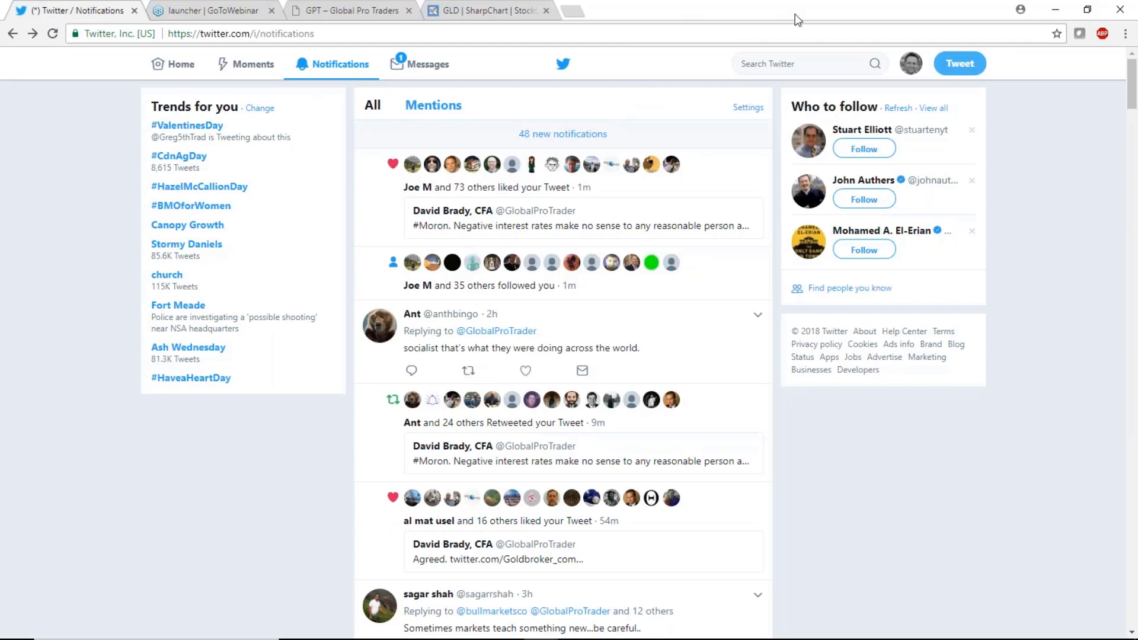
{"action": "left_click", "coordinate": [329, 10]}
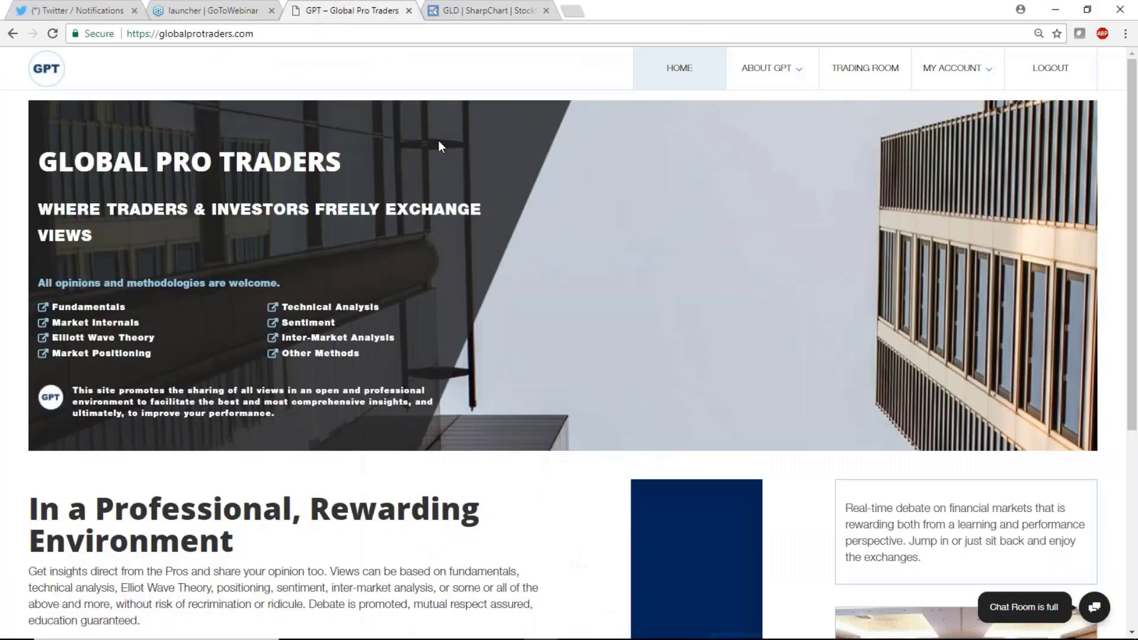